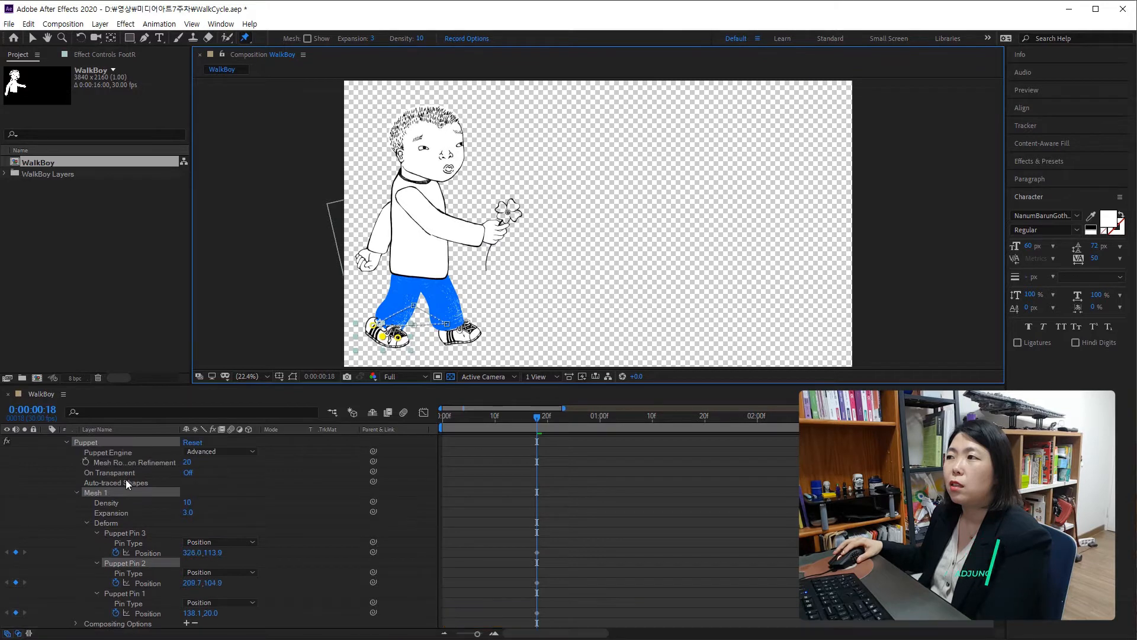
# Select the FootR layer and toggle its visibility to identify which shoe it is on the character
pyautogui.scroll(3, 126, 479)
pyautogui.click(123, 482)
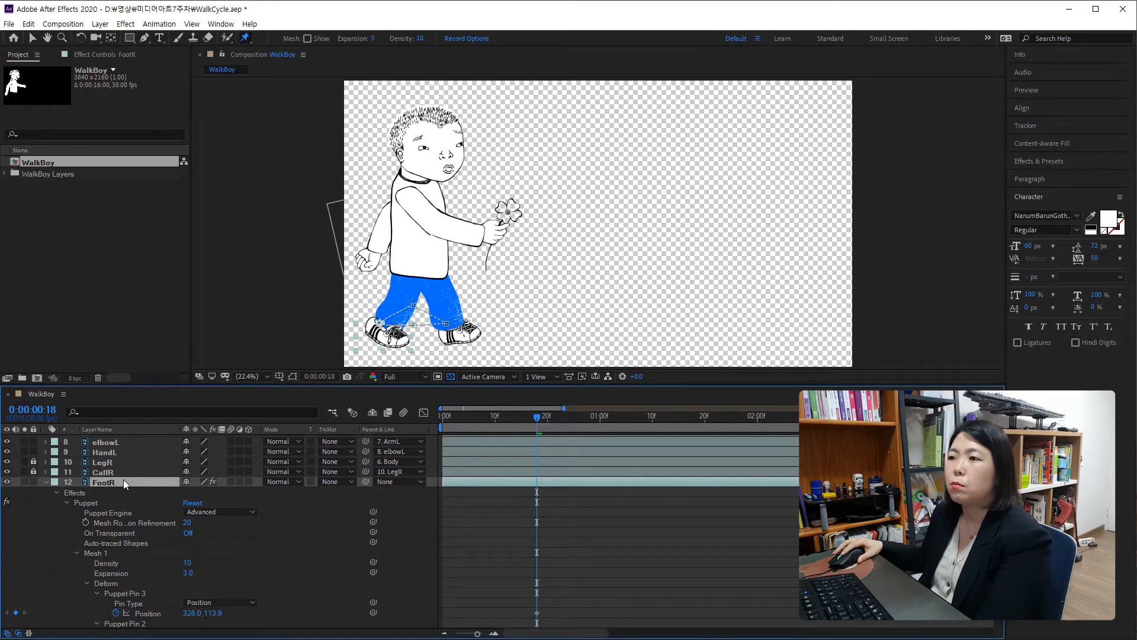
pyautogui.click(6, 482)
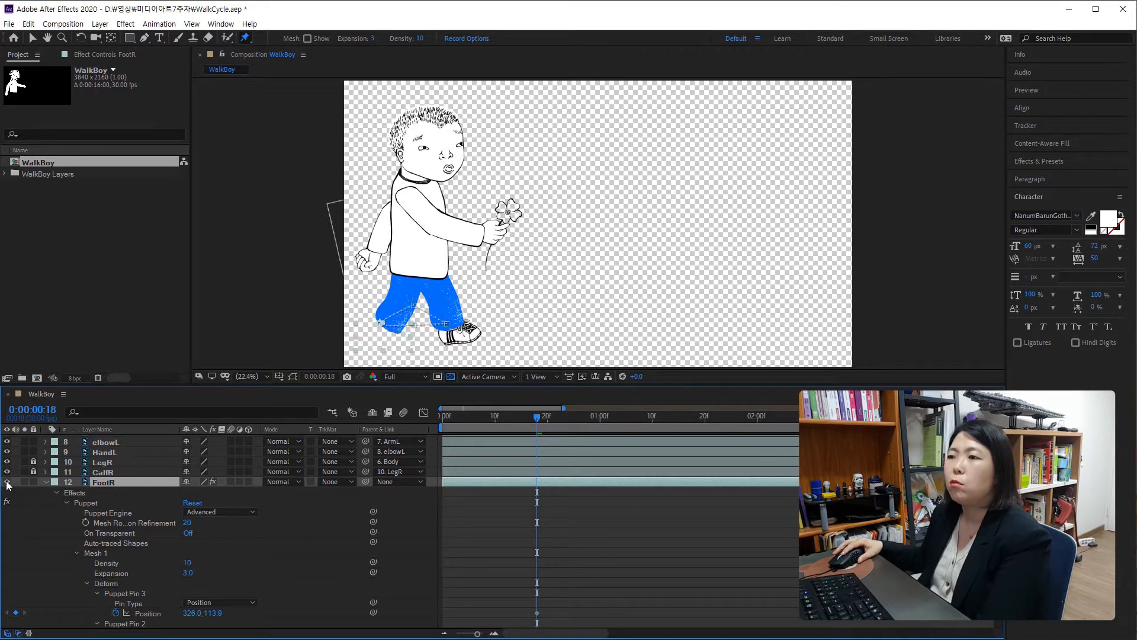
pyautogui.click(7, 482)
pyautogui.click(7, 482)
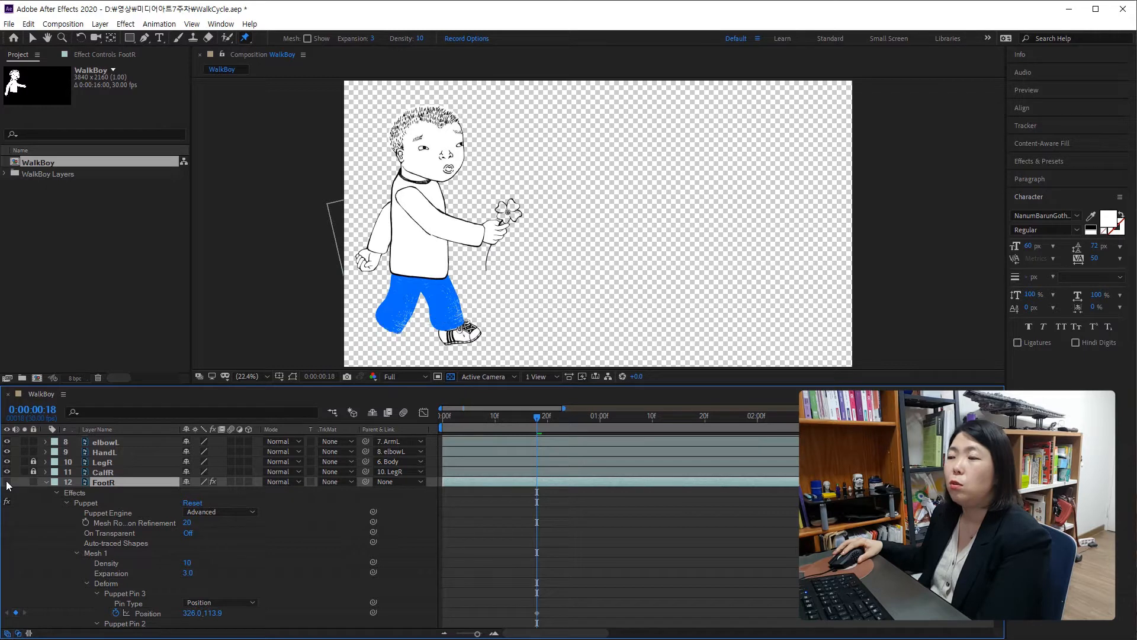
pyautogui.click(6, 481)
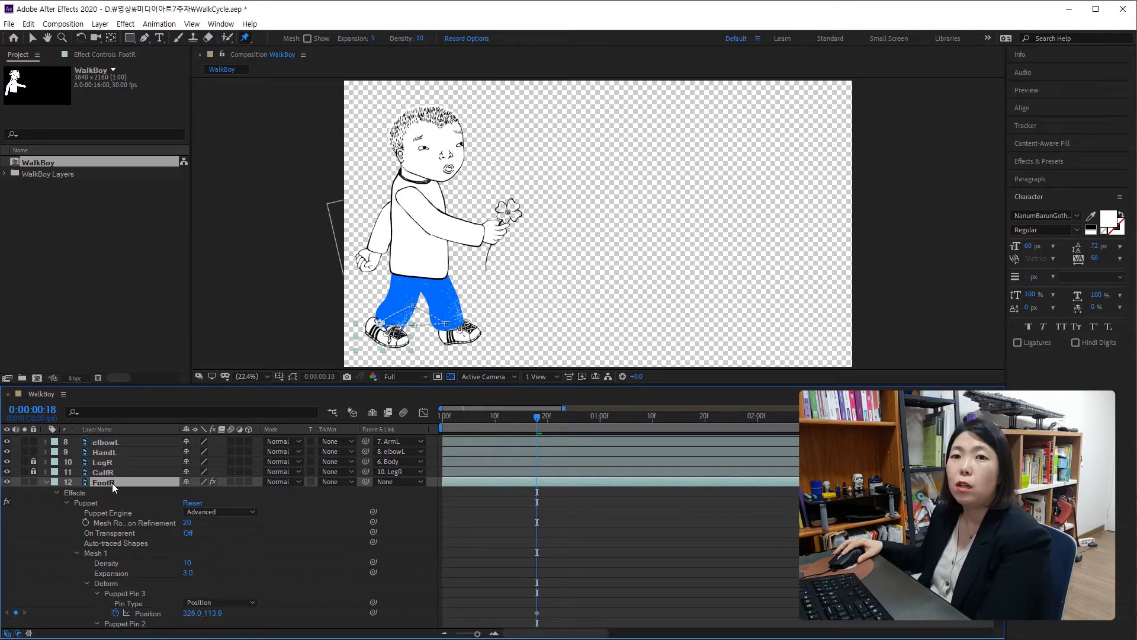
# Collapse the FootR layer and move it in the layer stack to sit between CalfL and FootL
pyautogui.click(112, 517)
pyautogui.moveTo(113, 519)
pyautogui.mouseDown()
pyautogui.moveTo(118, 632)
pyautogui.moveTo(110, 500)
pyautogui.moveTo(109, 513)
pyautogui.moveTo(123, 492)
pyautogui.moveTo(120, 510)
pyautogui.mouseUp()
pyautogui.click(45, 481)
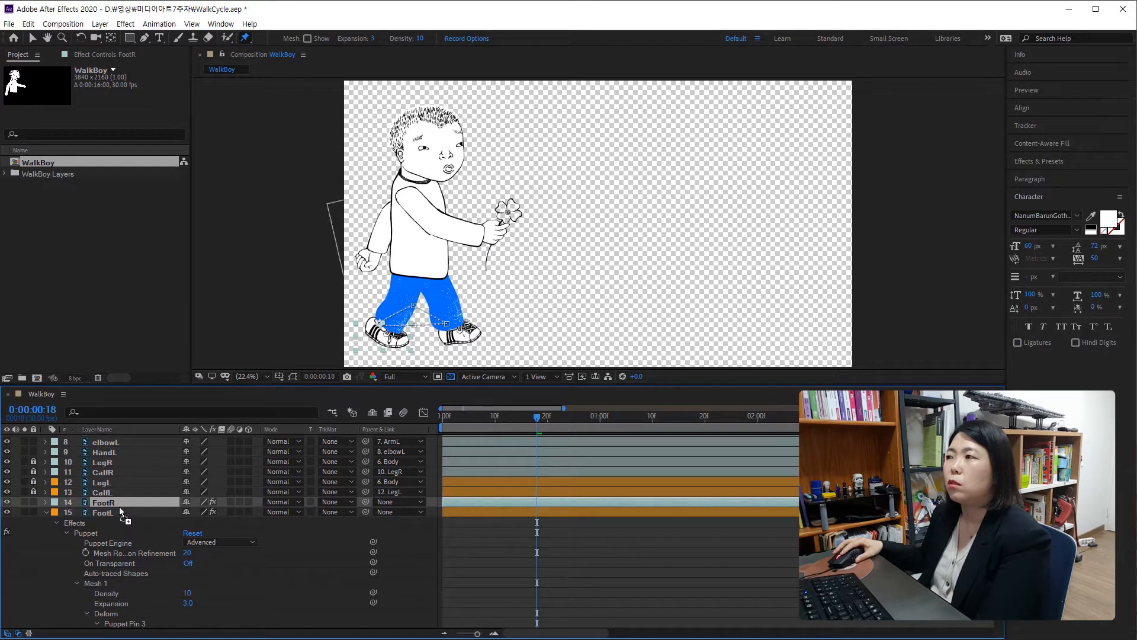
# At 0:00:00:18, reposition FootR's puppet pins: Pin 3 to 321.5, 122.8, Pin 2 to 214.2, 118.3 and Pin 1 to 160.5, 15.5
pyautogui.click(45, 501)
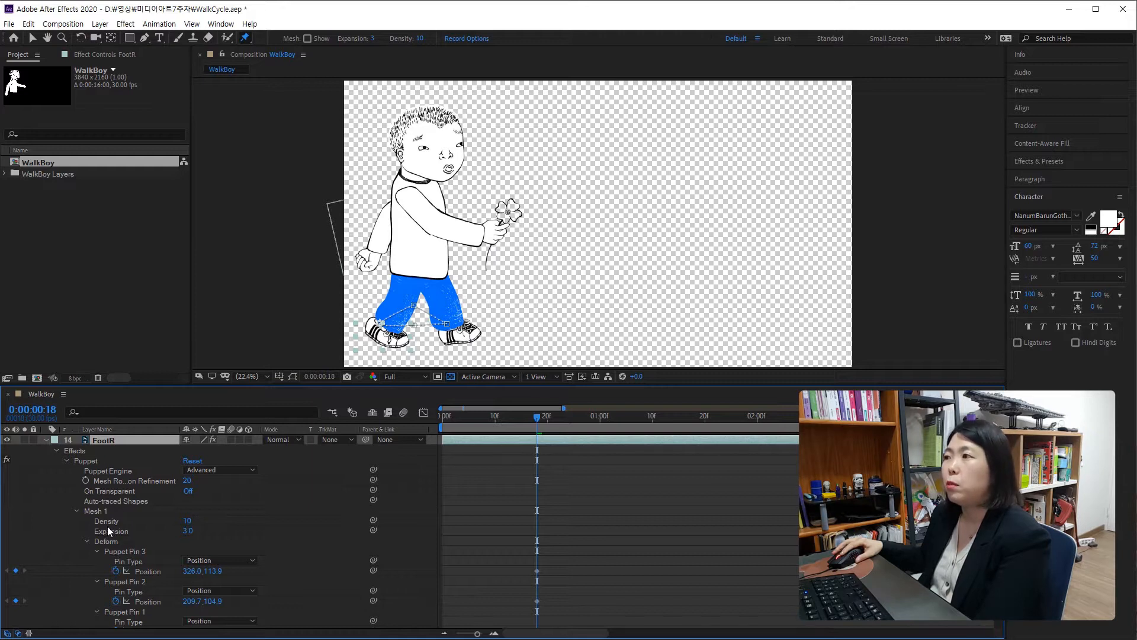
pyautogui.scroll(-2, 183, 552)
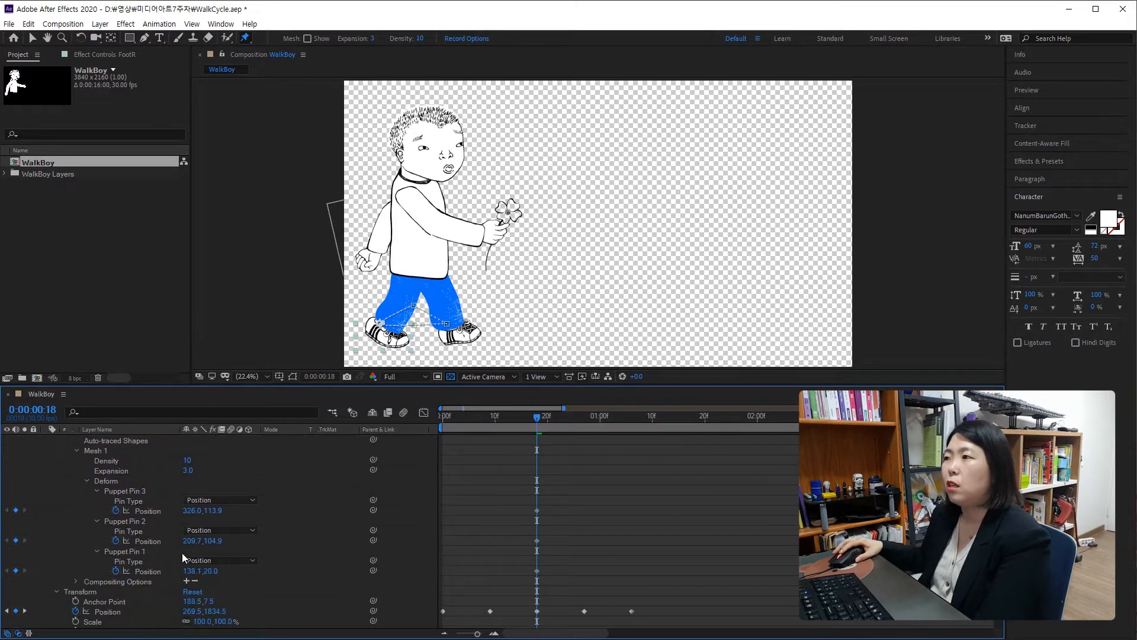
pyautogui.click(147, 513)
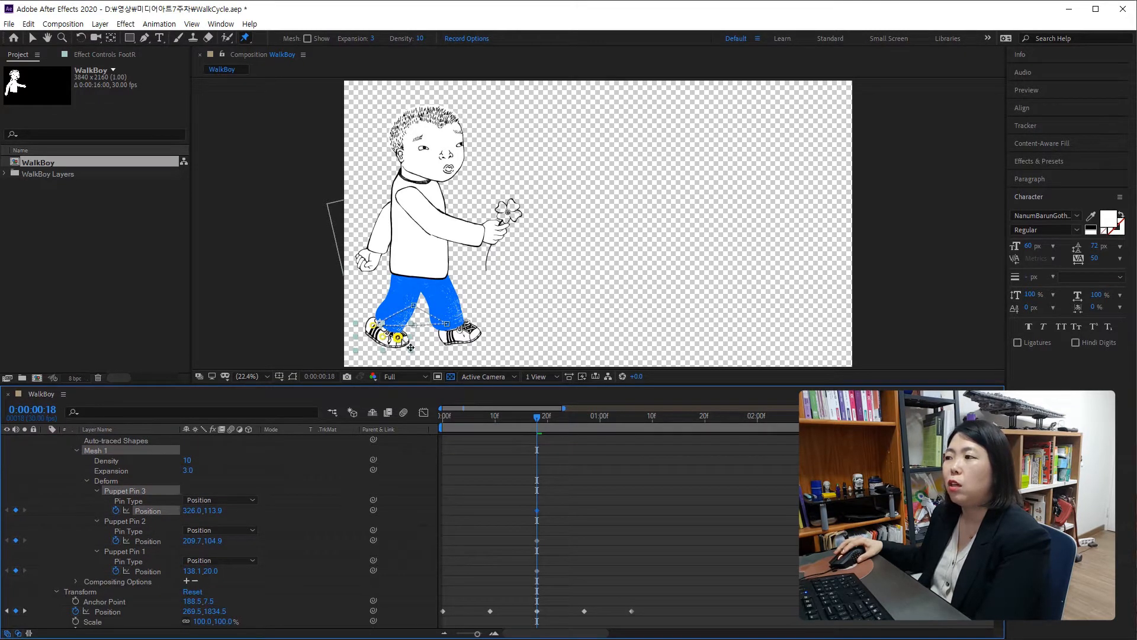
pyautogui.moveTo(407, 344); pyautogui.dragTo(378, 325)
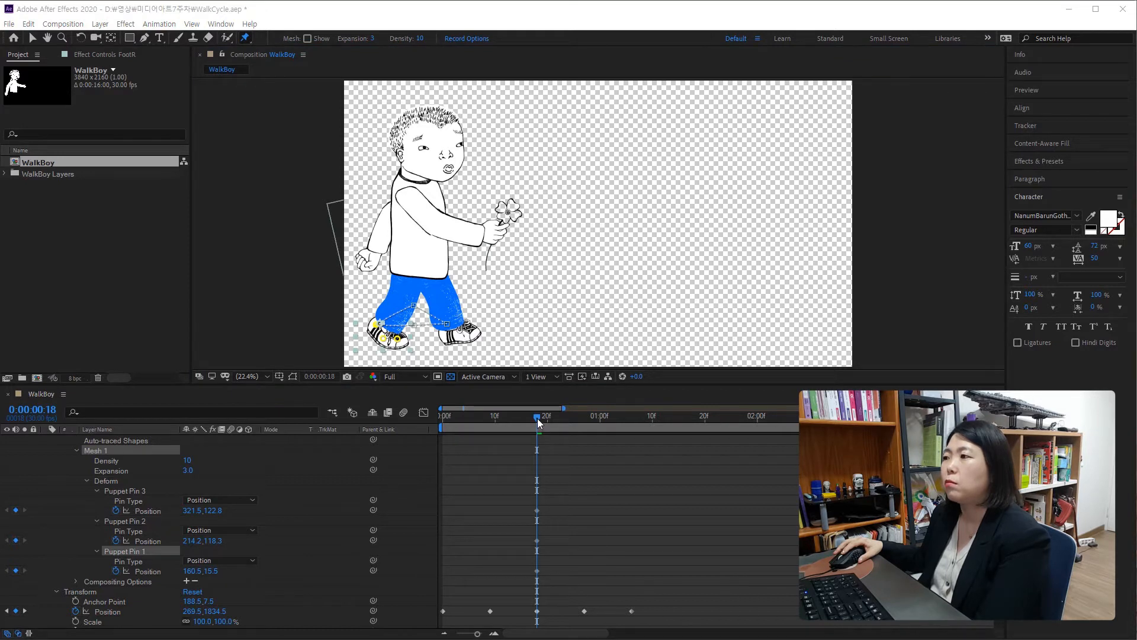
# Copy FootR's three puppet pin keyframes from 0:00:00:18 and paste them at 0:00:00:09
pyautogui.moveTo(549, 507); pyautogui.dragTo(519, 581)
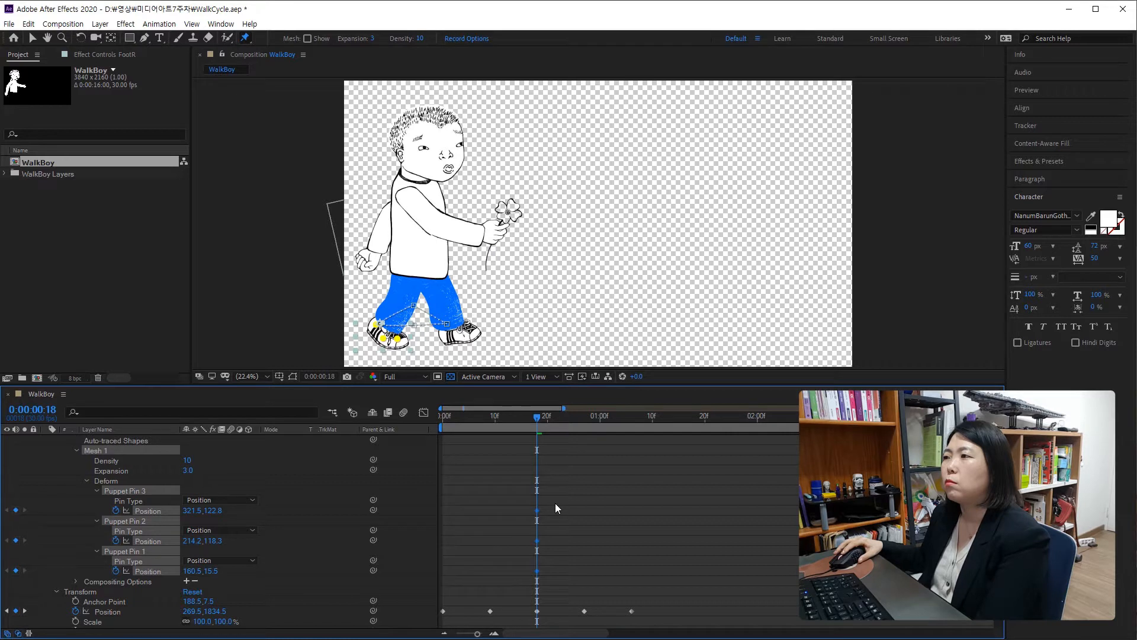
pyautogui.moveTo(531, 418); pyautogui.dragTo(488, 436)
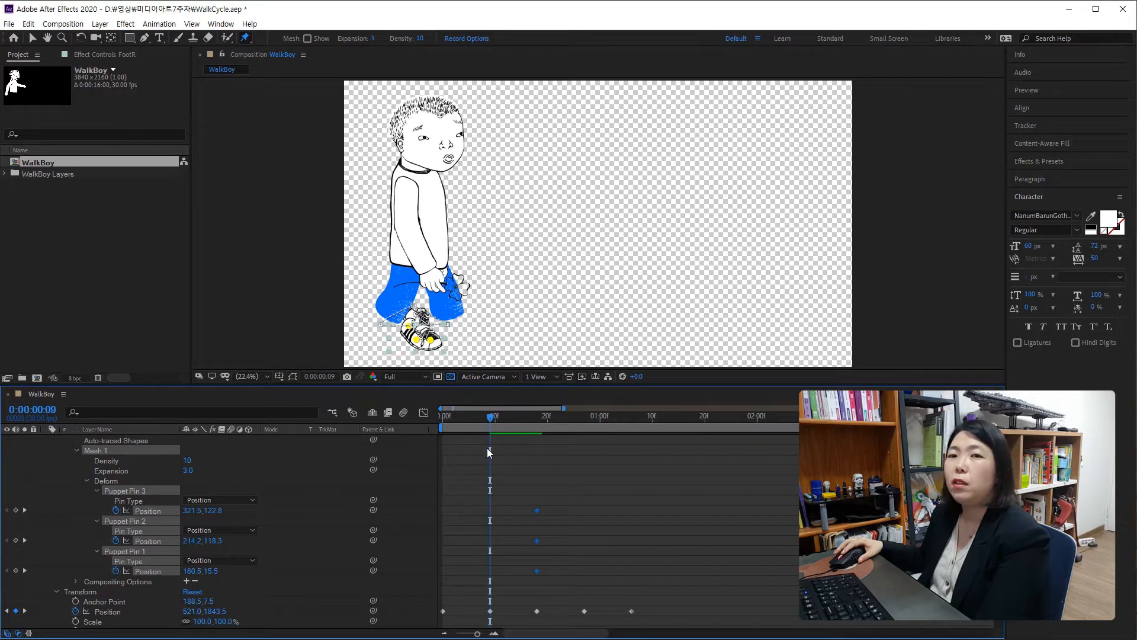
pyautogui.hotkey('ctrl', 'v')
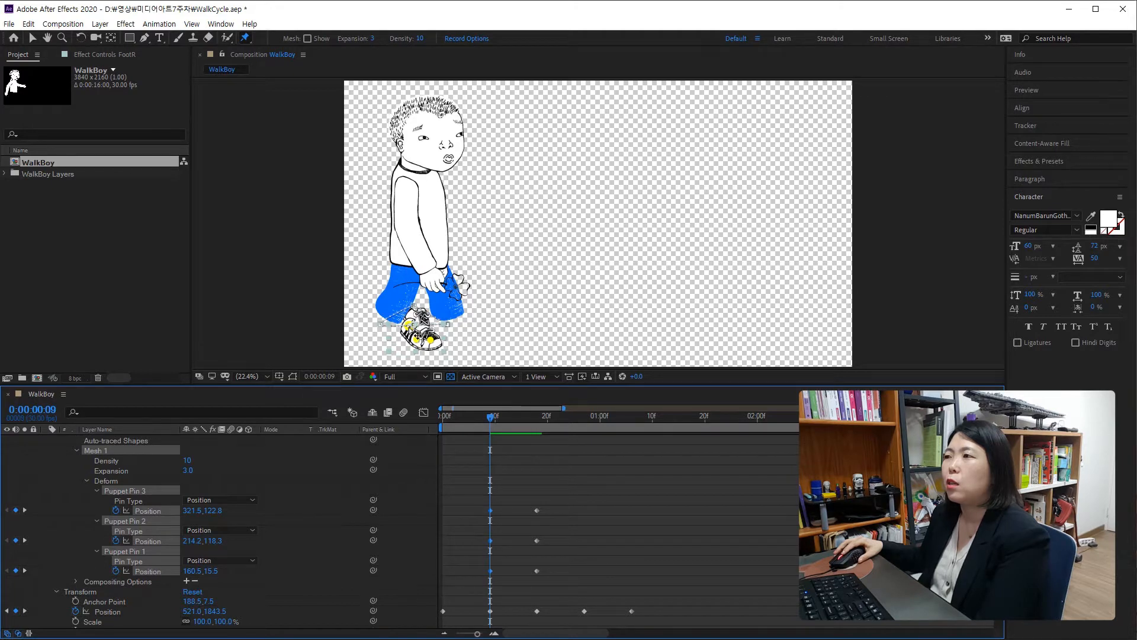
# Reshape the FootR shoe at 0:00:00:09 by moving Puppet Pin 2 to 214.2, 113.9 and Puppet Pin 1 to 129.2, 55.7
pyautogui.moveTo(418, 336); pyautogui.dragTo(416, 337)
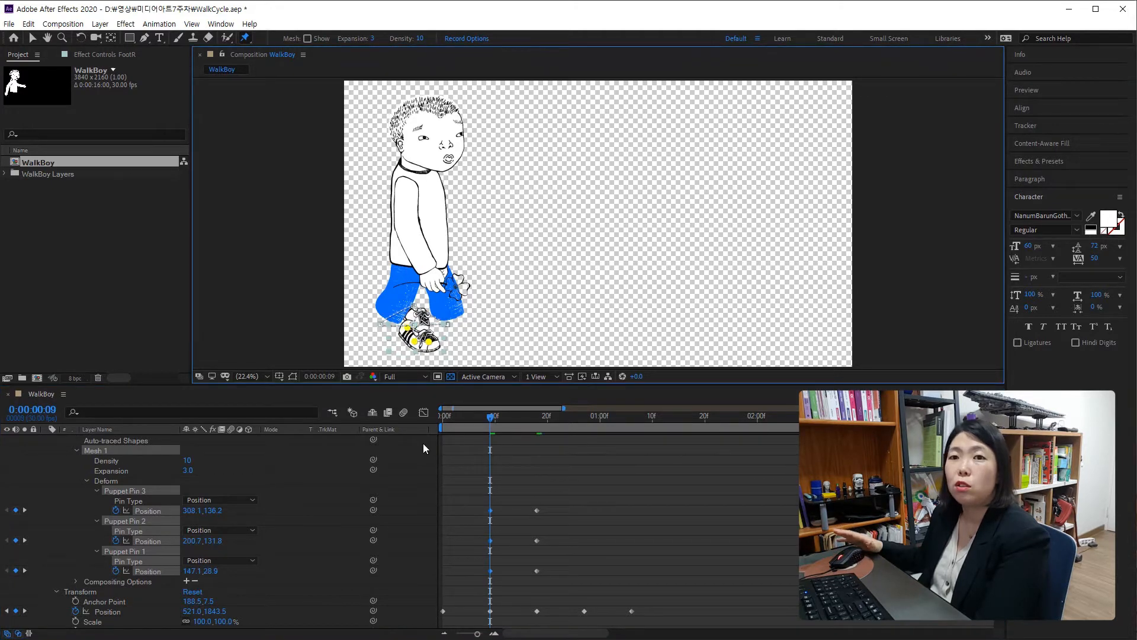
pyautogui.hotkey('ctrl', 'z')
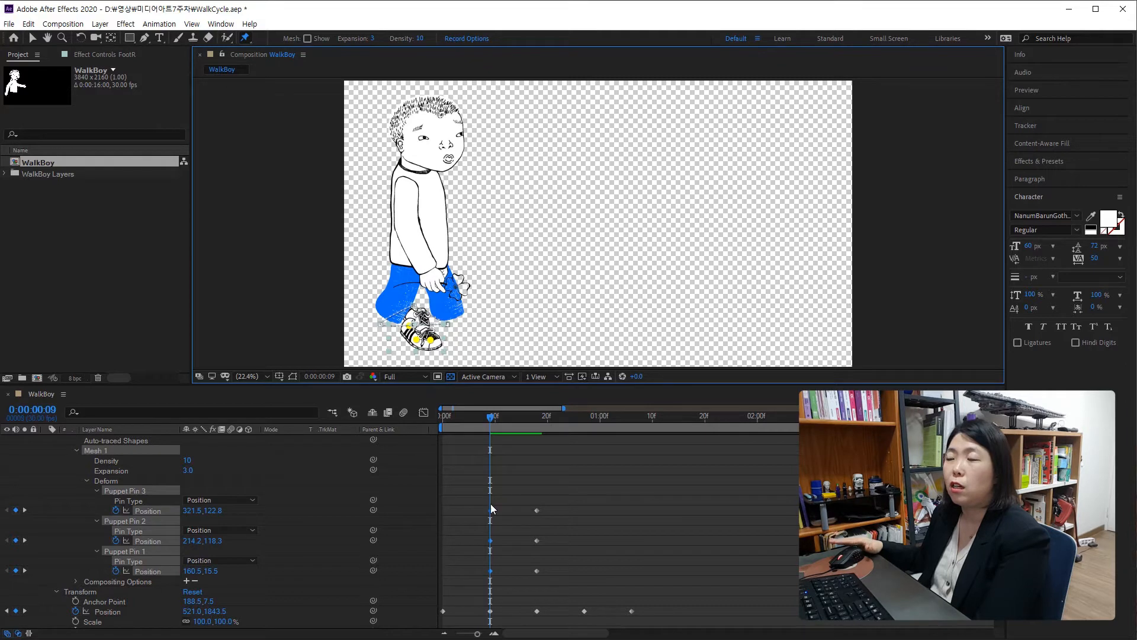
pyautogui.click(492, 495)
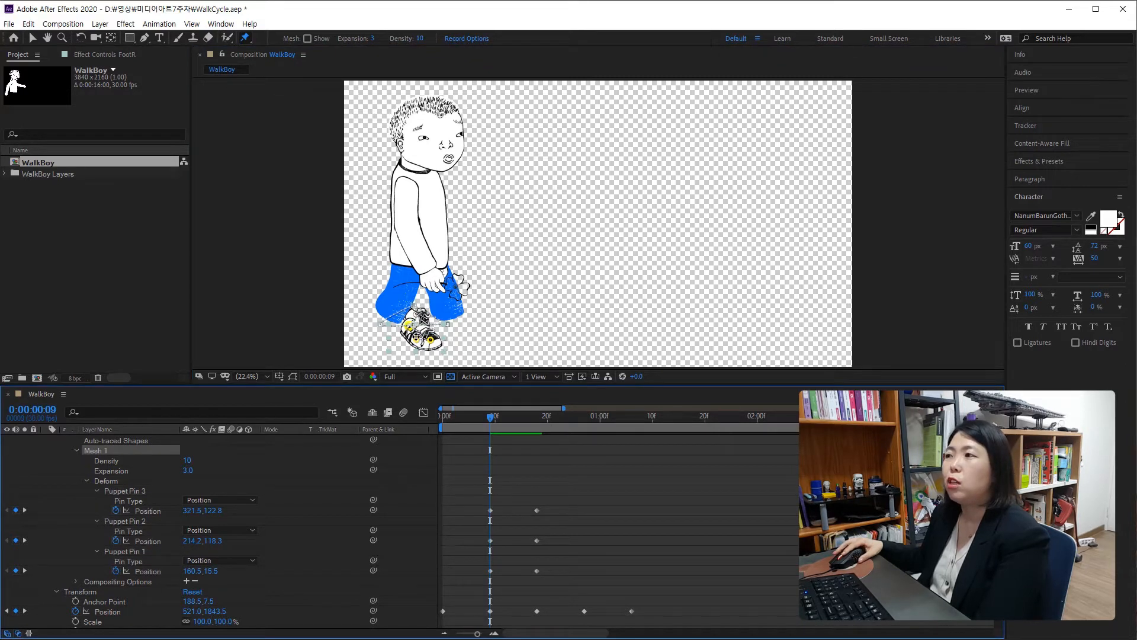
pyautogui.moveTo(416, 336)
pyautogui.mouseDown()
pyautogui.moveTo(423, 349)
pyautogui.moveTo(405, 332)
pyautogui.mouseUp()
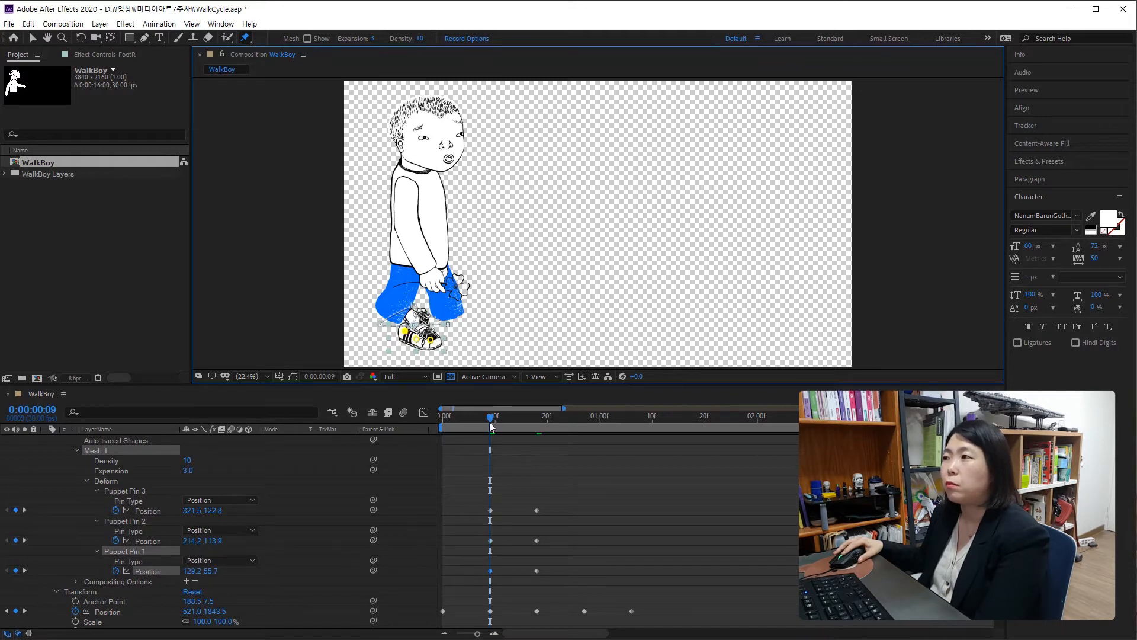
# Copy FootR's three puppet pin keyframes from 0:00:00:09 and paste them at 0:00:00:22
pyautogui.moveTo(491, 421); pyautogui.dragTo(441, 462)
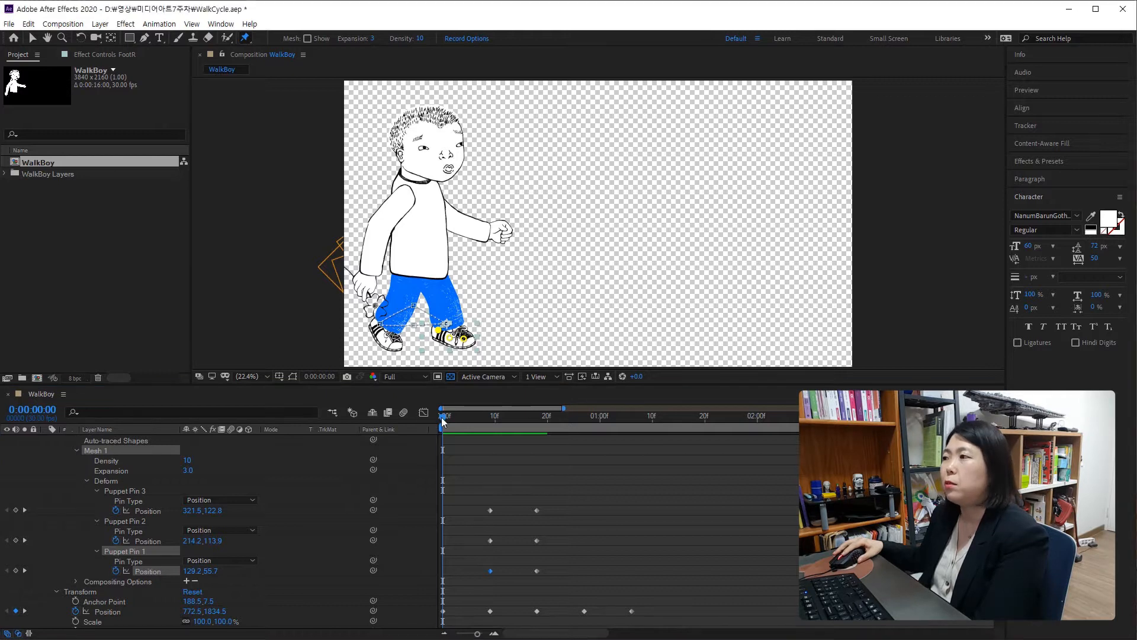
pyautogui.moveTo(441, 417); pyautogui.dragTo(559, 427)
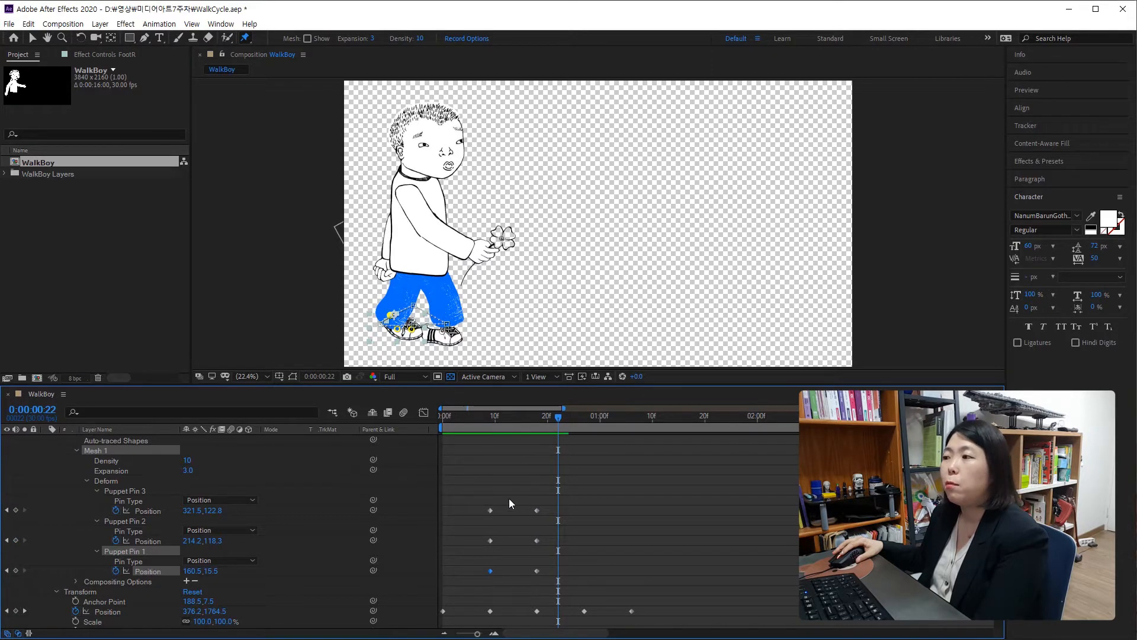
pyautogui.moveTo(481, 500); pyautogui.dragTo(503, 573)
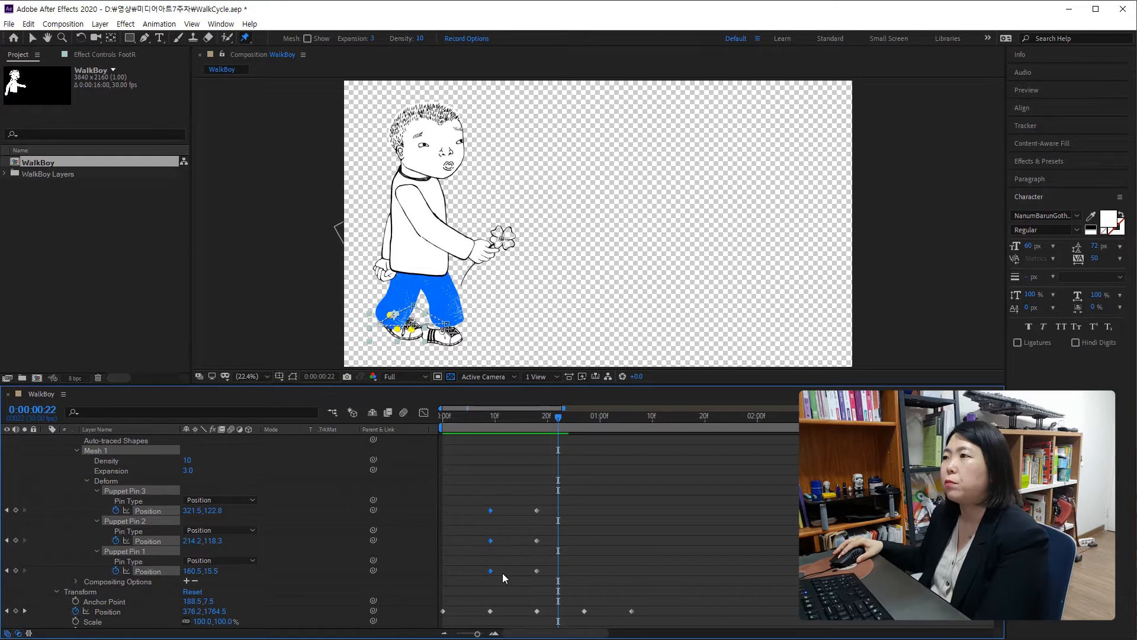
pyautogui.hotkey('ctrl', 'v')
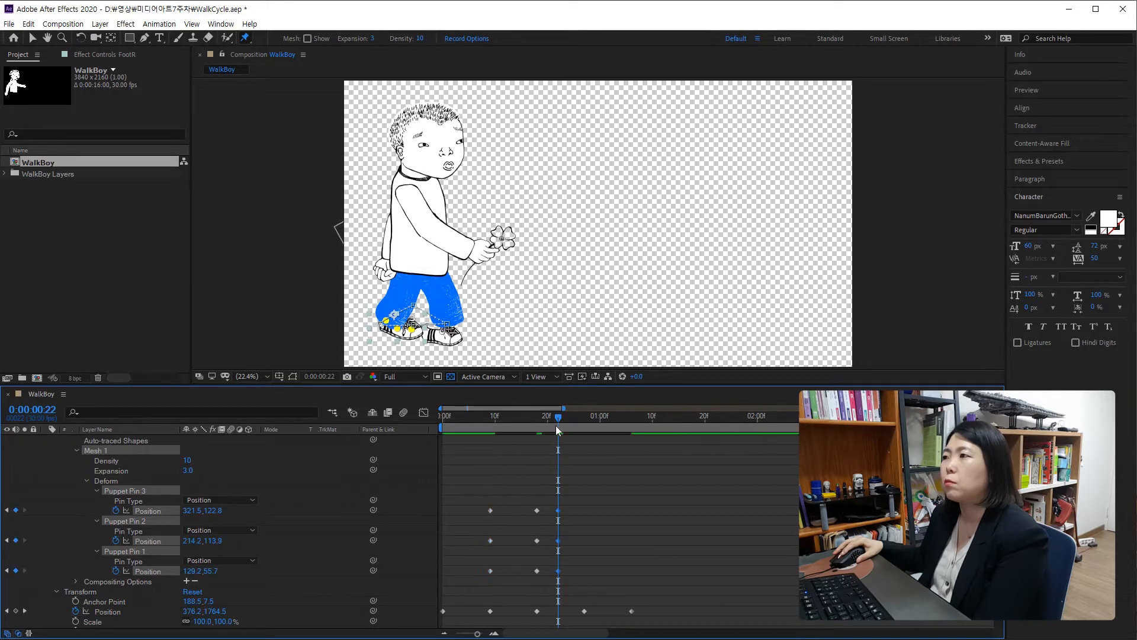
# Preview the walk up to 0:00:01:07, return to the first frame and reveal FootR's Rotation alongside its keyframed properties
pyautogui.moveTo(557, 422); pyautogui.dragTo(637, 497)
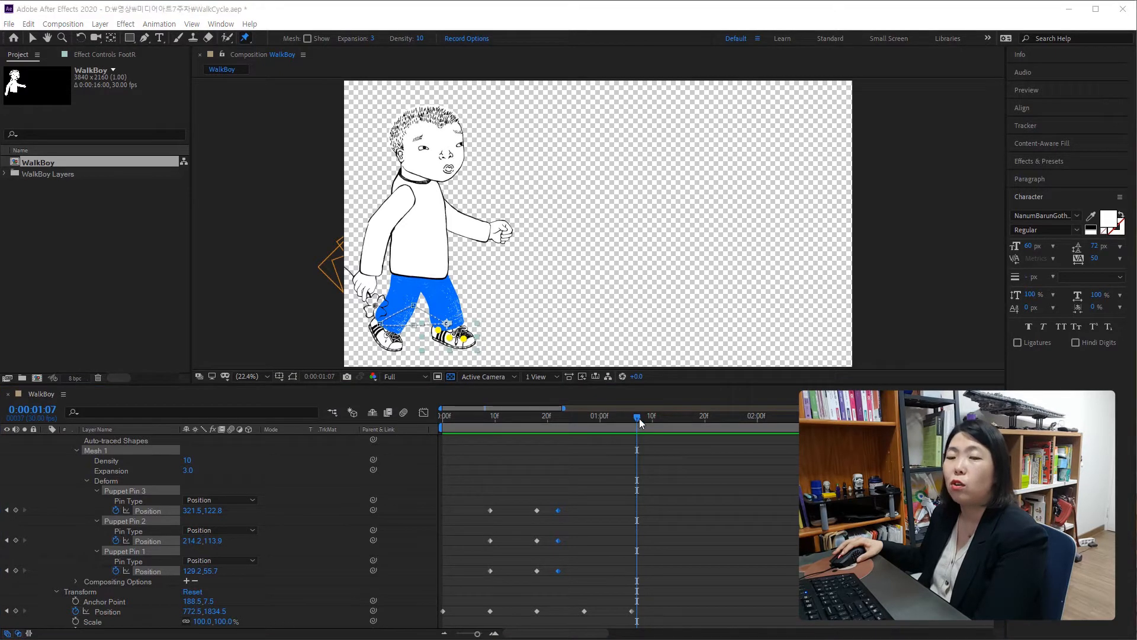
pyautogui.moveTo(639, 417); pyautogui.dragTo(439, 435)
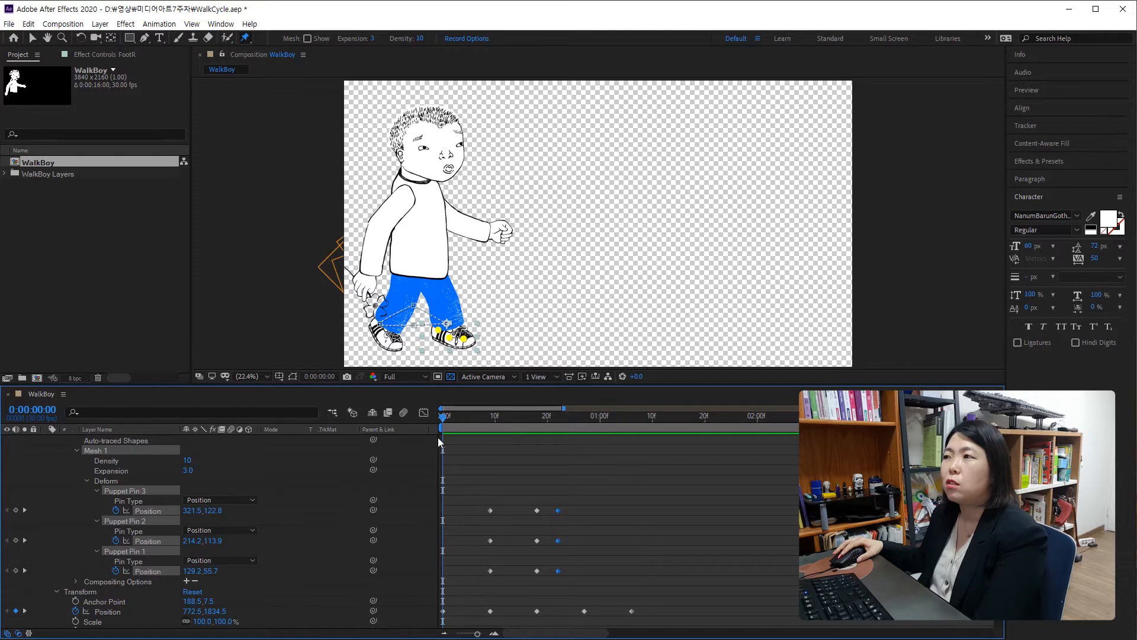
pyautogui.press('r')
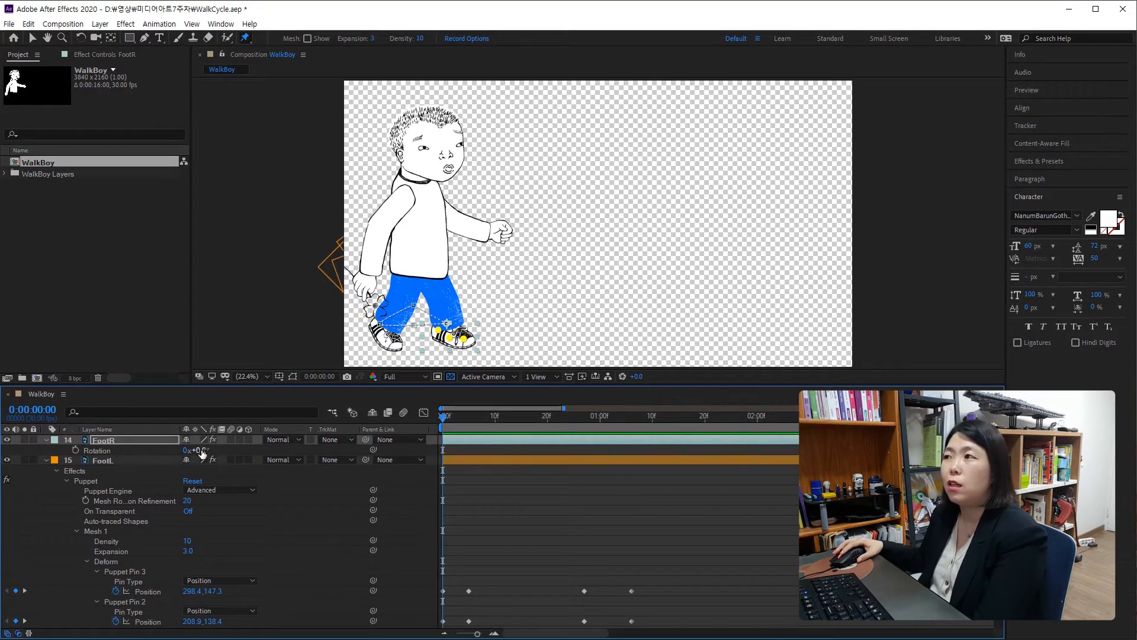
pyautogui.click(47, 439)
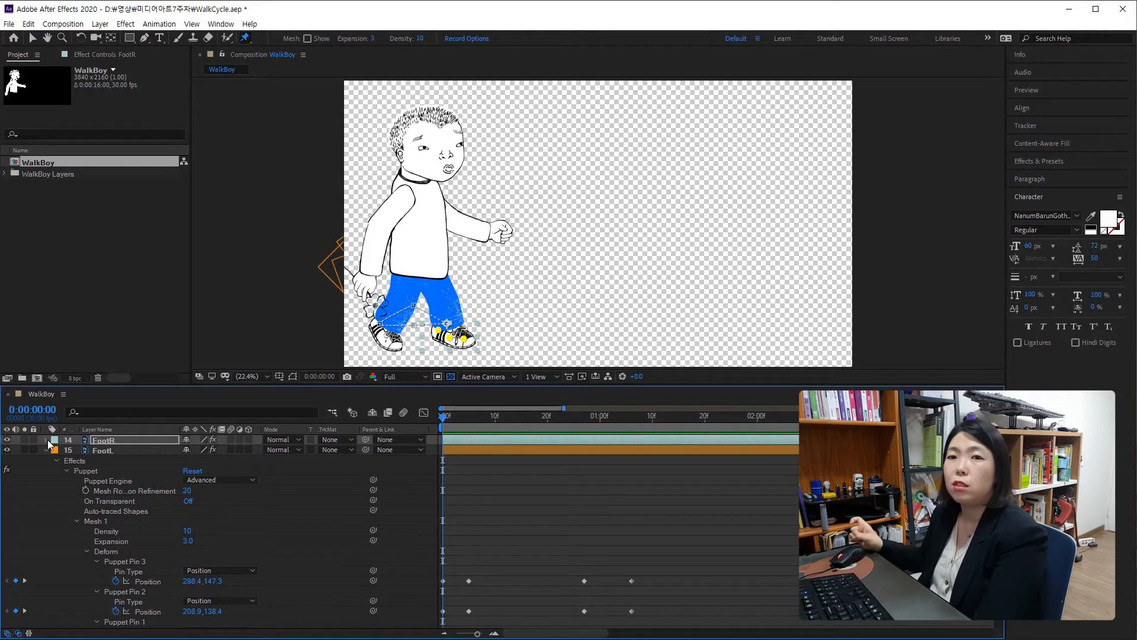
pyautogui.click(47, 440)
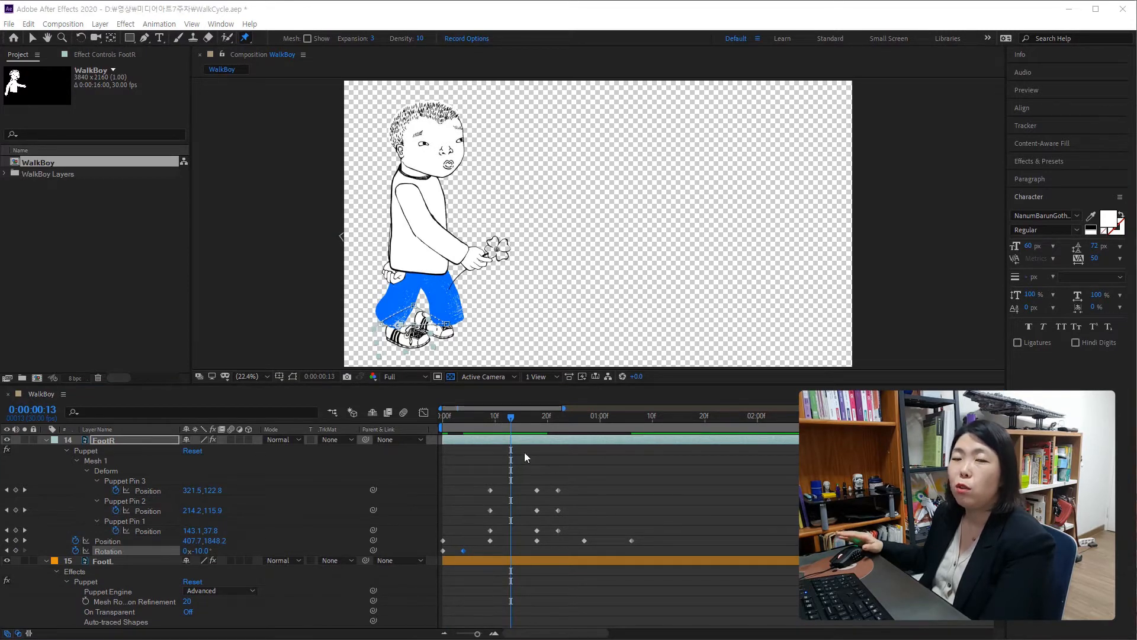
# Inspect the FootR layer soloed at 0:00:00:18 and add a Rotation keyframe there that holds it at -10°
pyautogui.moveTo(511, 421); pyautogui.dragTo(514, 449)
pyautogui.press('pagedown')
pyautogui.press('pagedown')
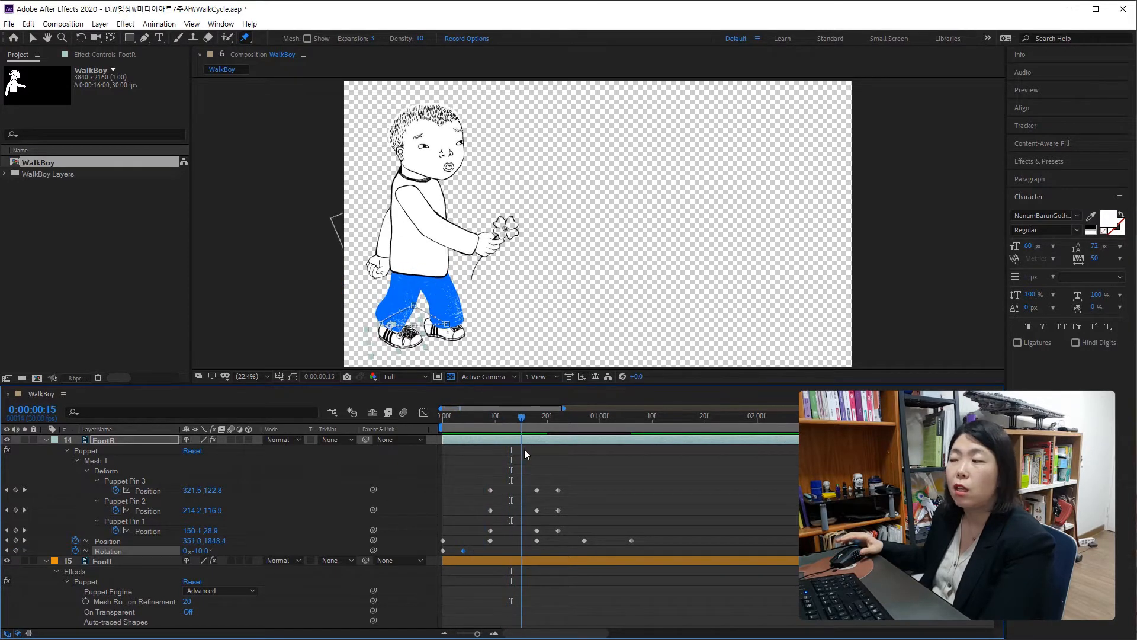
pyautogui.press('pagedown')
pyautogui.press('pagedown')
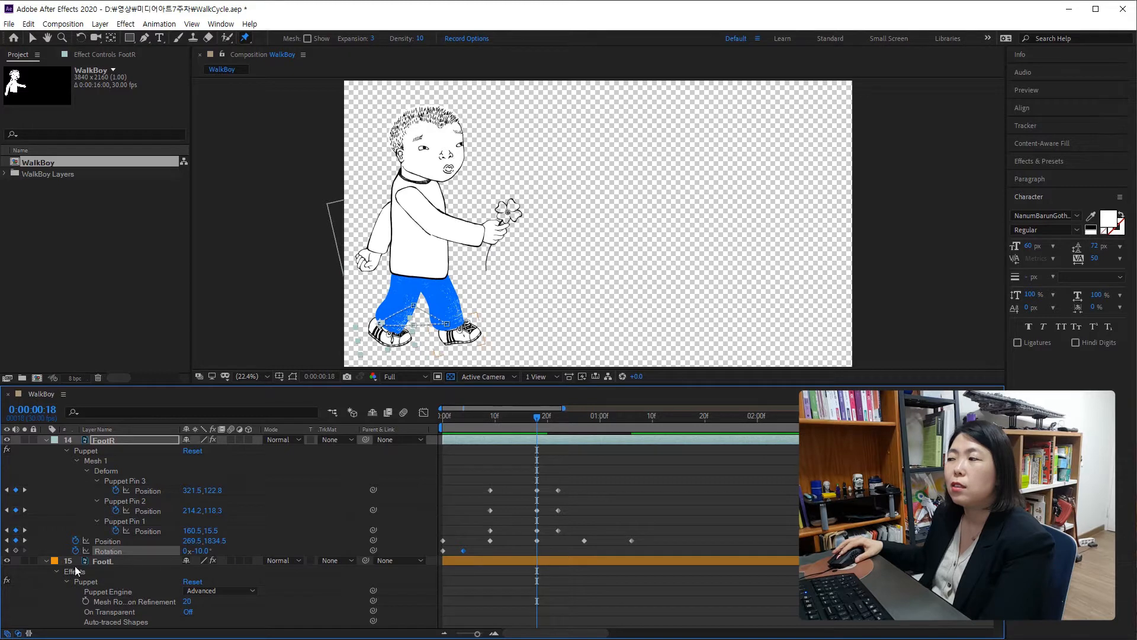
pyautogui.click(25, 440)
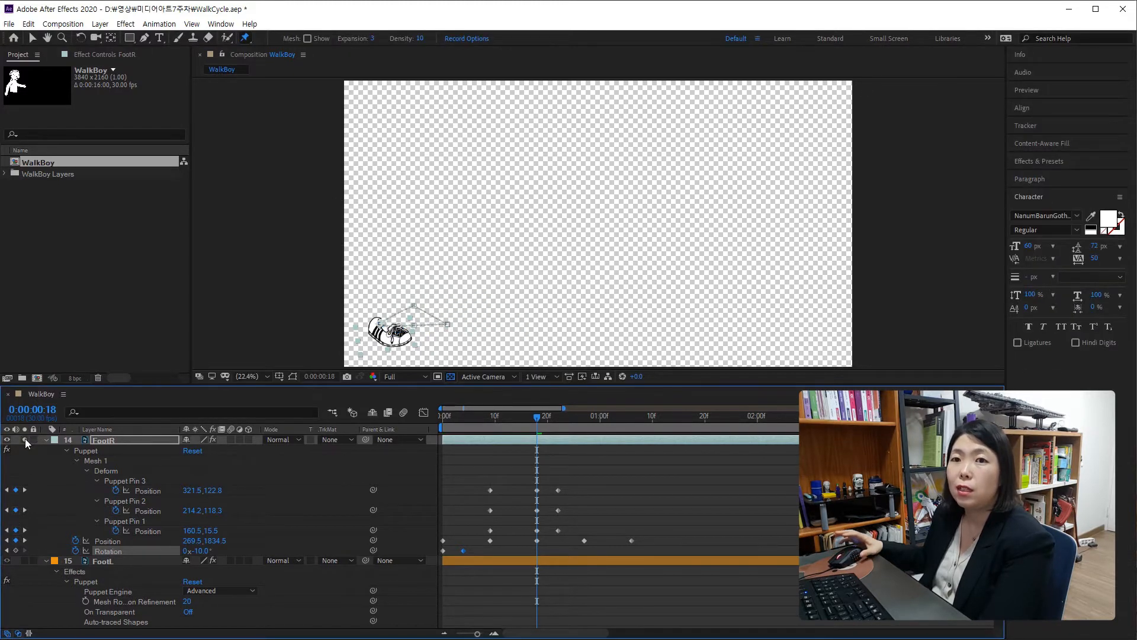
pyautogui.click(25, 440)
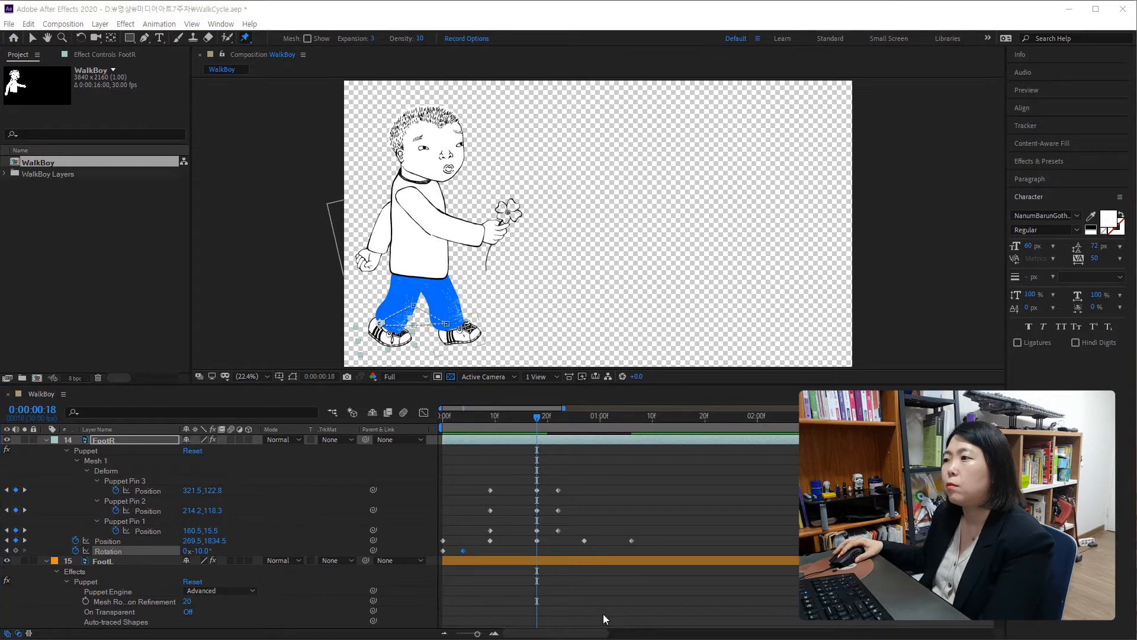
pyautogui.click(16, 550)
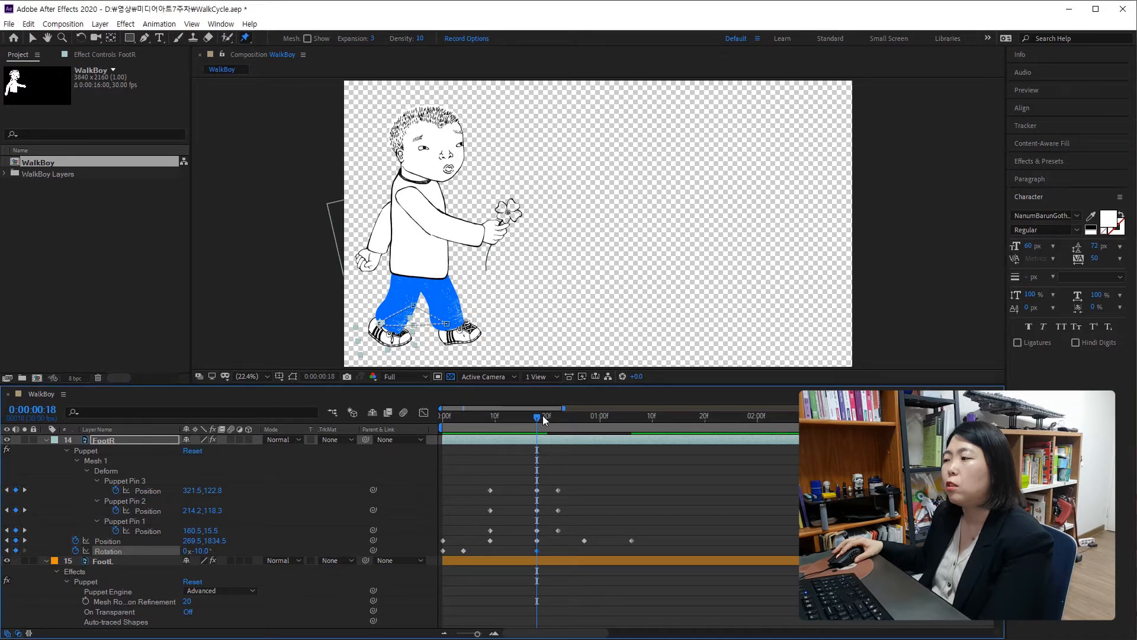
# Keyframe FootR's Rotation at 48° on 0:00:00:27, and reduce the rotation at 0:00:01:06
pyautogui.click(548, 423)
pyautogui.moveTo(549, 424); pyautogui.dragTo(585, 426)
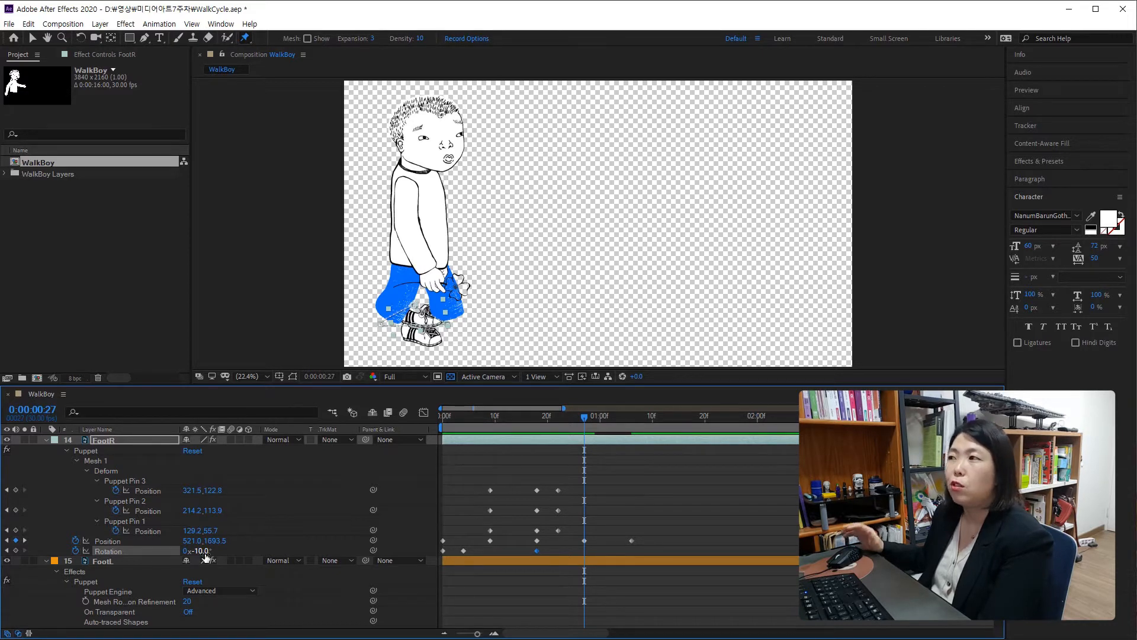
pyautogui.moveTo(205, 557); pyautogui.dragTo(234, 550)
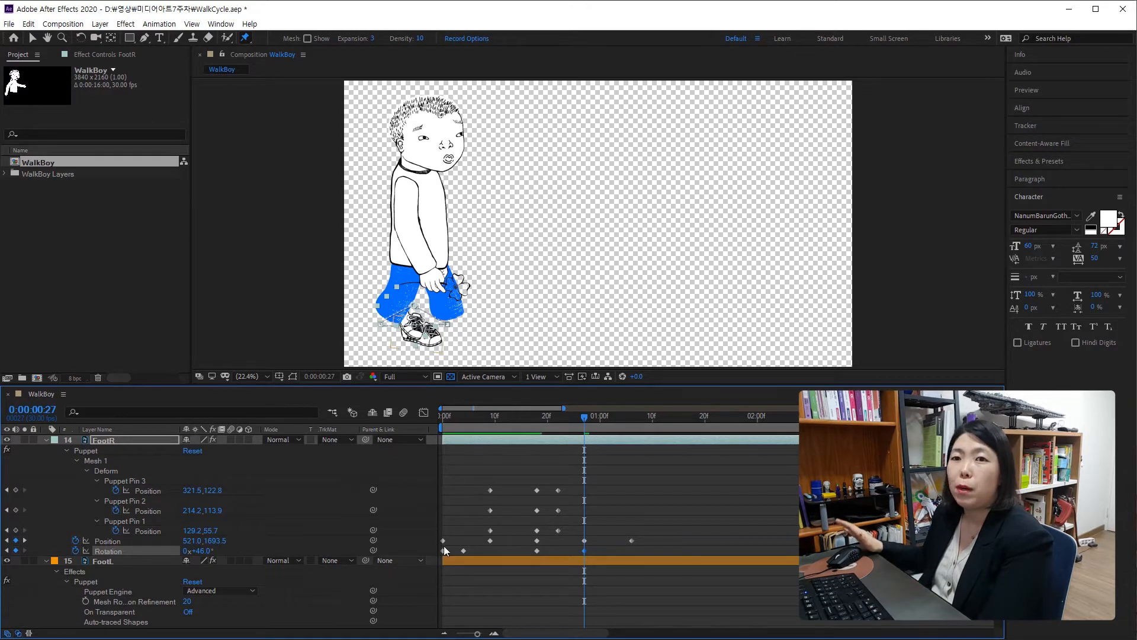
pyautogui.moveTo(591, 417); pyautogui.dragTo(632, 421)
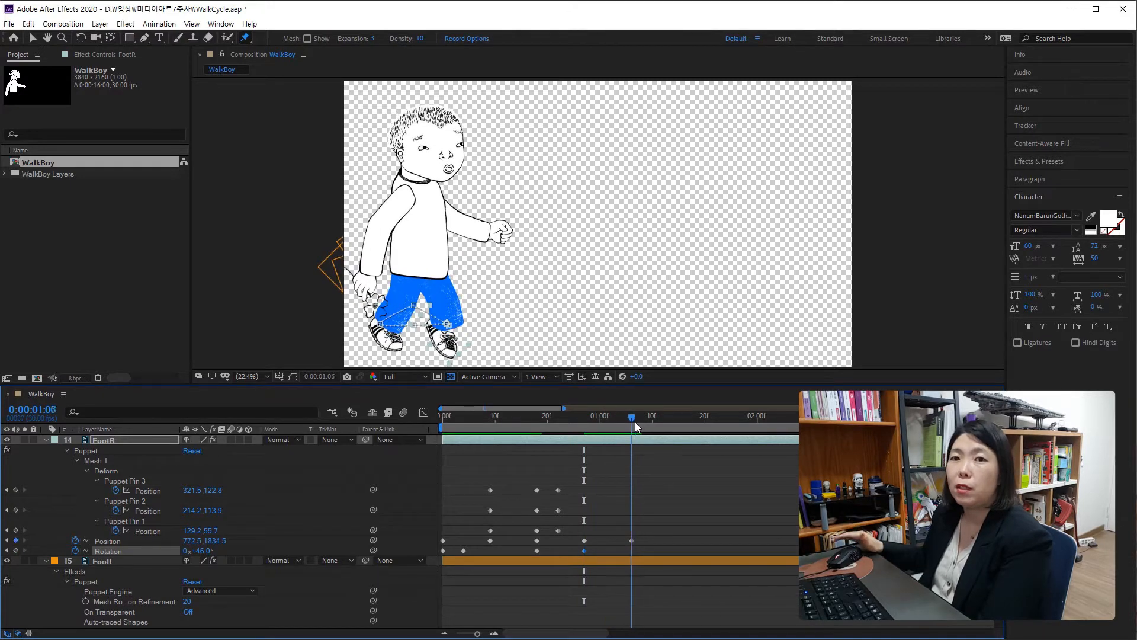
pyautogui.moveTo(191, 550); pyautogui.dragTo(166, 550)
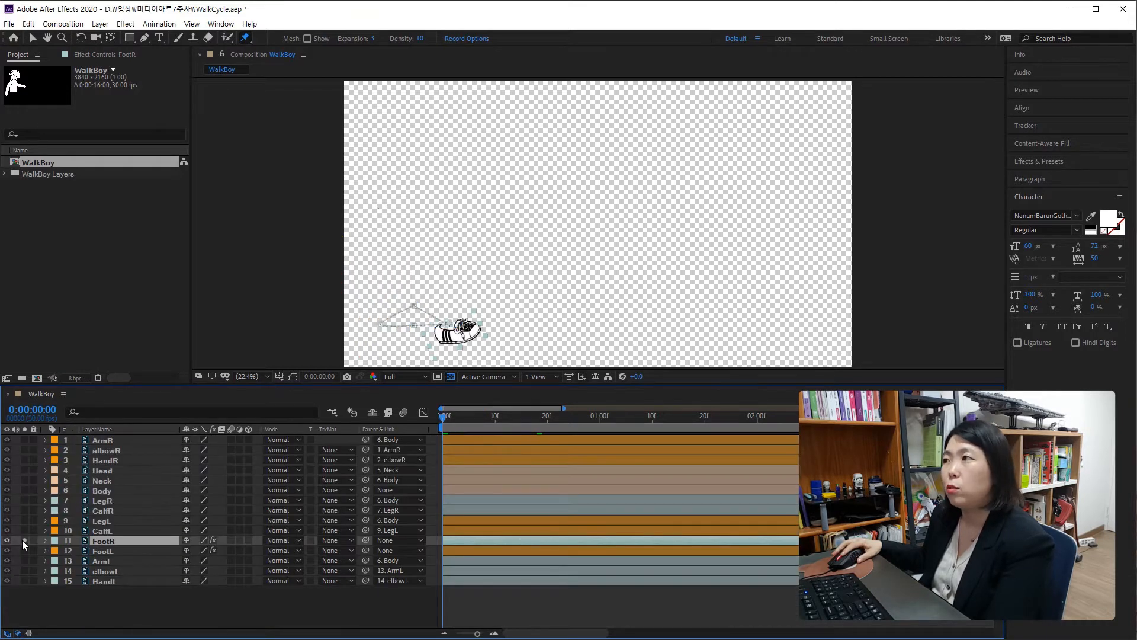
# Solo the FootR layer to view it on its own at the first frame
pyautogui.click(23, 539)
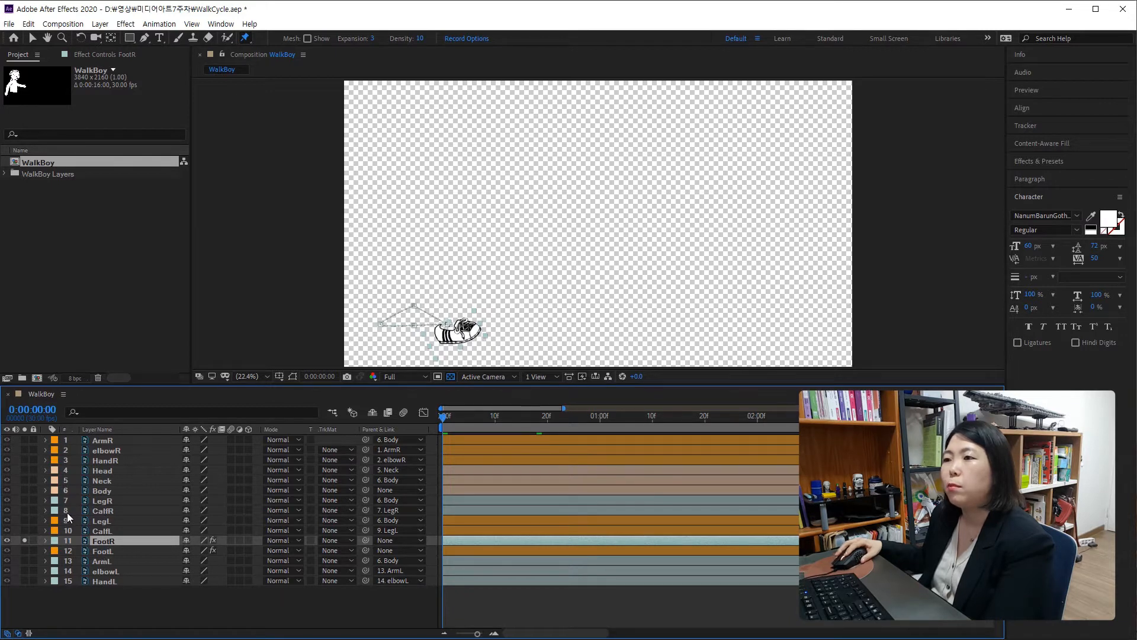
# Solo LegR and CalfR together with FootR, and reveal FootR's keyframed properties
pyautogui.click(25, 500)
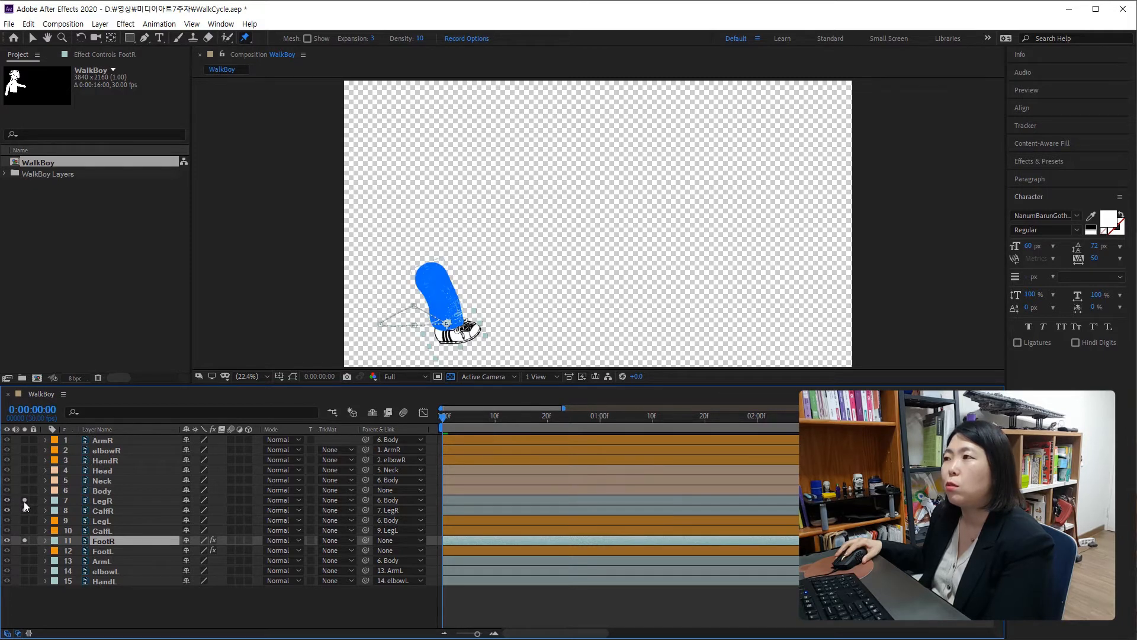
pyautogui.click(24, 511)
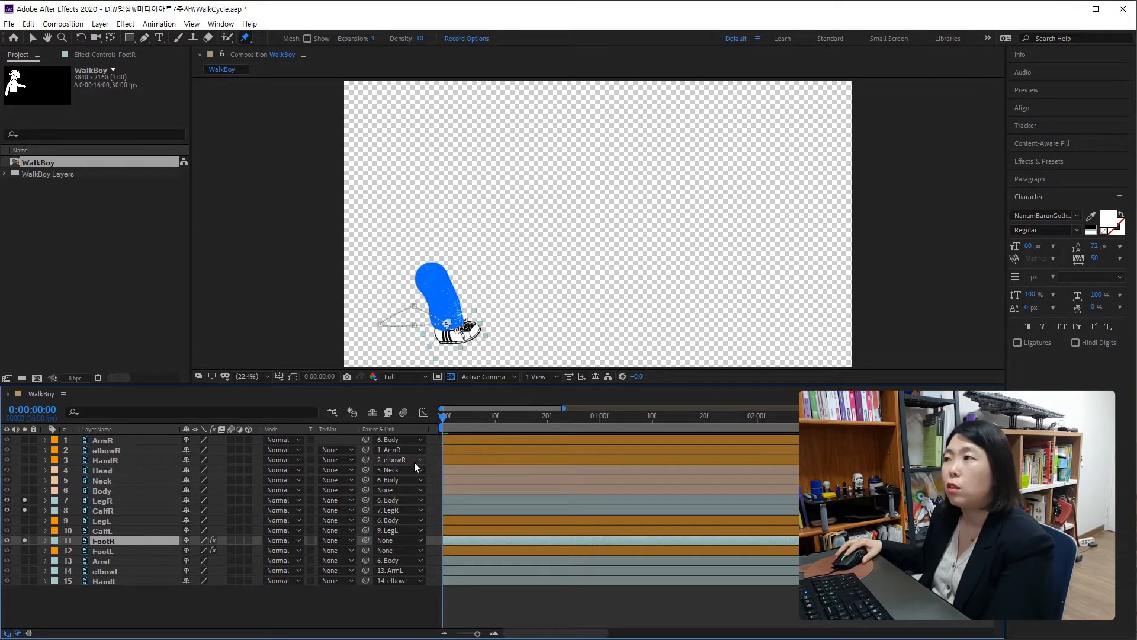
pyautogui.press('u')
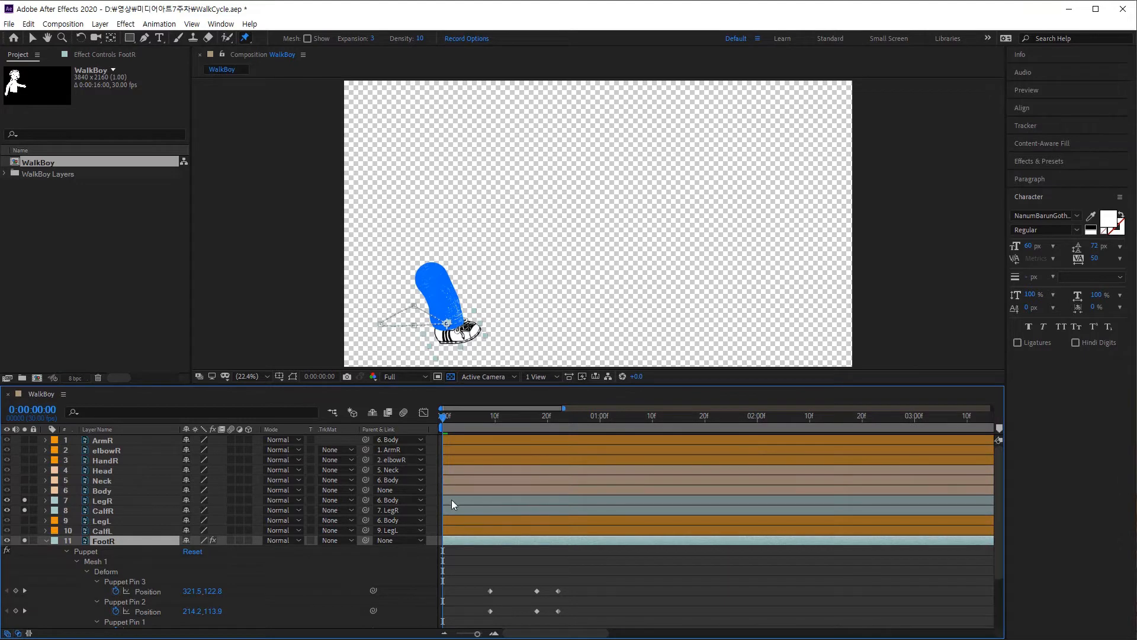
pyautogui.scroll(-1, 402, 510)
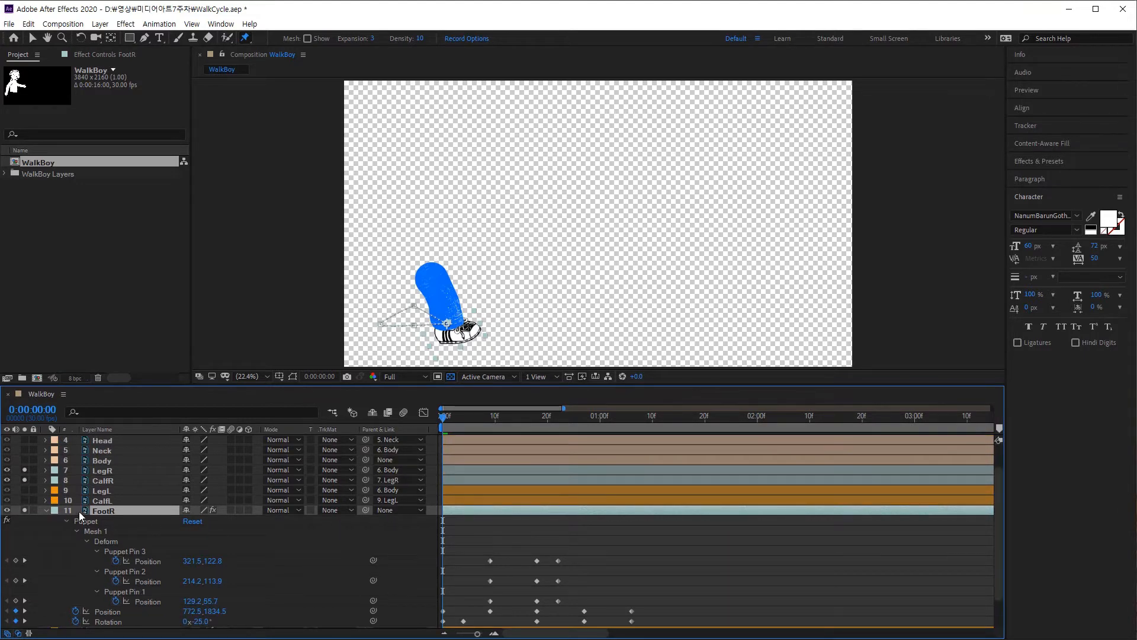
pyautogui.scroll(-2, 206, 521)
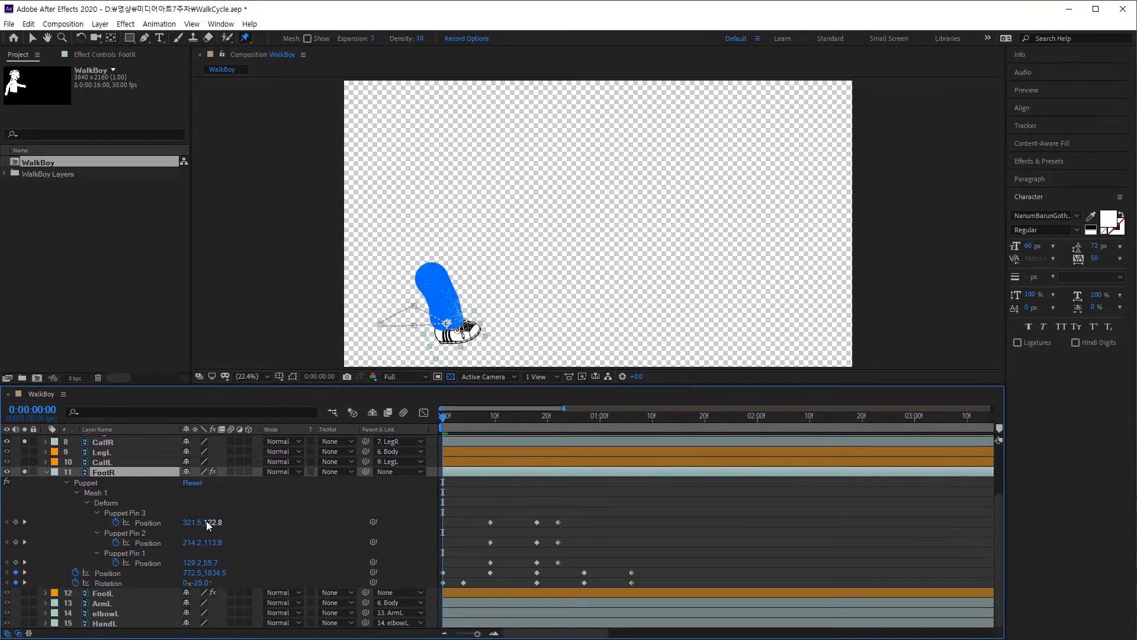
pyautogui.scroll(2, 206, 523)
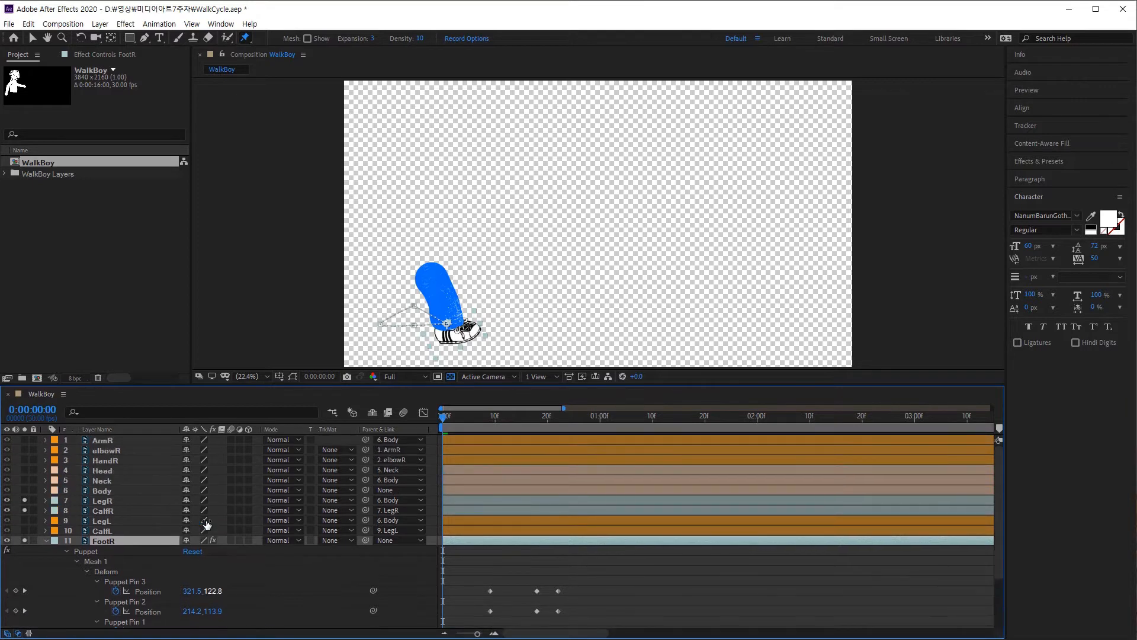
pyautogui.scroll(-2, 206, 523)
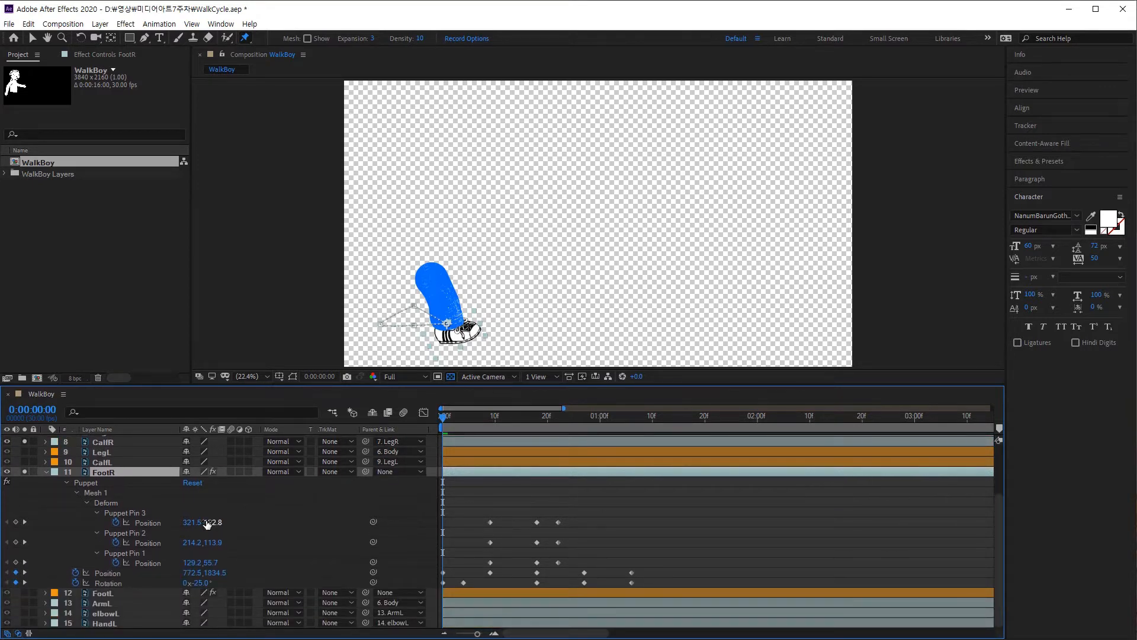
pyautogui.scroll(2, 207, 524)
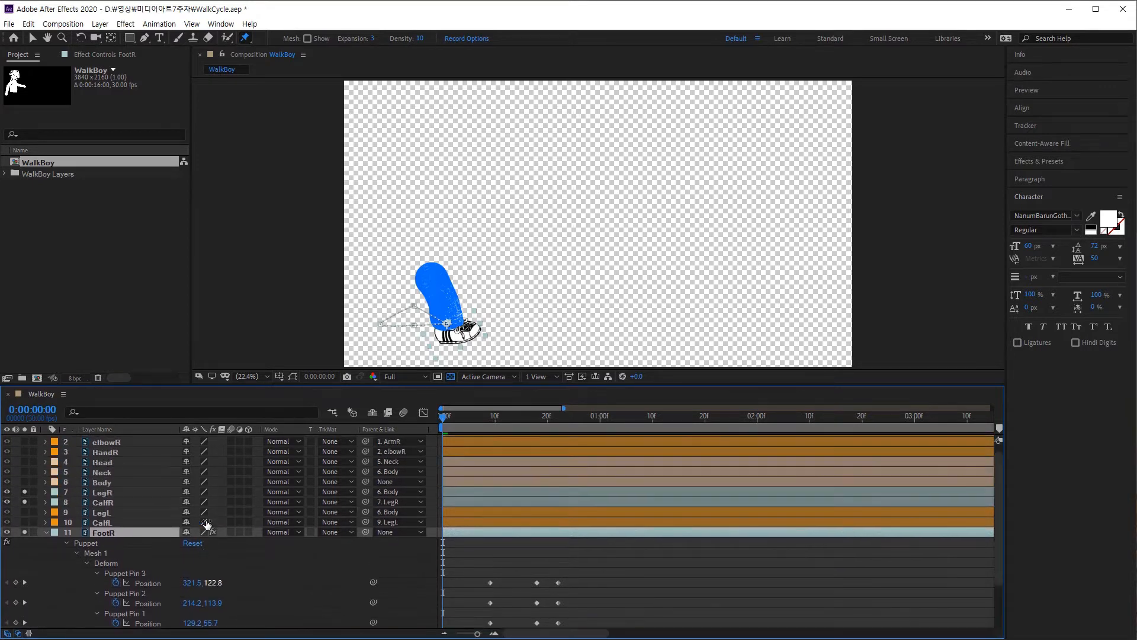
# Add CalfR and LegR to the FootR selection and reveal the keyframed properties of all three layers
pyautogui.keyDown('ctrl'); pyautogui.click(114, 502); pyautogui.keyUp('ctrl')
pyautogui.keyDown('ctrl'); pyautogui.click(114, 492); pyautogui.keyUp('ctrl')
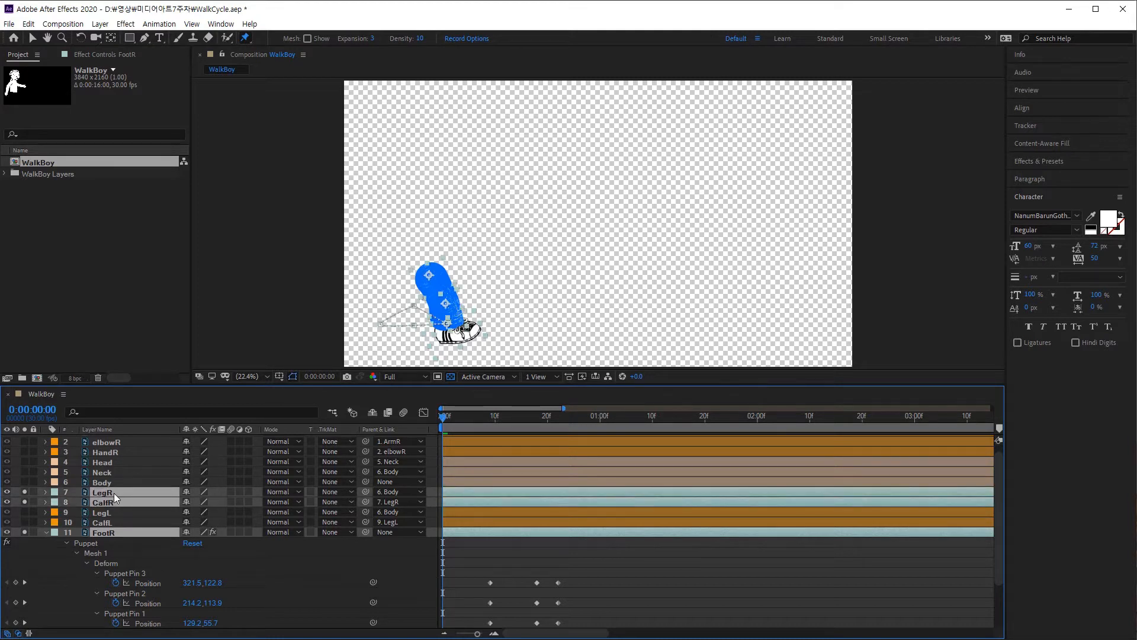
pyautogui.press('u')
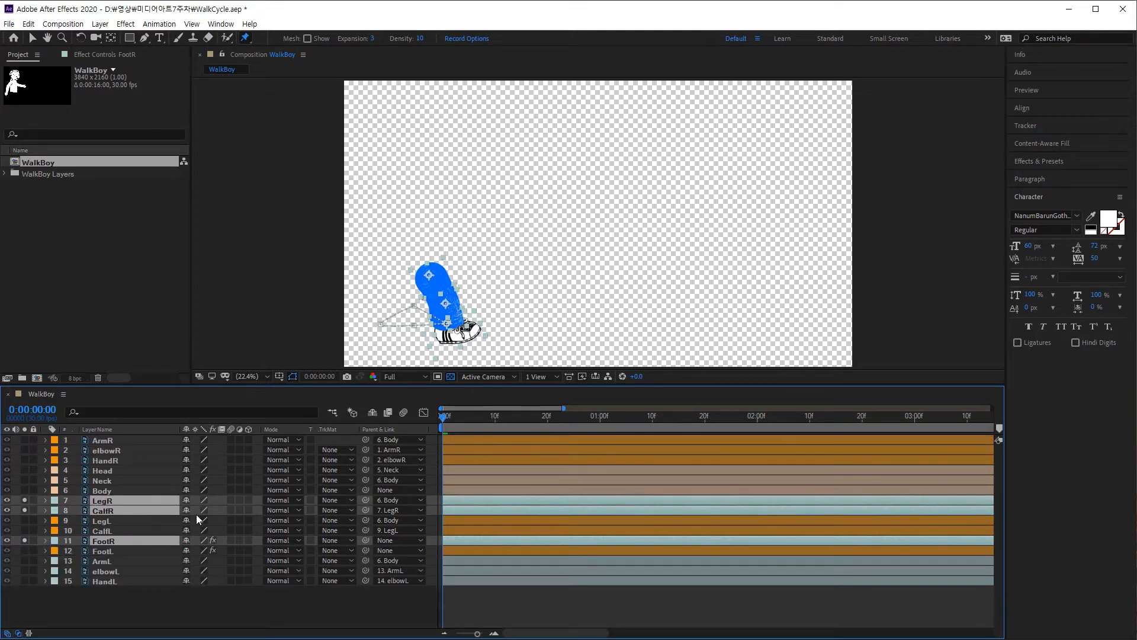
pyautogui.press('u')
pyautogui.scroll(-2, 482, 532)
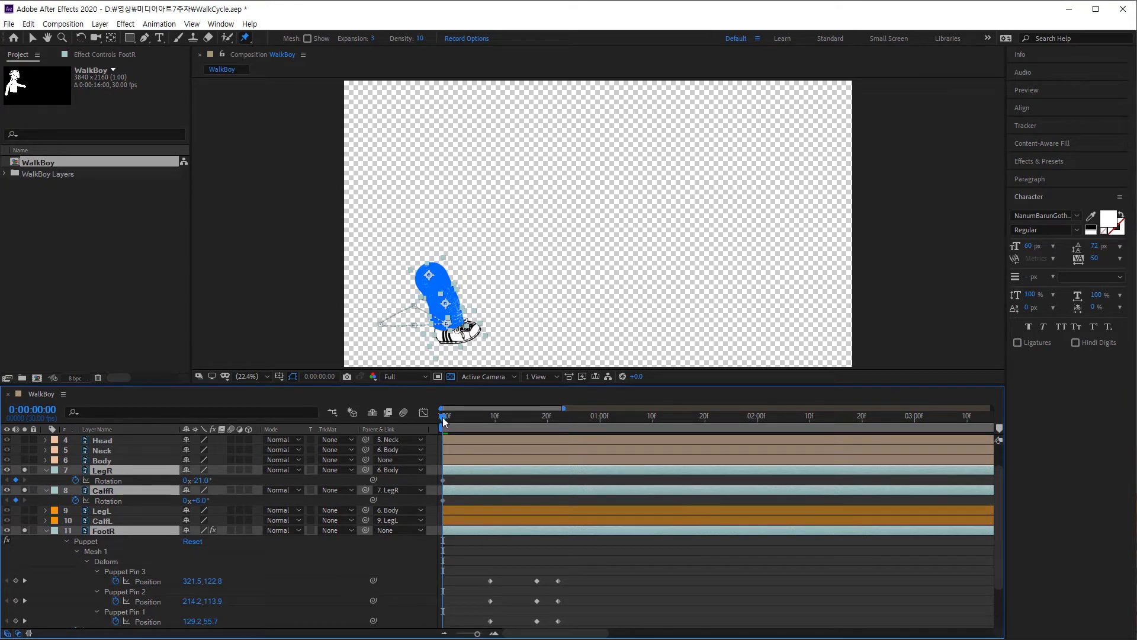
pyautogui.scroll(-3, 442, 417)
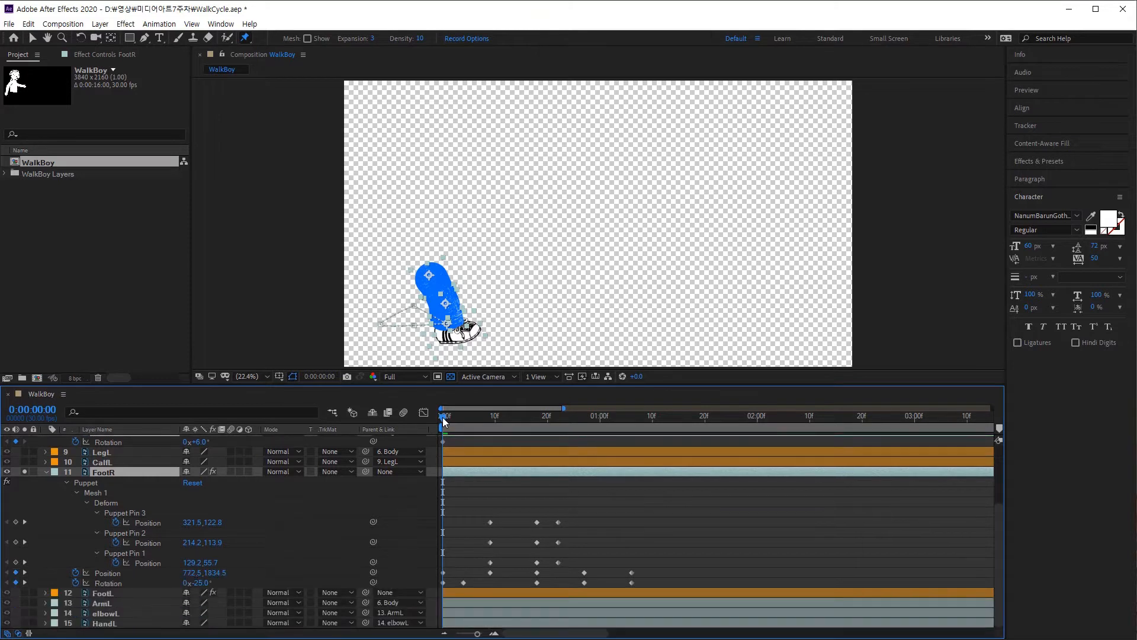
# At 0:00:00:09, keyframe LegR's Rotation at 12° and CalfR's Rotation at 1°
pyautogui.moveTo(443, 420); pyautogui.dragTo(491, 425)
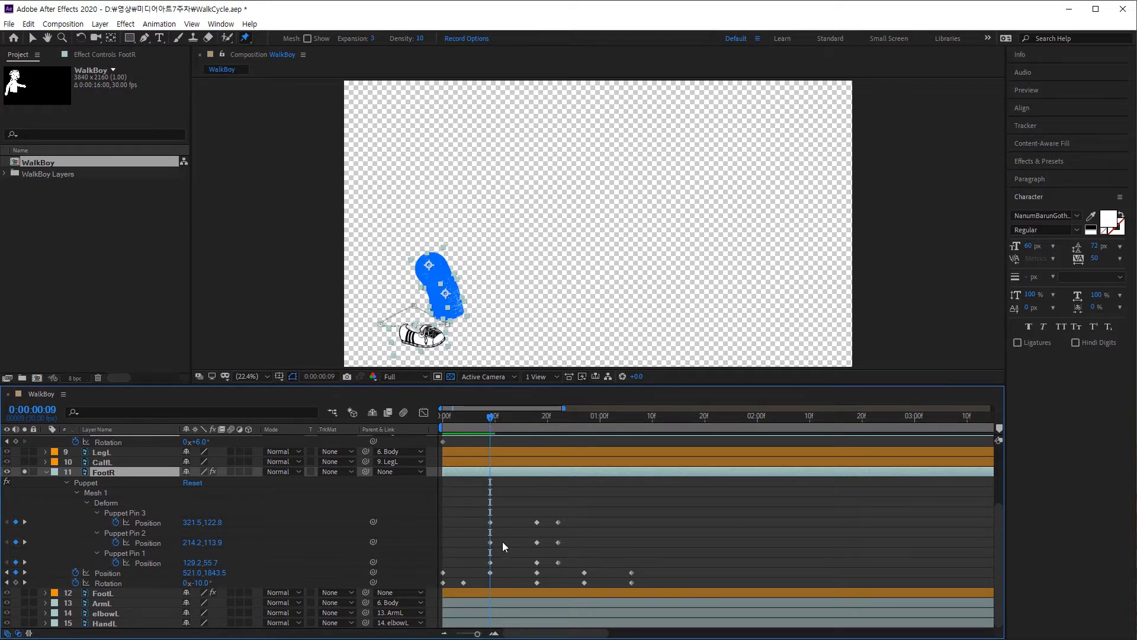
pyautogui.scroll(1, 502, 541)
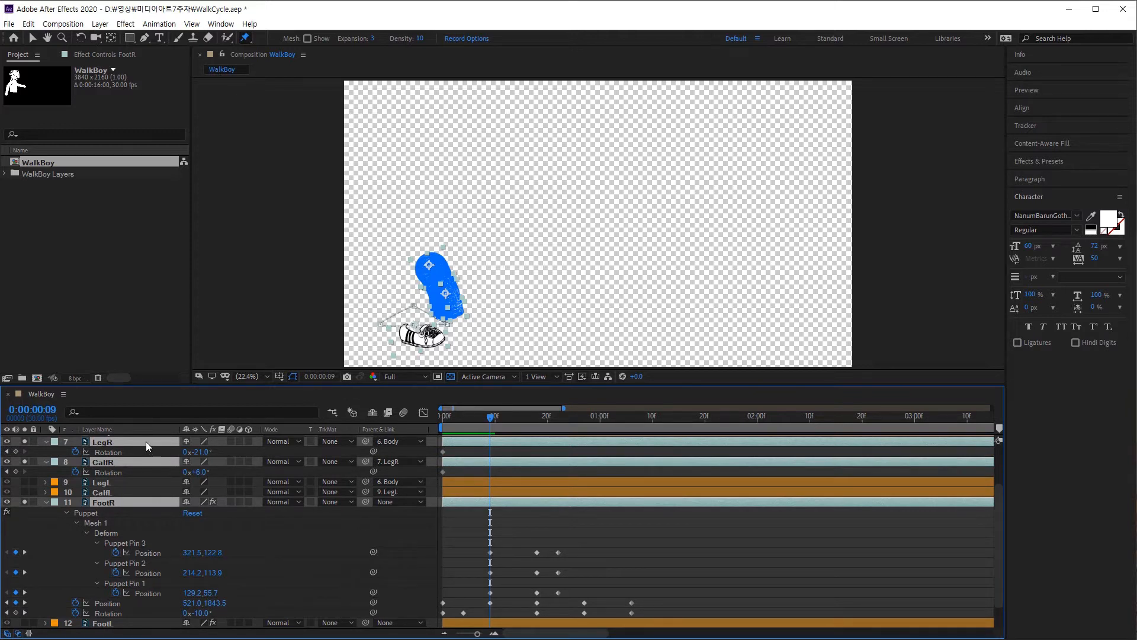
pyautogui.click(140, 502)
pyautogui.click(130, 441)
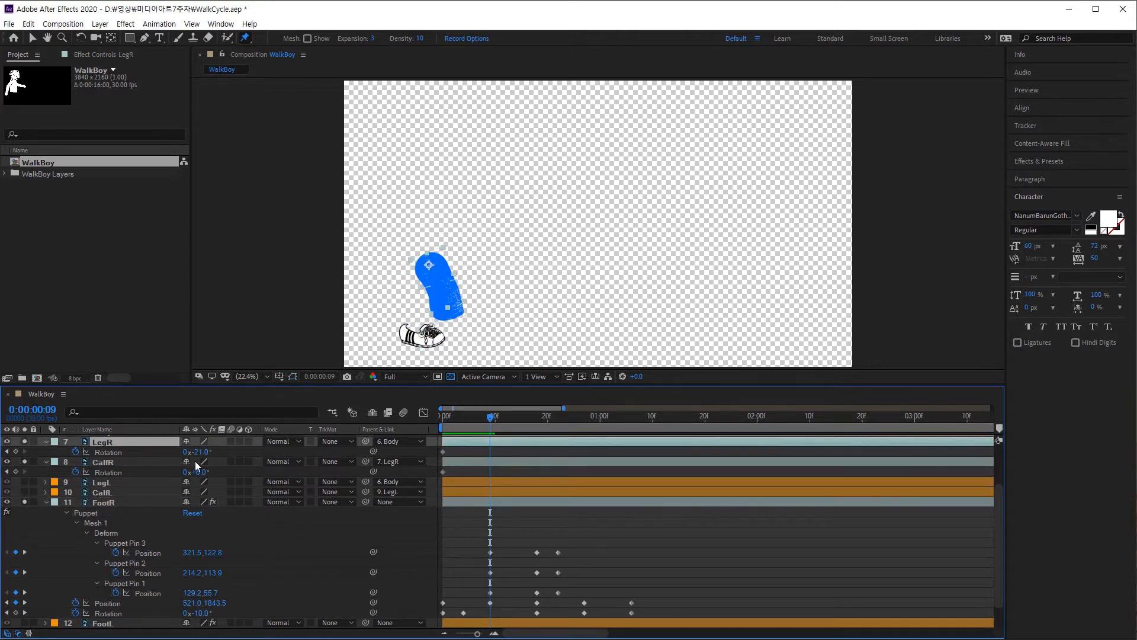
pyautogui.moveTo(199, 453); pyautogui.dragTo(214, 450)
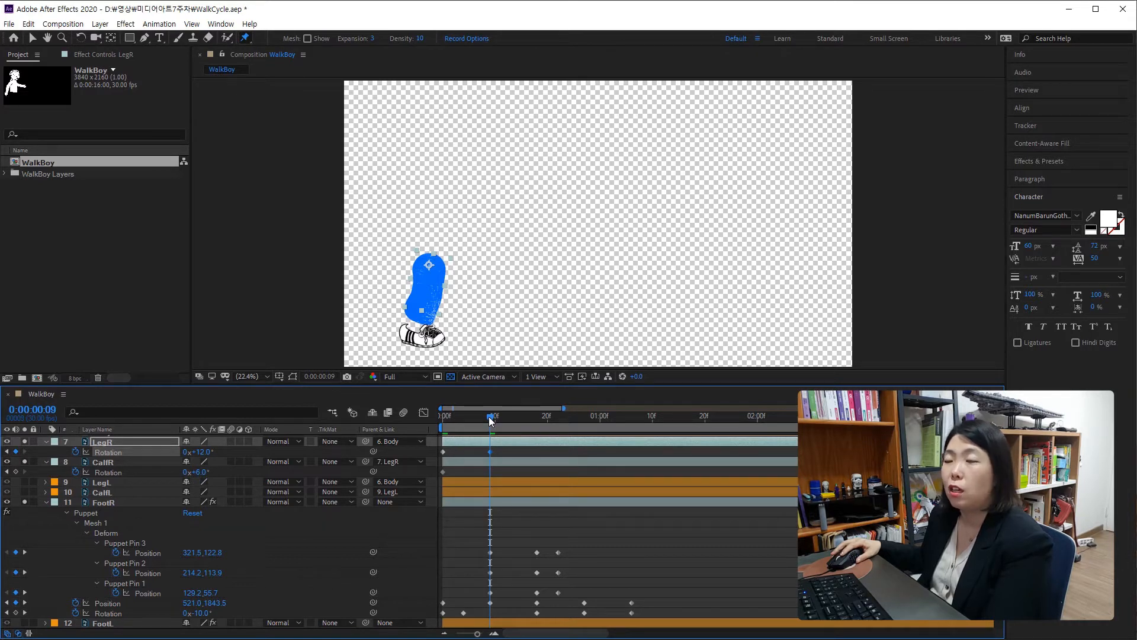
pyautogui.moveTo(201, 474); pyautogui.dragTo(198, 472)
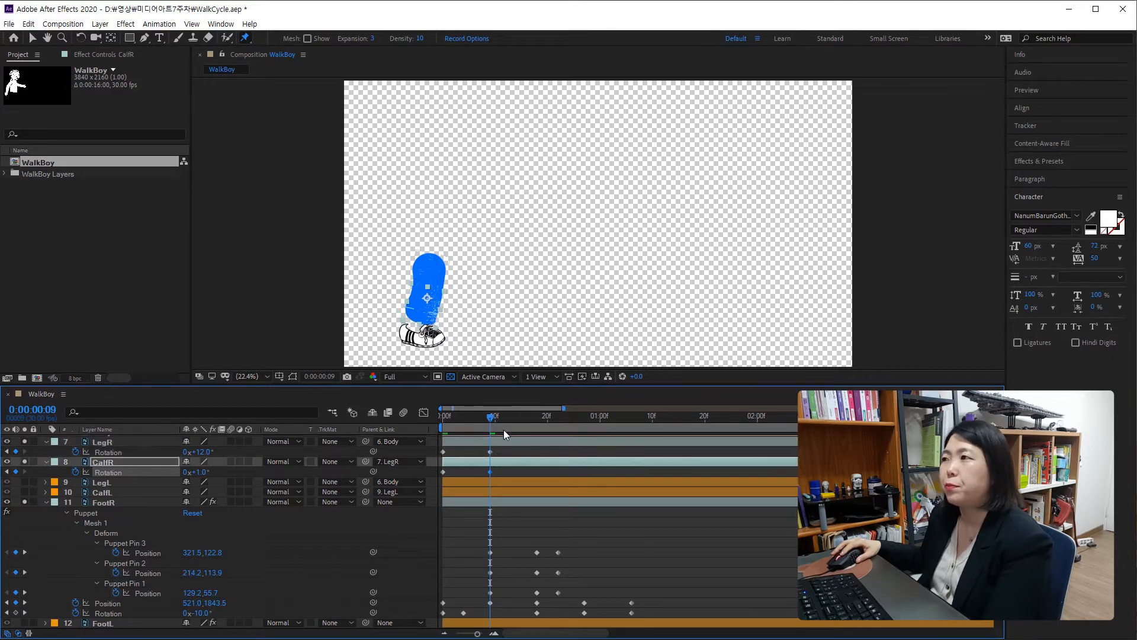
pyautogui.moveTo(490, 416)
pyautogui.mouseDown()
pyautogui.moveTo(416, 422)
pyautogui.moveTo(490, 419)
pyautogui.mouseUp()
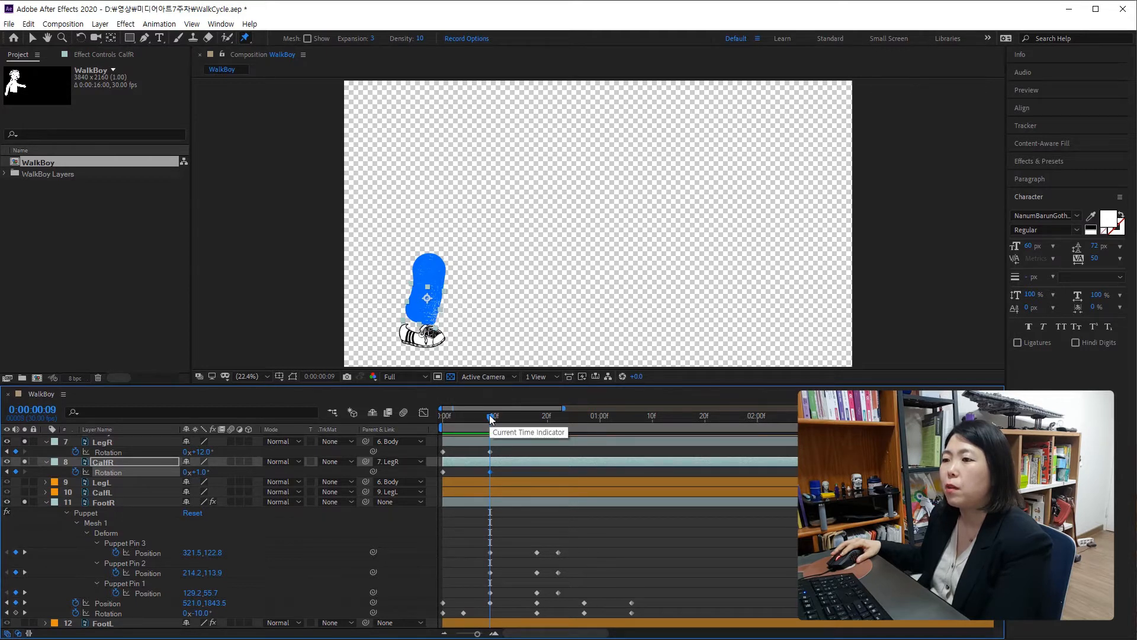
pyautogui.click(108, 501)
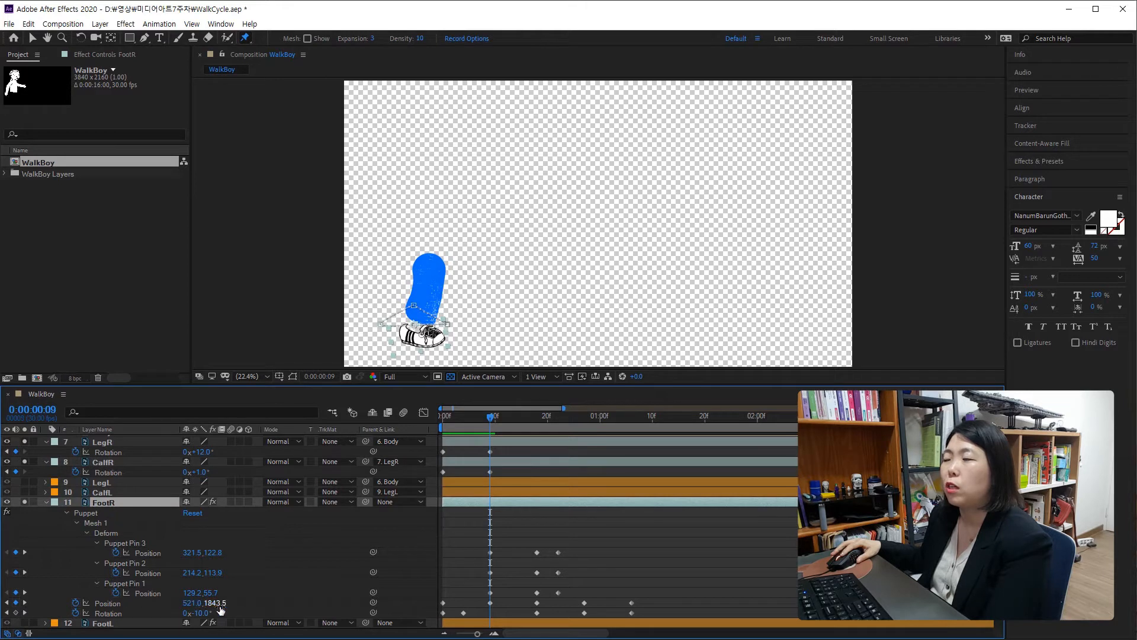
pyautogui.moveTo(218, 606); pyautogui.dragTo(191, 594)
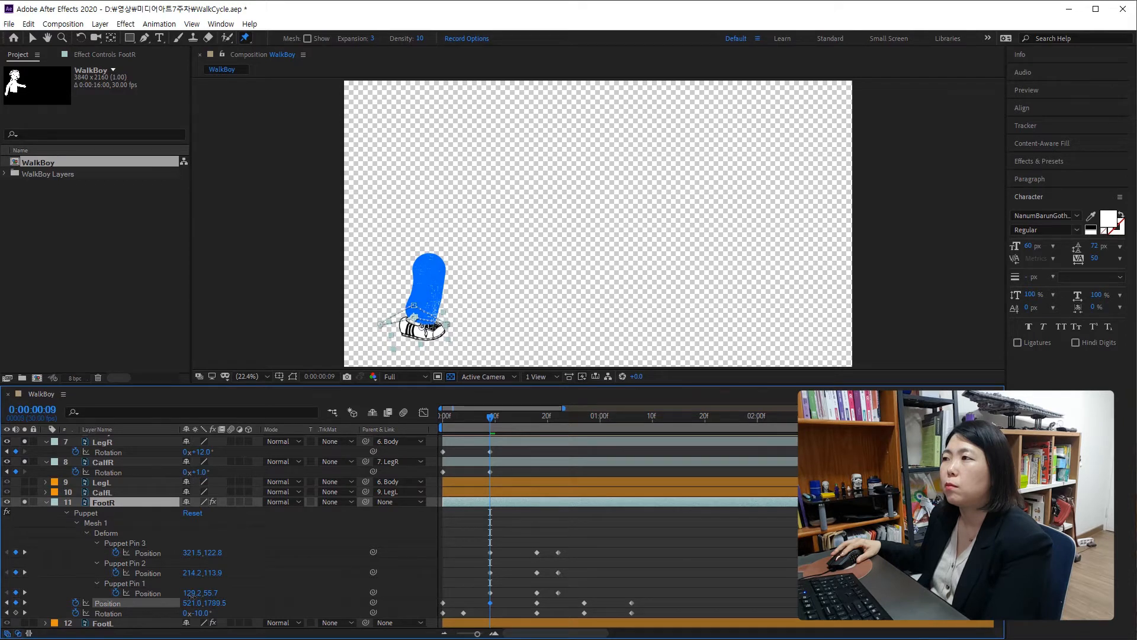
pyautogui.press('Return')
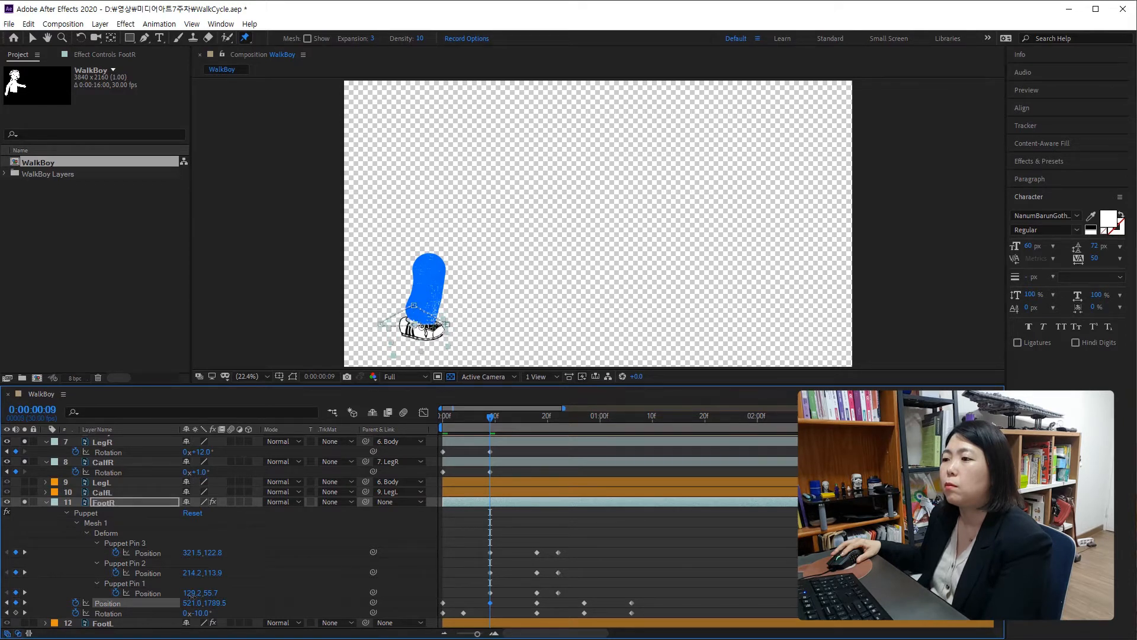
pyautogui.hotkey('ctrl', 'z')
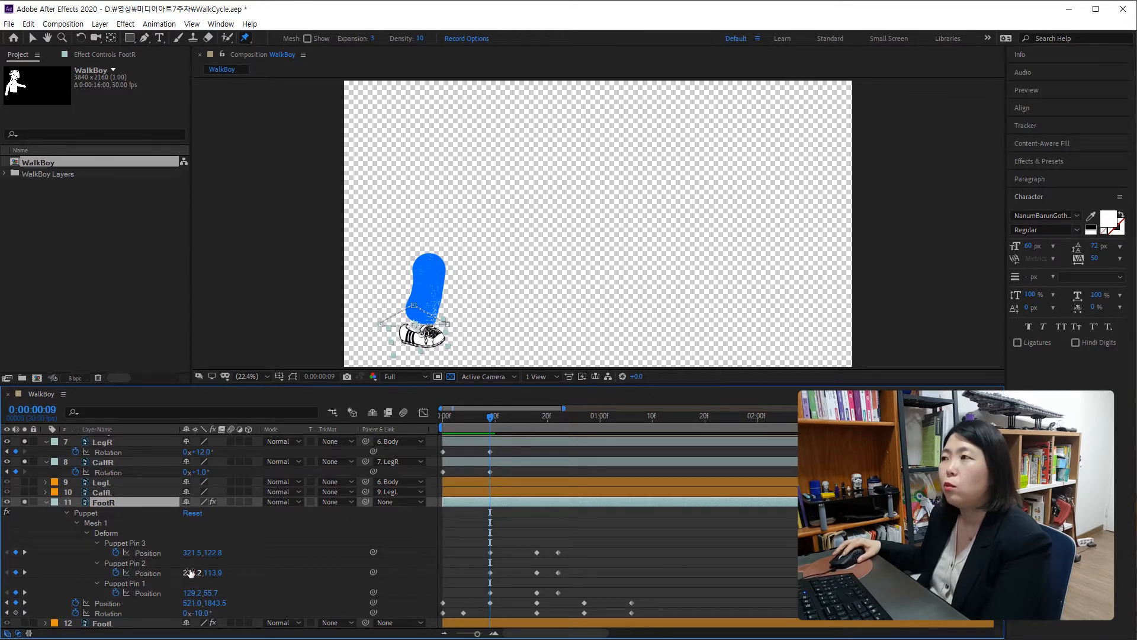
# Reveal the Body layer's Position and set its Y value to 1076 at 0:00:00:09, lowering the leg toward the foot
pyautogui.click(132, 461)
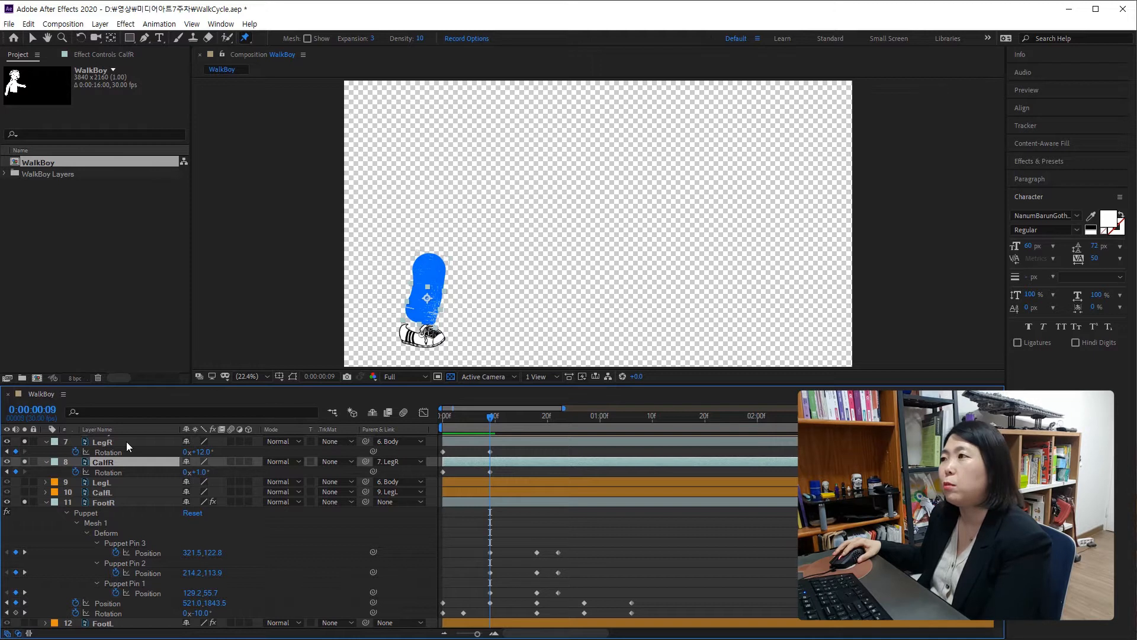
pyautogui.click(126, 442)
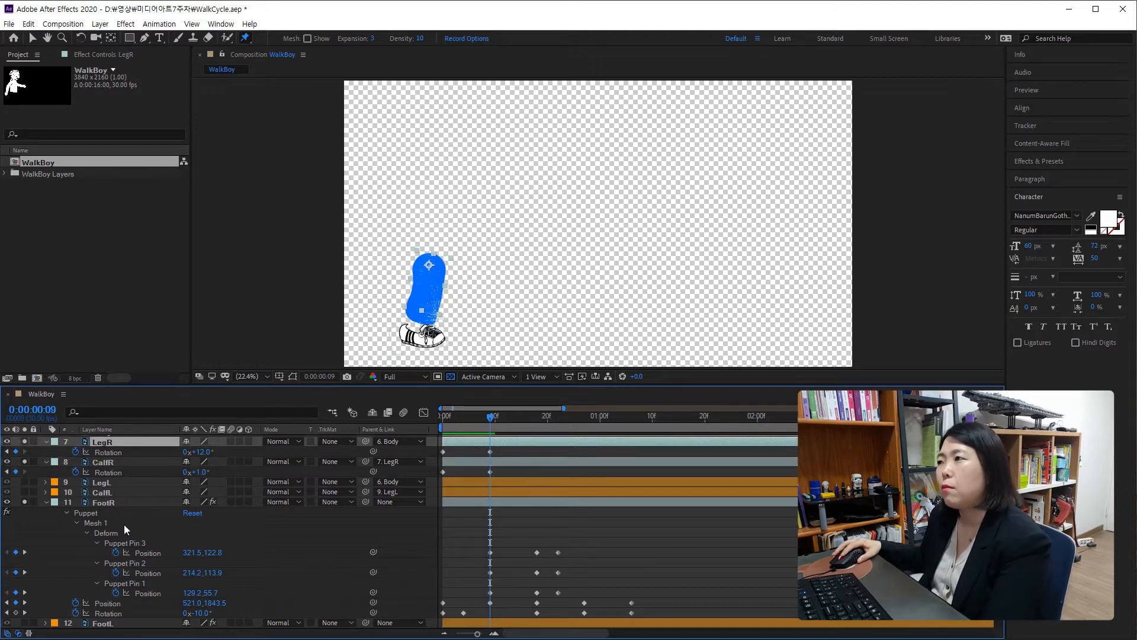
pyautogui.scroll(1, 123, 524)
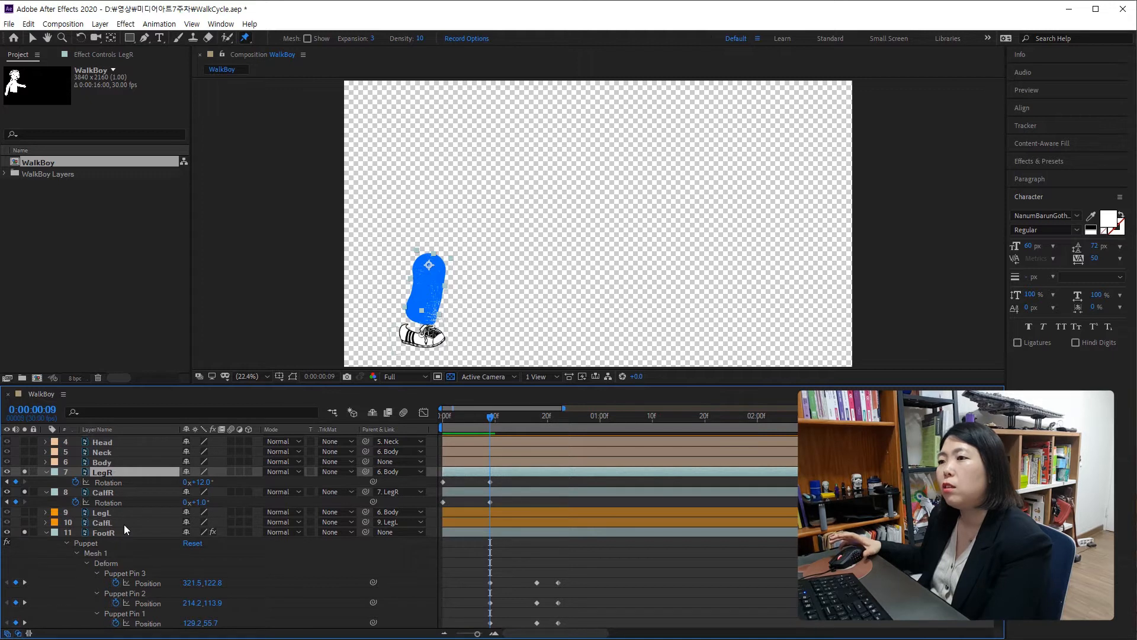
pyautogui.click(107, 462)
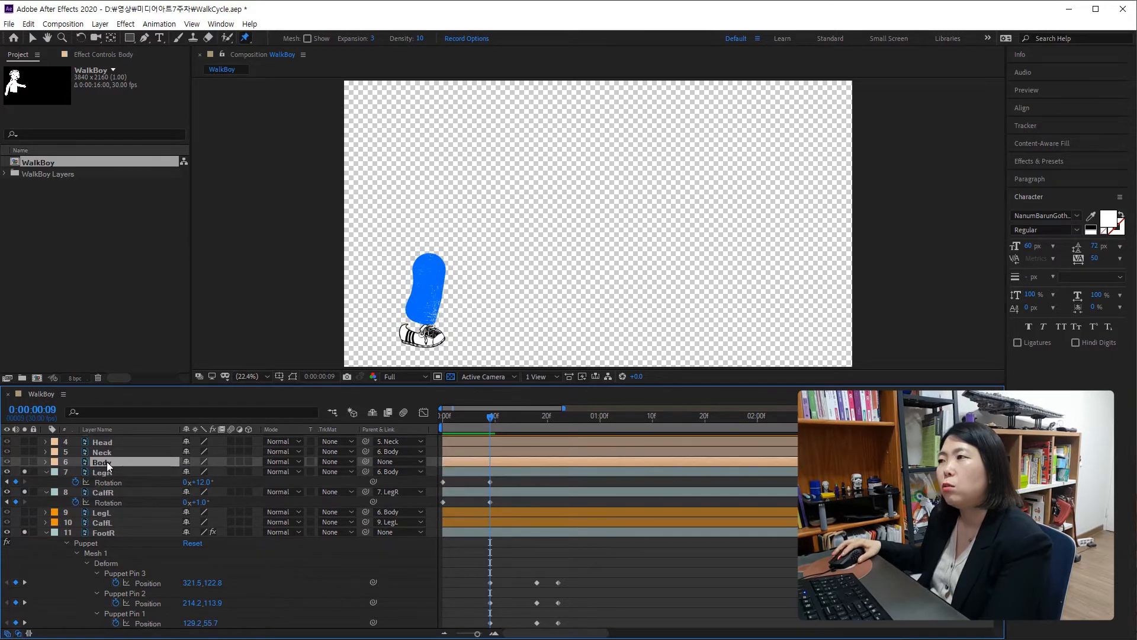
pyautogui.press('p')
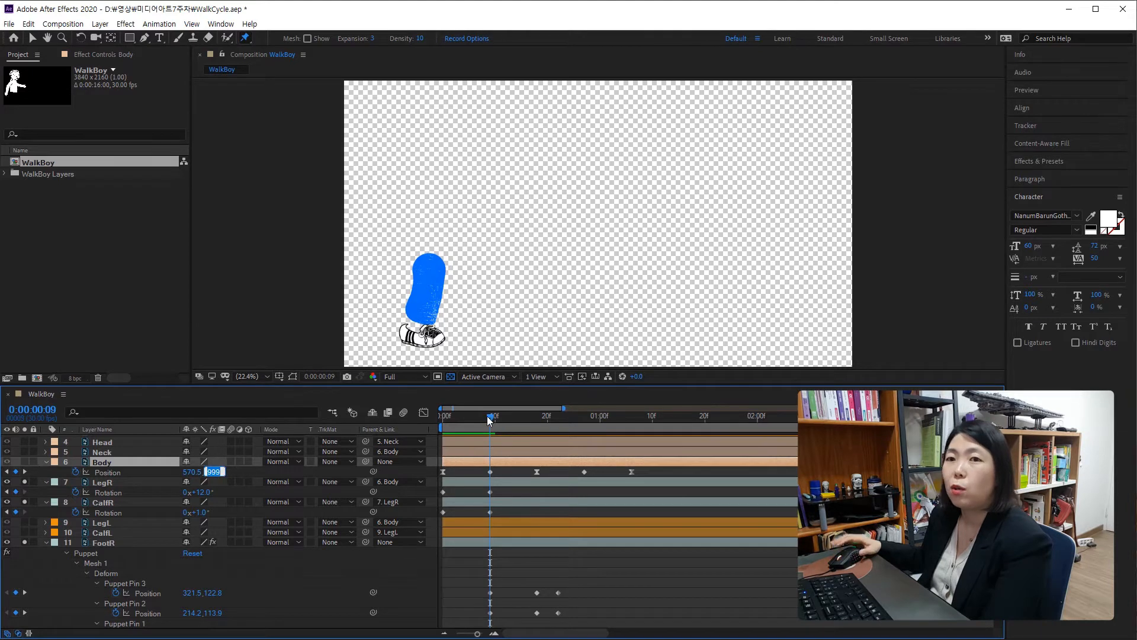
pyautogui.moveTo(483, 415)
pyautogui.mouseDown()
pyautogui.moveTo(423, 423)
pyautogui.moveTo(489, 421)
pyautogui.mouseUp()
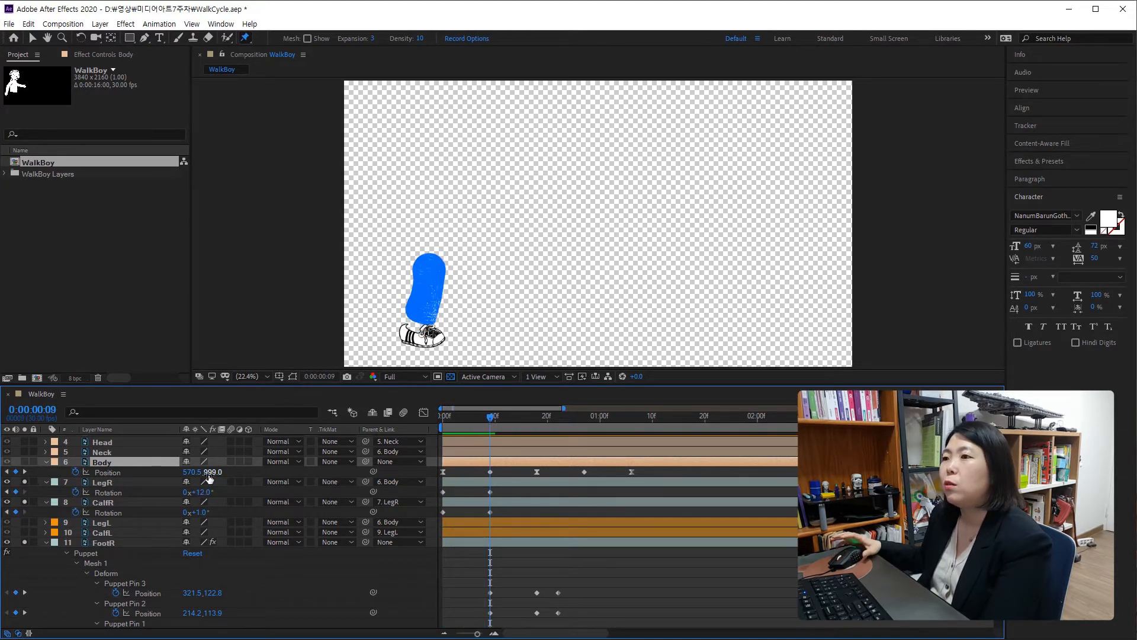
pyautogui.moveTo(214, 472); pyautogui.dragTo(293, 461)
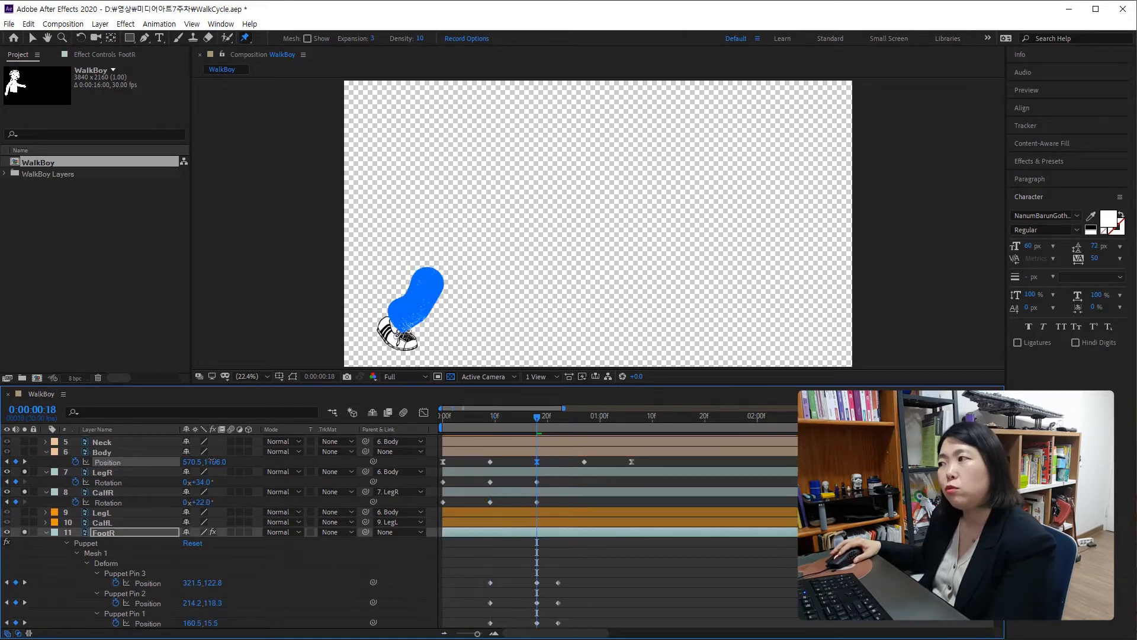
# At 0:00:00:18, set the Body layer's Position Y to 1132 and CalfR's Rotation to 13°
pyautogui.moveTo(212, 462); pyautogui.dragTo(227, 459)
pyautogui.click(171, 463)
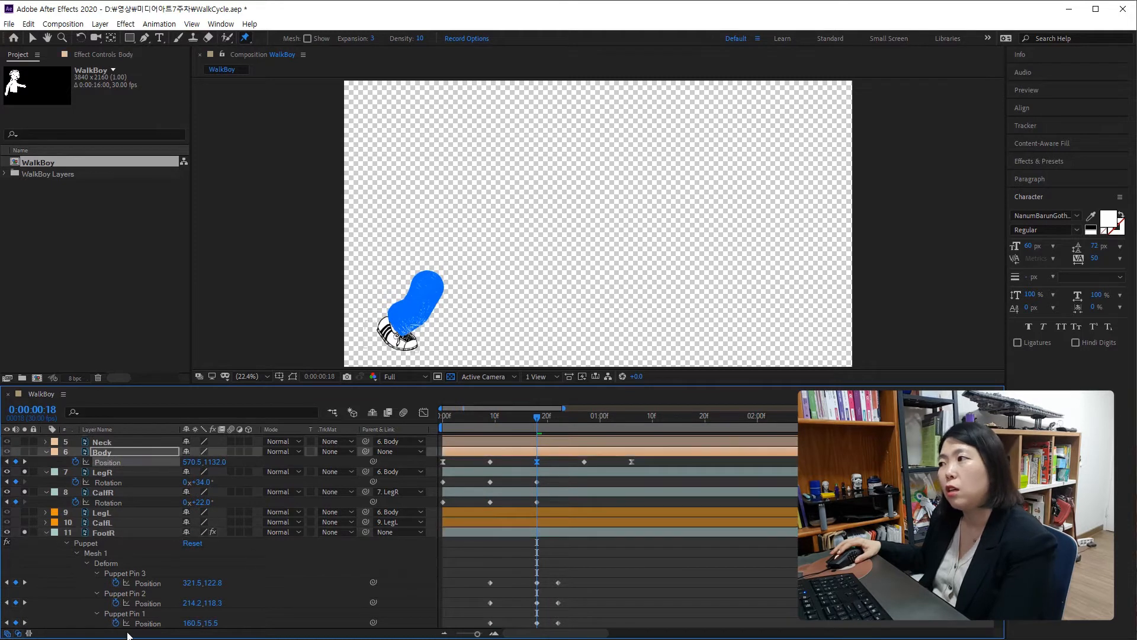
pyautogui.click(142, 472)
pyautogui.click(144, 492)
pyautogui.moveTo(201, 504); pyautogui.dragTo(193, 503)
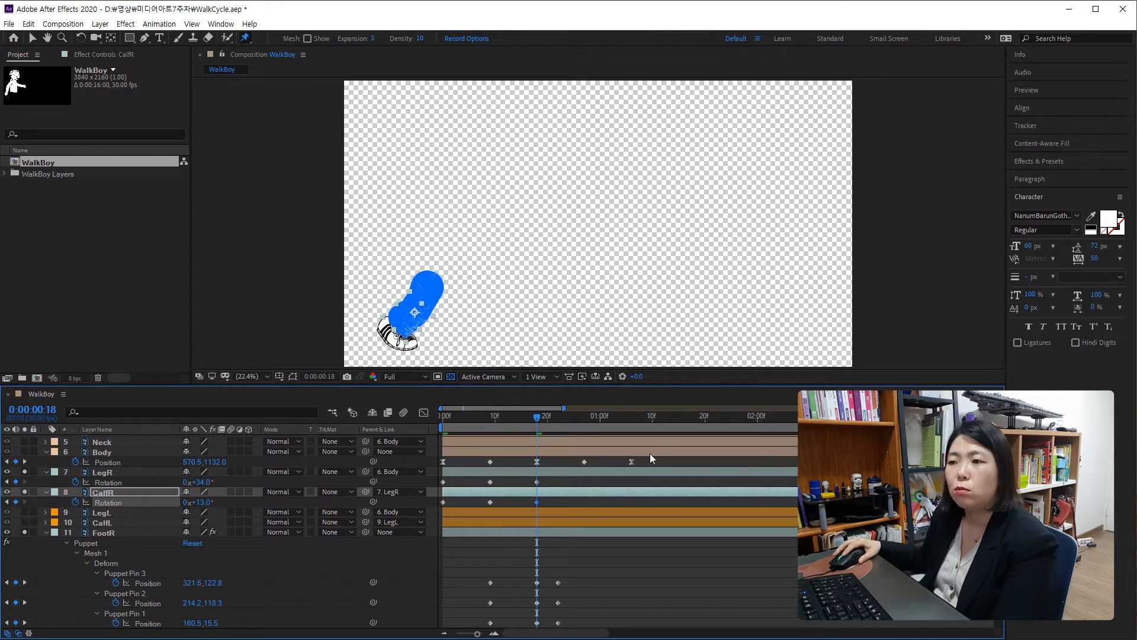
# Compare the poses at 0:00:00:09 and 0:00:00:27, and set the Body layer's Position Y to 1076 at 0:00:00:27
pyautogui.moveTo(536, 426); pyautogui.dragTo(581, 419)
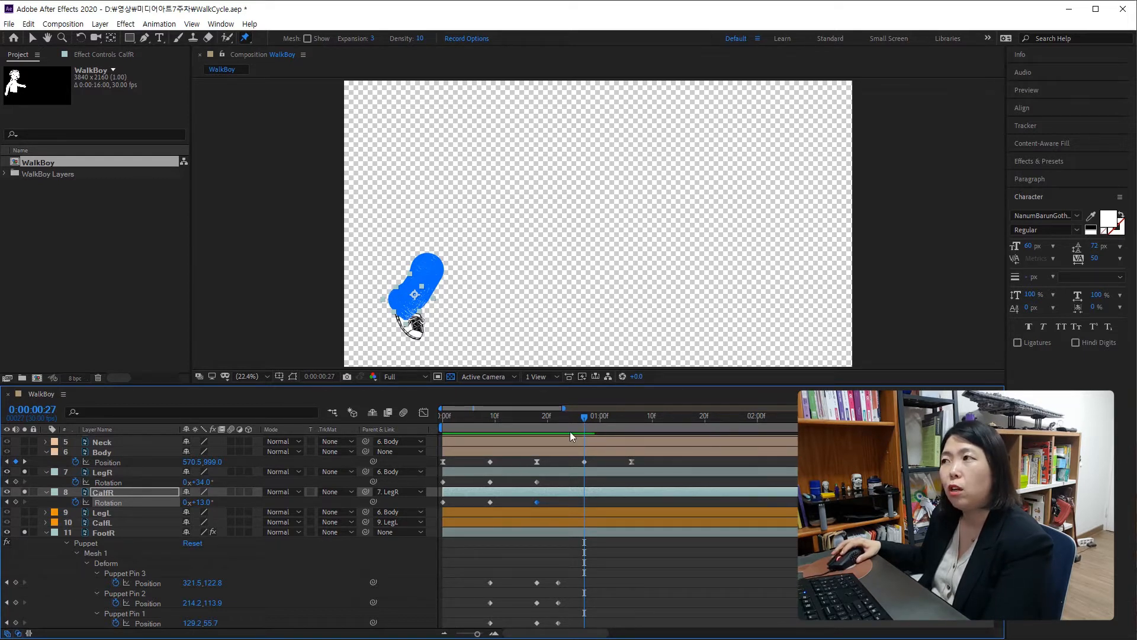
pyautogui.moveTo(584, 418); pyautogui.dragTo(488, 437)
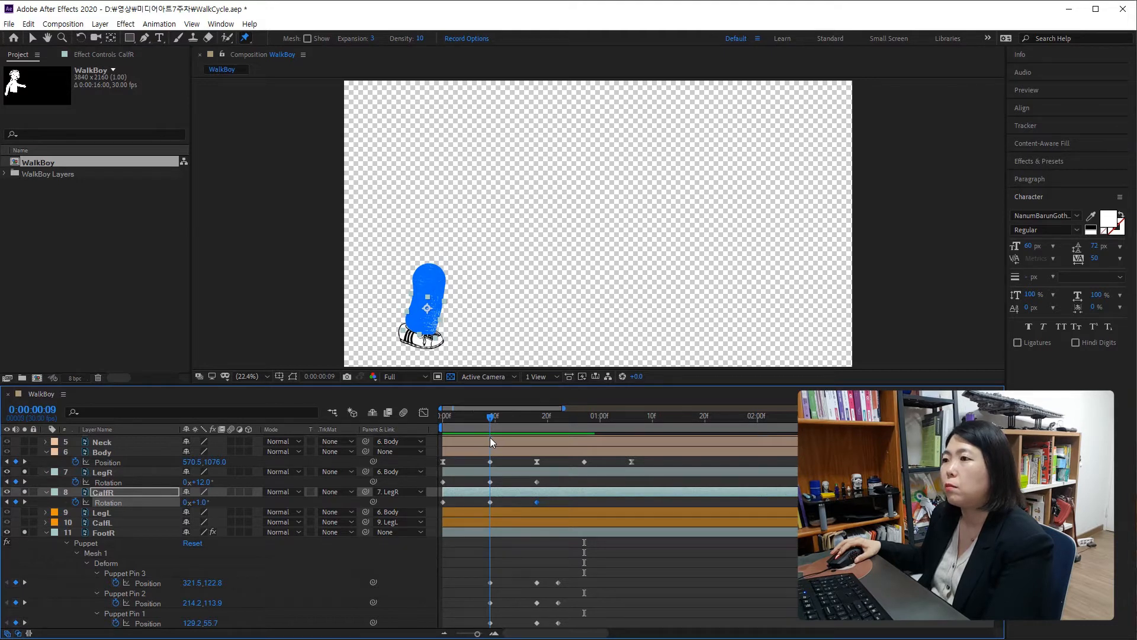
pyautogui.moveTo(488, 437); pyautogui.dragTo(583, 443)
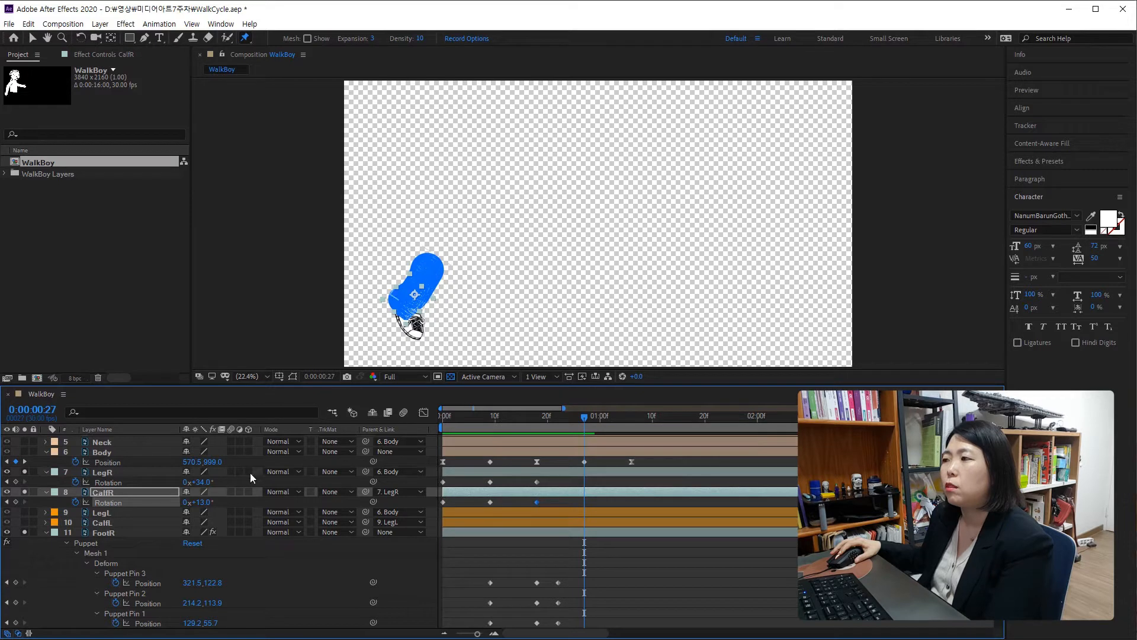
pyautogui.click(214, 462)
pyautogui.write('1076')
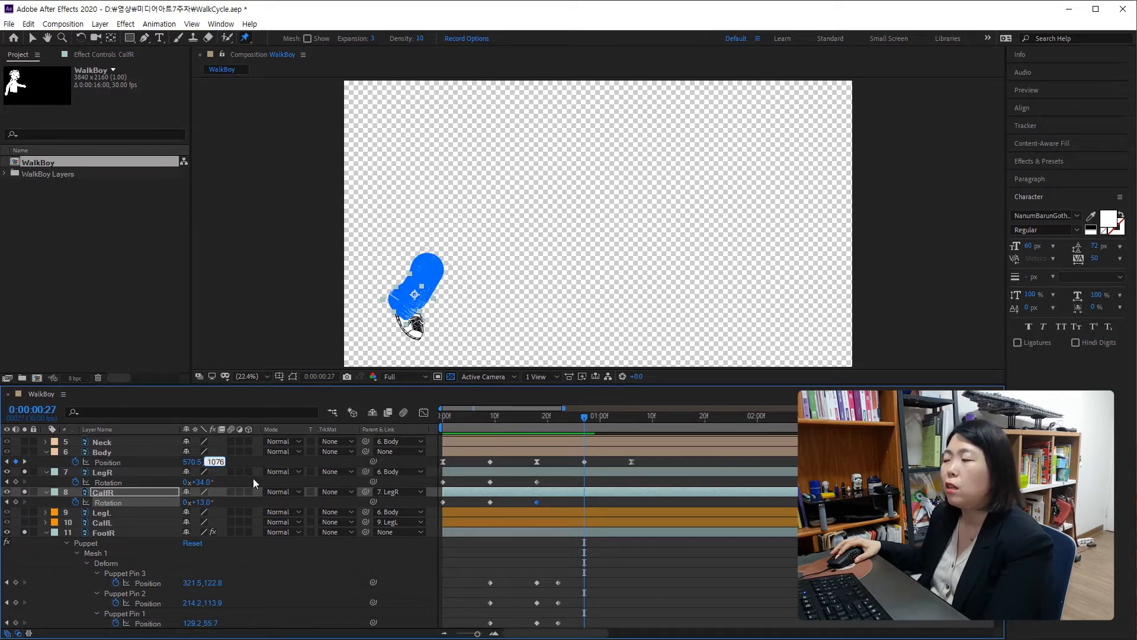
pyautogui.press('Return')
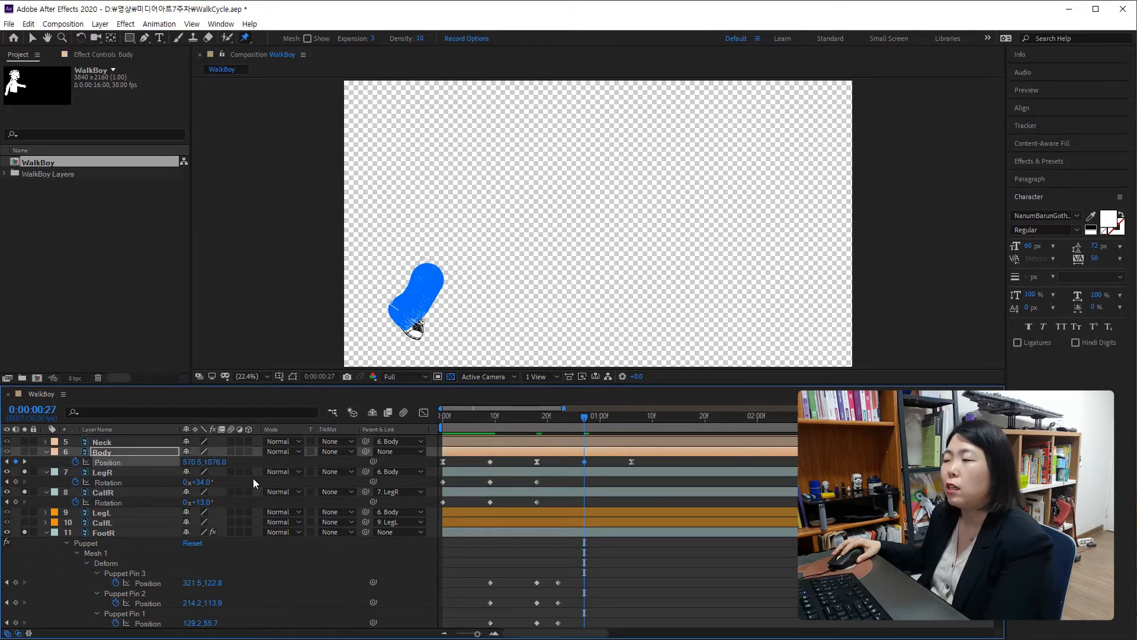
# Set the Body layer's Position Y to 1132 at 0:00:01:06
pyautogui.moveTo(581, 421); pyautogui.dragTo(629, 435)
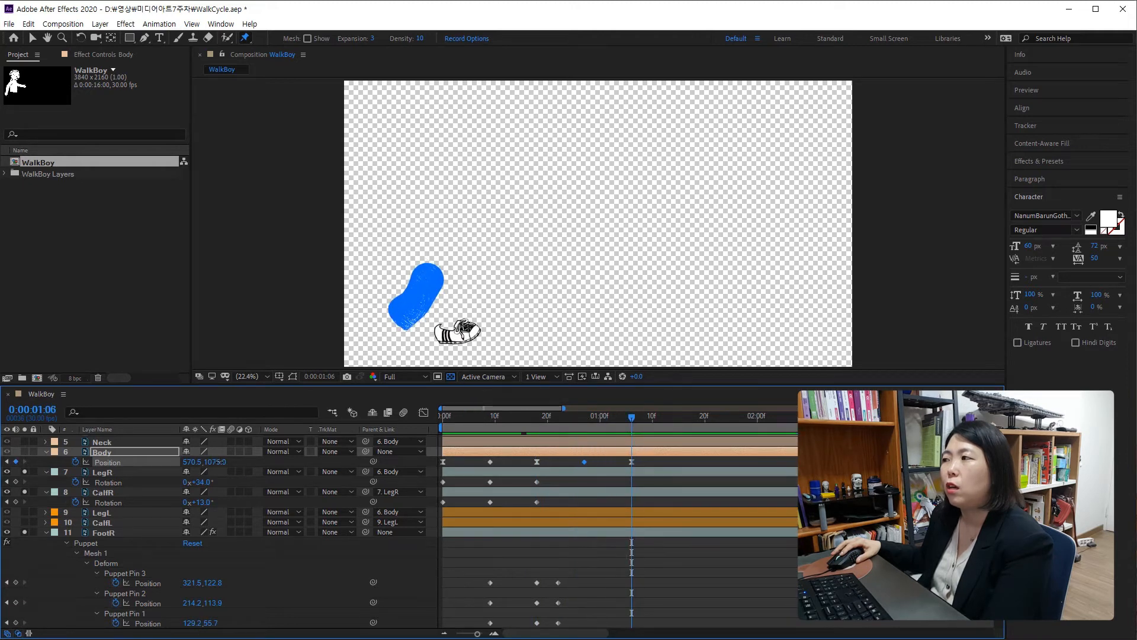
pyautogui.click(213, 461)
pyautogui.write('1133')
pyautogui.press('Return')
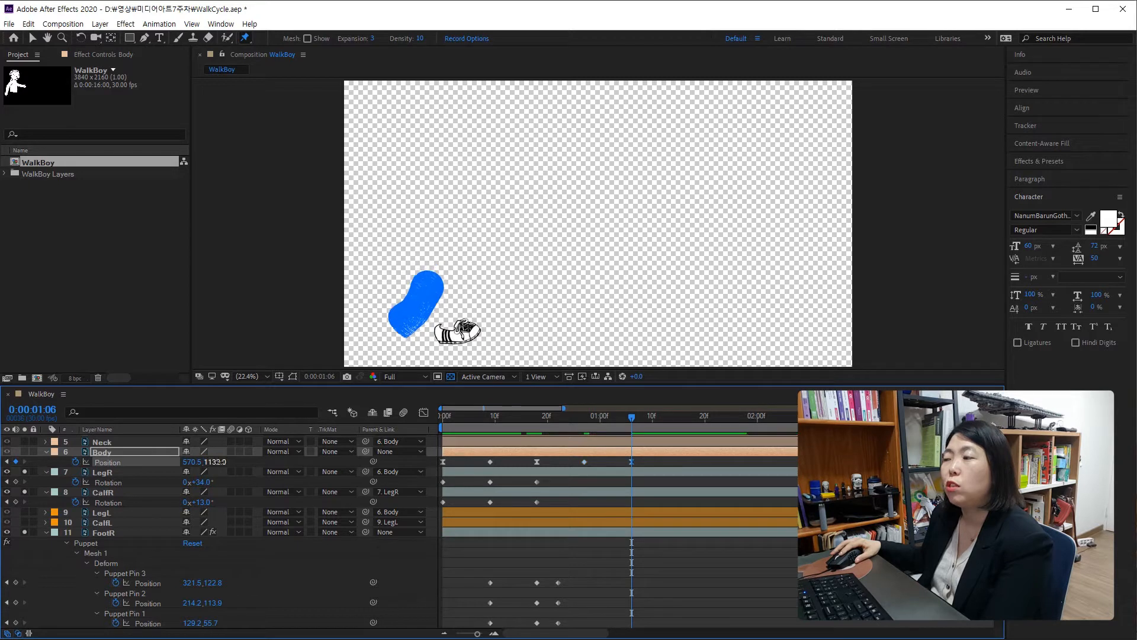
# Try a Body Position Y of 1132 at 0:00:00:00 and undo it
pyautogui.moveTo(457, 417); pyautogui.dragTo(430, 439)
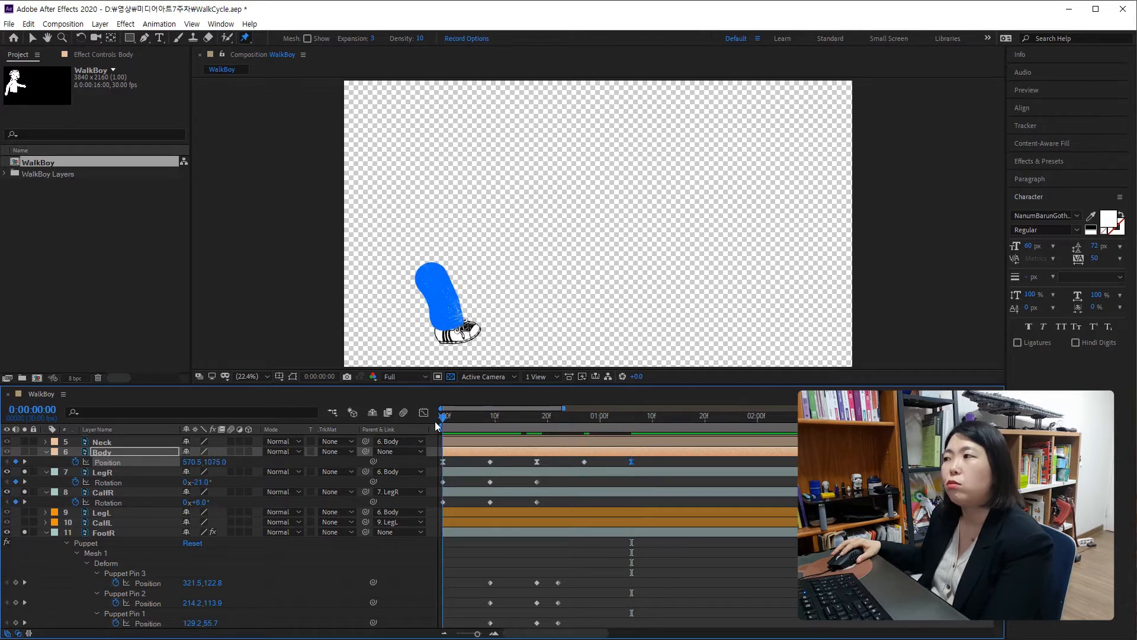
pyautogui.click(214, 461)
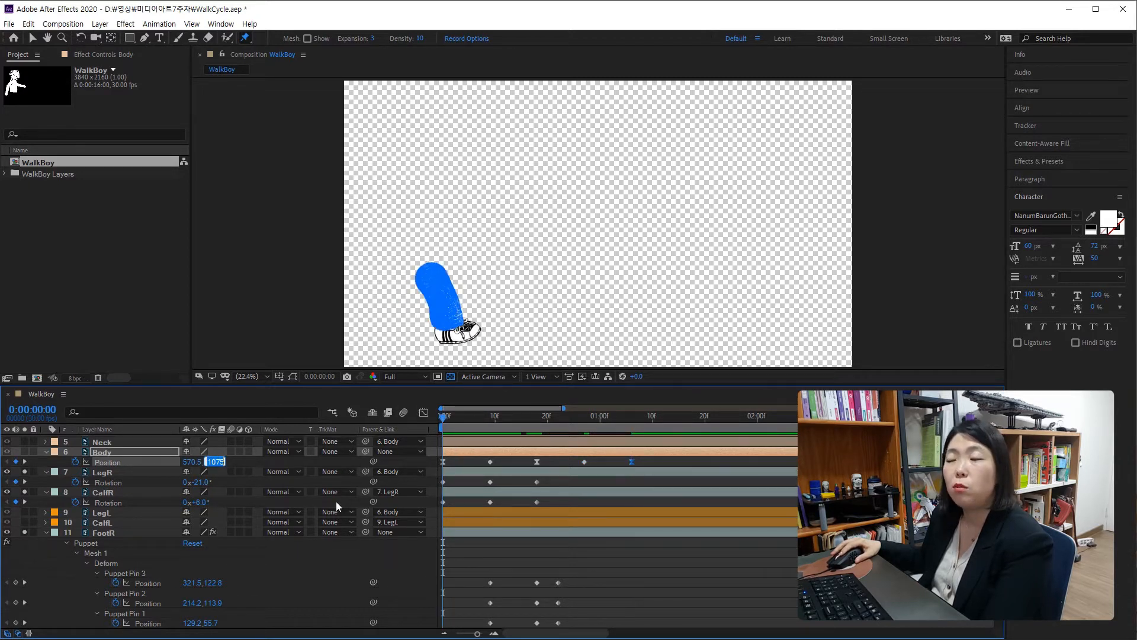
pyautogui.write('1132.')
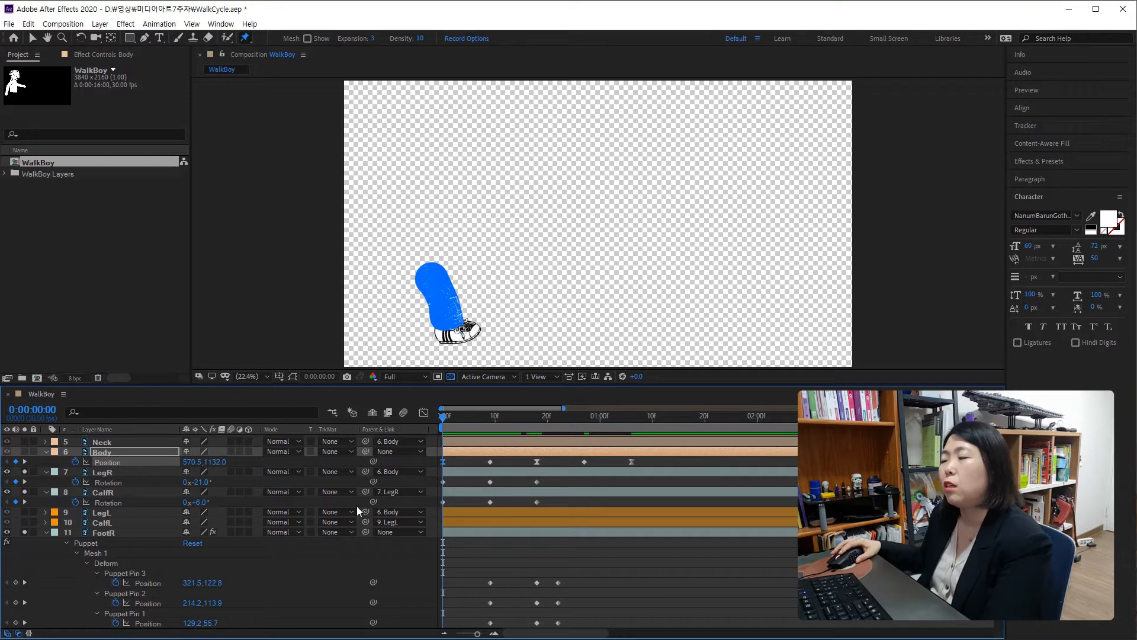
pyautogui.press('Return')
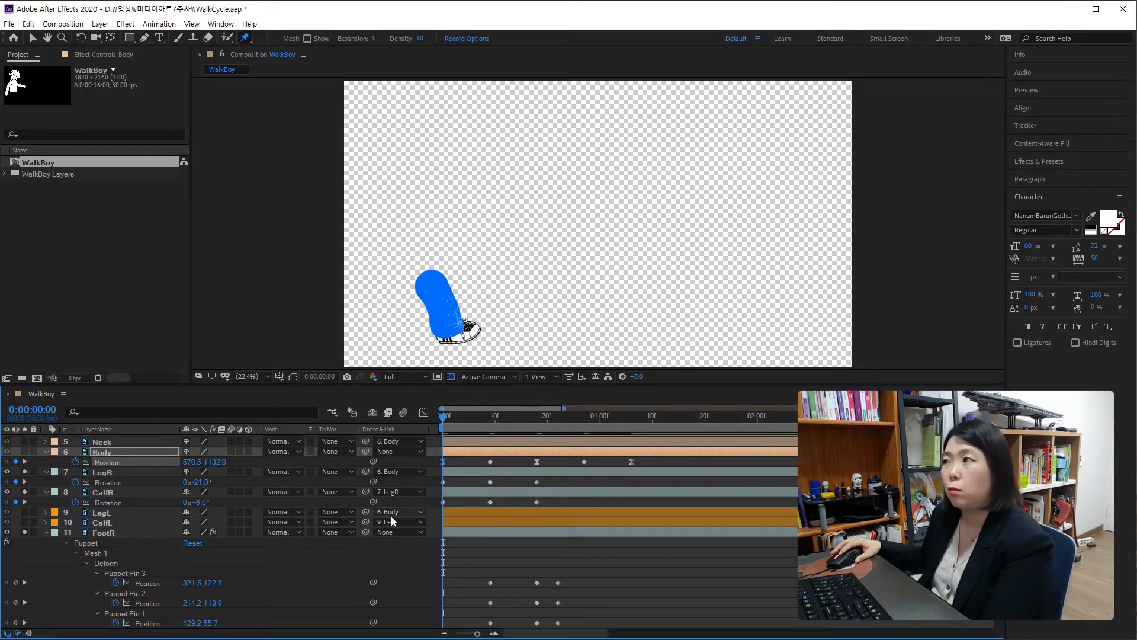
pyautogui.moveTo(446, 418); pyautogui.dragTo(417, 473)
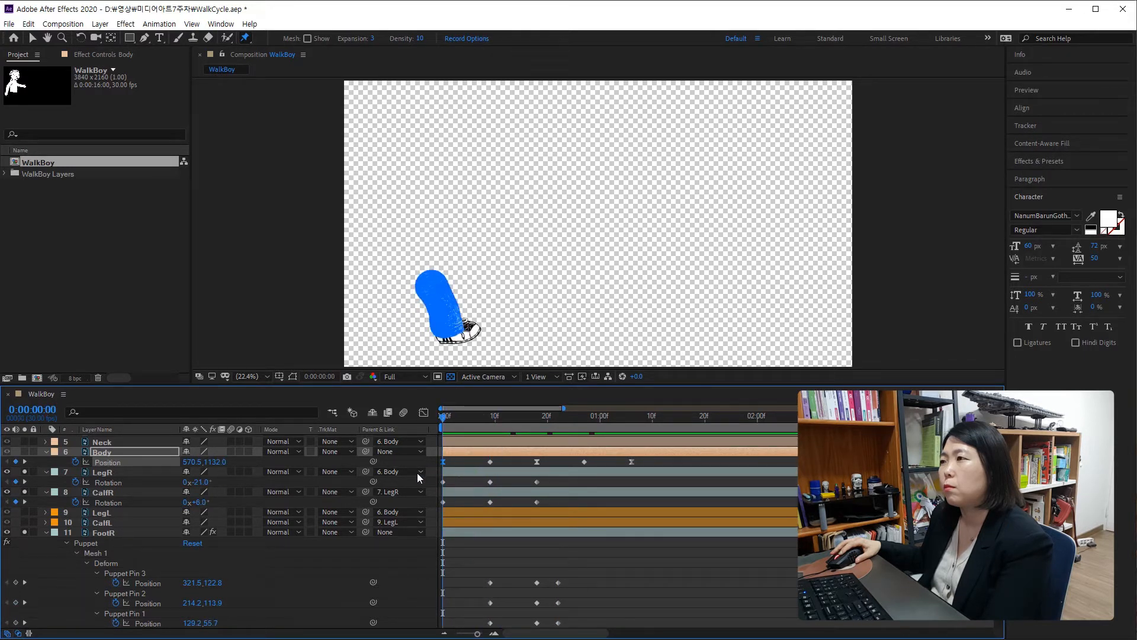
pyautogui.hotkey('ctrl', 'z')
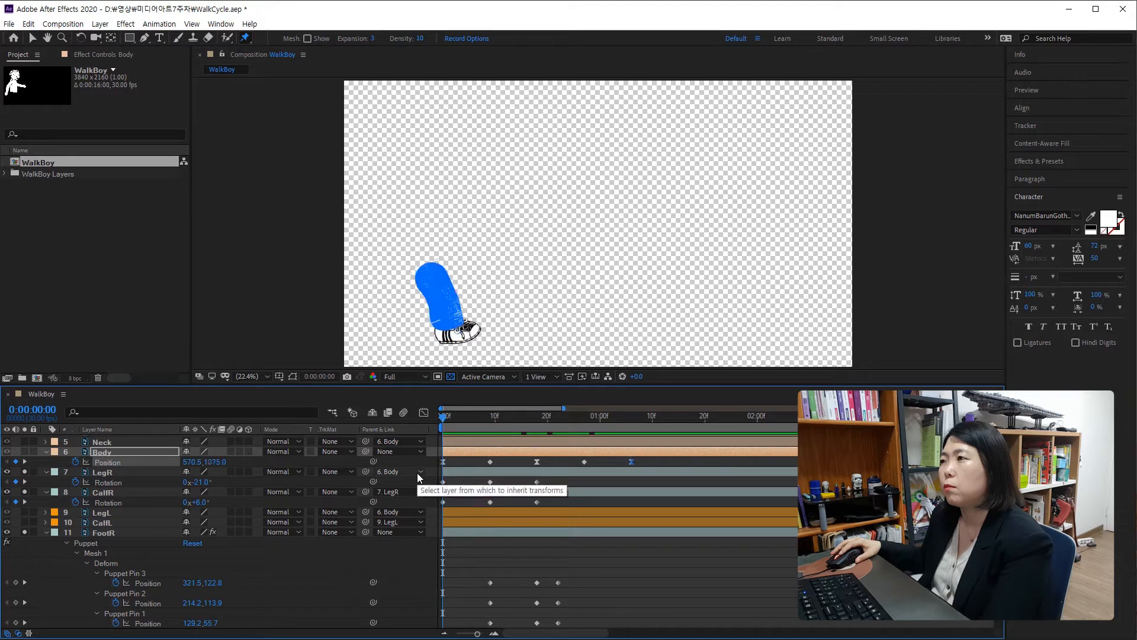
# Turn off solo for LegR, CalfR and FootR to show the whole character at 0:00:00:09
pyautogui.moveTo(447, 415); pyautogui.dragTo(490, 420)
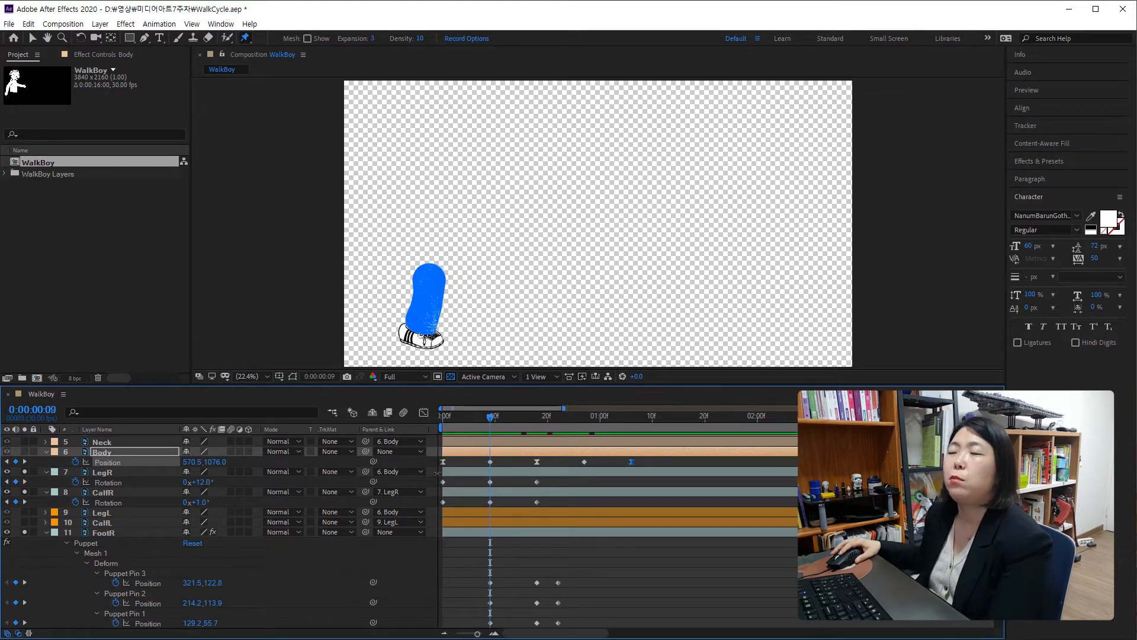
pyautogui.scroll(3, 180, 542)
pyautogui.click(25, 509)
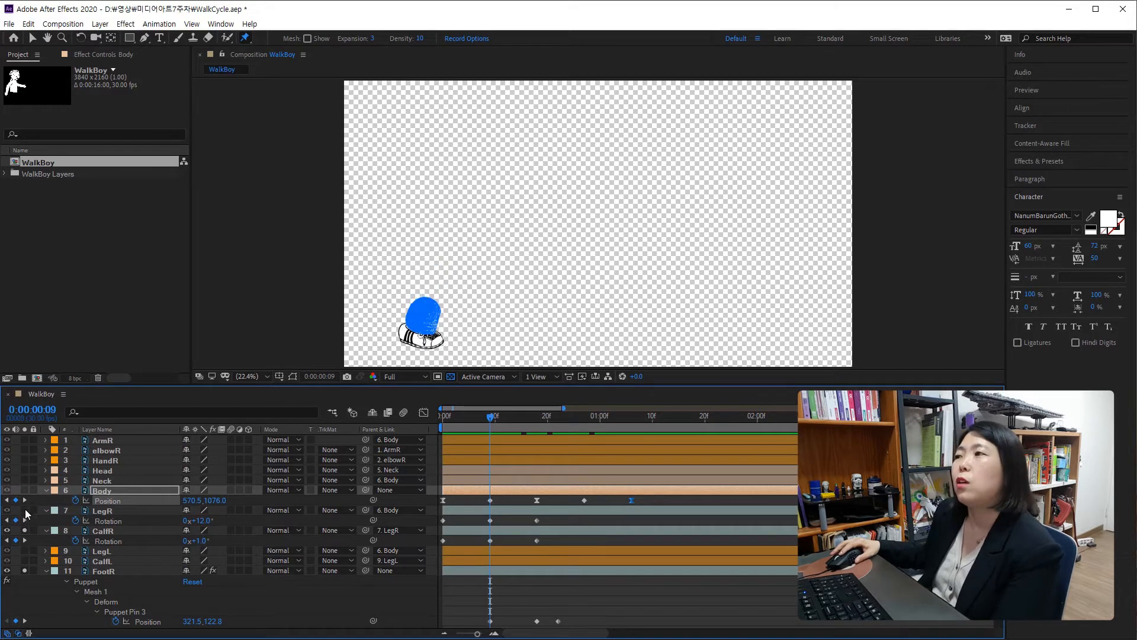
pyautogui.click(26, 532)
pyautogui.click(24, 571)
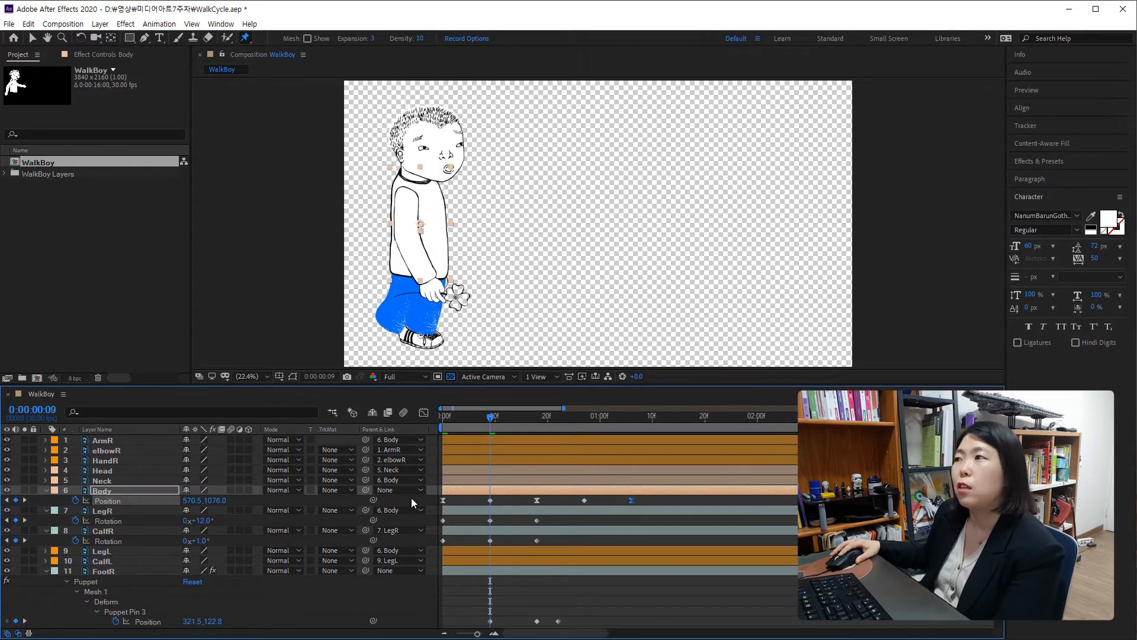
# Try lowering the whole character at 0:00:00:00 with a Body Position Y of about 1124, and revert it
pyautogui.moveTo(497, 419); pyautogui.dragTo(426, 449)
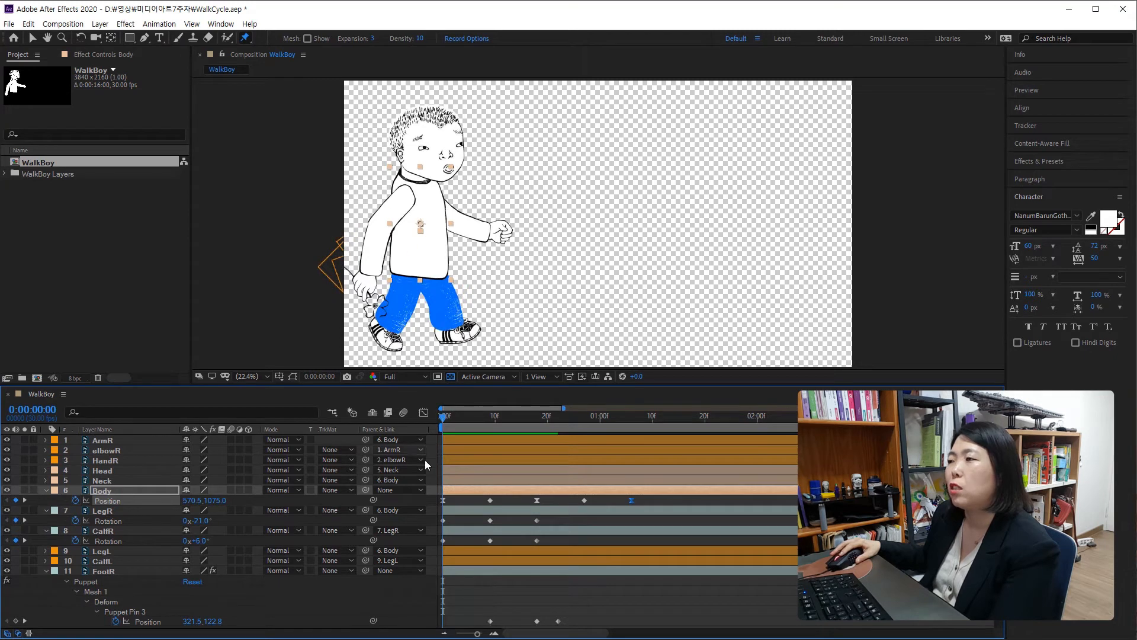
pyautogui.moveTo(214, 500); pyautogui.dragTo(238, 502)
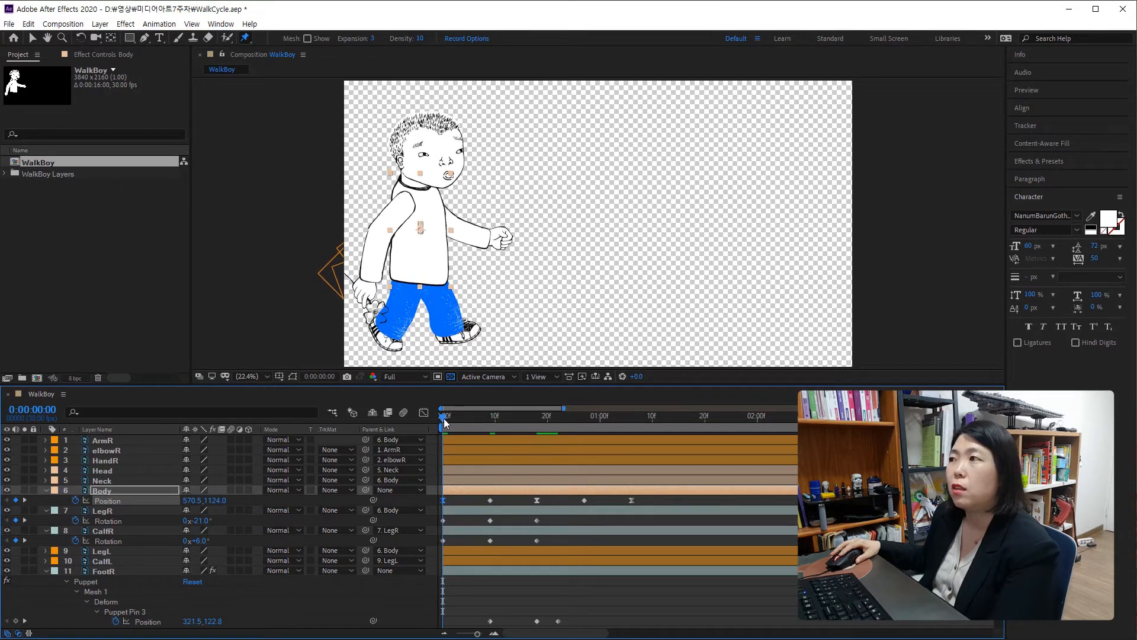
pyautogui.press('space')
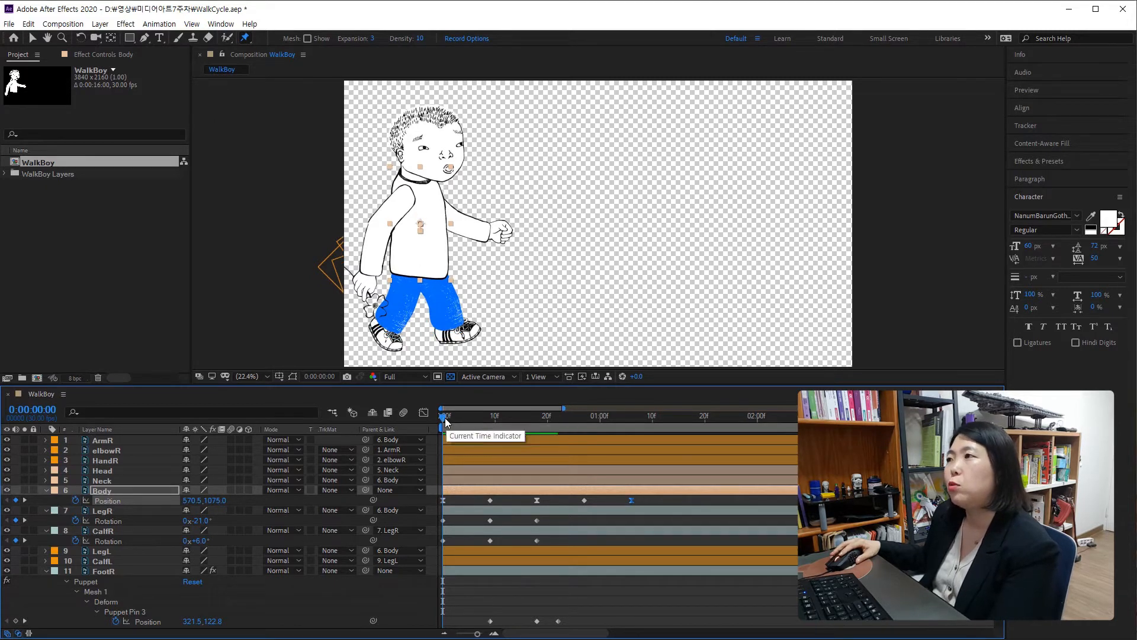
pyautogui.moveTo(442, 419); pyautogui.dragTo(430, 478)
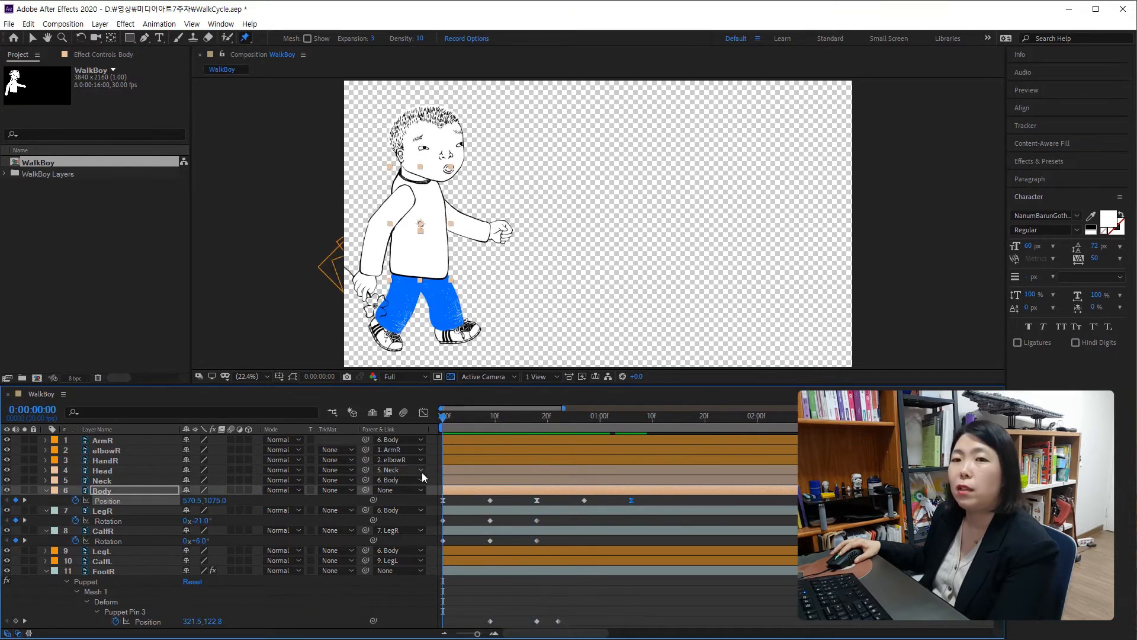
# Copy the Body layer's Position keyframe from 0:00:00:18 to 0:00:00:00 and check the poses across the cycle
pyautogui.click(537, 500)
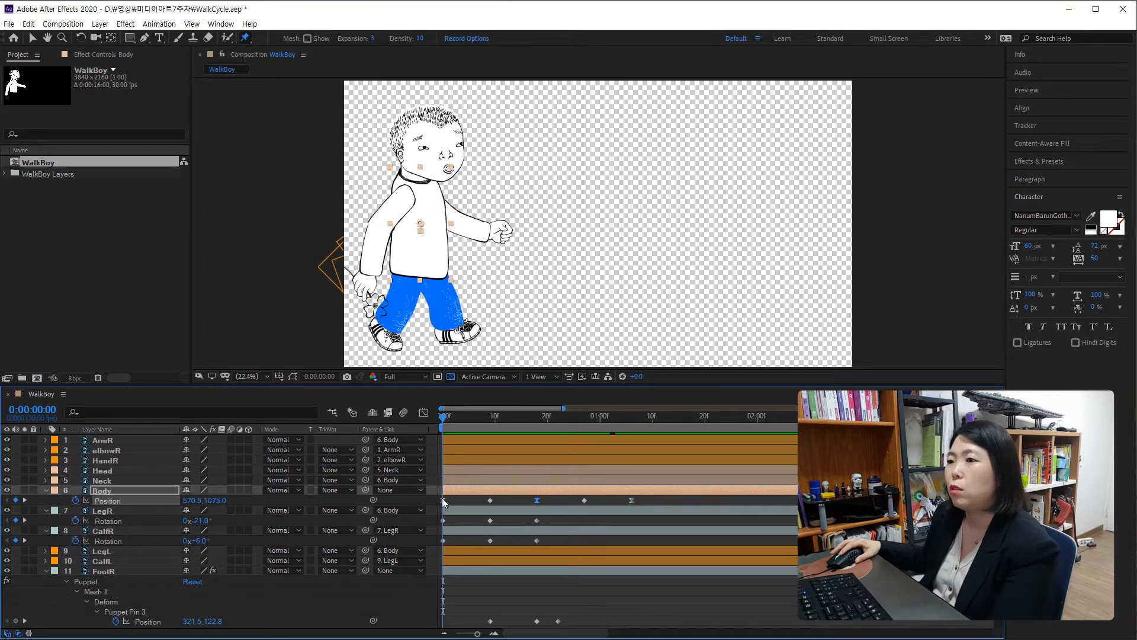
pyautogui.hotkey('ctrl', 'v')
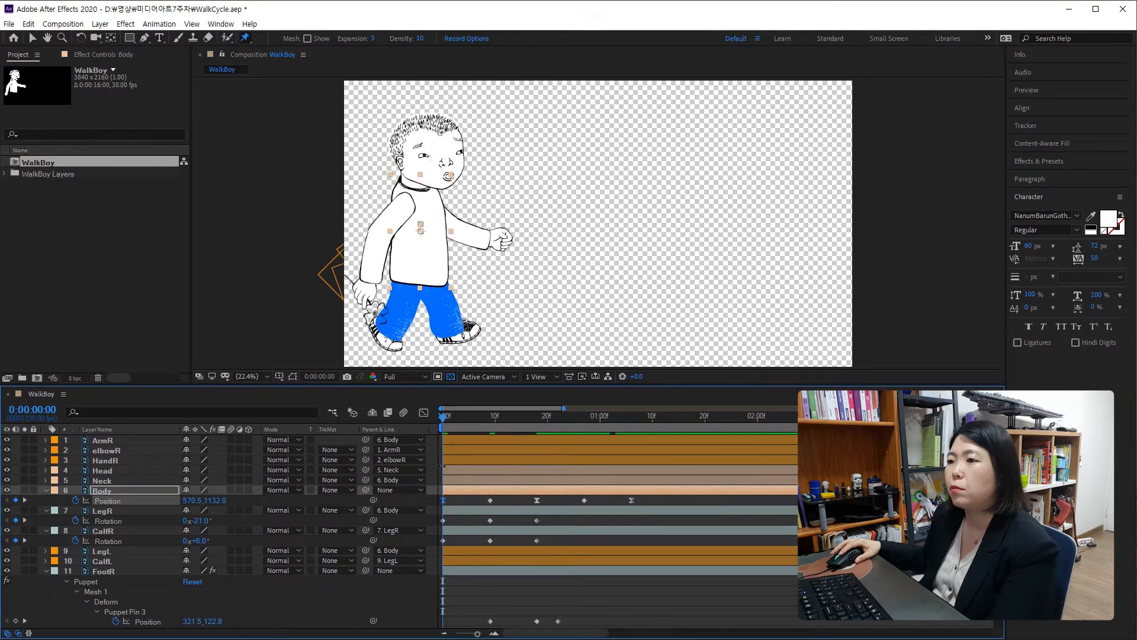
pyautogui.moveTo(450, 417); pyautogui.dragTo(594, 445)
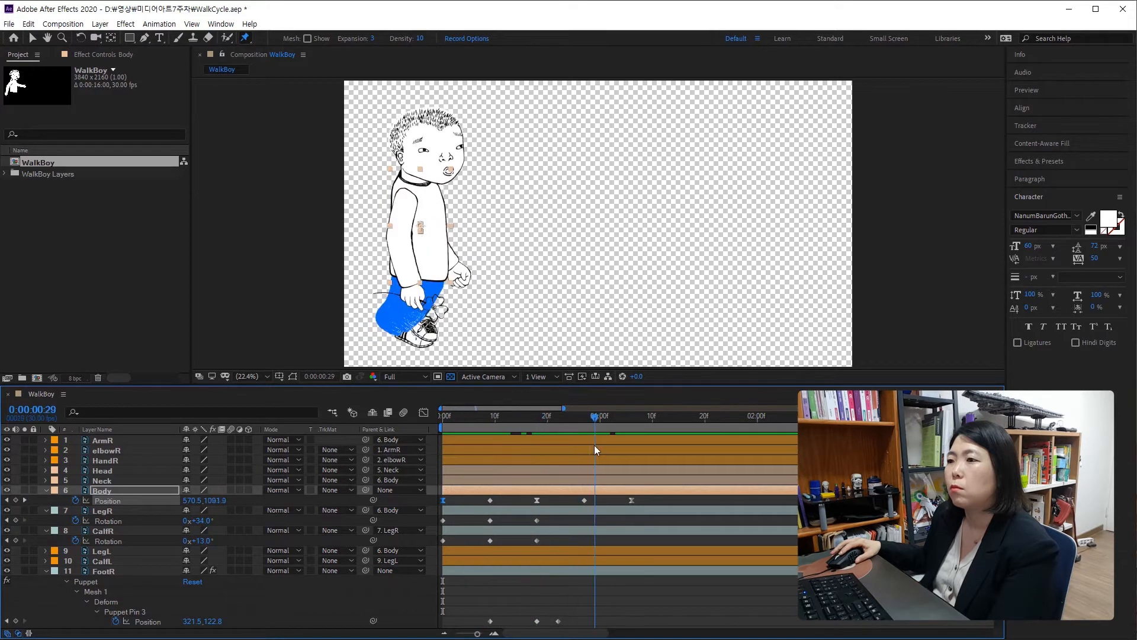
pyautogui.click(584, 500)
pyautogui.moveTo(521, 421); pyautogui.dragTo(490, 424)
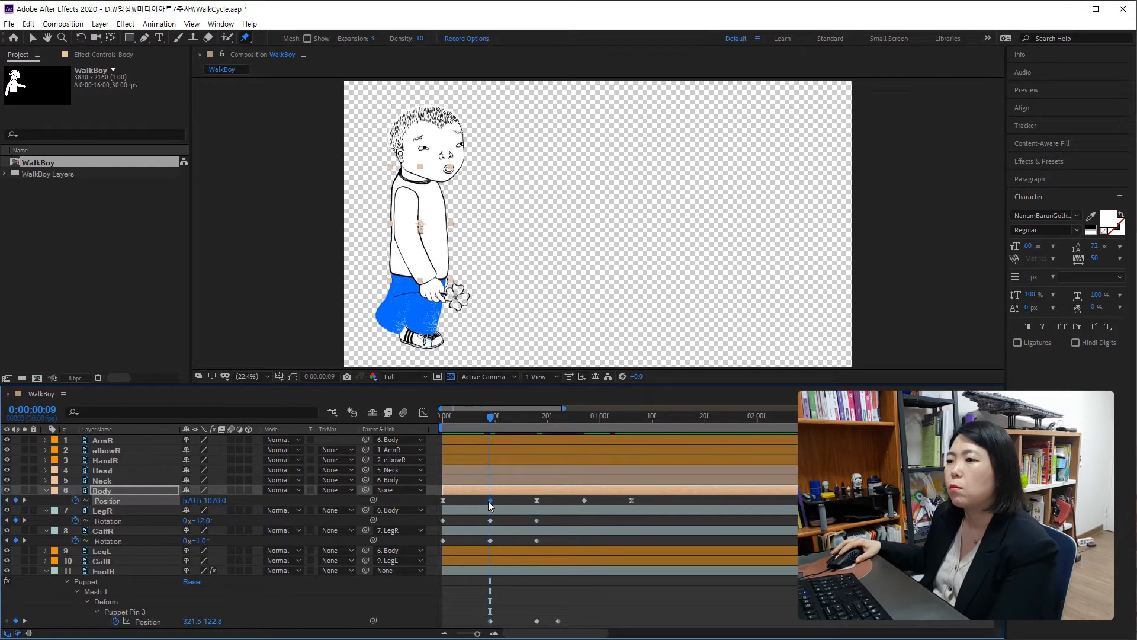
pyautogui.moveTo(489, 422); pyautogui.dragTo(420, 427)
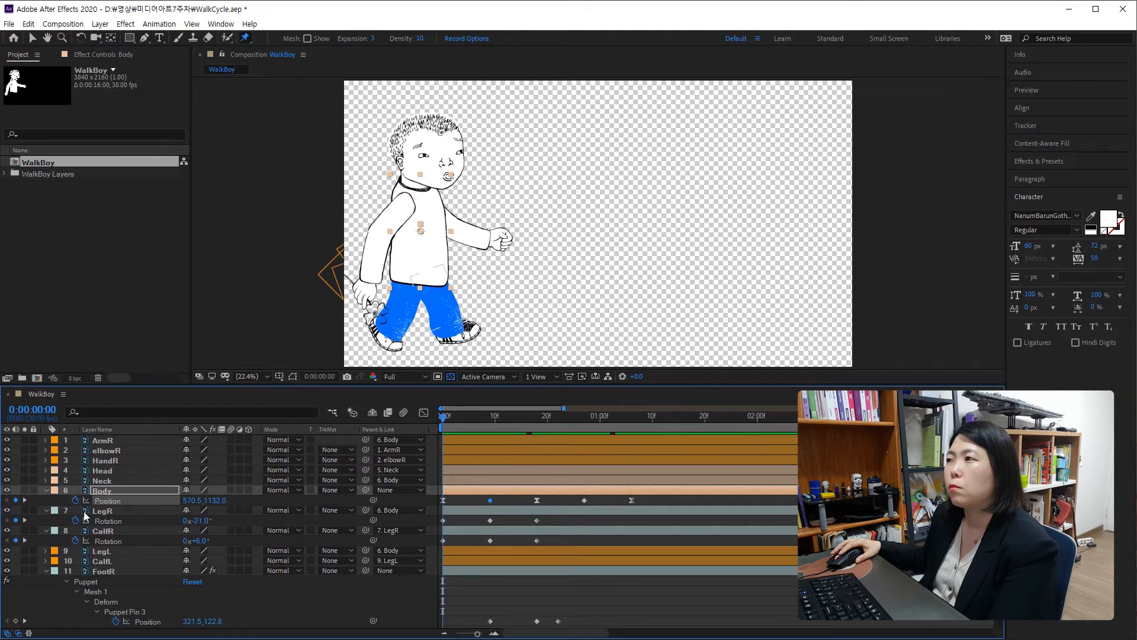
# Isolate LegR, CalfR and FootR with solo, leaving LegR and CalfR unlocked
pyautogui.click(31, 510)
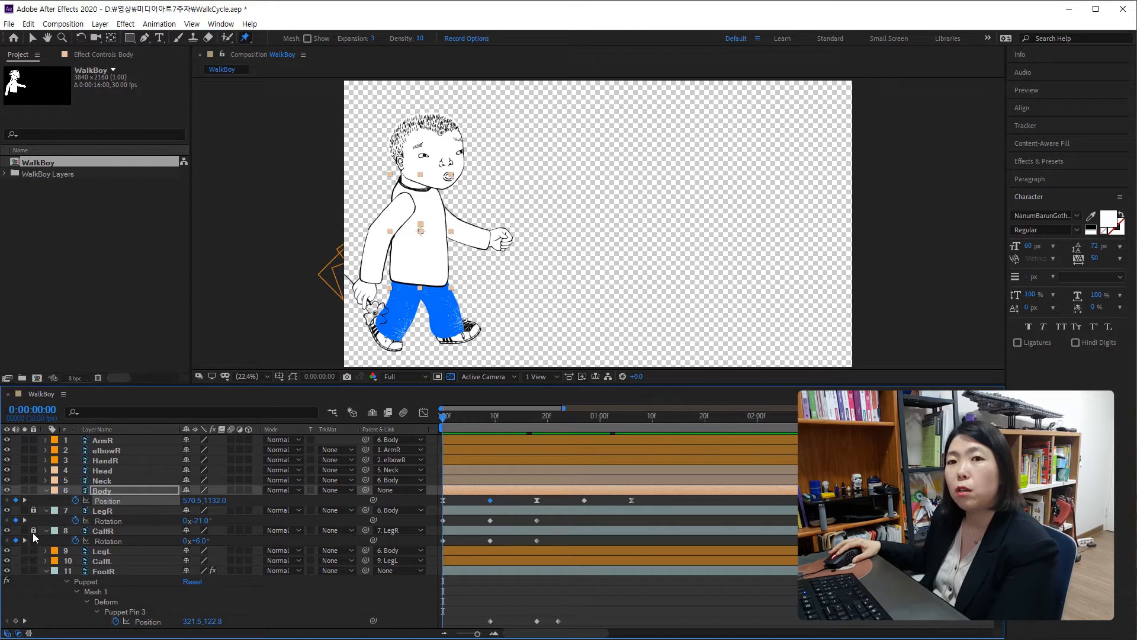
pyautogui.click(33, 530)
pyautogui.click(33, 510)
pyautogui.moveTo(25, 510); pyautogui.dragTo(24, 530)
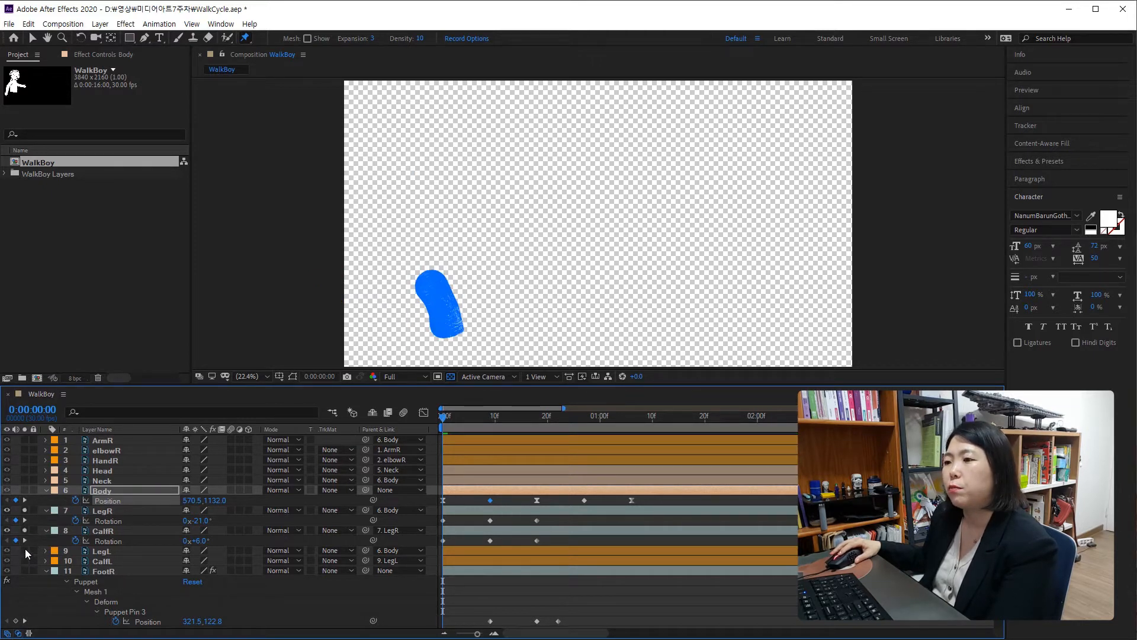
pyautogui.click(25, 570)
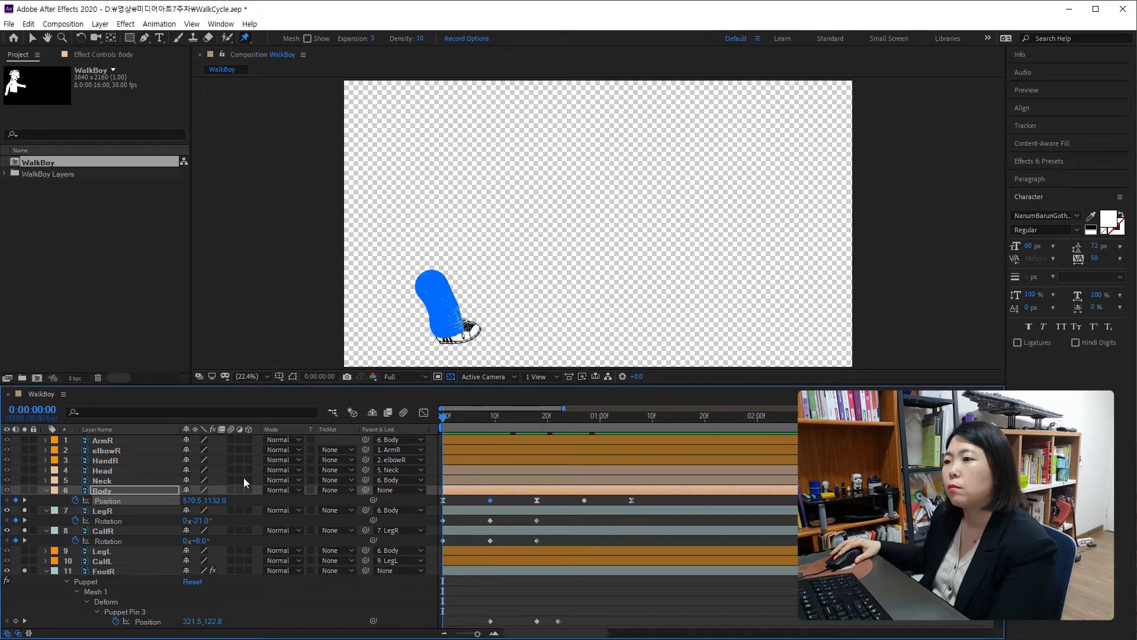
pyautogui.click(122, 530)
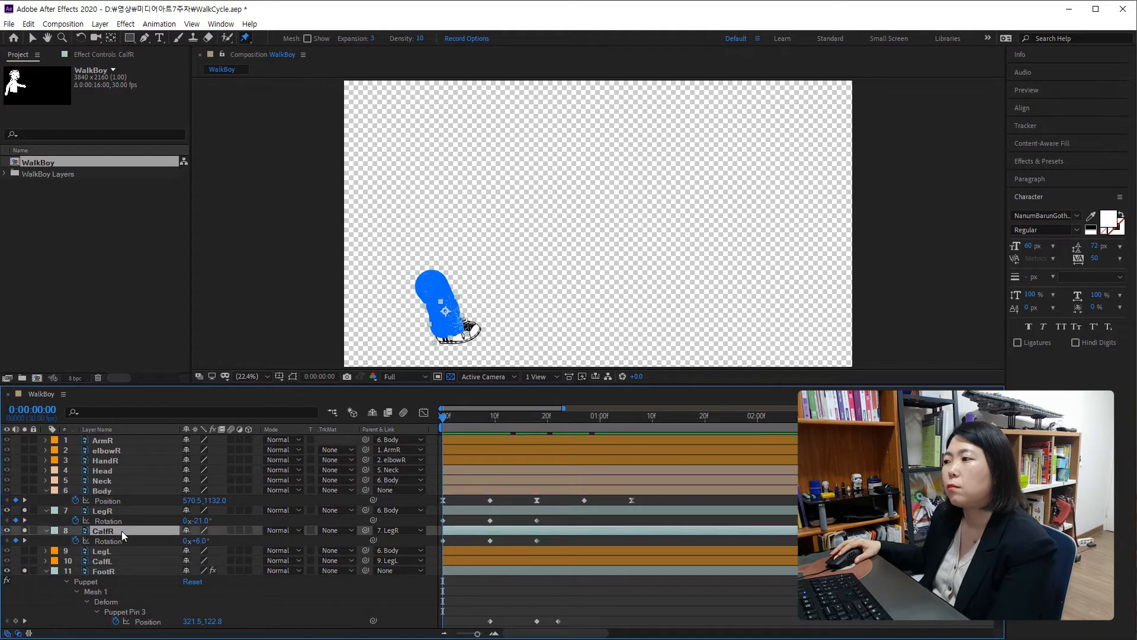
pyautogui.hotkey('shift', 'p')
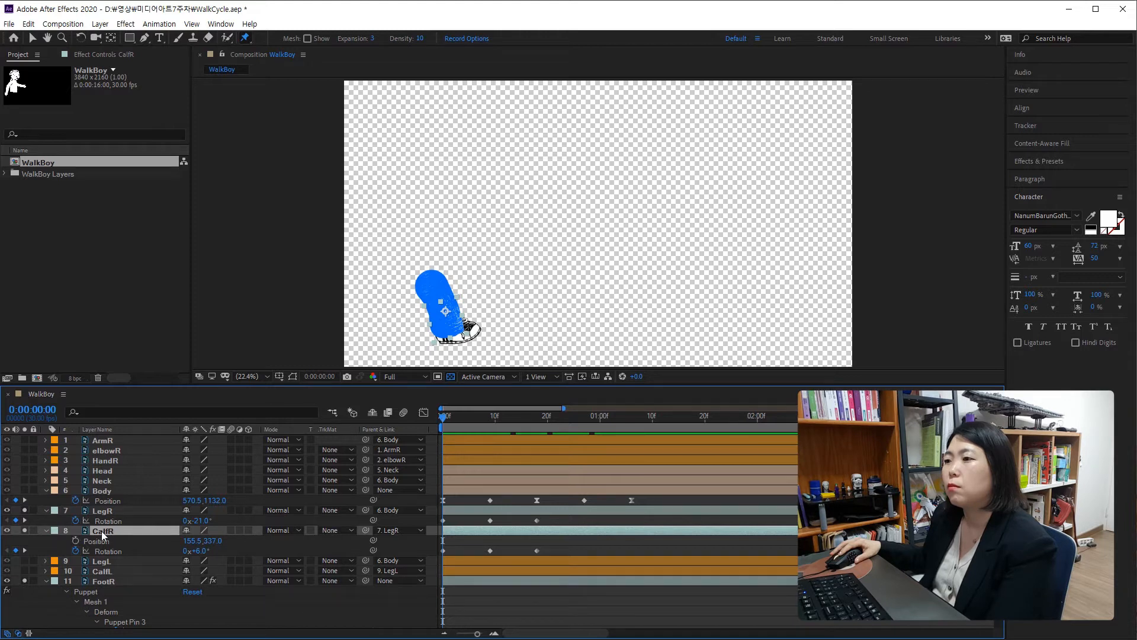
pyautogui.hotkey('shift', 'p')
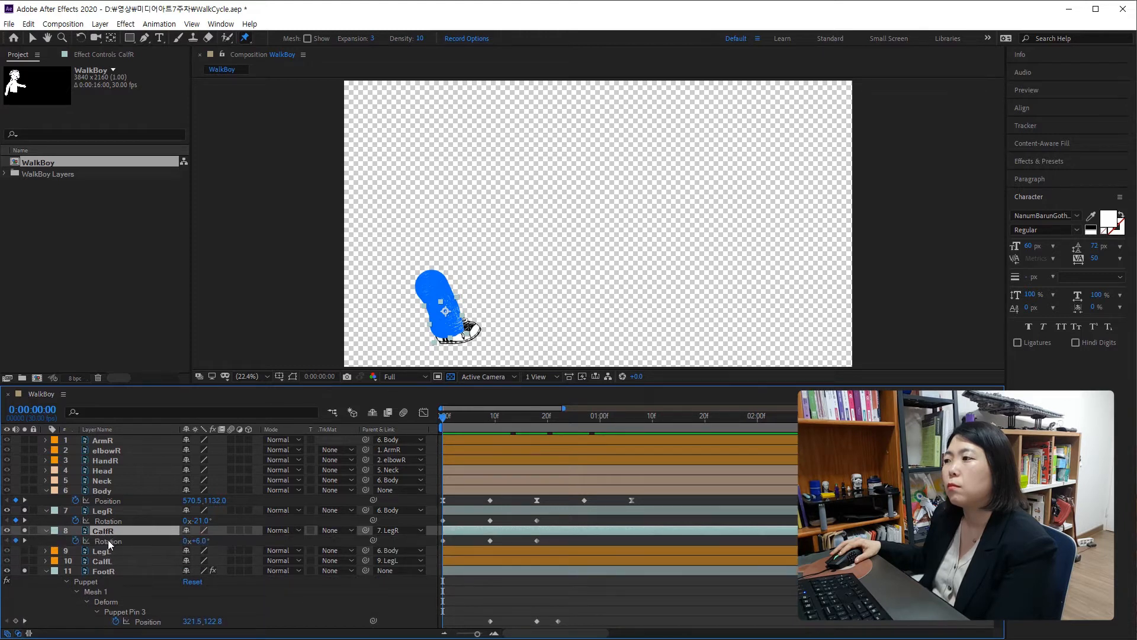
# Select FootR and reveal its keyframed properties, from the puppet pins down to Position and Rotation
pyautogui.click(116, 551)
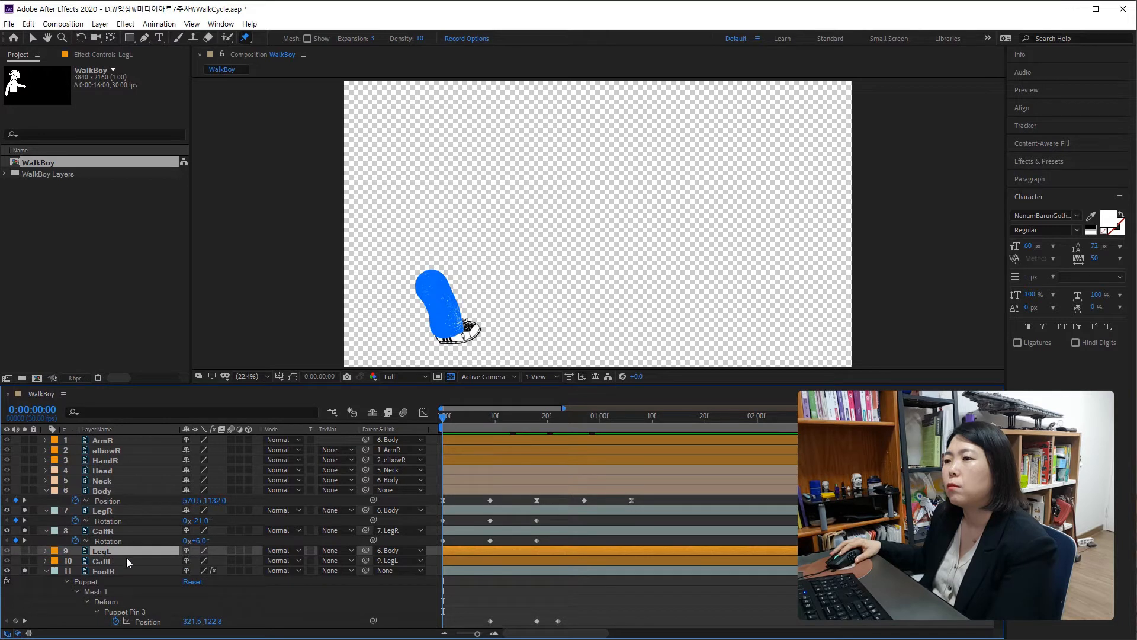
pyautogui.click(113, 572)
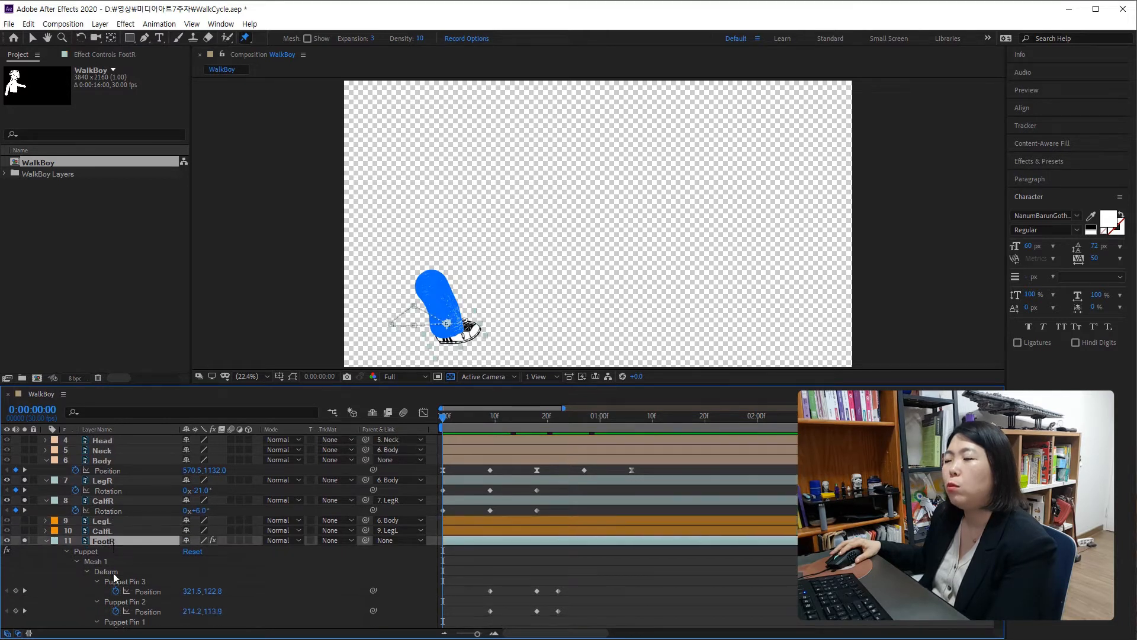
pyautogui.press('u')
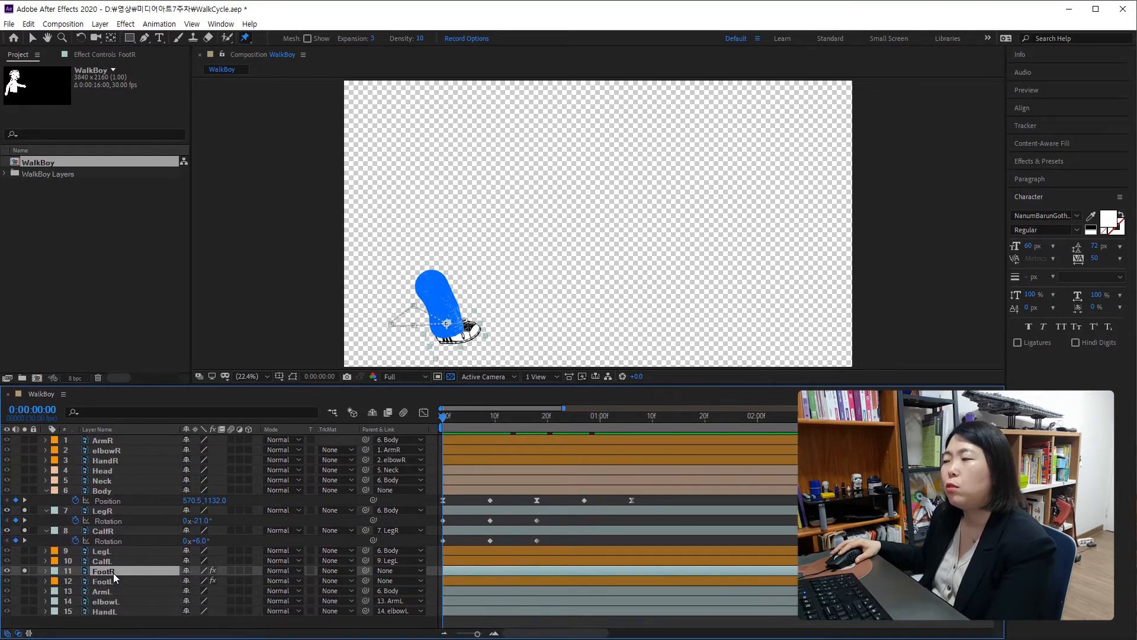
pyautogui.press('u')
pyautogui.scroll(-3, 112, 573)
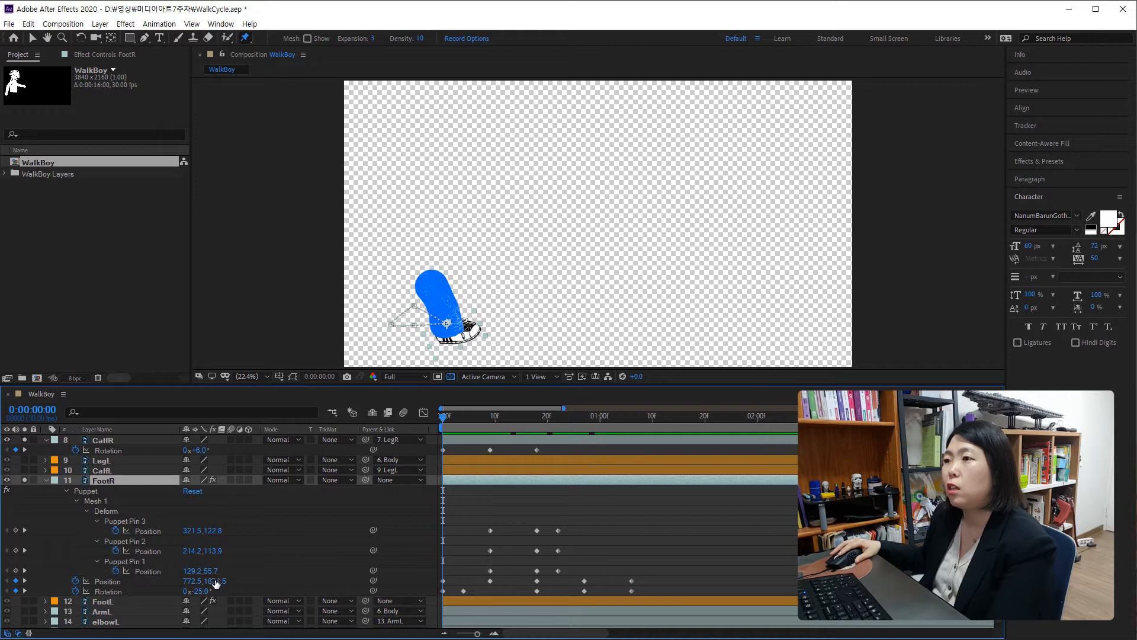
# Set FootR's Position to 772.5, 1888.5 at 0:00:00:00 and check the leg pose at frames 9 and 18
pyautogui.moveTo(216, 584); pyautogui.dragTo(287, 553)
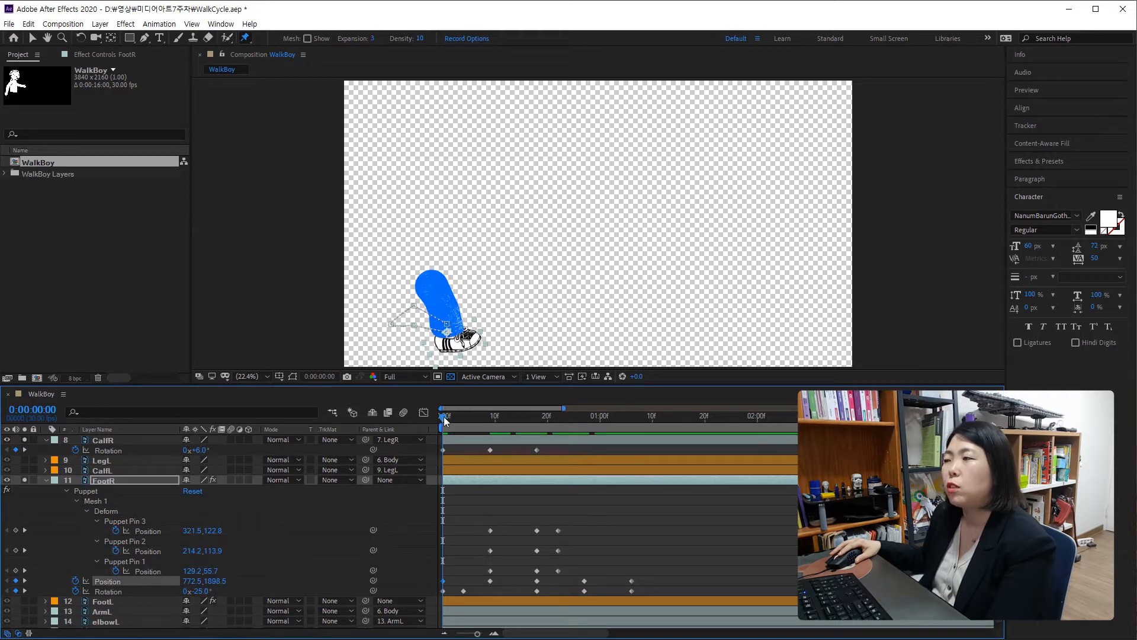
pyautogui.moveTo(445, 418); pyautogui.dragTo(497, 417)
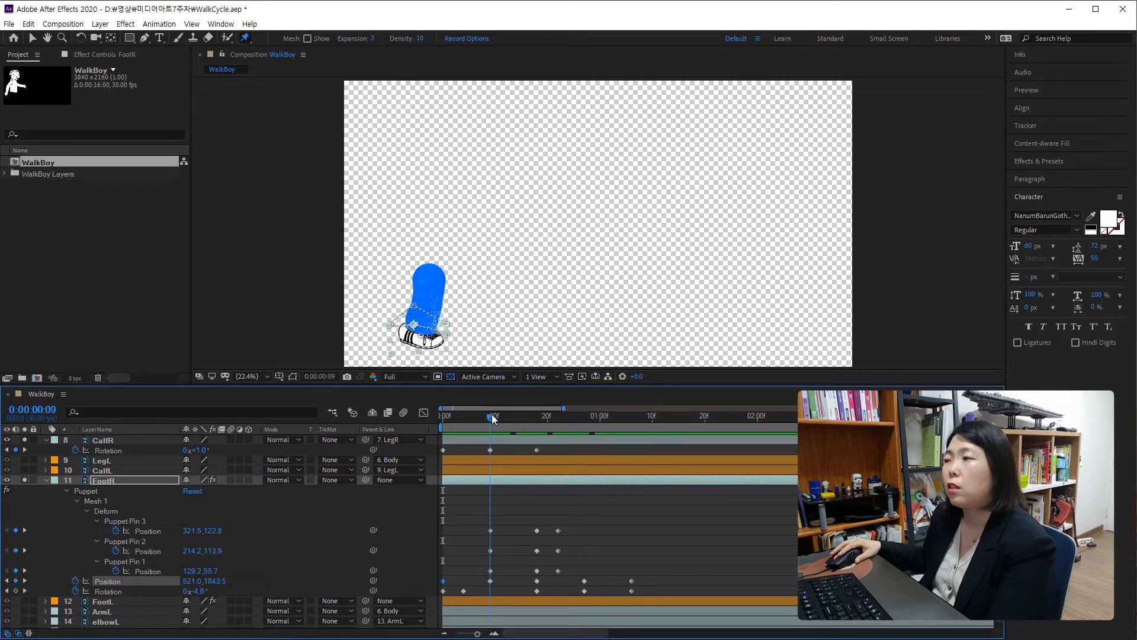
pyautogui.moveTo(492, 417); pyautogui.dragTo(539, 425)
# At 0:00:00:27, bend the raised right leg by setting LegR's Rotation to -1° and CalfR's Rotation to 70°
pyautogui.scroll(3, 498, 453)
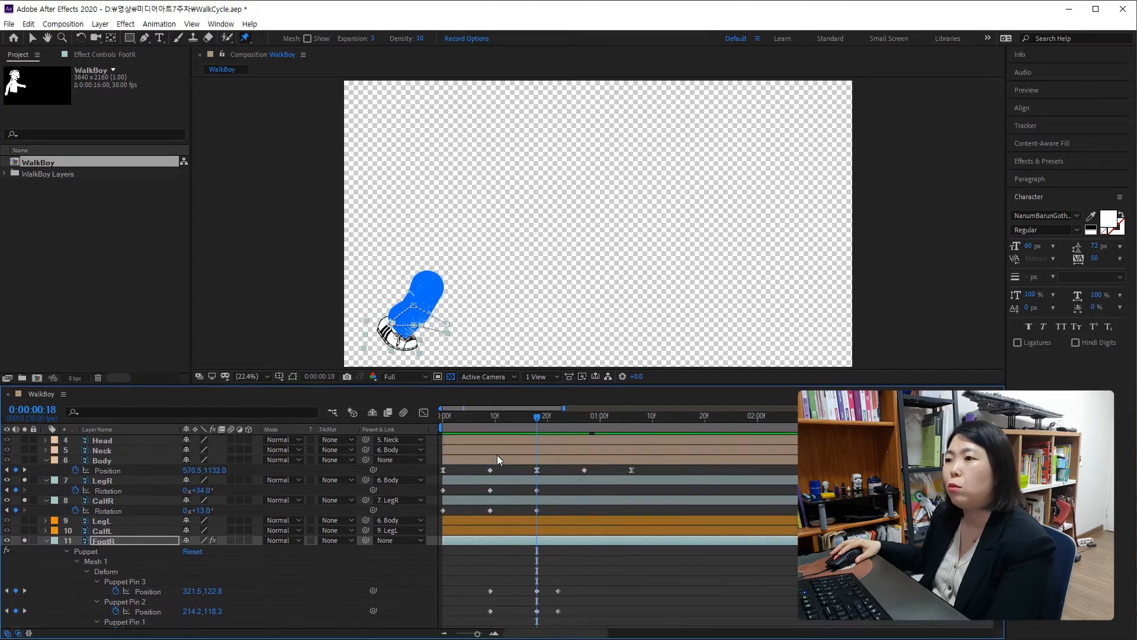
pyautogui.moveTo(538, 416); pyautogui.dragTo(583, 417)
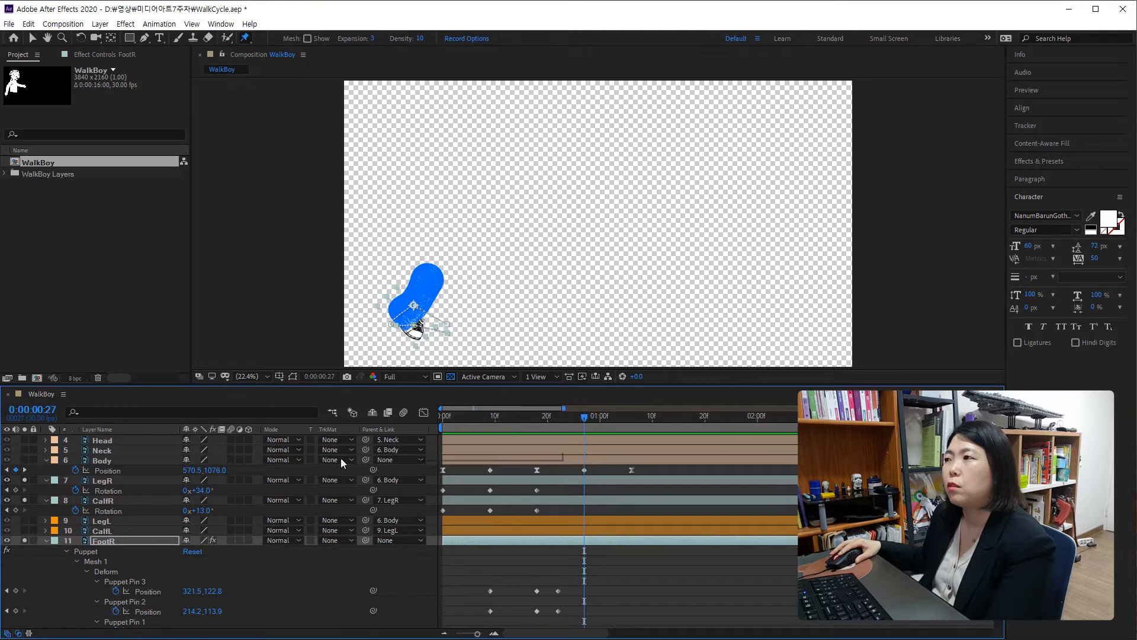
pyautogui.click(107, 481)
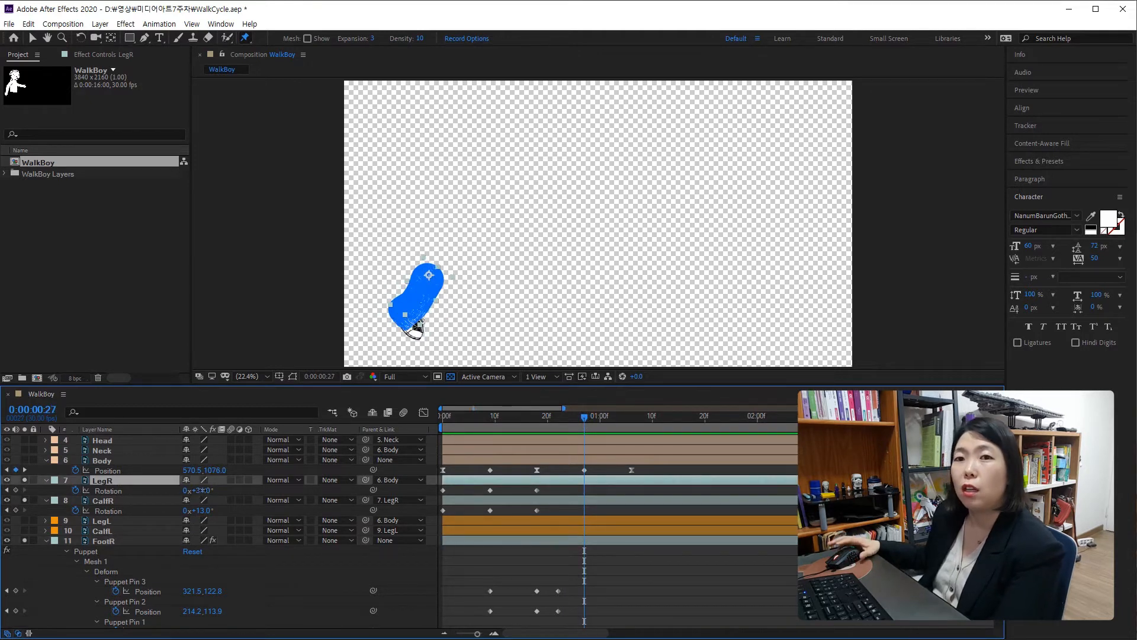
pyautogui.moveTo(201, 491)
pyautogui.mouseDown()
pyautogui.moveTo(214, 488)
pyautogui.moveTo(180, 491)
pyautogui.moveTo(180, 508)
pyautogui.moveTo(242, 517)
pyautogui.moveTo(191, 489)
pyautogui.mouseUp()
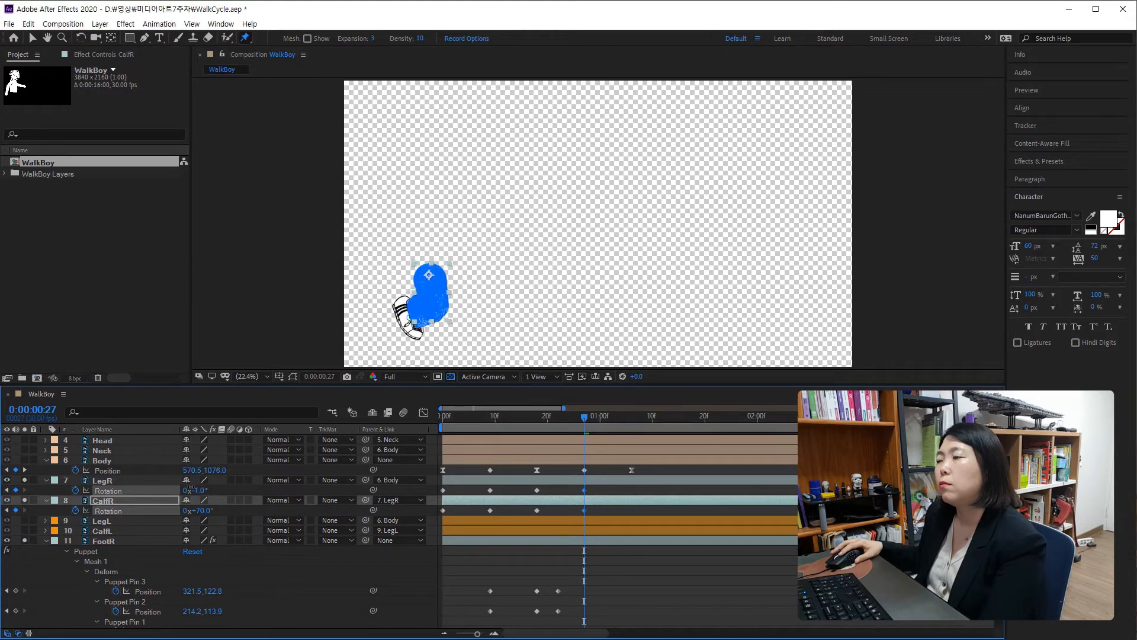
pyautogui.click(190, 489)
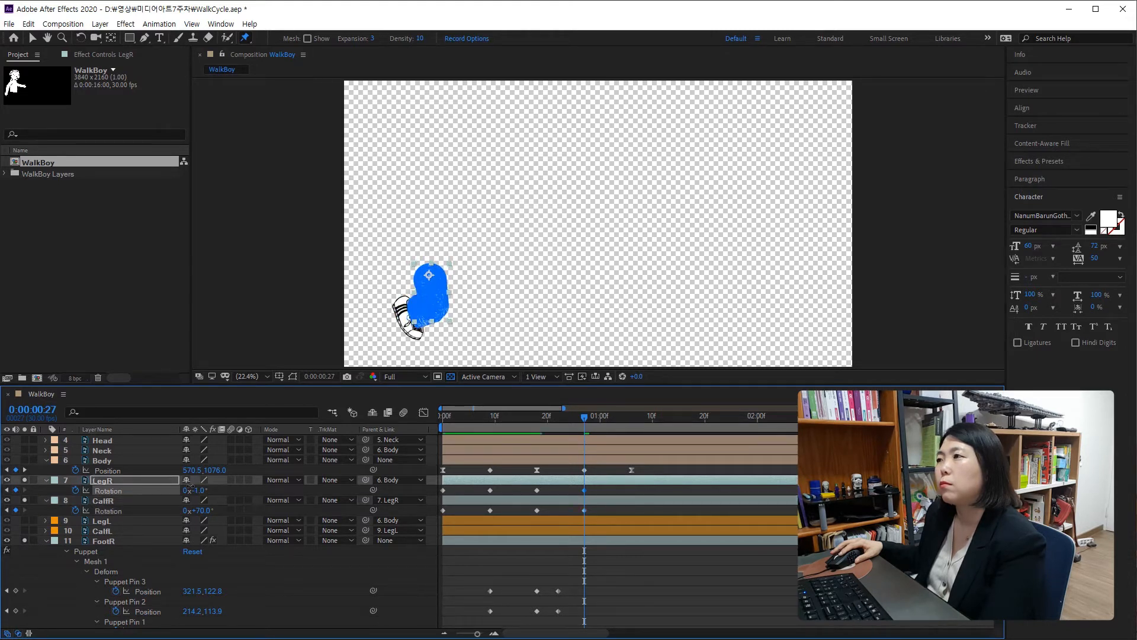
pyautogui.click(122, 481)
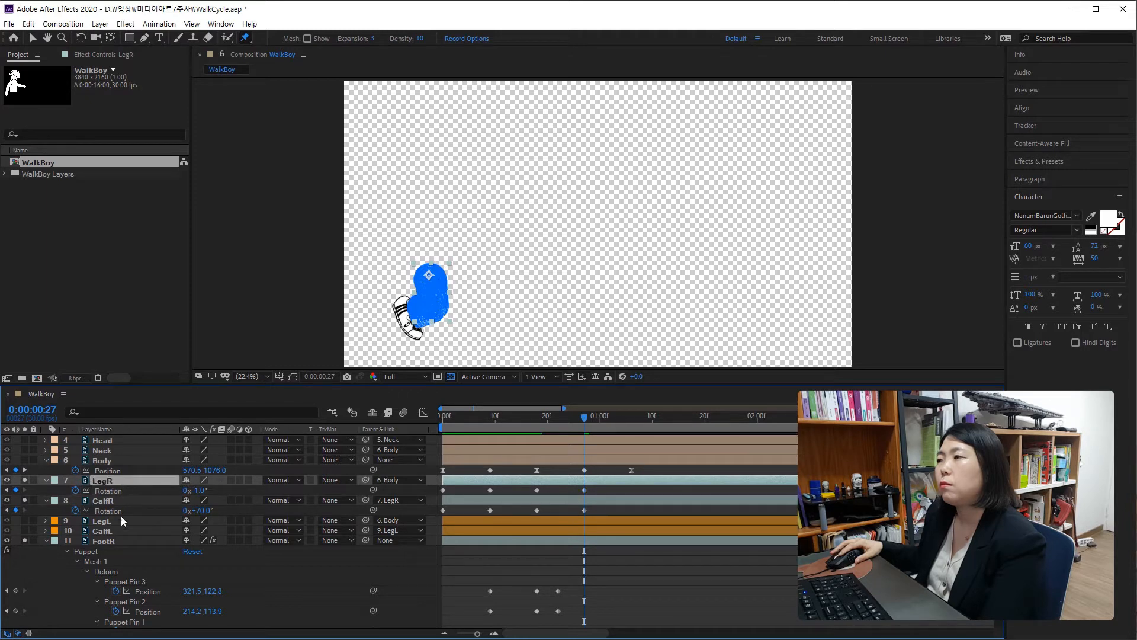
# Lower FootR to Position 521.0, 1746.5 at 0:00:00:27 and preview the leg's motion
pyautogui.click(132, 541)
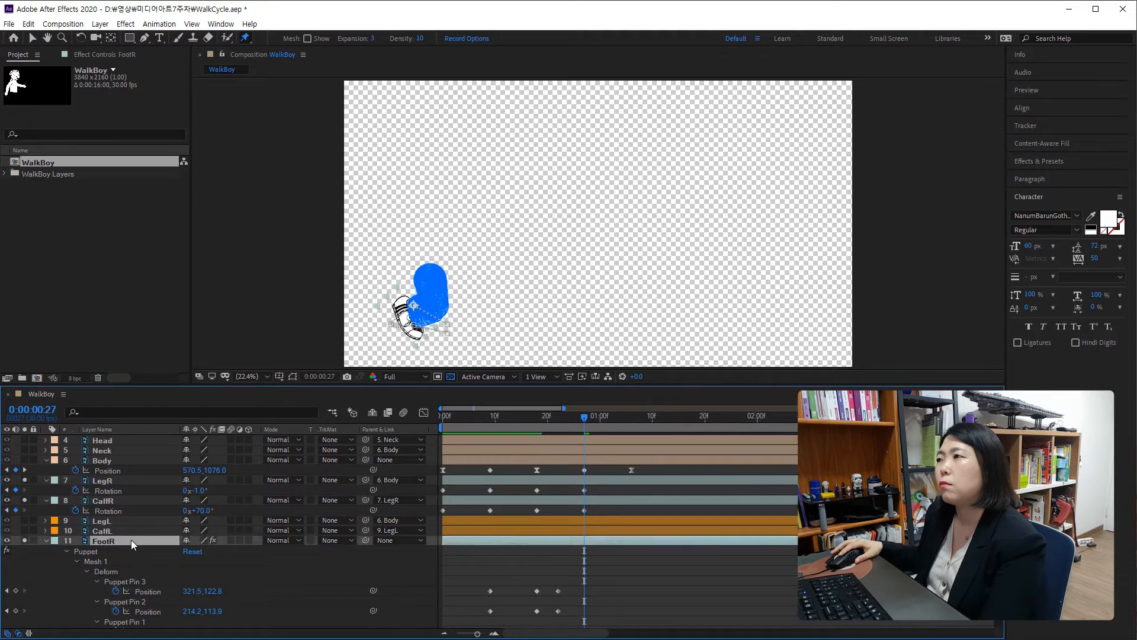
pyautogui.press('u')
pyautogui.scroll(-2, 130, 539)
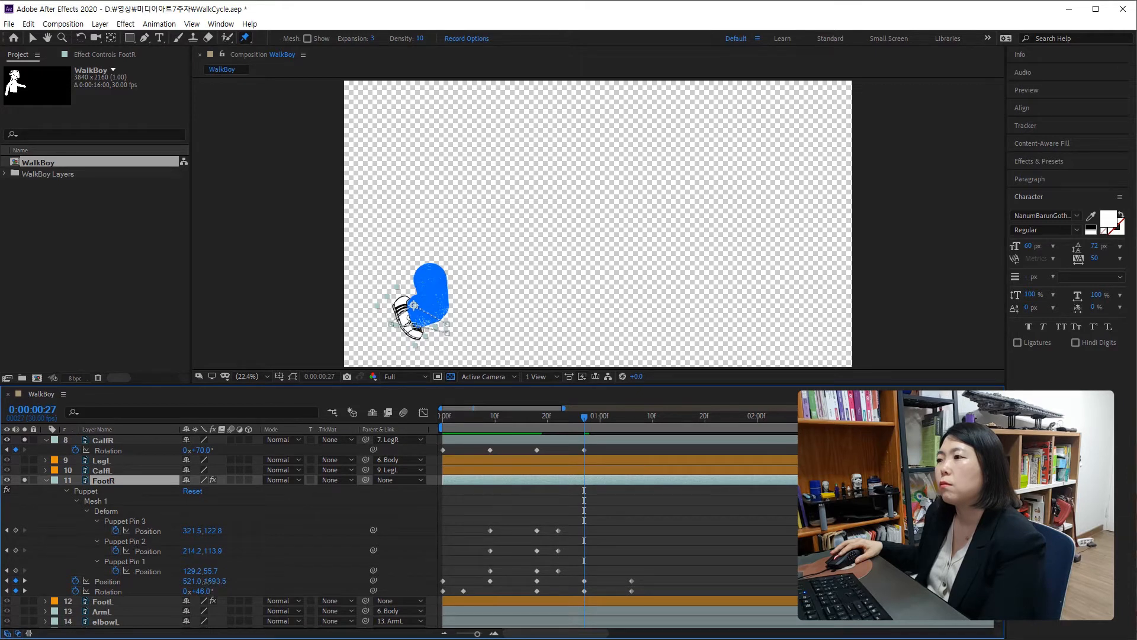
pyautogui.moveTo(207, 581); pyautogui.dragTo(263, 562)
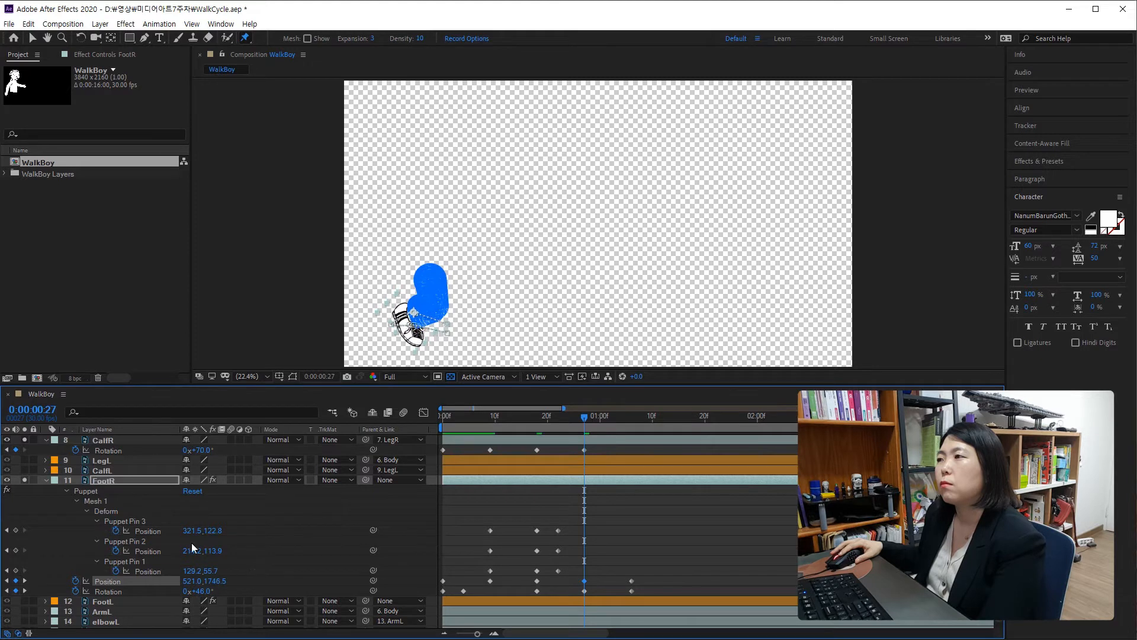
pyautogui.press('space')
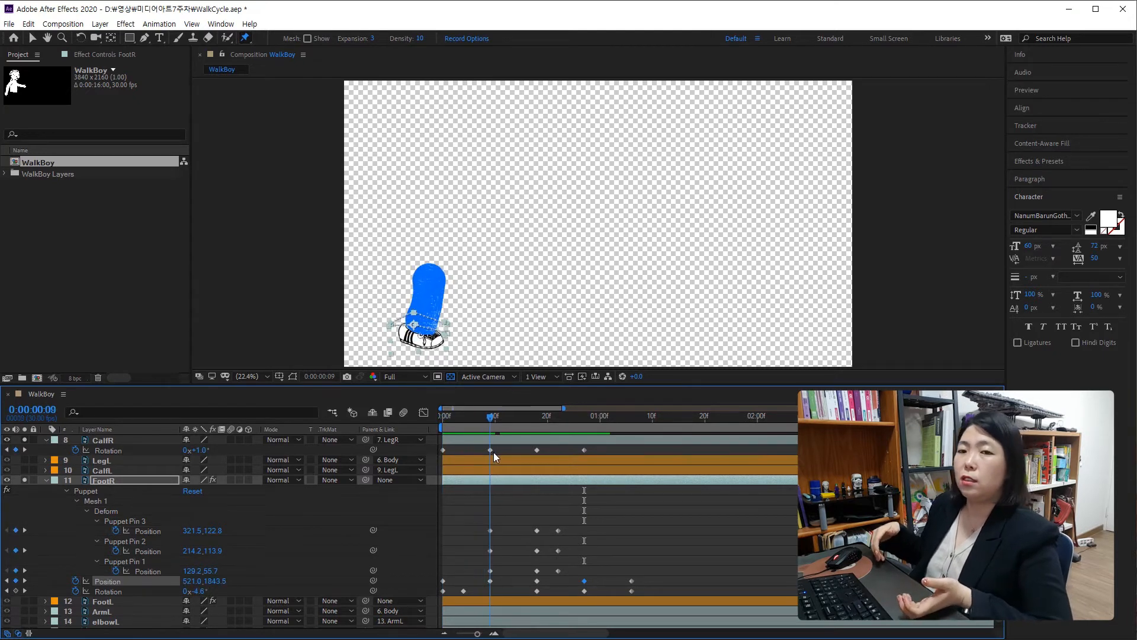
pyautogui.press('space')
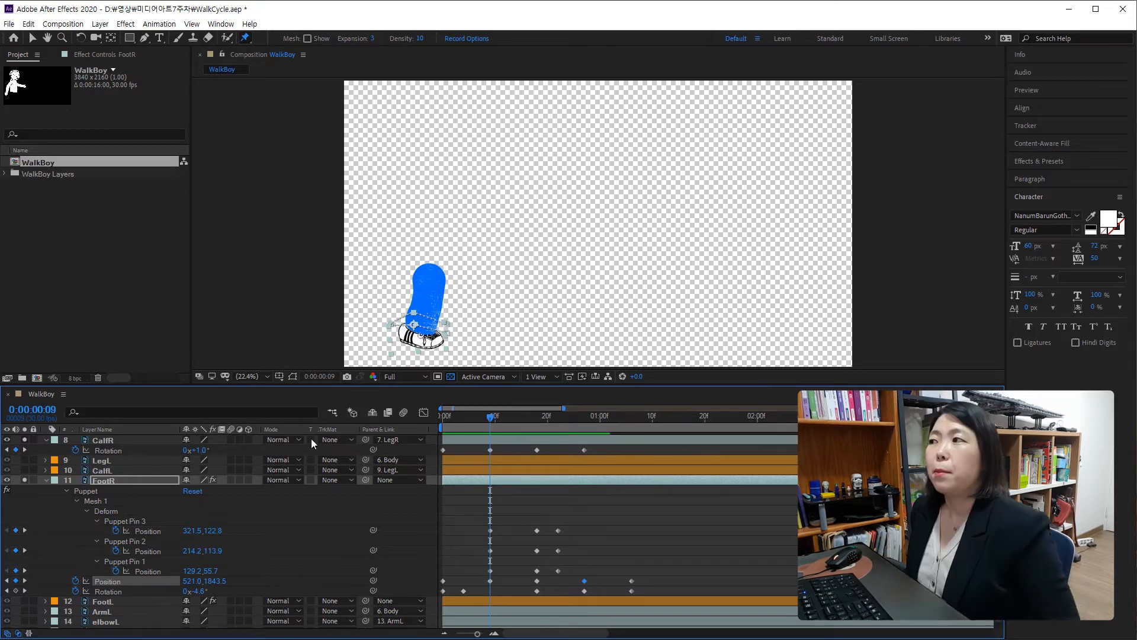
# Adjust FootR's puppet pins at 0:00:00:09 to reshape the planted foot
pyautogui.click(127, 519)
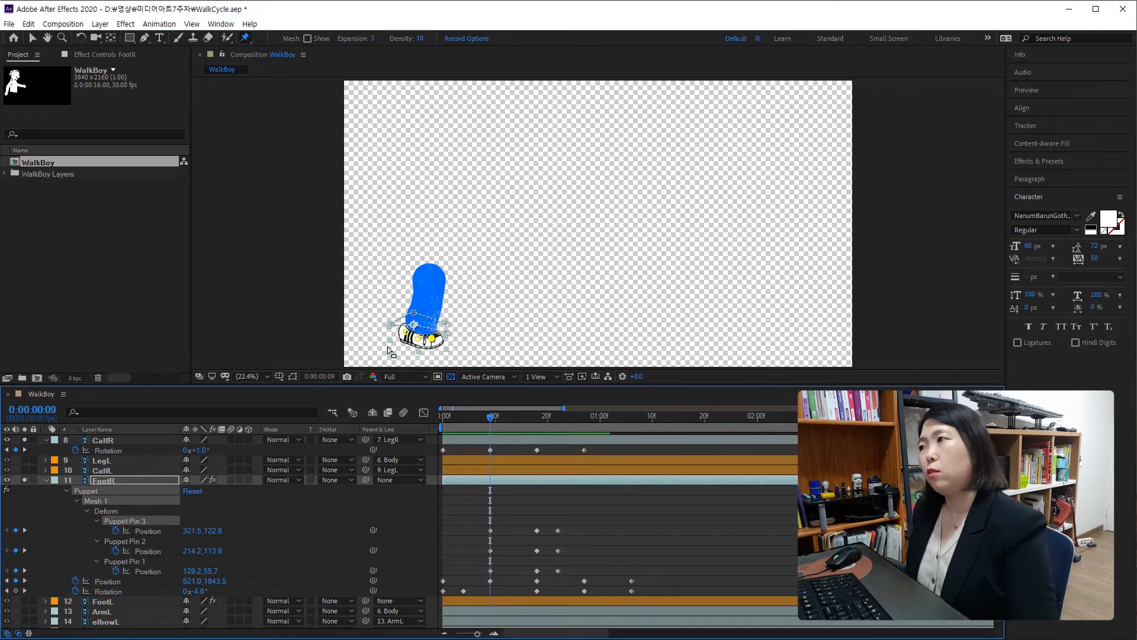
pyautogui.moveTo(409, 336); pyautogui.dragTo(432, 343)
pyautogui.click(417, 340)
# At 0:00:00:22, move FootR's puppet pins to about 282.7, 168.6 (Pin 3), 200.1, 115.0 (Pin 2) and 155.6, 49.3 (Pin 1)
pyautogui.moveTo(499, 422); pyautogui.dragTo(555, 437)
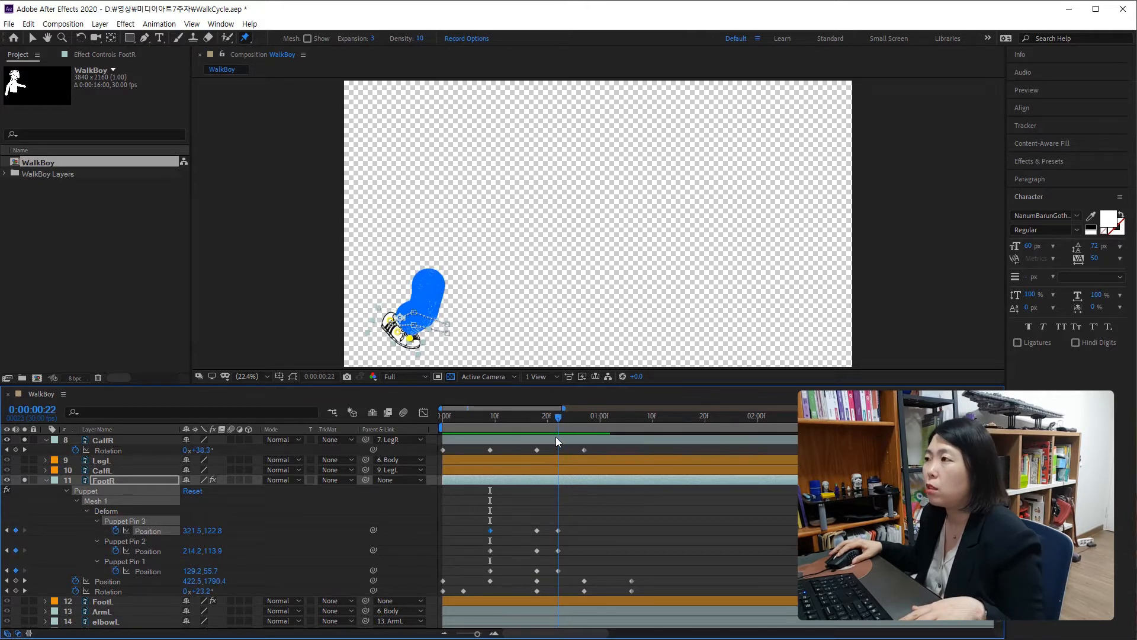
pyautogui.moveTo(398, 330)
pyautogui.mouseDown()
pyautogui.moveTo(394, 344)
pyautogui.moveTo(410, 341)
pyautogui.moveTo(402, 336)
pyautogui.mouseUp()
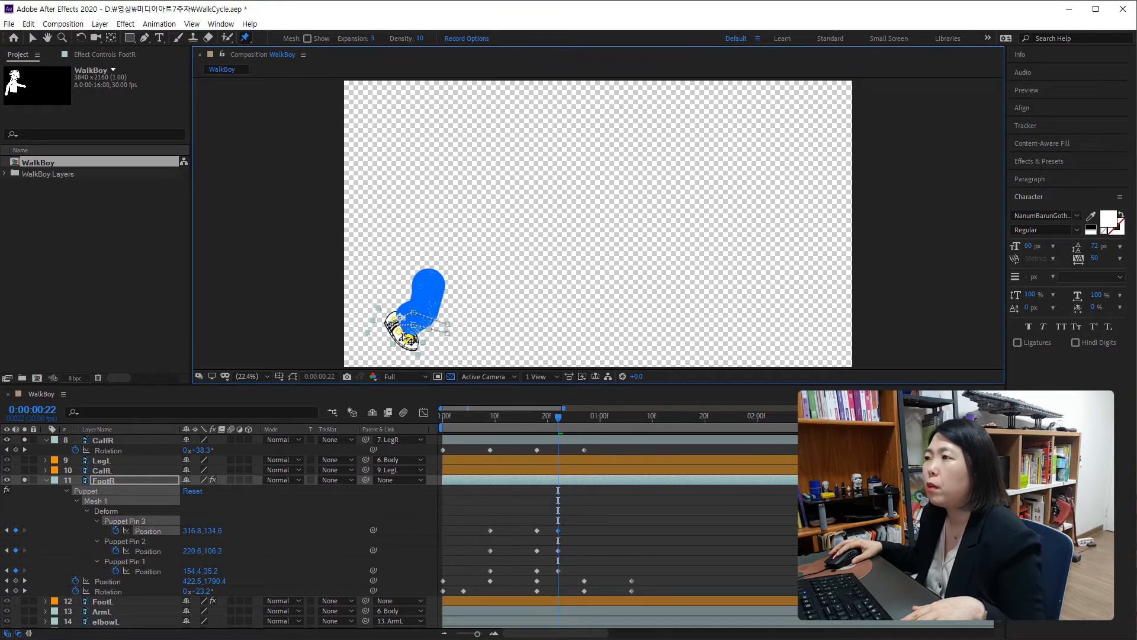
pyautogui.click(403, 327)
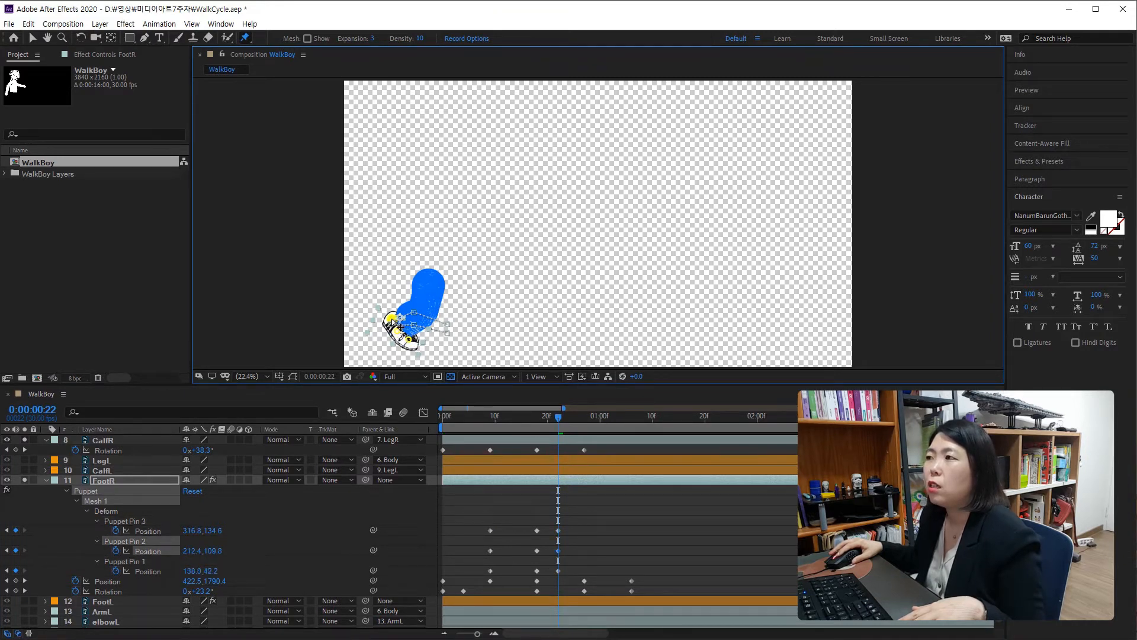
pyautogui.moveTo(395, 323); pyautogui.dragTo(398, 326)
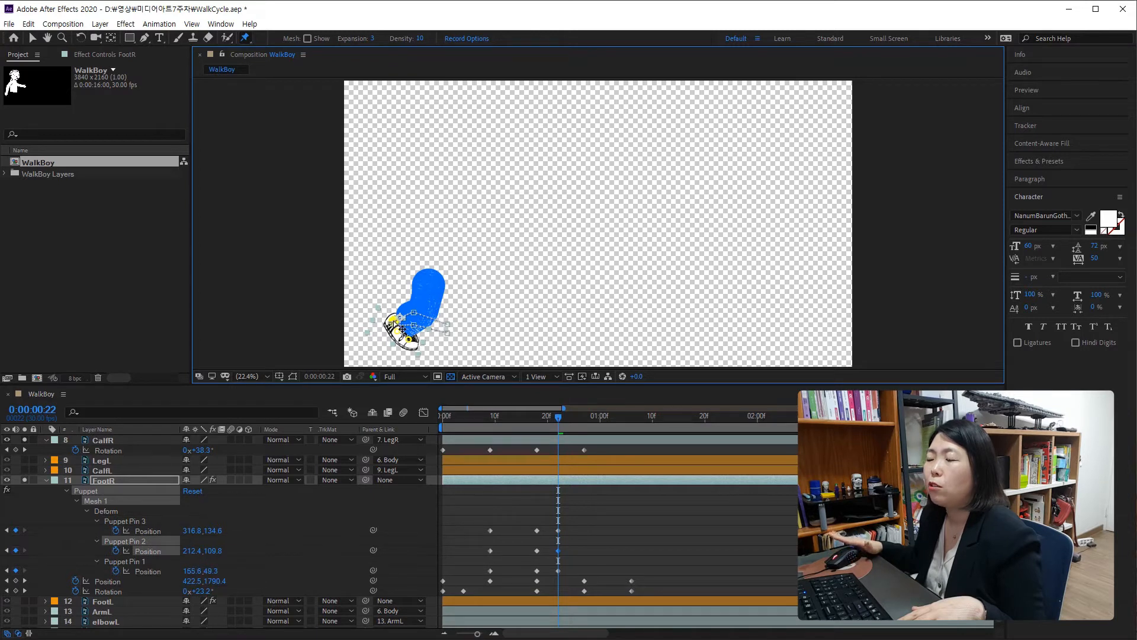
pyautogui.moveTo(559, 420)
pyautogui.mouseDown()
pyautogui.moveTo(424, 422)
pyautogui.moveTo(557, 441)
pyautogui.mouseUp()
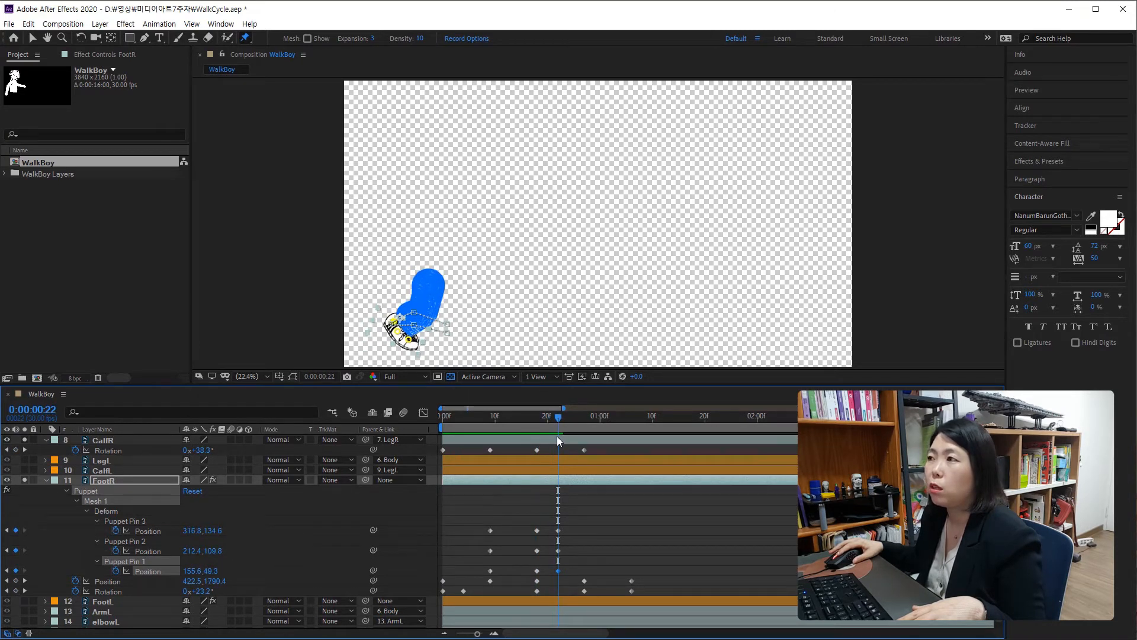
pyautogui.moveTo(411, 343); pyautogui.dragTo(395, 331)
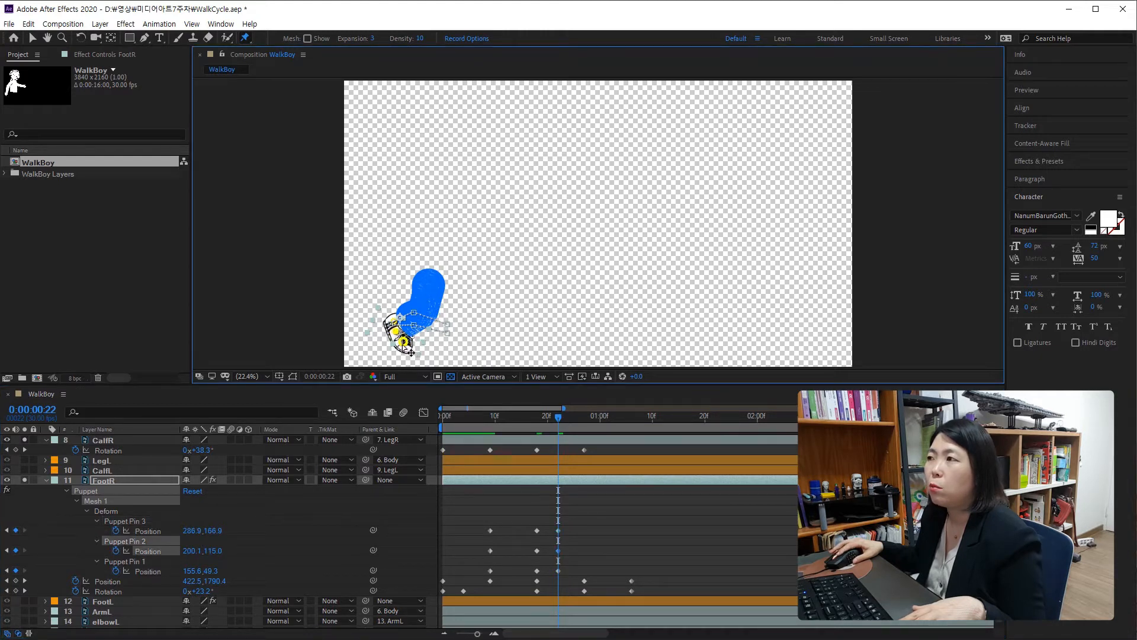
pyautogui.click(403, 345)
# At 0:00:00:27, set FootR's Rotation to 31° and its Position to 491.0, 1724.5
pyautogui.moveTo(558, 418); pyautogui.dragTo(581, 441)
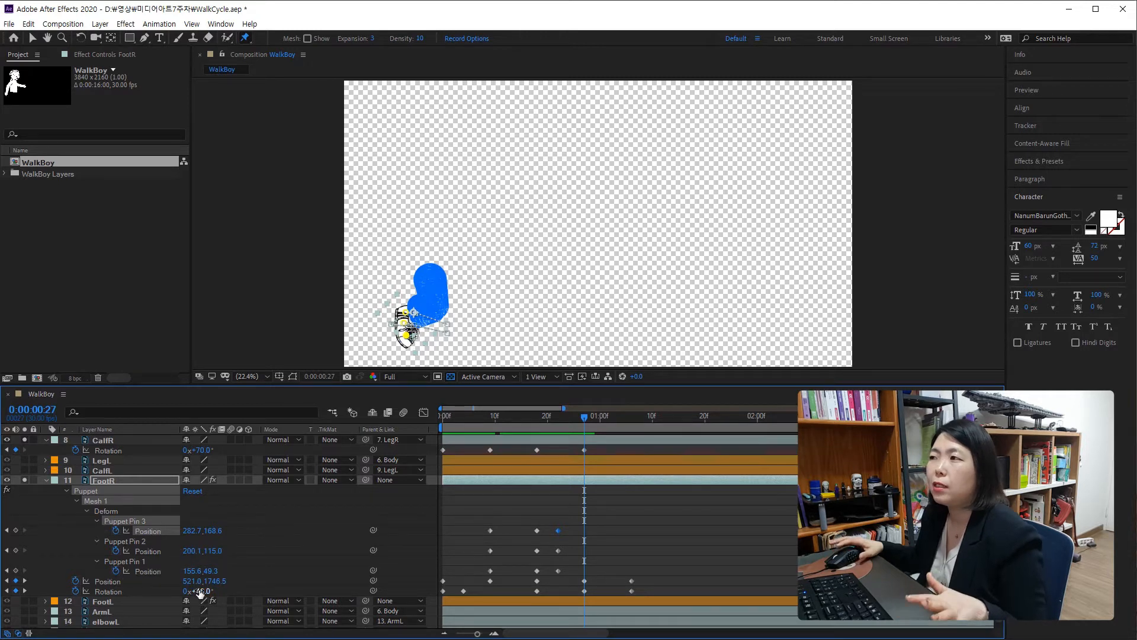
pyautogui.moveTo(201, 590)
pyautogui.mouseDown()
pyautogui.moveTo(171, 580)
pyautogui.moveTo(205, 582)
pyautogui.mouseUp()
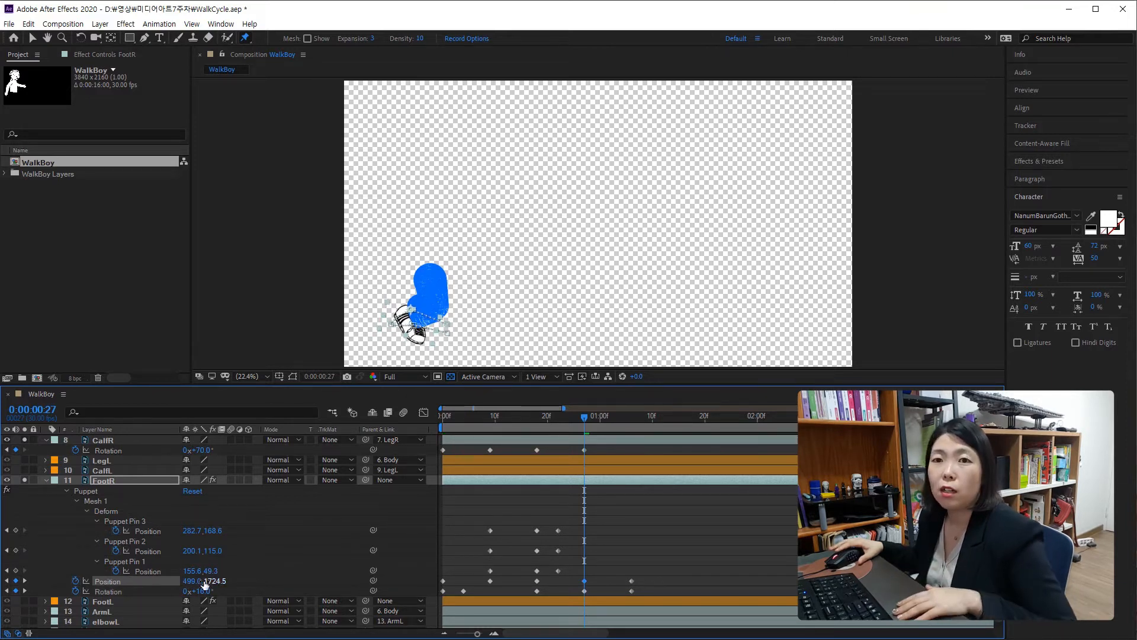
pyautogui.moveTo(210, 580)
pyautogui.mouseDown()
pyautogui.moveTo(180, 581)
pyautogui.moveTo(207, 589)
pyautogui.mouseUp()
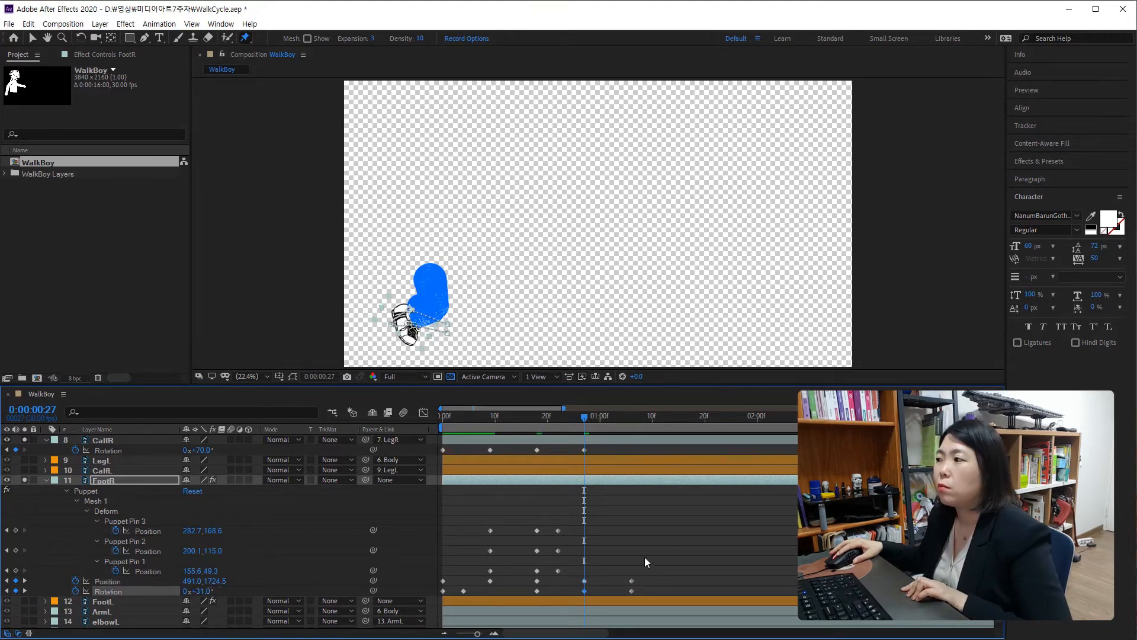
# Copy the LegR and CalfR Rotation keyframes from 0:00:00:00 to 0:00:01:06
pyautogui.moveTo(583, 423); pyautogui.dragTo(629, 426)
pyautogui.scroll(3, 627, 521)
pyautogui.scroll(1, 627, 522)
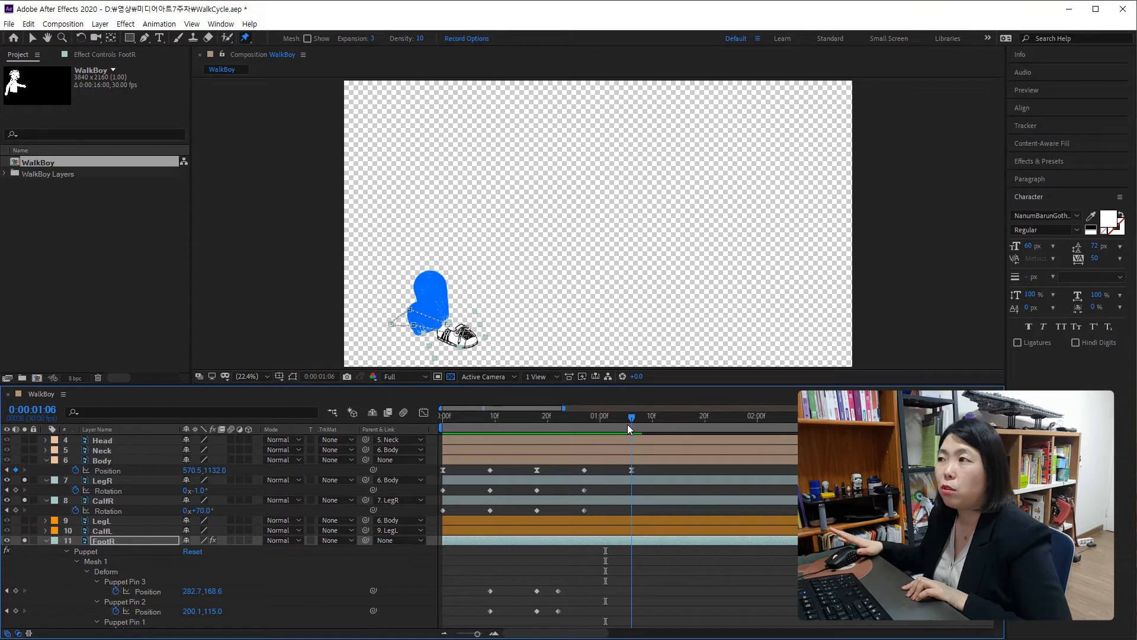
pyautogui.click(443, 489)
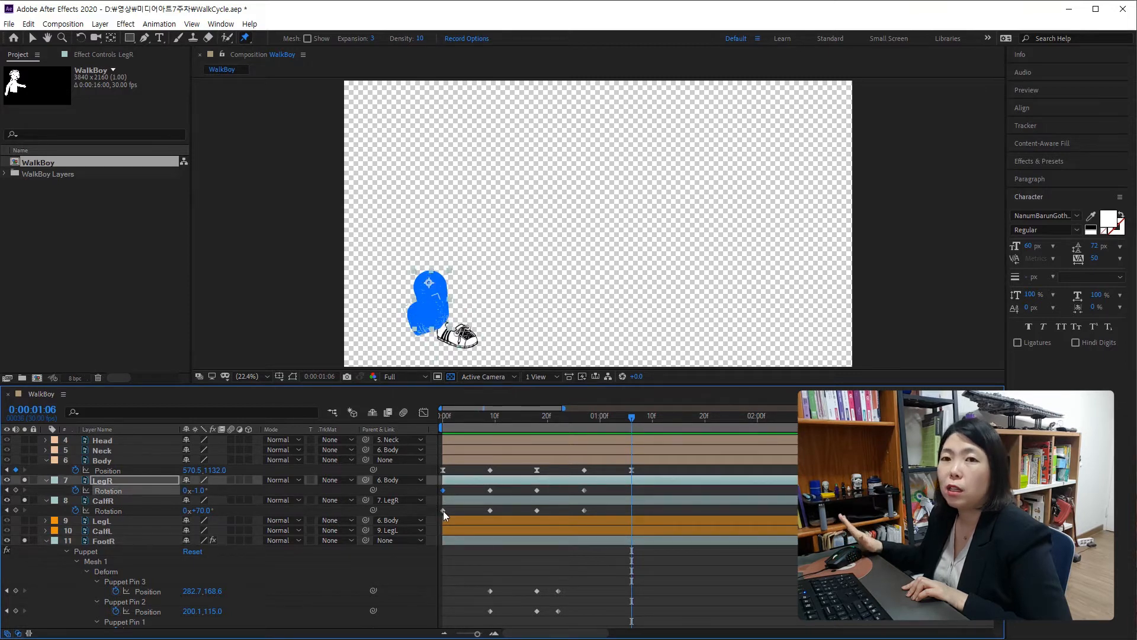
pyautogui.hotkey('ctrl', 'v')
pyautogui.click(443, 510)
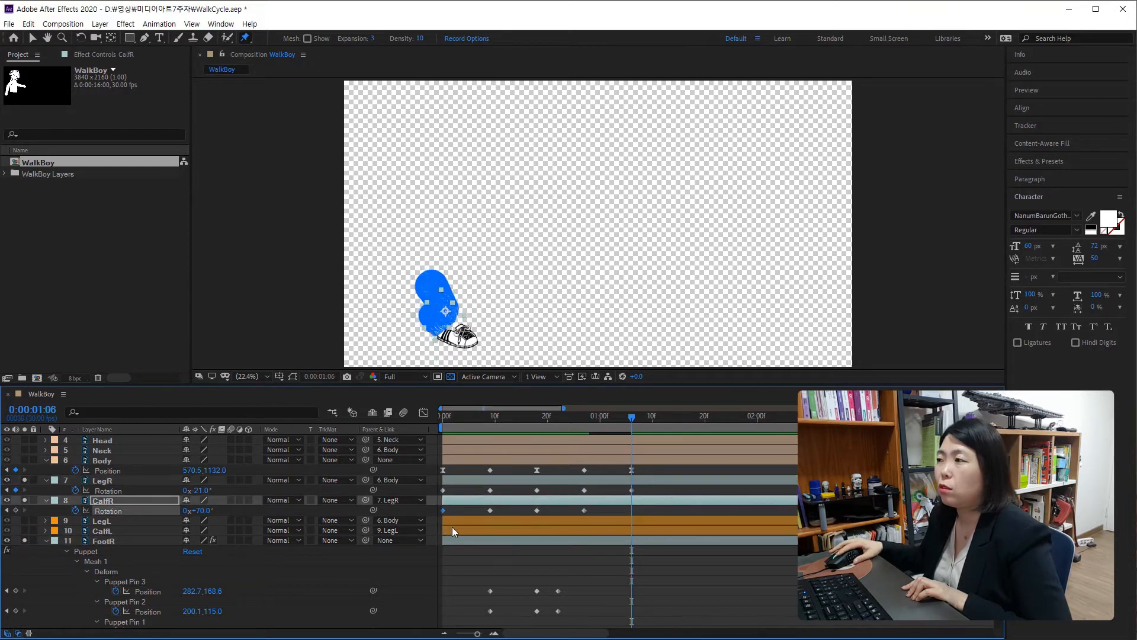
pyautogui.hotkey('ctrl', 'v')
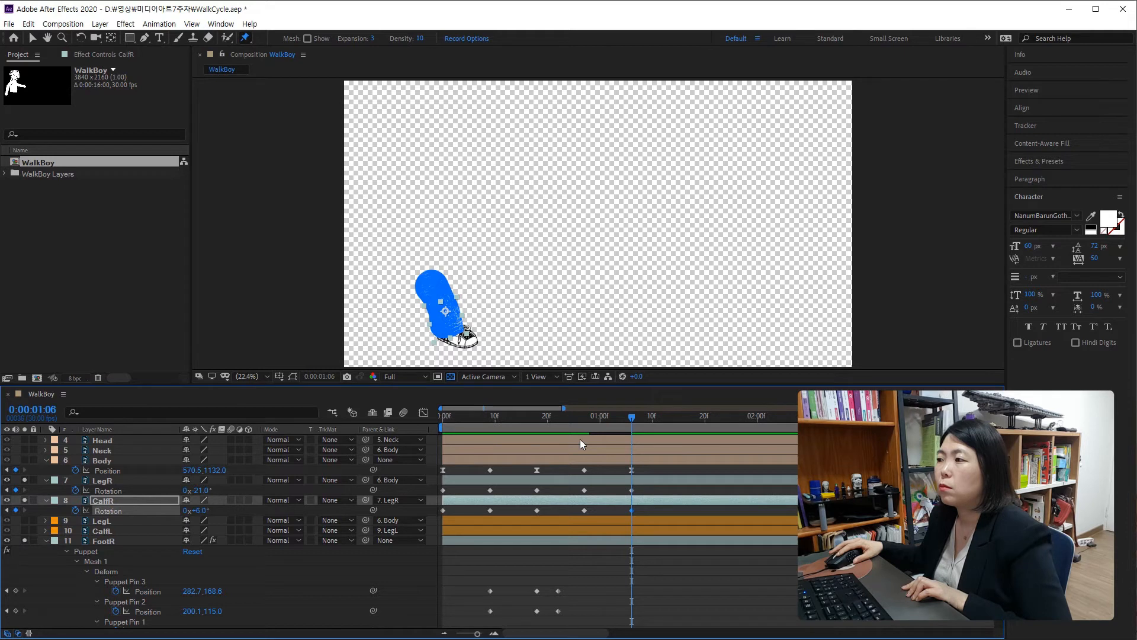
# Replace FootR's Rotation keyframe at 0:00:01:06 with a copy of the one at 0:00:00:00
pyautogui.scroll(-4, 571, 512)
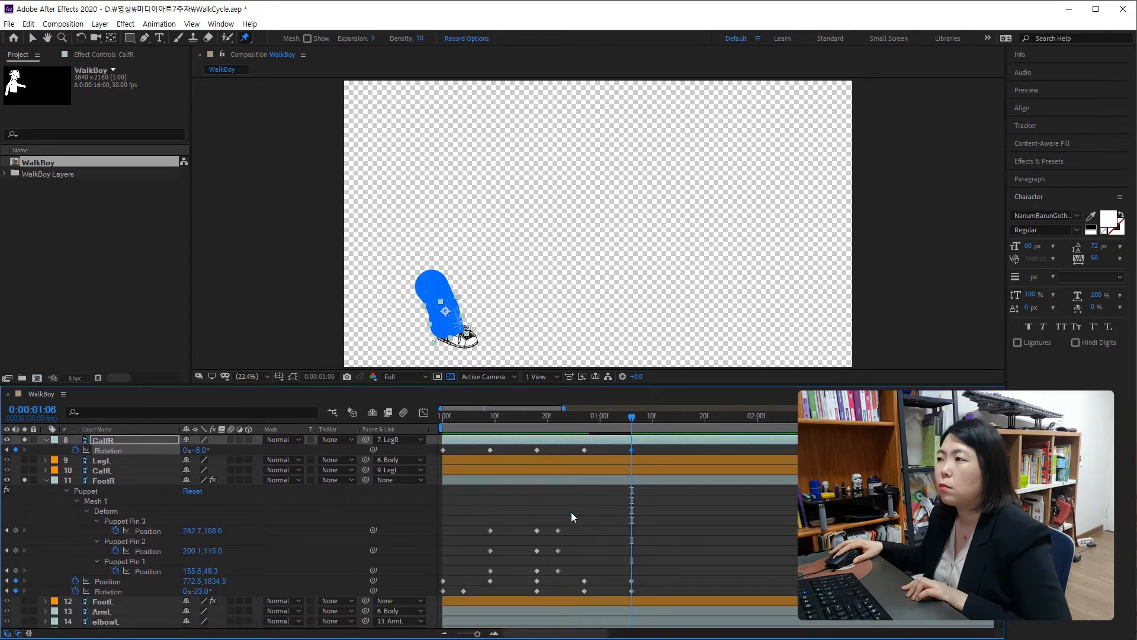
pyautogui.click(442, 591)
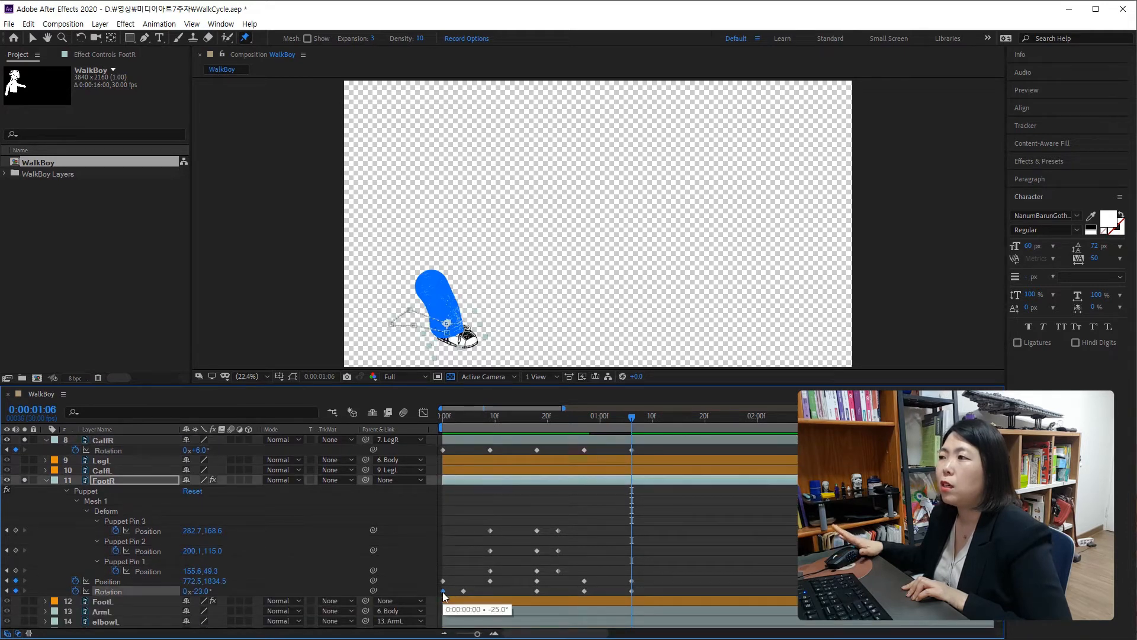
pyautogui.click(632, 591)
pyautogui.press('Delete')
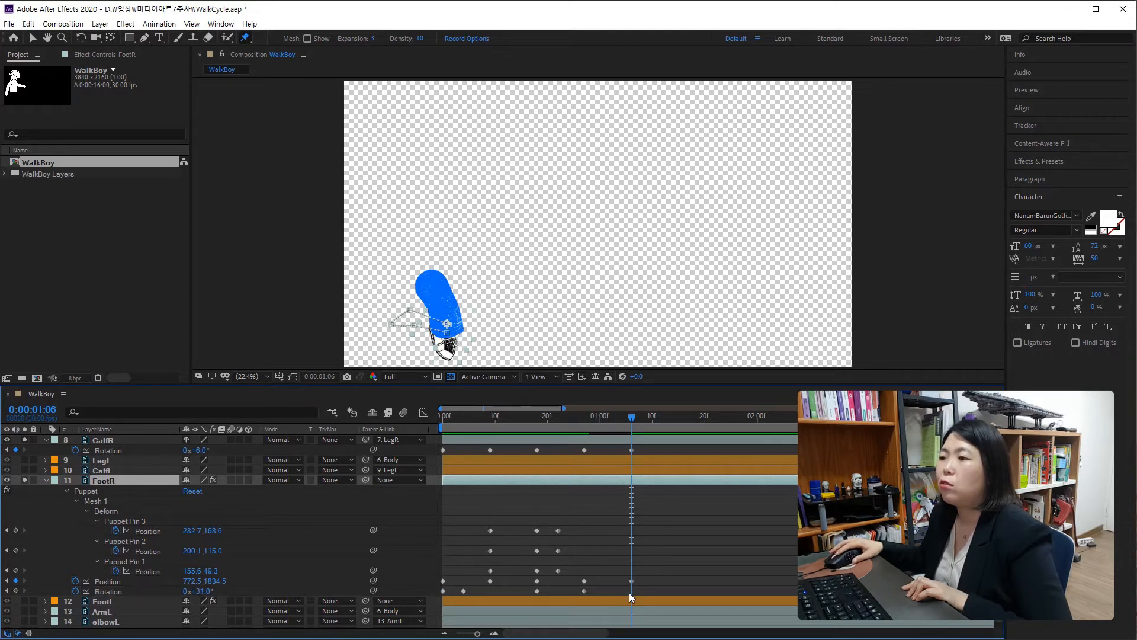
pyautogui.hotkey('ctrl', 'v')
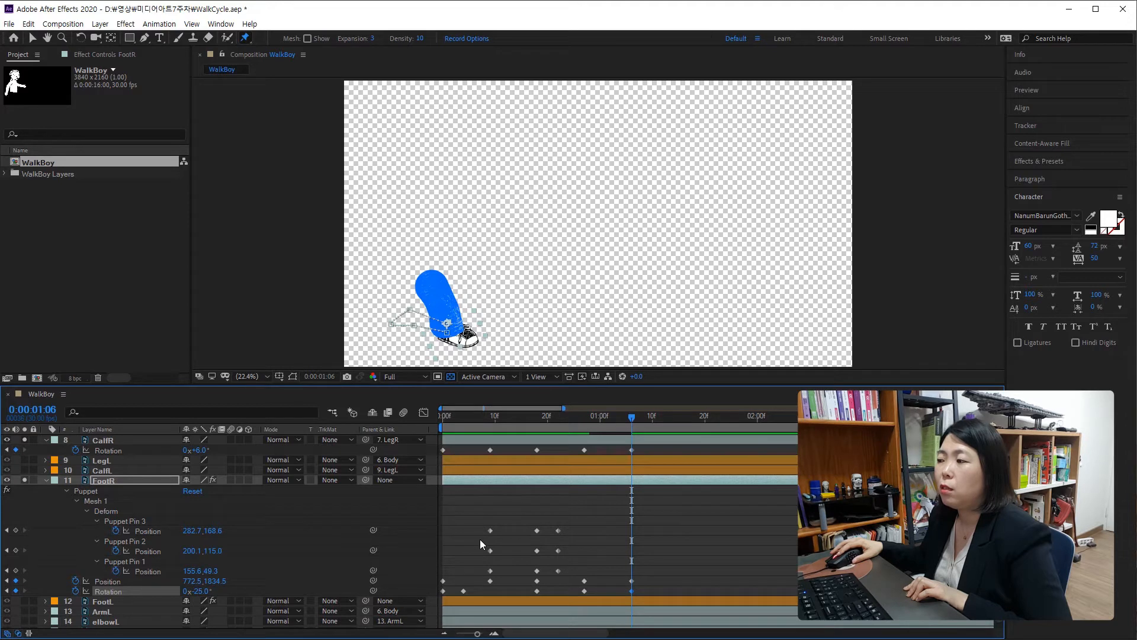
# Copy FootR's three puppet pin Position keyframes from 0:00:00:09 to 0:00:01:06
pyautogui.moveTo(477, 526); pyautogui.dragTo(497, 570)
pyautogui.hotkey('ctrl', 'c')
pyautogui.hotkey('ctrl', 'v')
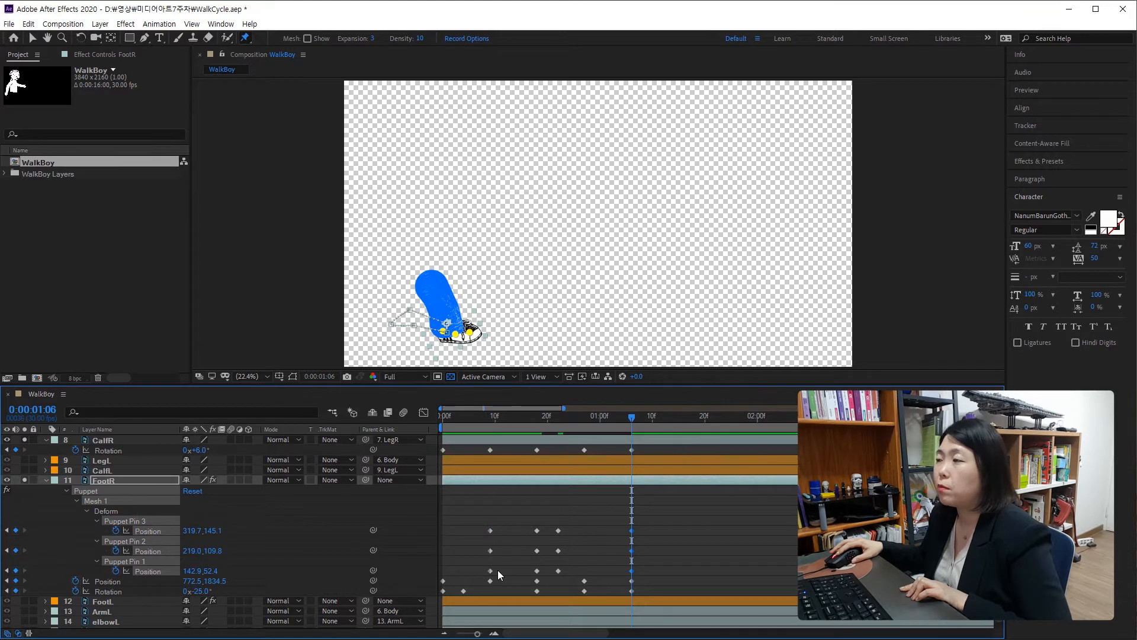
# At 0:00:01:06, set FootR's Position to 772.5, 1909.5 and its Rotation to -31°
pyautogui.moveTo(198, 582); pyautogui.dragTo(287, 551)
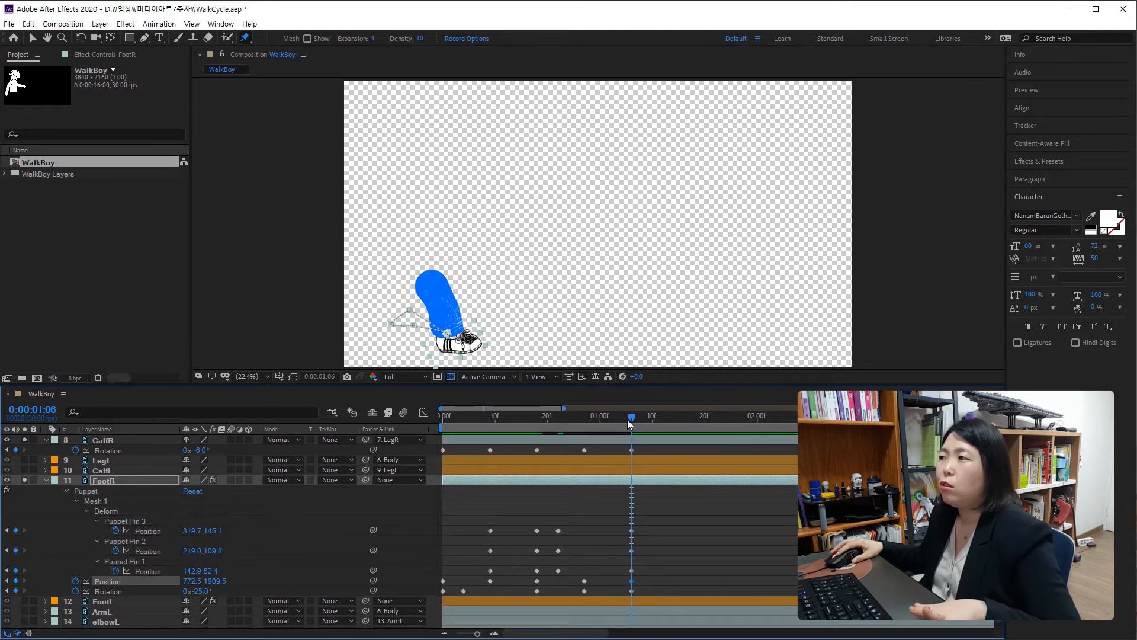
pyautogui.moveTo(627, 418); pyautogui.dragTo(628, 460)
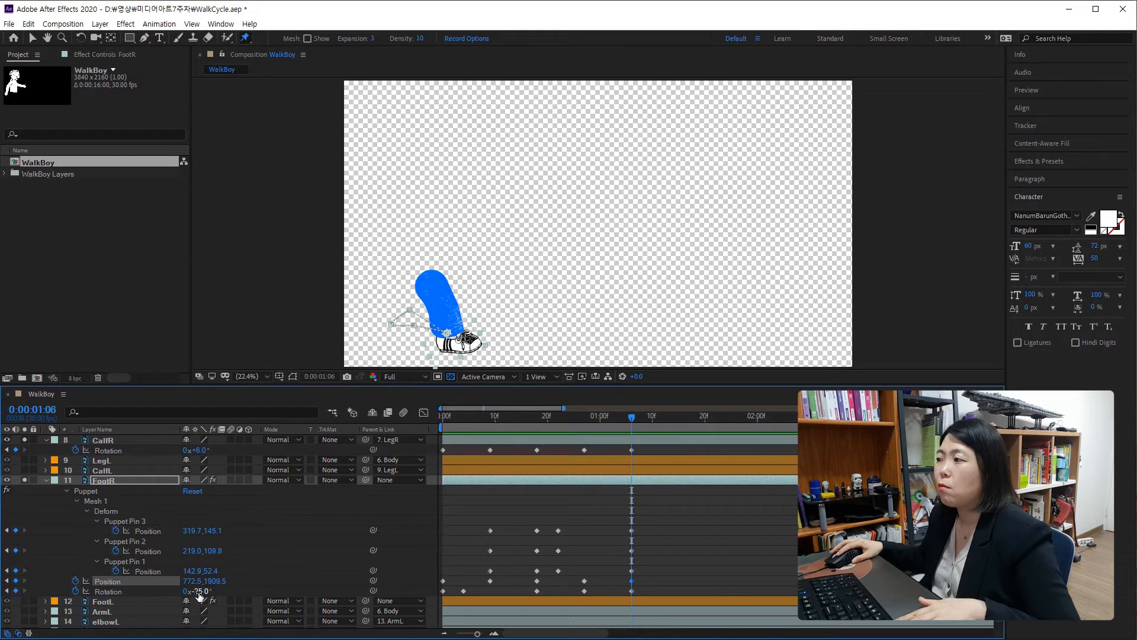
pyautogui.moveTo(200, 596); pyautogui.dragTo(178, 576)
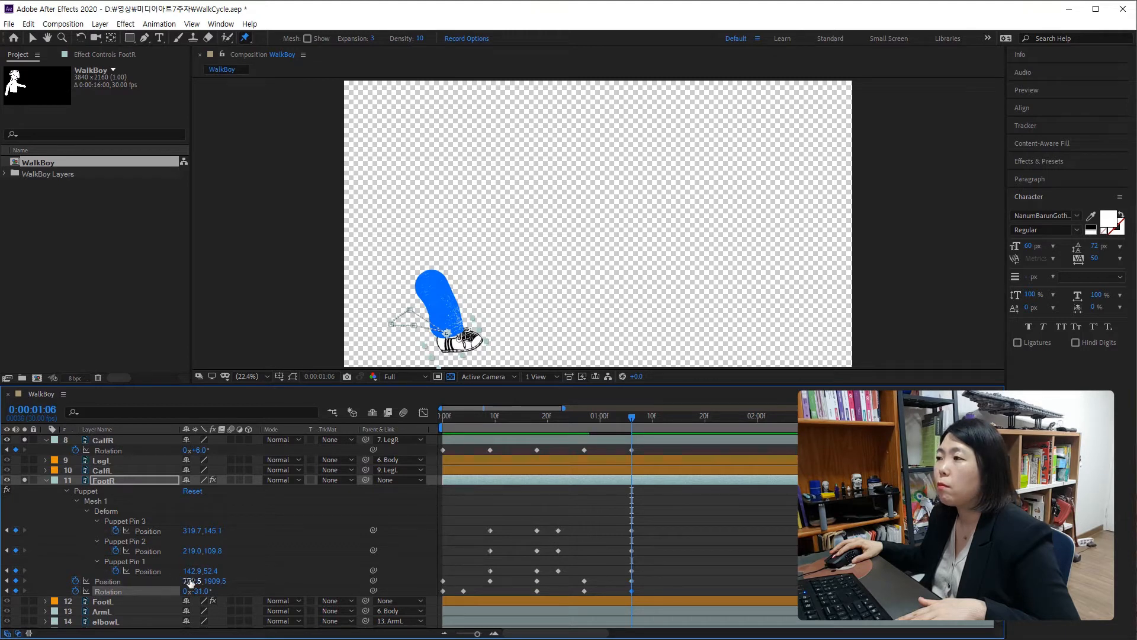
# Undo FootR's last Rotation change and delete its Position and Rotation keyframes at 0:00:01:06
pyautogui.hotkey('ctrl', 'z')
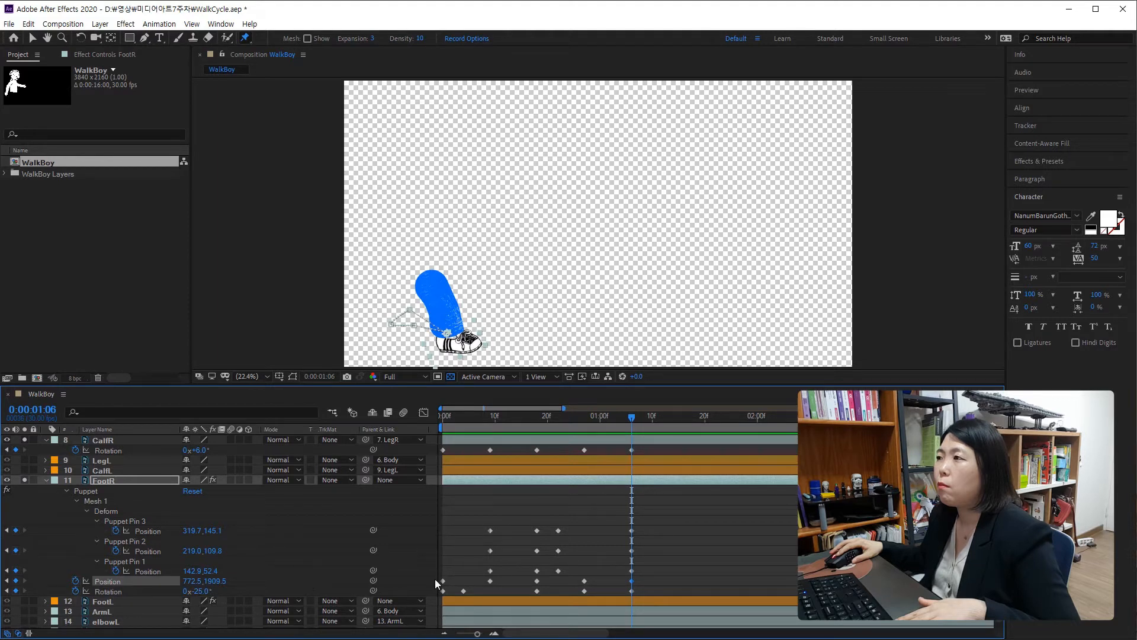
pyautogui.moveTo(447, 578); pyautogui.dragTo(437, 591)
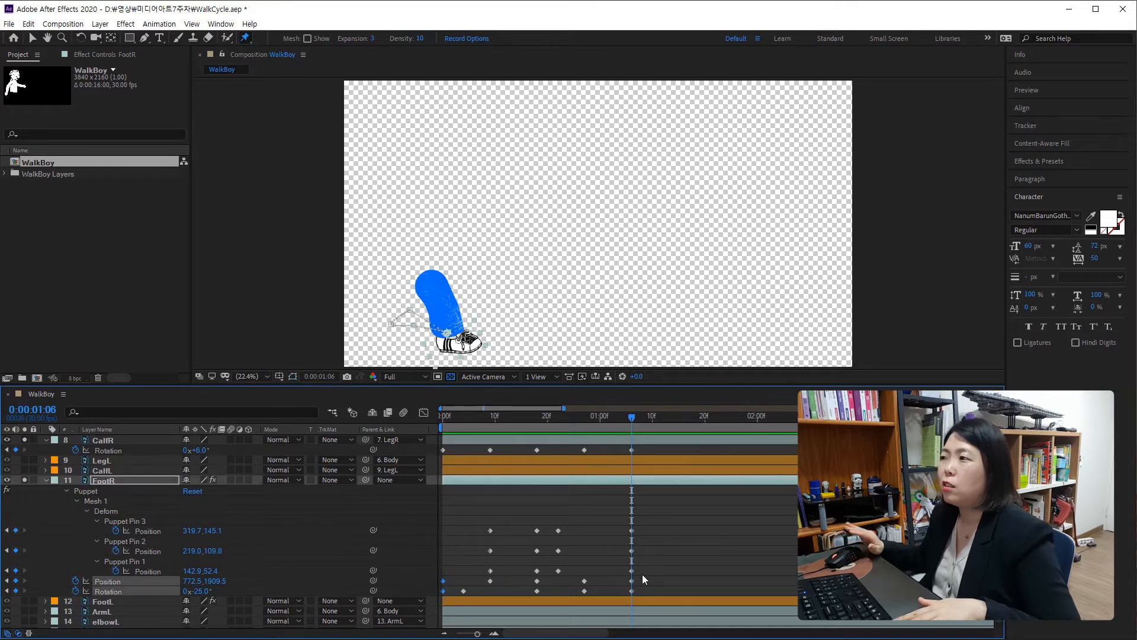
pyautogui.moveTo(642, 581); pyautogui.dragTo(628, 593)
pyautogui.press('Delete')
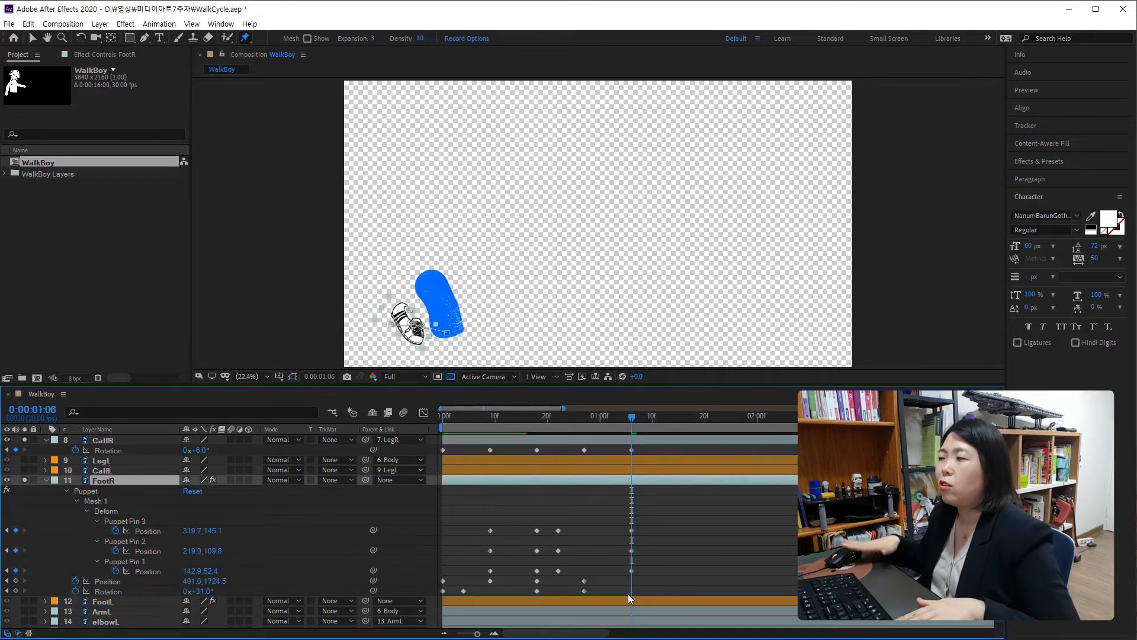
pyautogui.hotkey('ctrl', 'd')
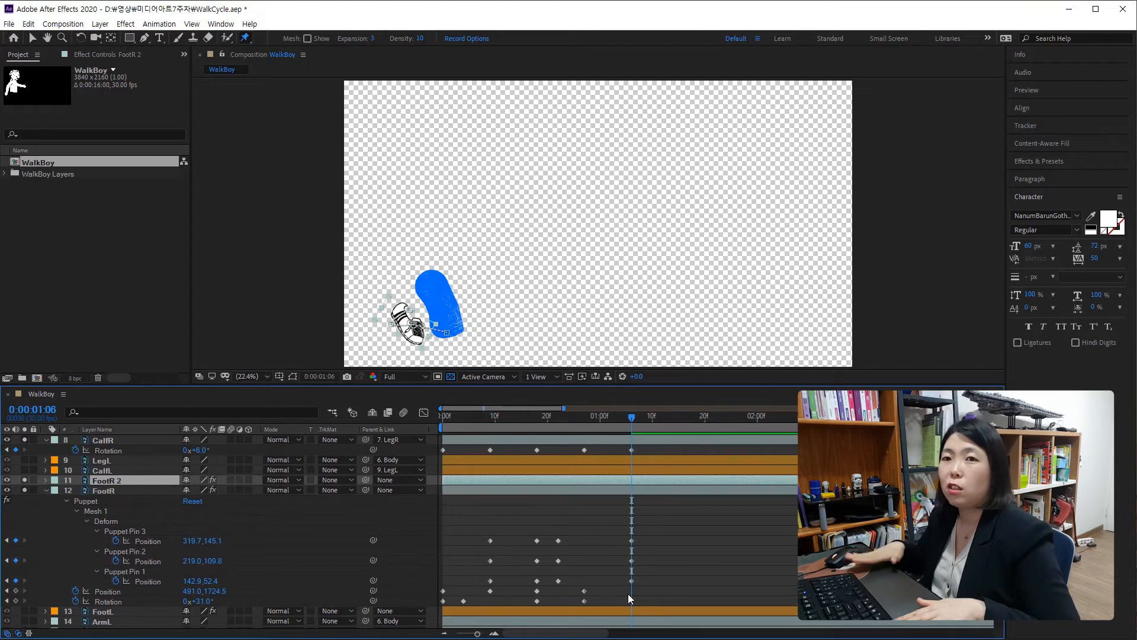
pyautogui.hotkey('ctrl', 'z')
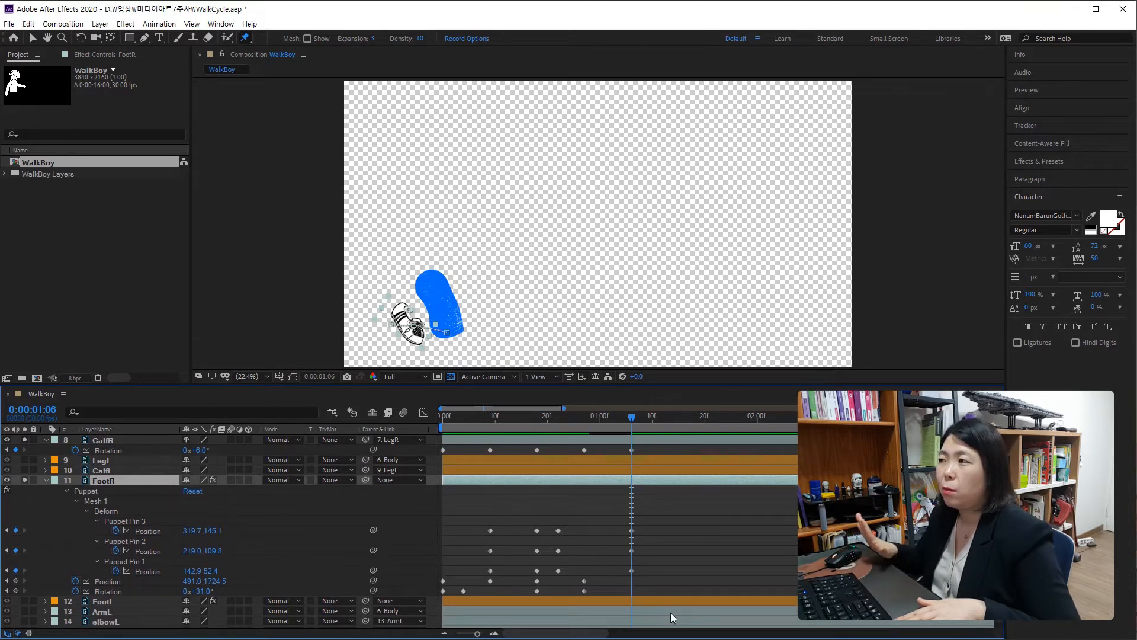
pyautogui.hotkey('ctrl', 'z')
pyautogui.press('Delete')
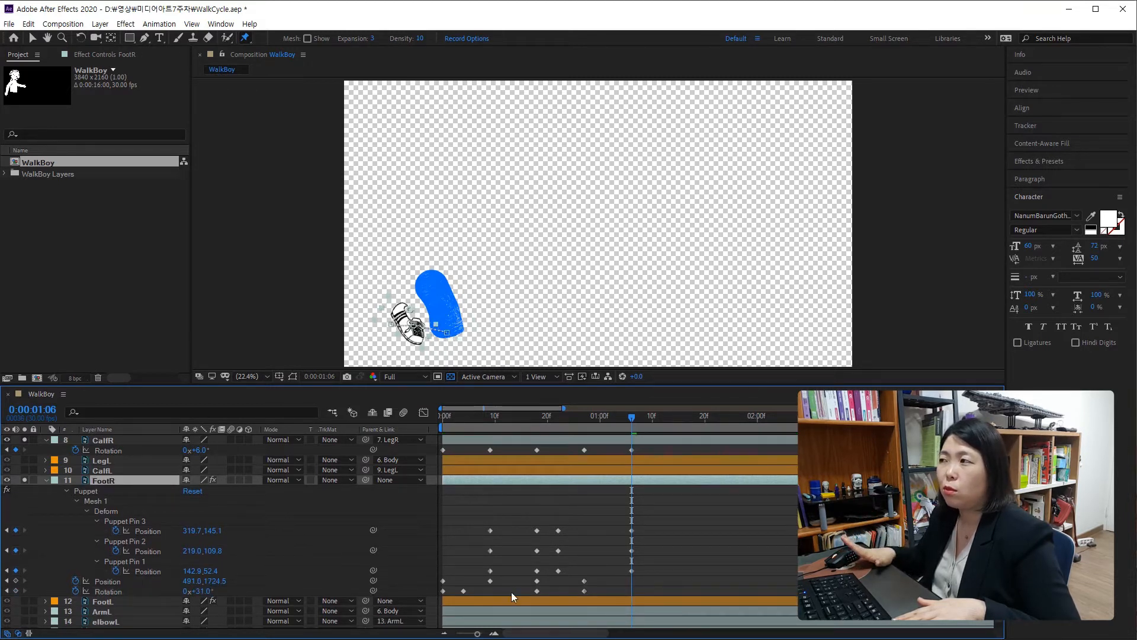
# Copy FootR's Position and Rotation keyframes from 0:00:00:00 to 0:00:01:06
pyautogui.click(443, 580)
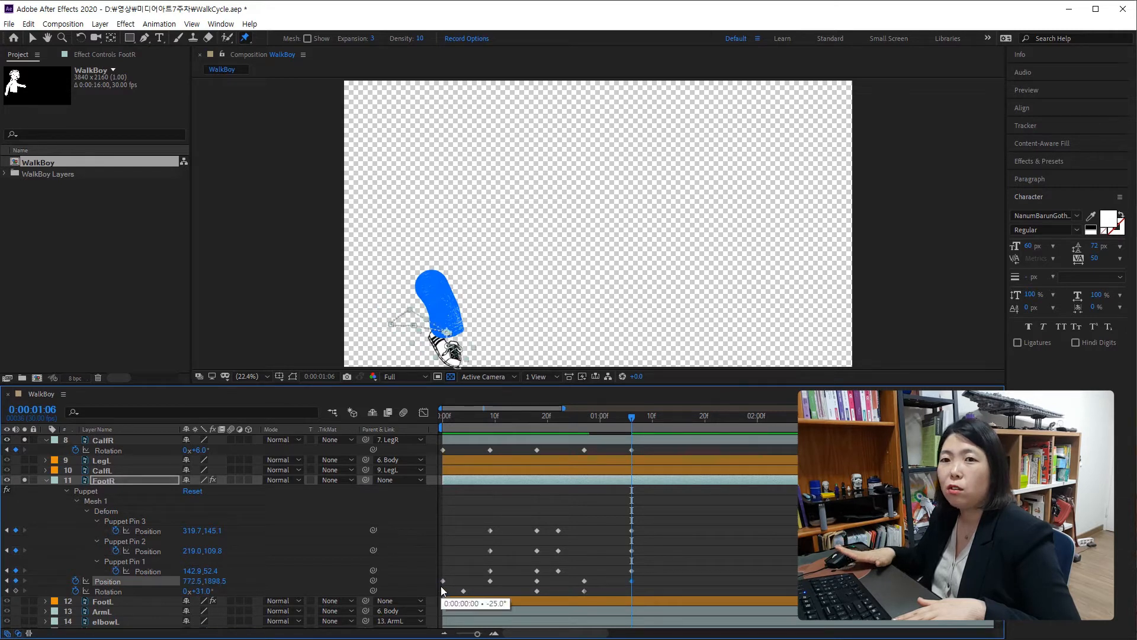
pyautogui.click(443, 590)
pyautogui.hotkey('ctrl', 'c')
pyautogui.hotkey('ctrl', 'v')
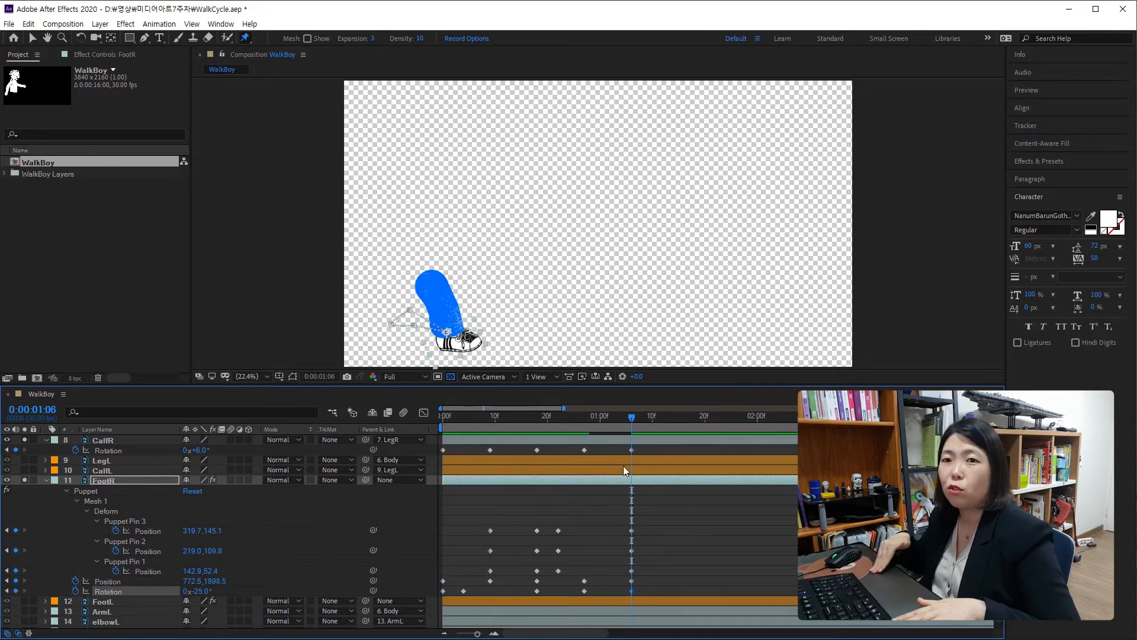
# Repose the right leg at 0:00:00:00 with FootR Rotation -48°, CalfR Rotation -11° and FootR Position 785.5, 1912.5
pyautogui.moveTo(625, 420); pyautogui.dragTo(396, 468)
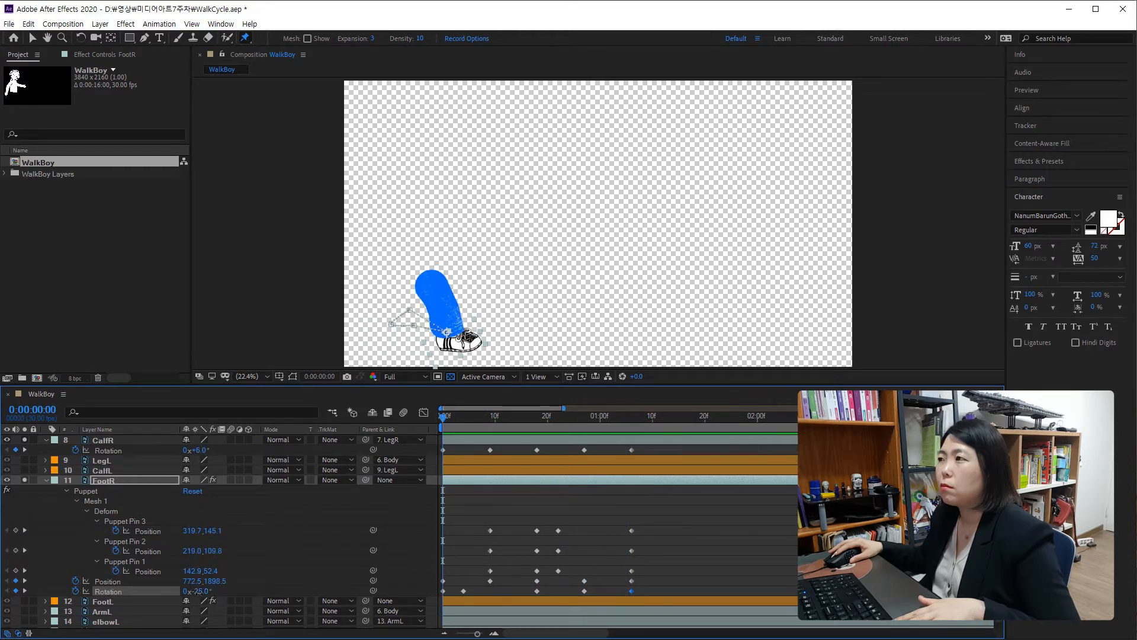
pyautogui.moveTo(197, 591); pyautogui.dragTo(189, 594)
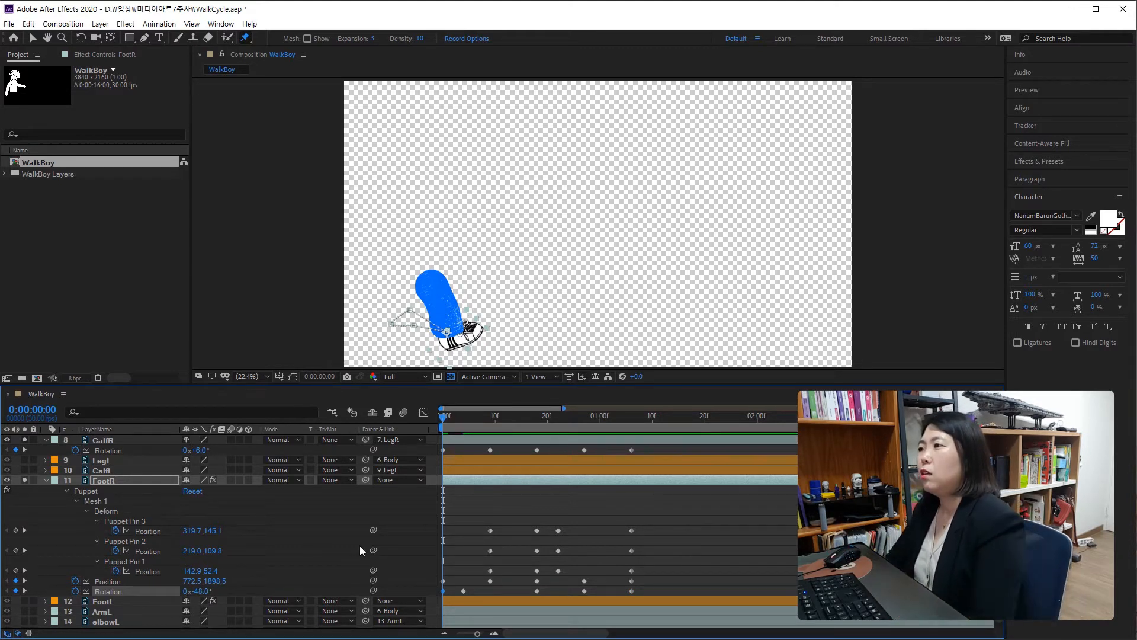
pyautogui.scroll(5, 359, 546)
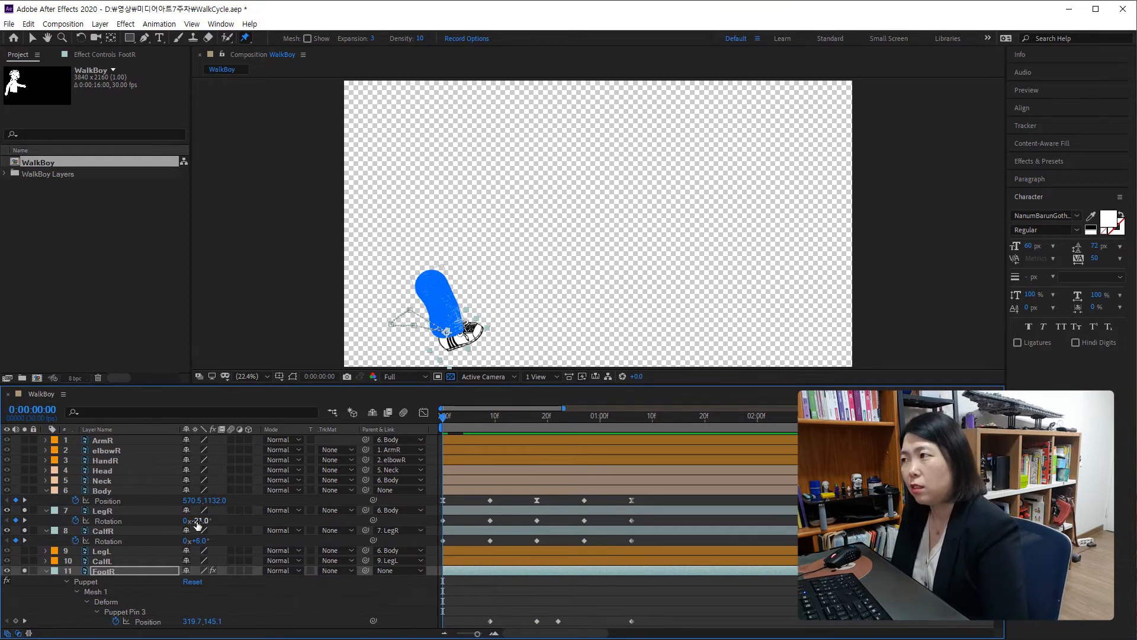
pyautogui.moveTo(198, 540); pyautogui.dragTo(190, 542)
pyautogui.scroll(-3, 194, 571)
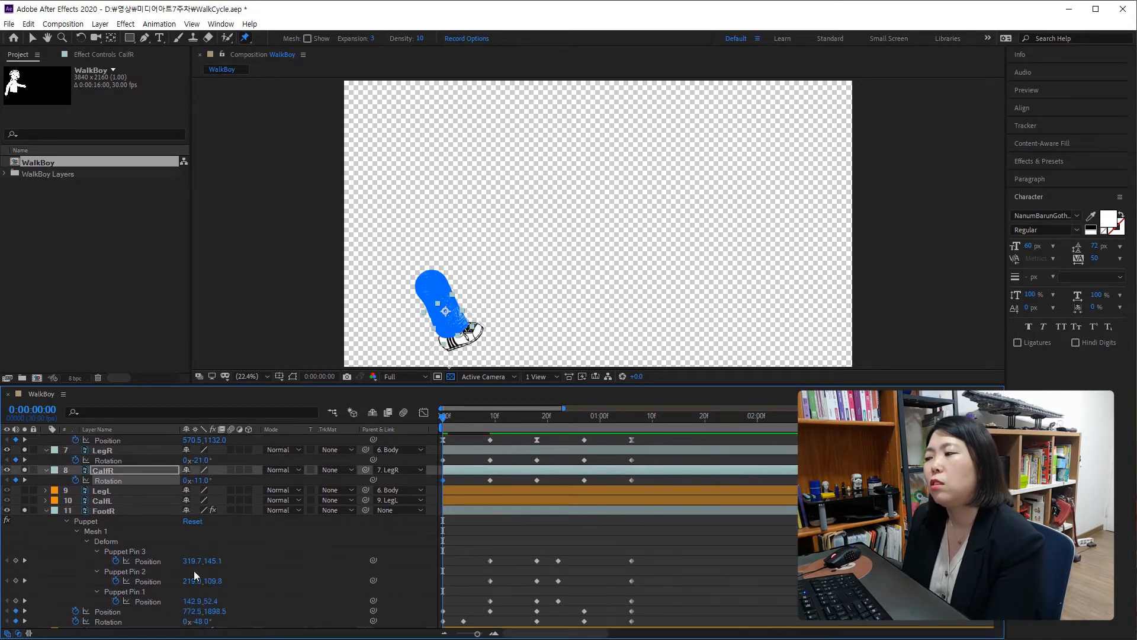
pyautogui.moveTo(196, 590); pyautogui.dragTo(213, 571)
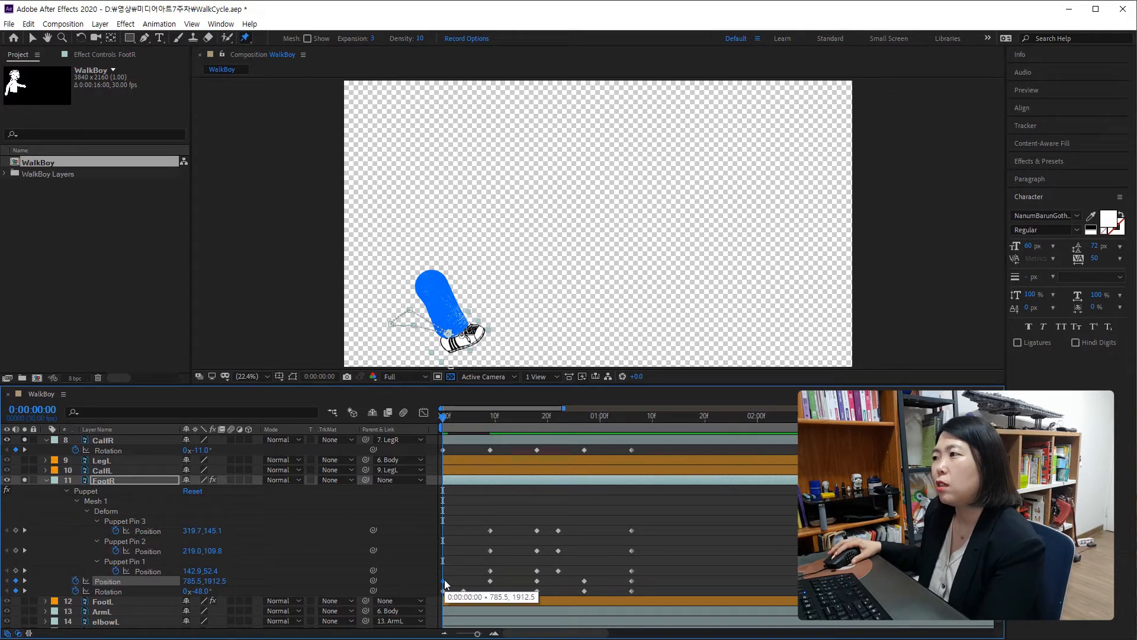
# Replace FootR's Position keyframe at 0:00:01:06 with a copy of the one at 0:00:00:00
pyautogui.click(463, 417)
pyautogui.moveTo(523, 437); pyautogui.dragTo(631, 455)
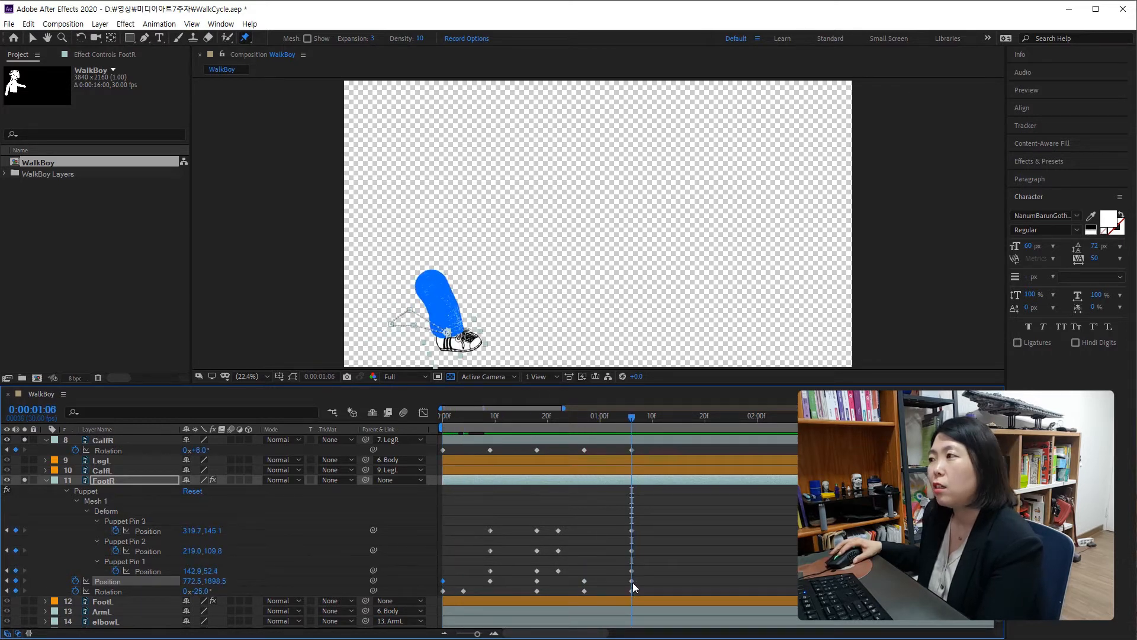
pyautogui.press('Delete')
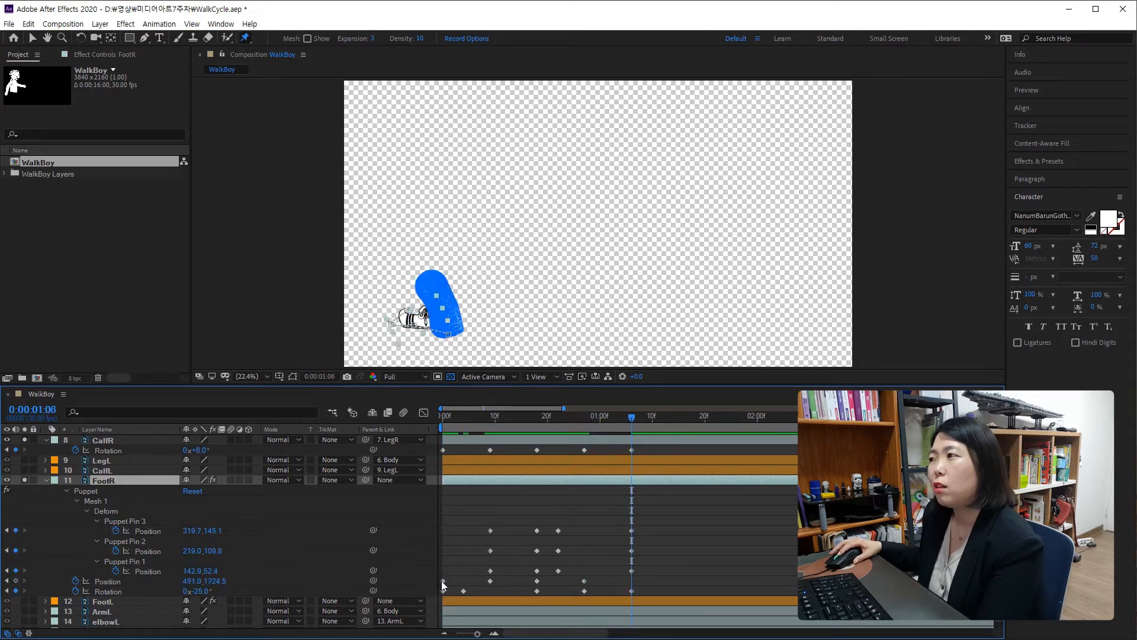
pyautogui.click(443, 580)
pyautogui.hotkey('ctrl', 'c')
pyautogui.hotkey('ctrl', 'v')
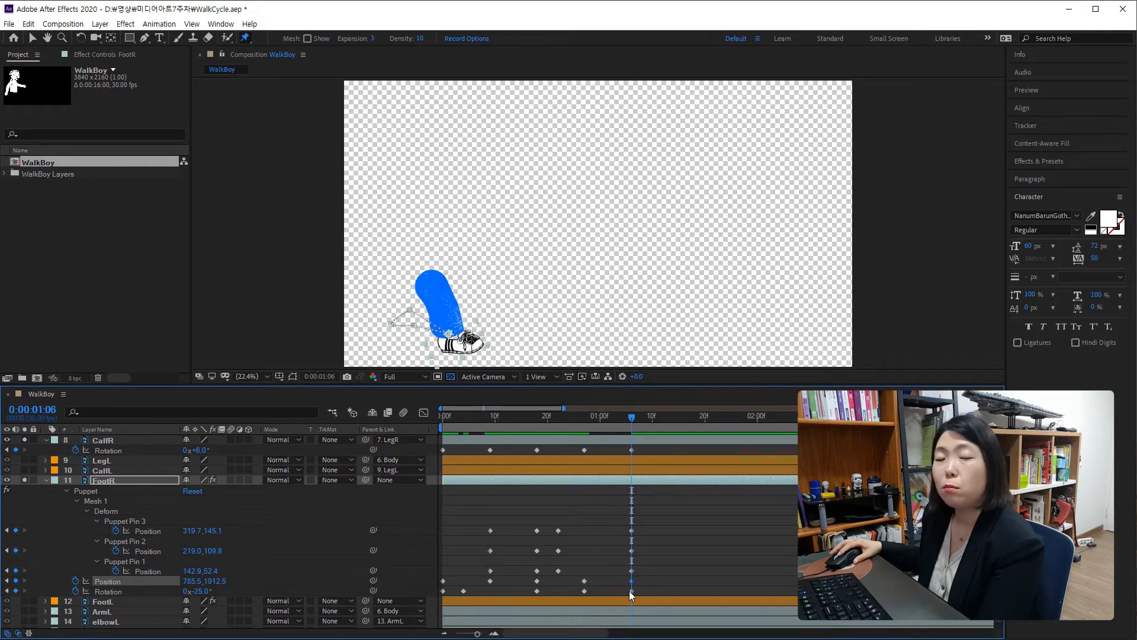
# Replace FootR's Rotation keyframe at 0:00:01:06 with a copy of the -48° keyframe at 0:00:00:00
pyautogui.click(630, 591)
pyautogui.press('Delete')
pyautogui.click(443, 591)
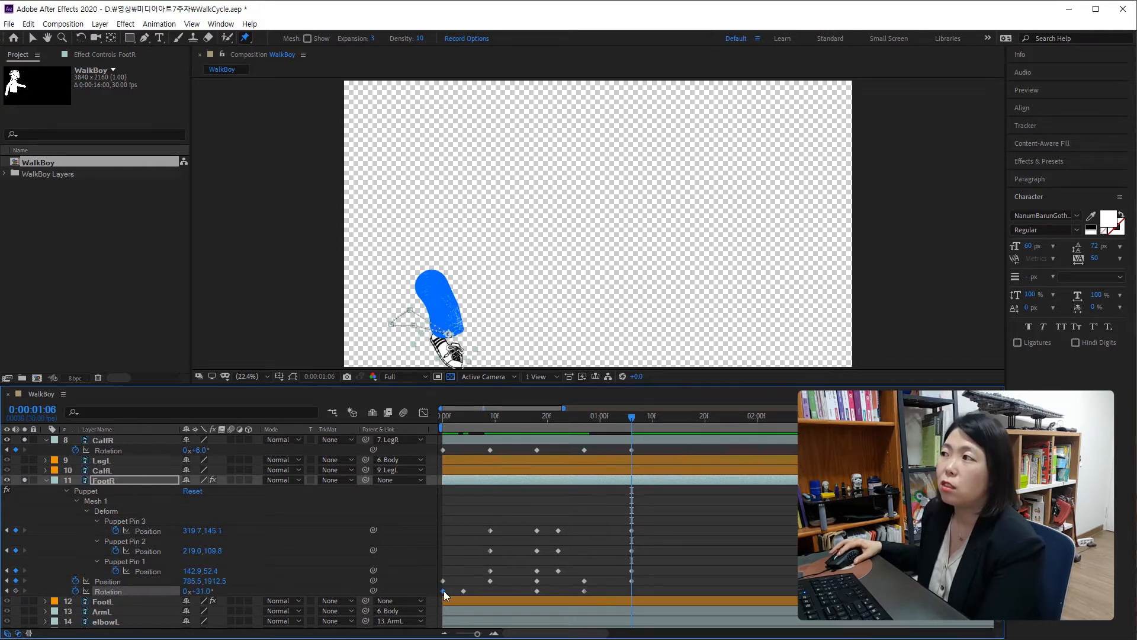
pyautogui.hotkey('ctrl', 'c')
pyautogui.hotkey('ctrl', 'v')
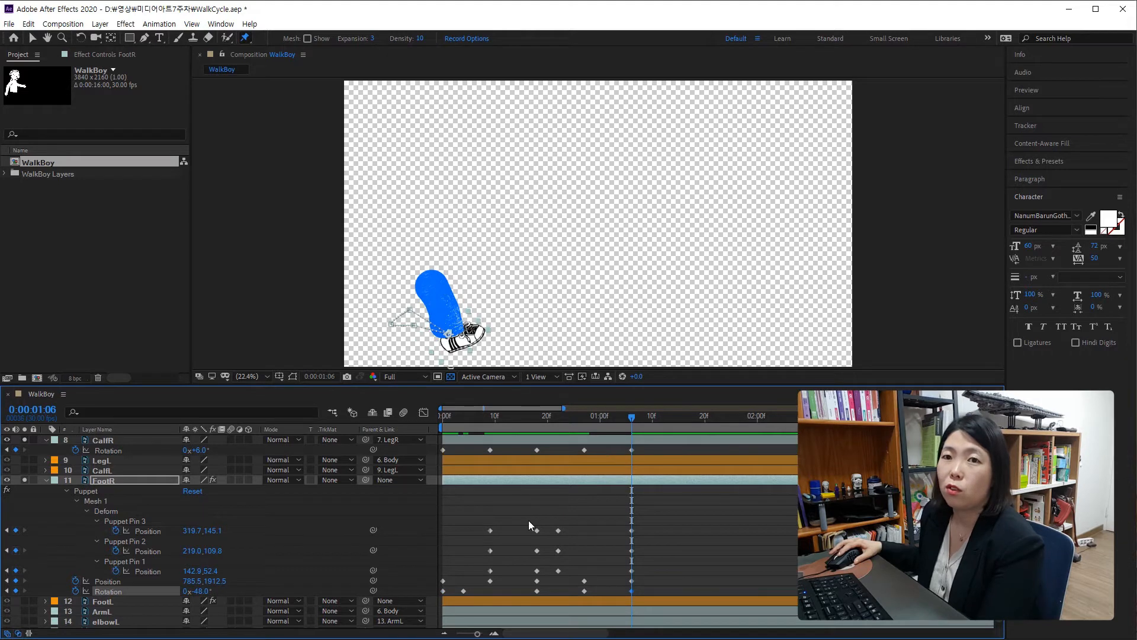
# Replace CalfR's Rotation keyframe at 0:00:01:06 with a copy of the -11° keyframe at 0:00:00:00
pyautogui.scroll(1, 531, 521)
pyautogui.scroll(-2, 532, 522)
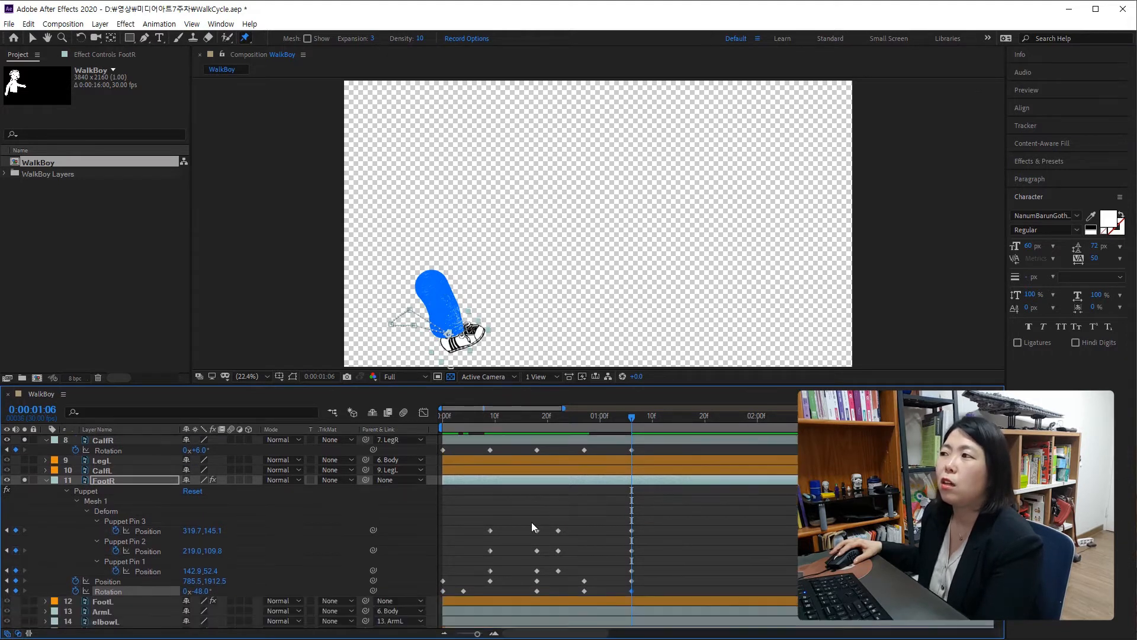
pyautogui.scroll(2, 532, 522)
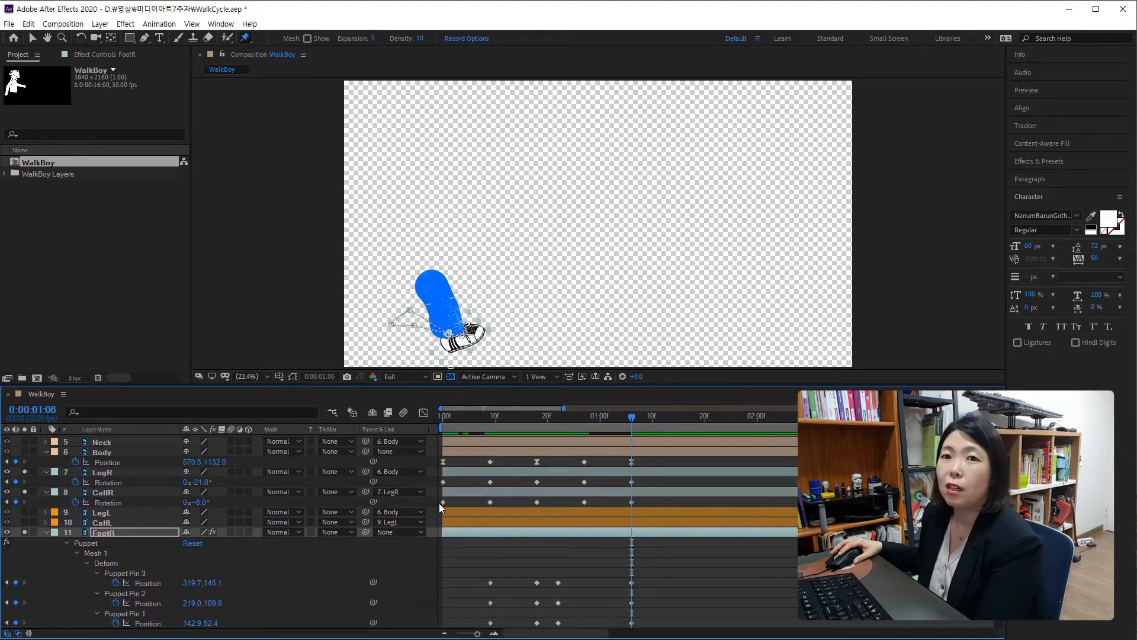
pyautogui.moveTo(477, 425); pyautogui.dragTo(429, 418)
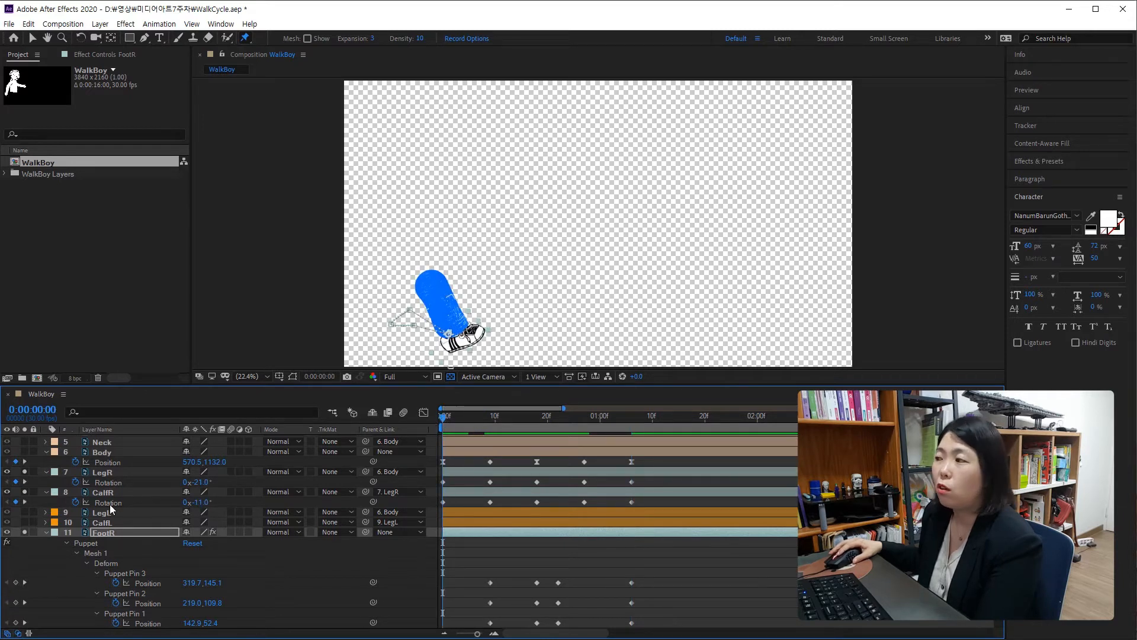
pyautogui.moveTo(442, 418); pyautogui.dragTo(628, 442)
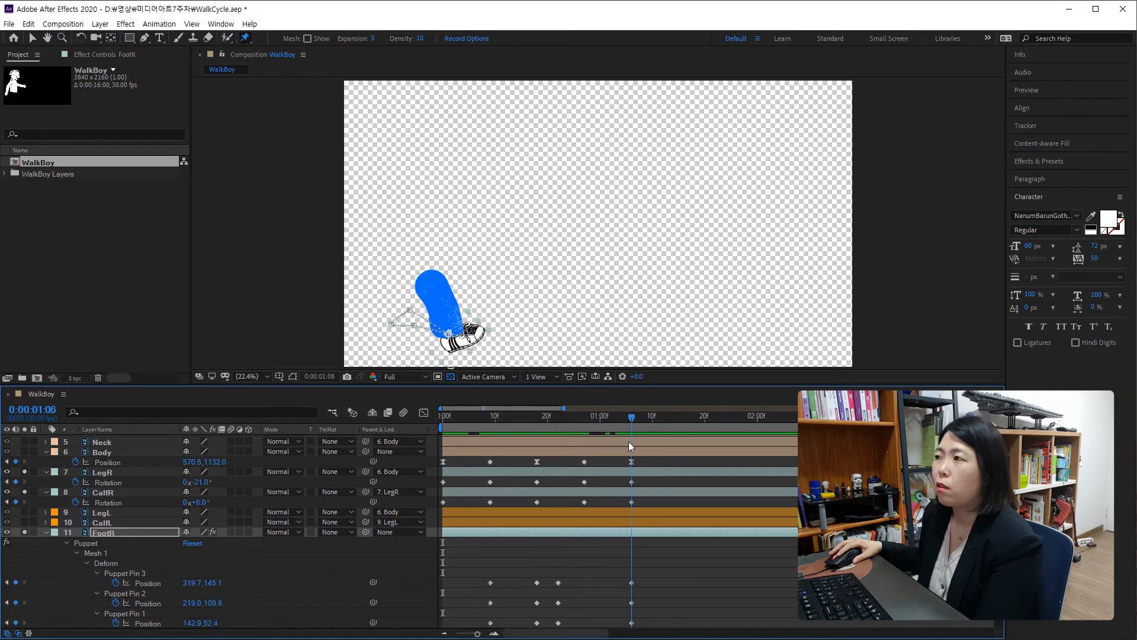
pyautogui.click(632, 502)
pyautogui.press('Delete')
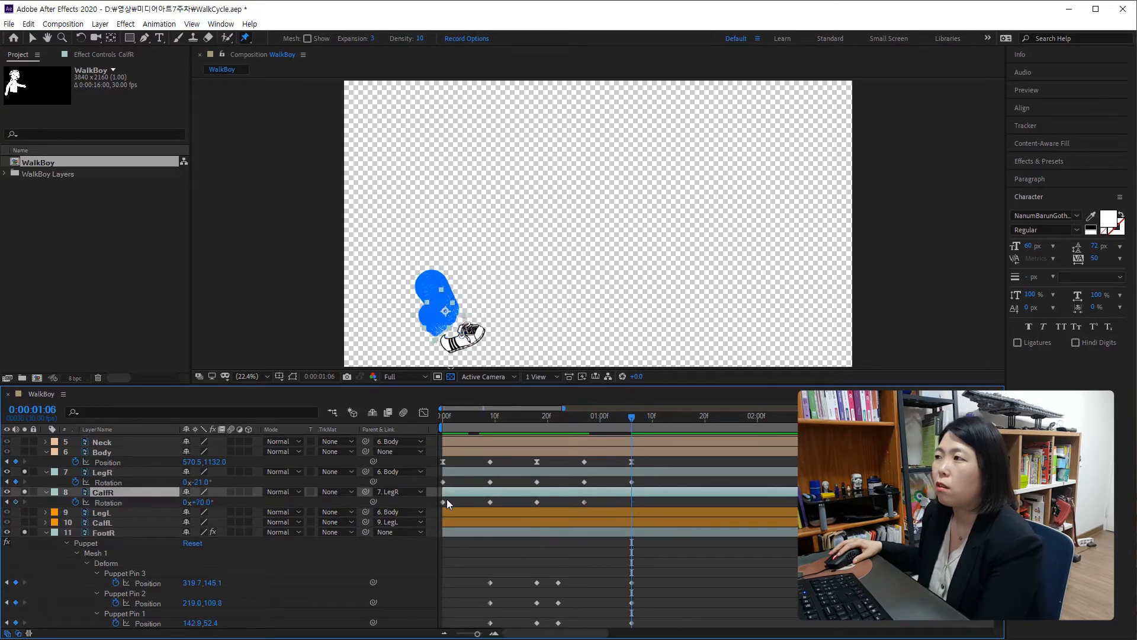
pyautogui.click(445, 502)
pyautogui.hotkey('ctrl', 'c')
pyautogui.hotkey('ctrl', 'v')
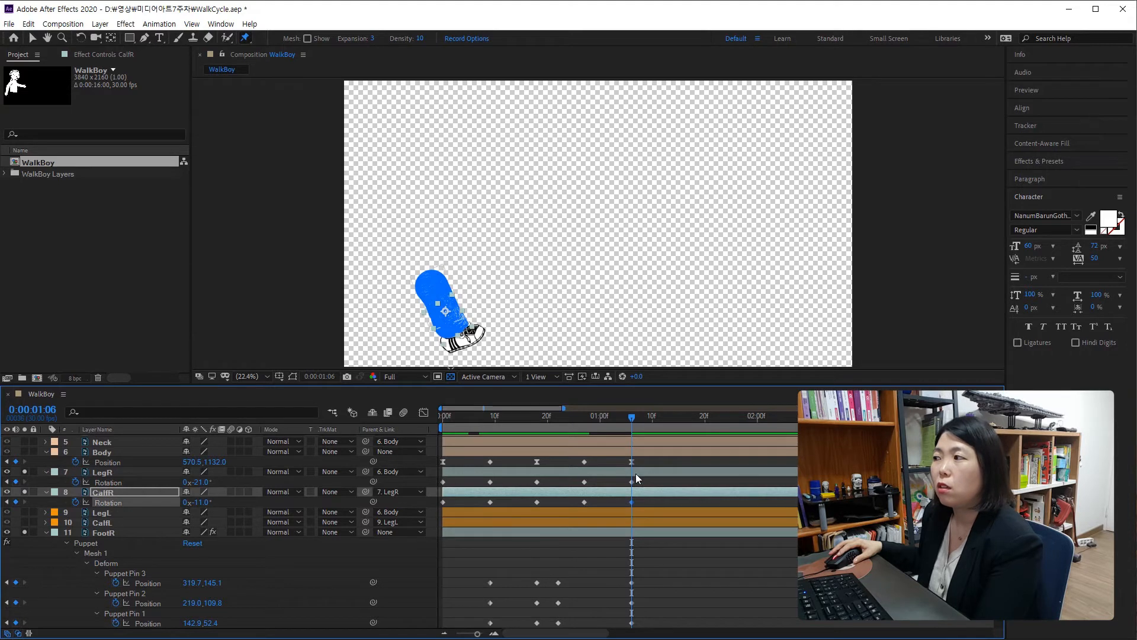
# Replace LegR's Rotation keyframe at 0:00:01:06 with a copy of the one at 0:00:00:00
pyautogui.click(631, 481)
pyautogui.press('Delete')
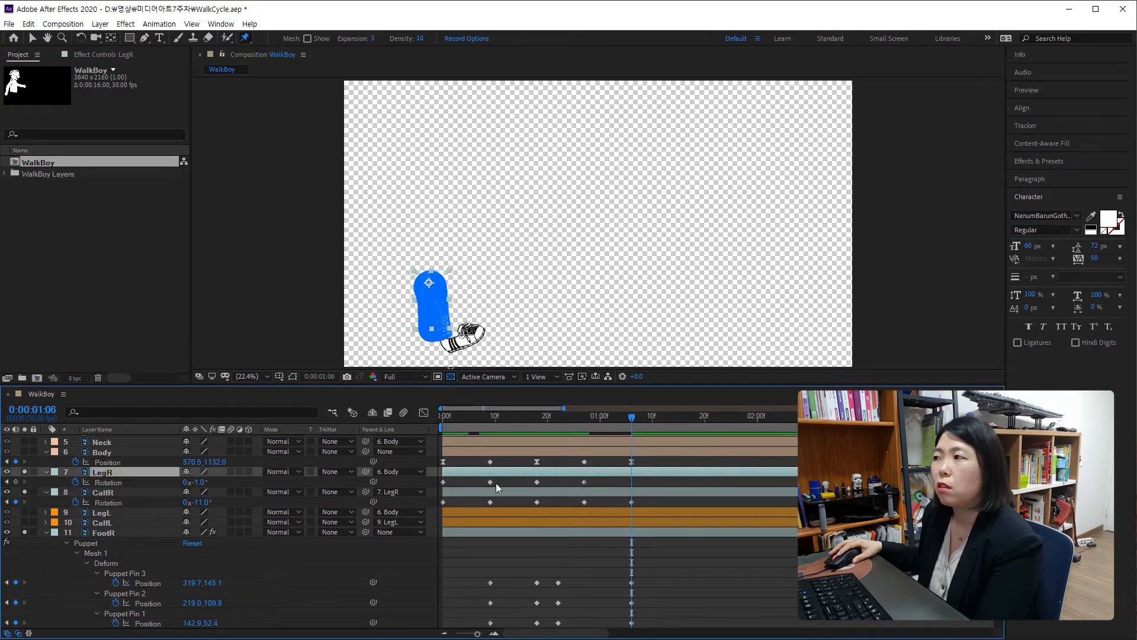
pyautogui.click(444, 482)
pyautogui.hotkey('ctrl', 'c')
pyautogui.hotkey('ctrl', 'v')
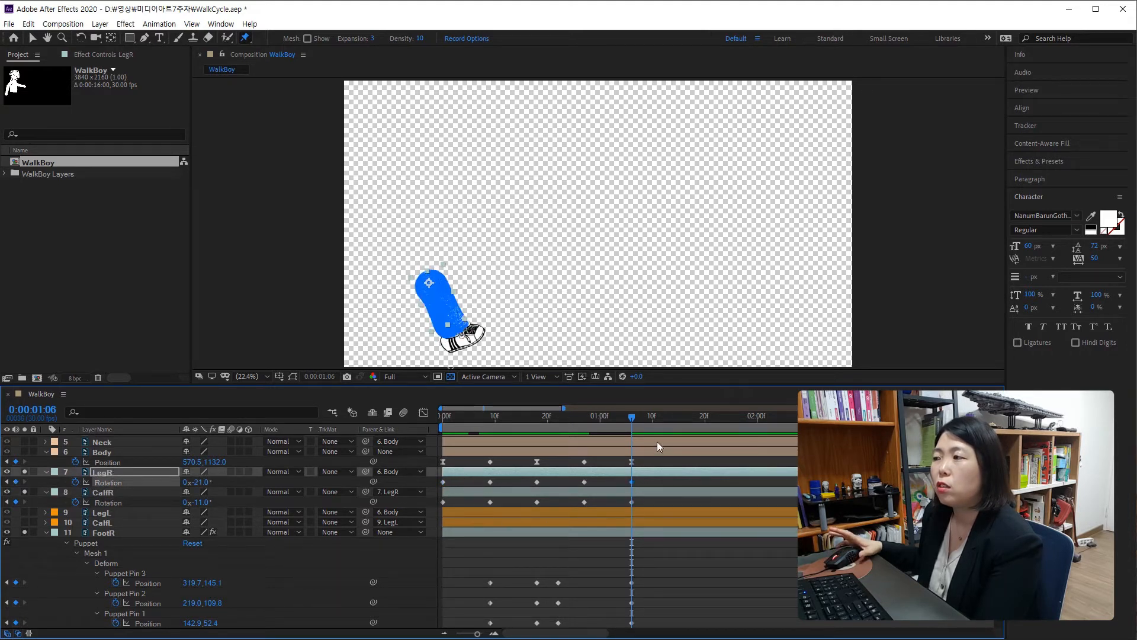
# Adjust FootR's Position and Rotation at 0:00:01:01 so the foot joins the calf, and check the motion up to 0:00:01:08
pyautogui.moveTo(631, 417); pyautogui.dragTo(604, 507)
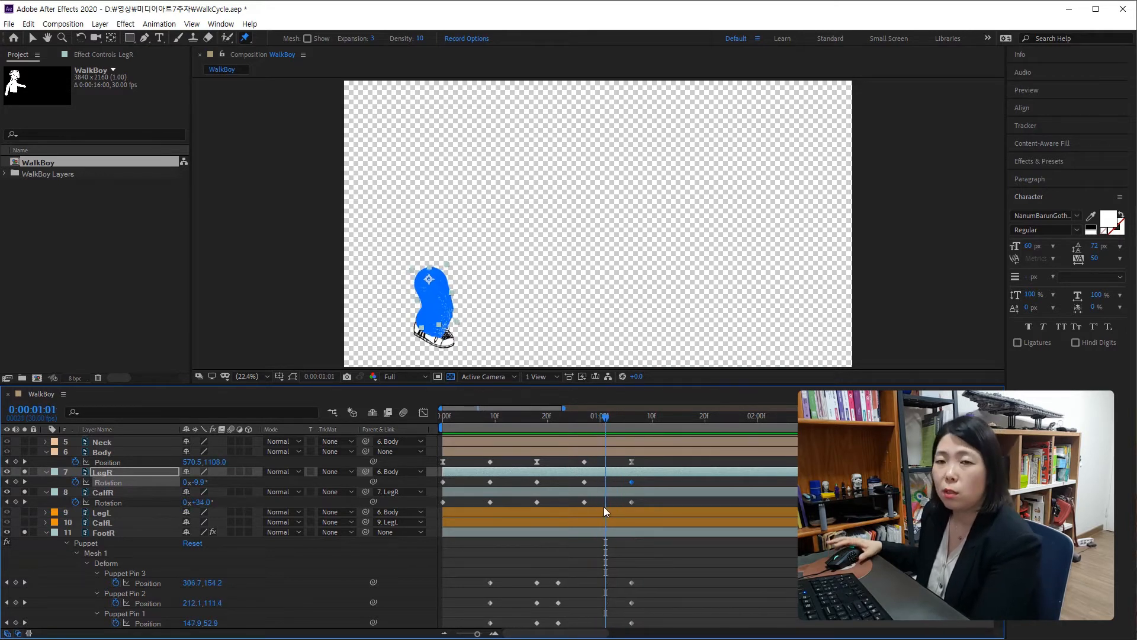
pyautogui.scroll(-2, 604, 508)
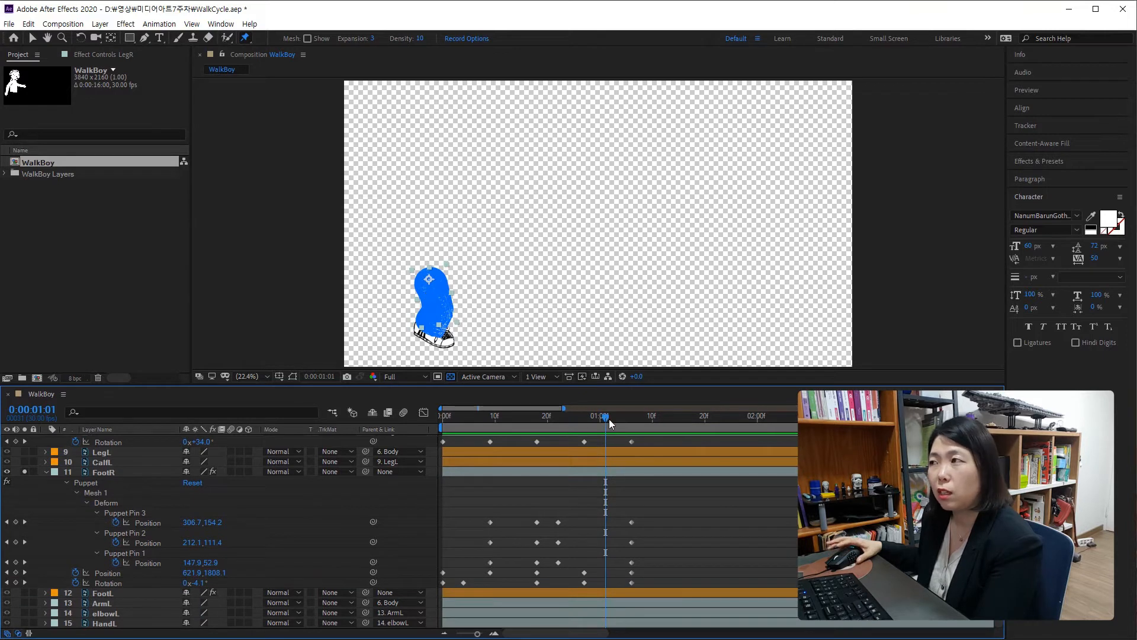
pyautogui.moveTo(609, 418)
pyautogui.mouseDown()
pyautogui.moveTo(580, 425)
pyautogui.moveTo(602, 425)
pyautogui.mouseUp()
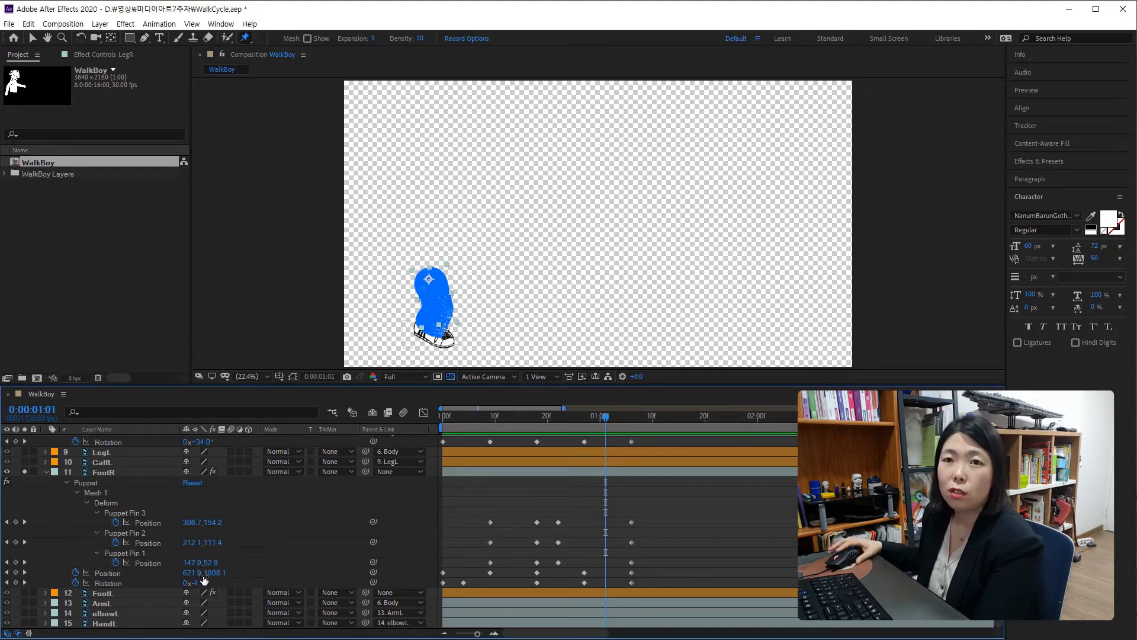
pyautogui.moveTo(212, 572); pyautogui.dragTo(179, 577)
pyautogui.moveTo(609, 418); pyautogui.dragTo(641, 468)
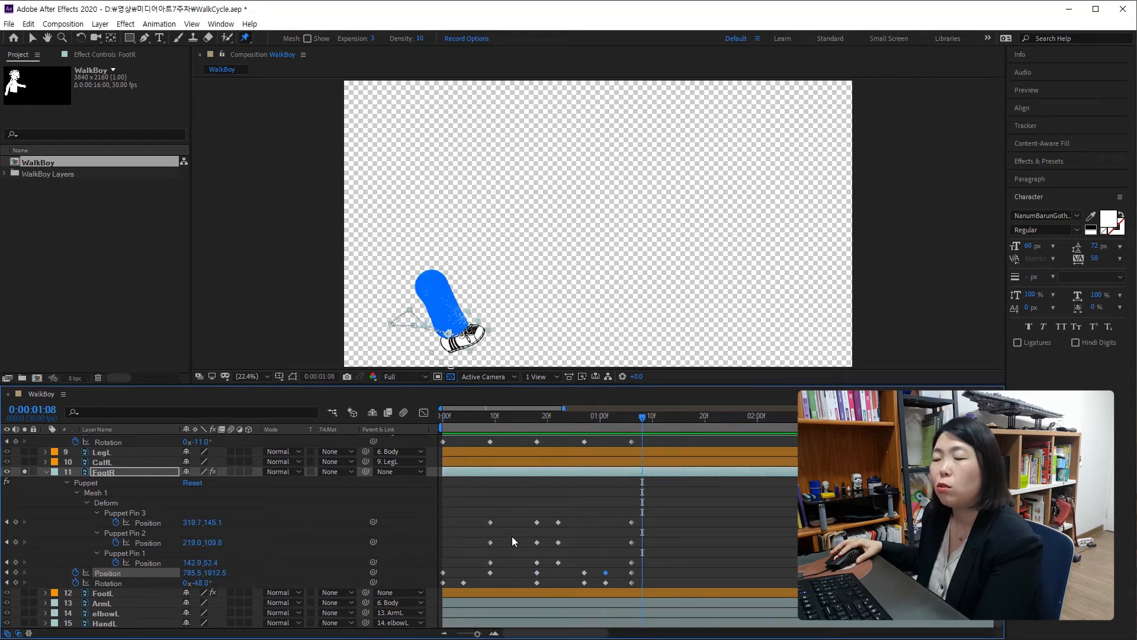
# Turn off solo for FootR, CalfR and LegR and preview the walk with the whole character shown
pyautogui.click(23, 471)
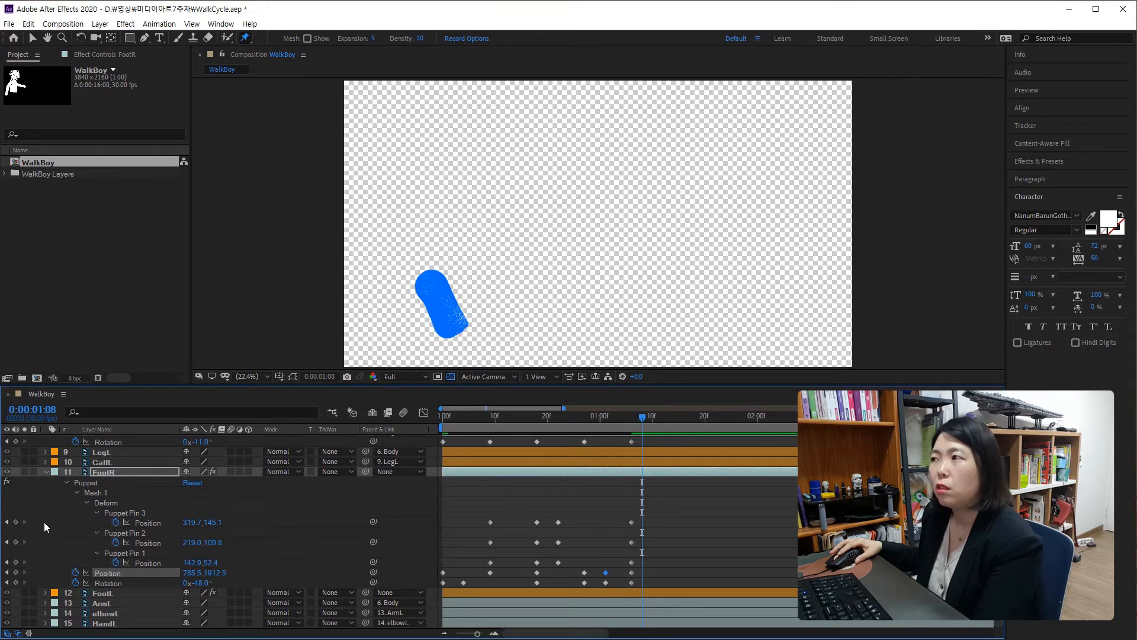
pyautogui.scroll(3, 44, 521)
pyautogui.click(24, 491)
pyautogui.click(24, 472)
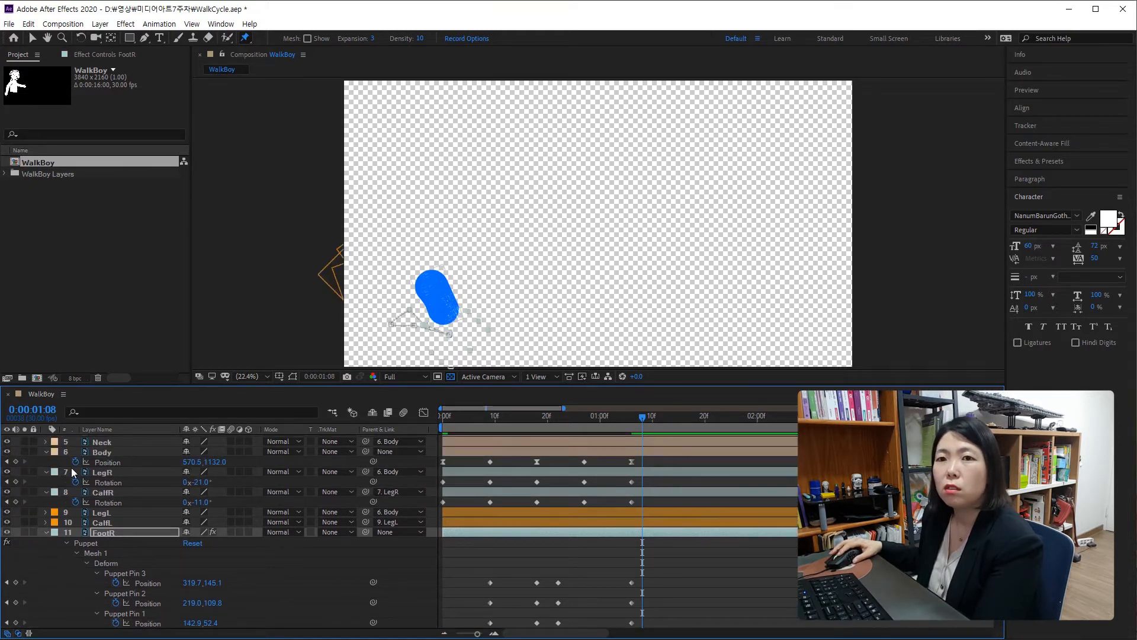
pyautogui.press('space')
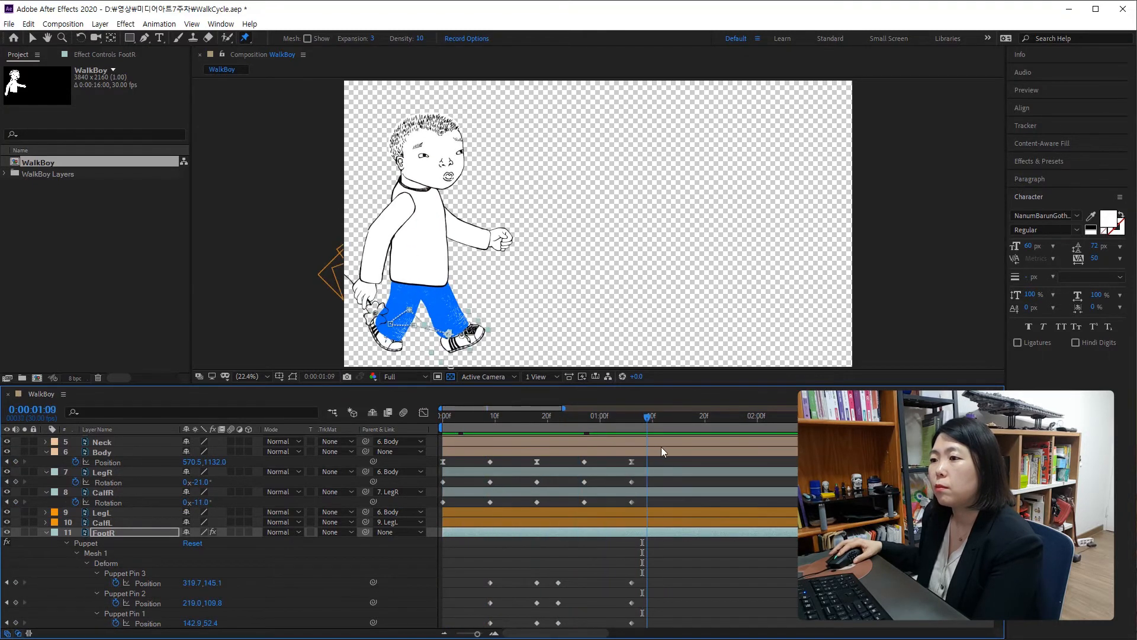
# Scrub the walk back to 0:00:01:04 and collapse FootR's expanded properties
pyautogui.moveTo(431, 478); pyautogui.dragTo(623, 495)
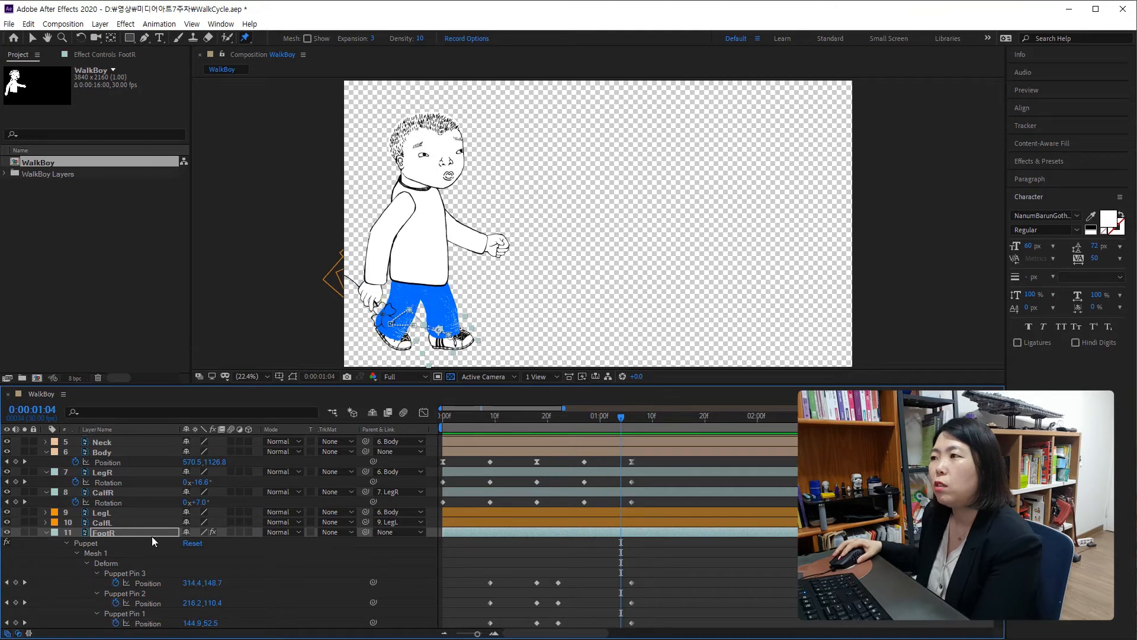
pyautogui.click(137, 530)
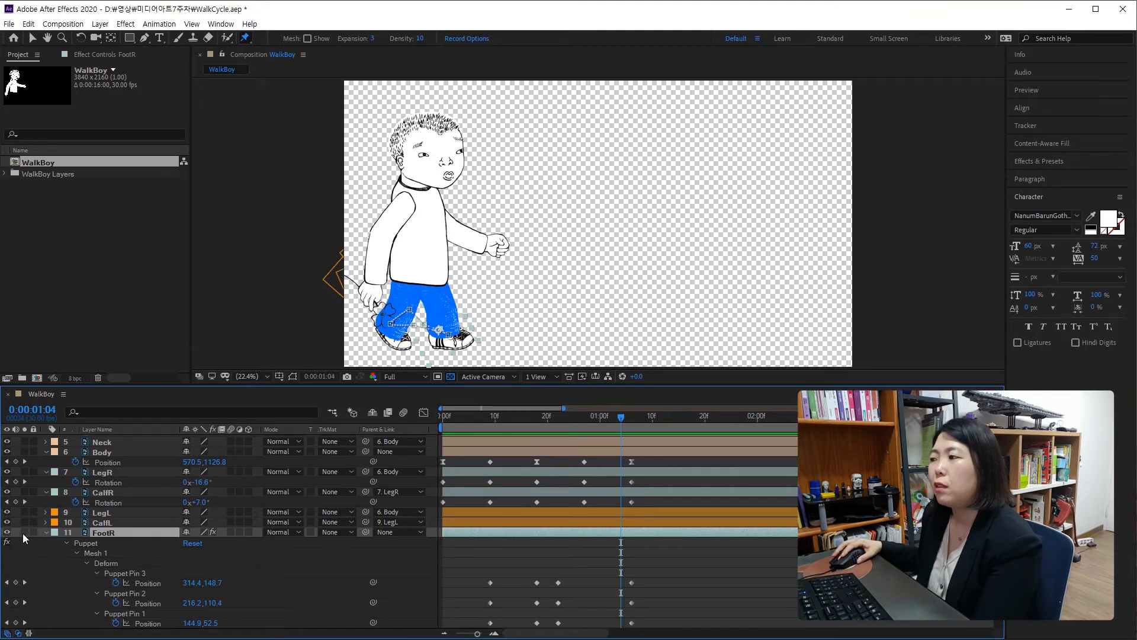
pyautogui.click(46, 532)
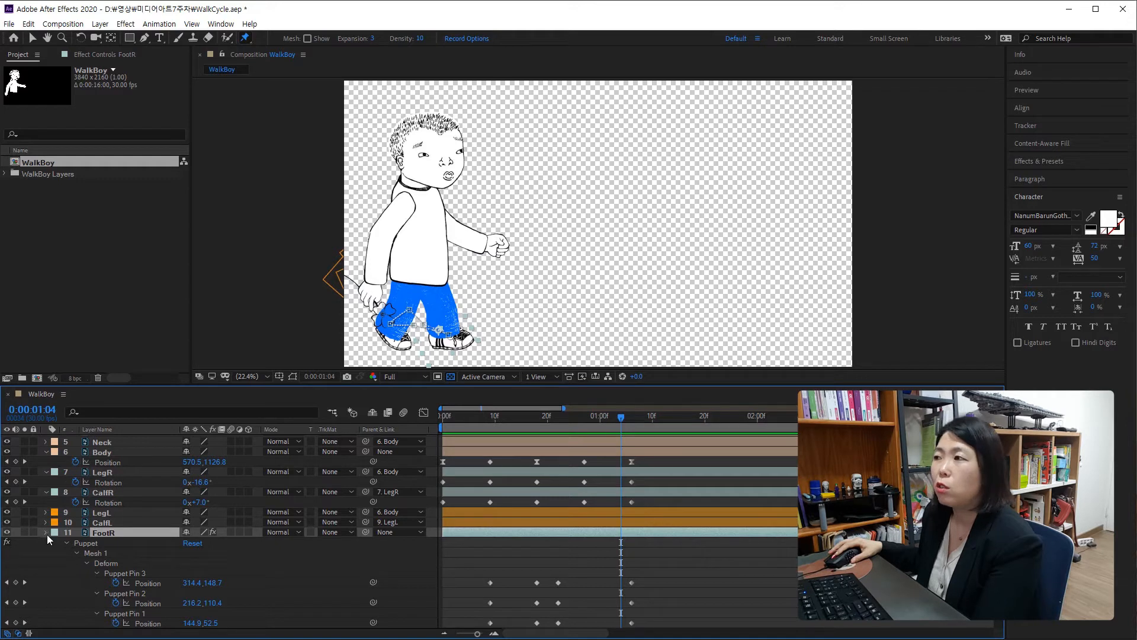
pyautogui.click(116, 582)
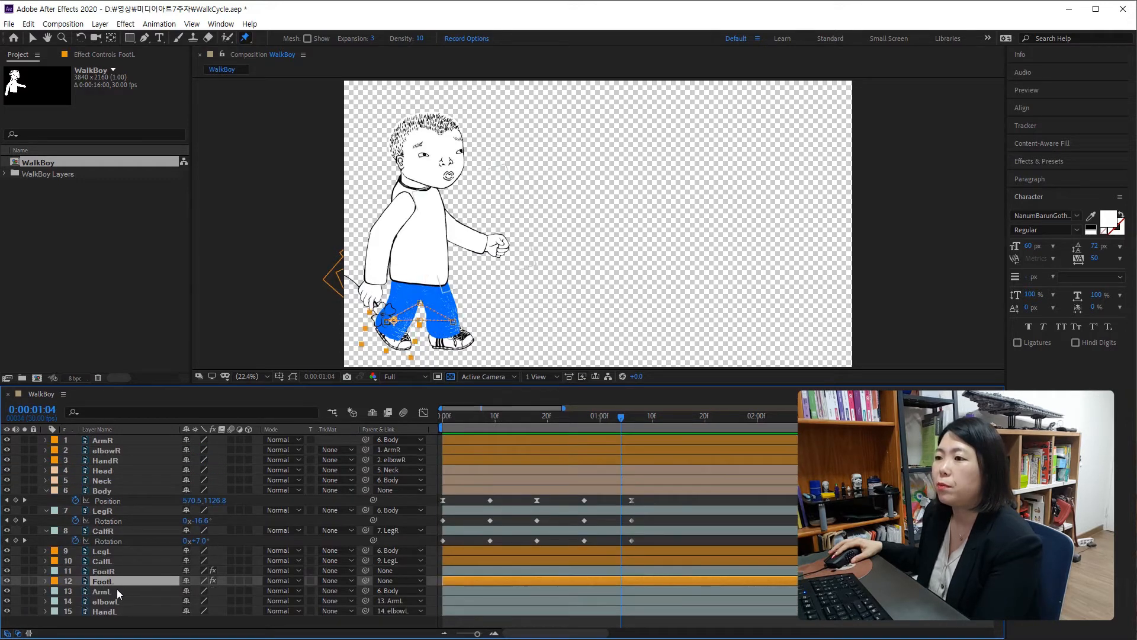
pyautogui.keyDown('ctrl'); pyautogui.click(118, 592); pyautogui.keyUp('ctrl')
pyautogui.keyDown('ctrl'); pyautogui.click(120, 600); pyautogui.keyUp('ctrl')
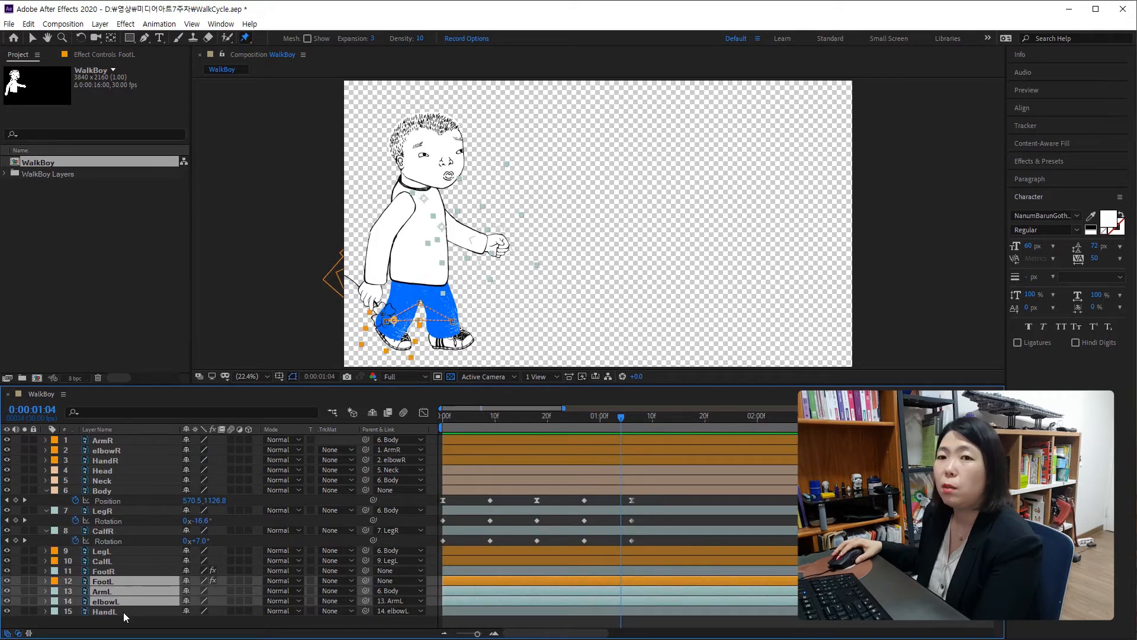
pyautogui.keyDown('ctrl'); pyautogui.click(123, 612); pyautogui.keyUp('ctrl')
# Move the FootL layer above FootR so it sits directly below CalfL
pyautogui.click(115, 550)
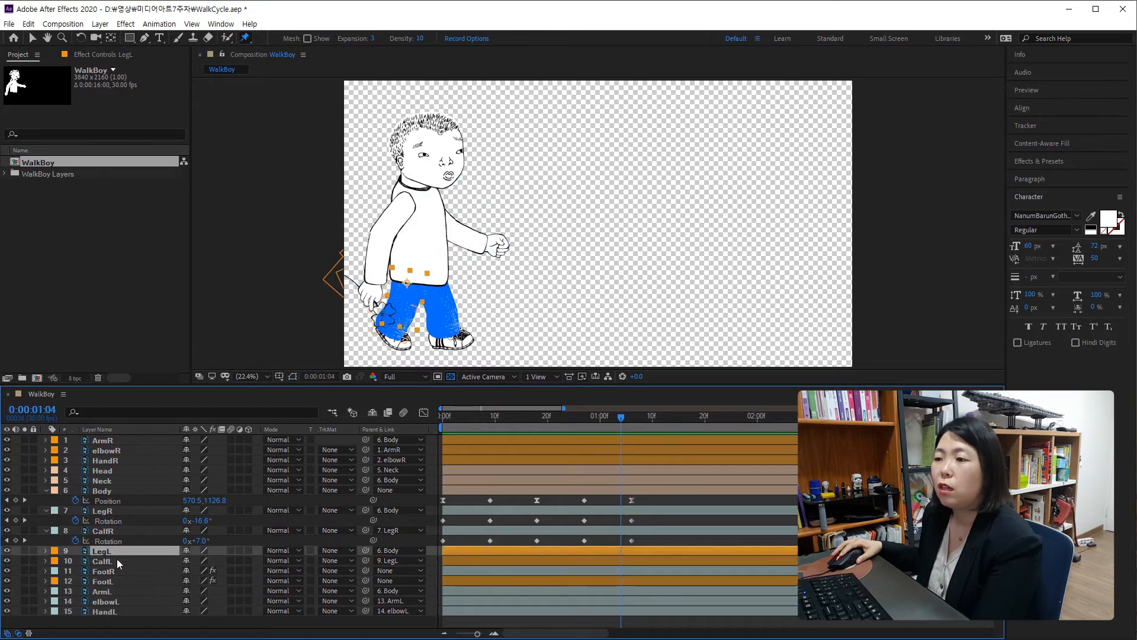
pyautogui.keyDown('ctrl'); pyautogui.click(116, 559); pyautogui.keyUp('ctrl')
pyautogui.keyDown('ctrl'); pyautogui.click(119, 580); pyautogui.keyUp('ctrl')
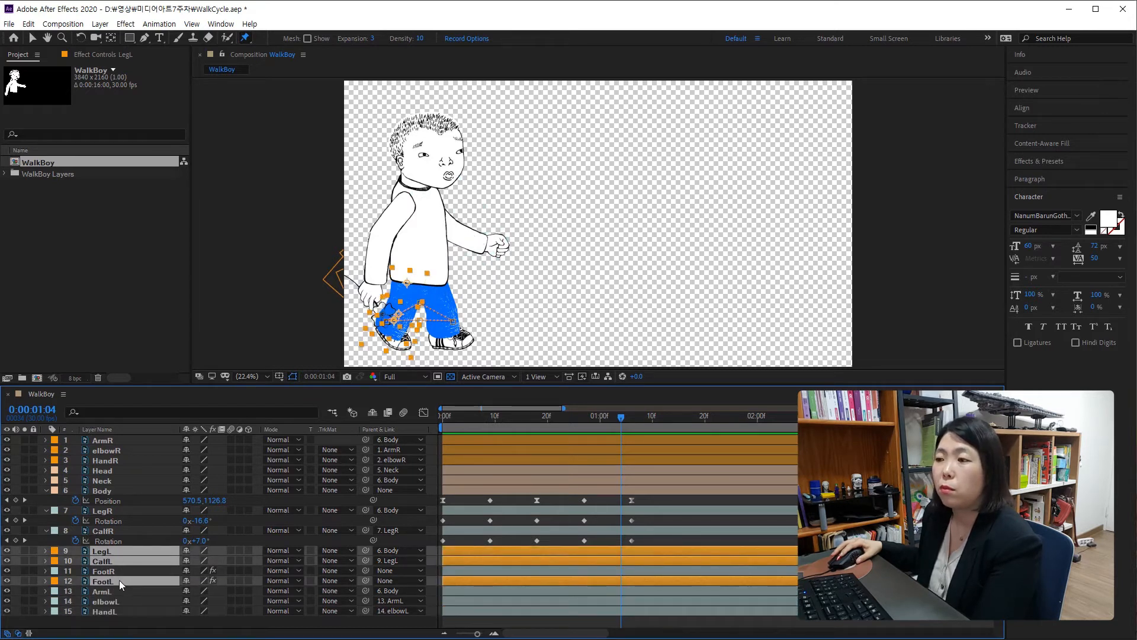
pyautogui.click(116, 583)
pyautogui.moveTo(116, 579); pyautogui.dragTo(124, 567)
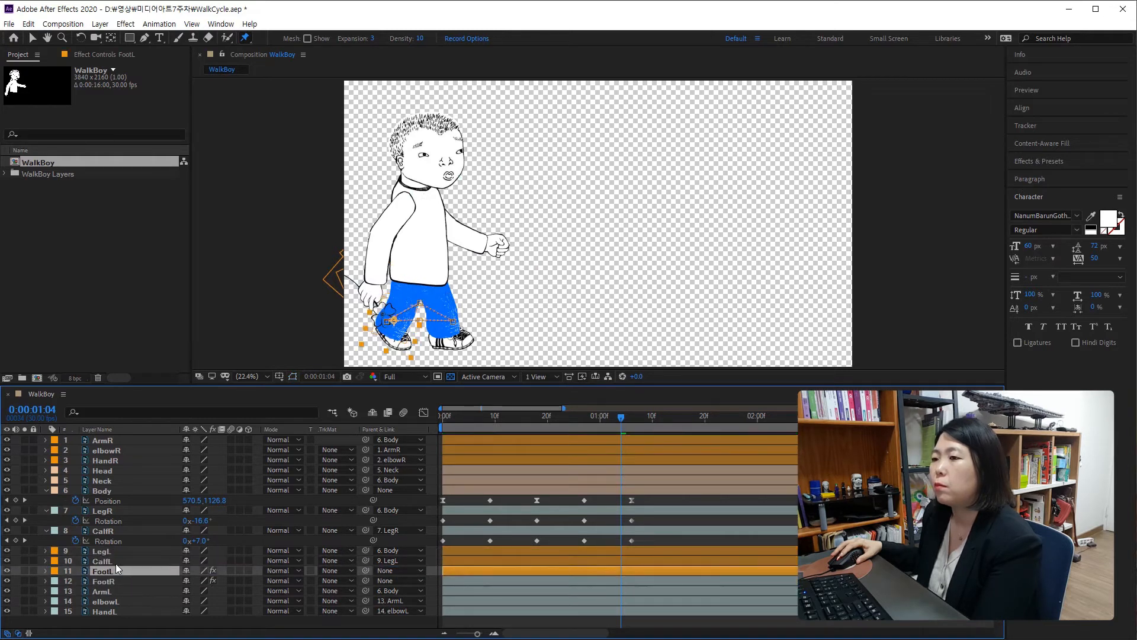
# Move the LegL, CalfL and FootL layers together above LegR, directly below Body
pyautogui.click(115, 560)
pyautogui.click(115, 553)
pyautogui.click(115, 569)
pyautogui.keyDown('ctrl'); pyautogui.click(117, 560); pyautogui.keyUp('ctrl')
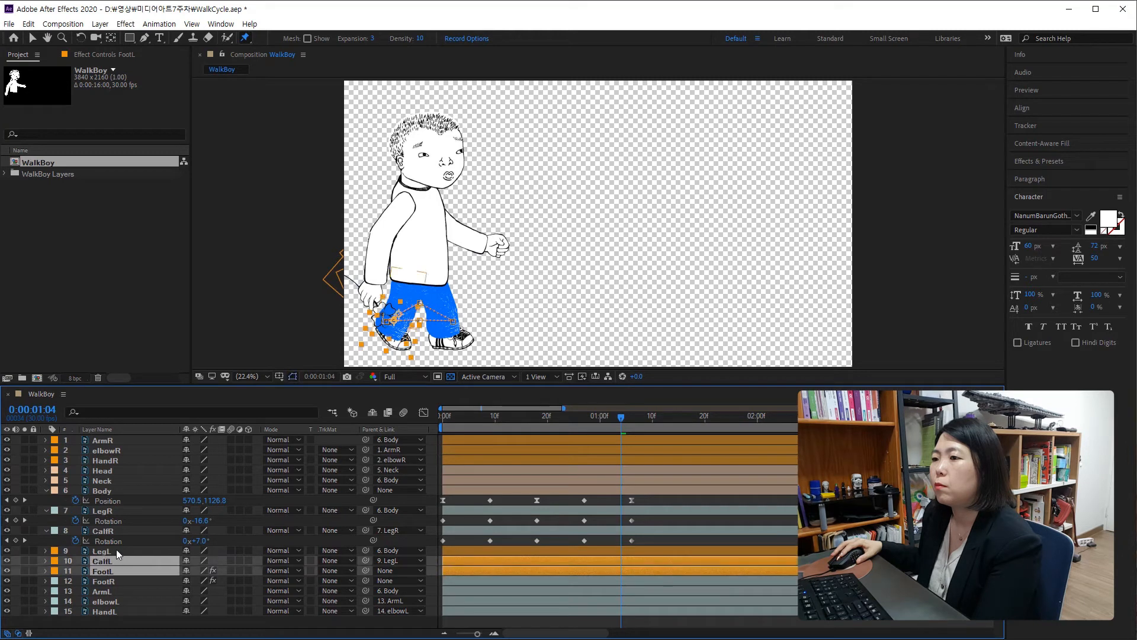
pyautogui.keyDown('ctrl'); pyautogui.click(108, 551); pyautogui.keyUp('ctrl')
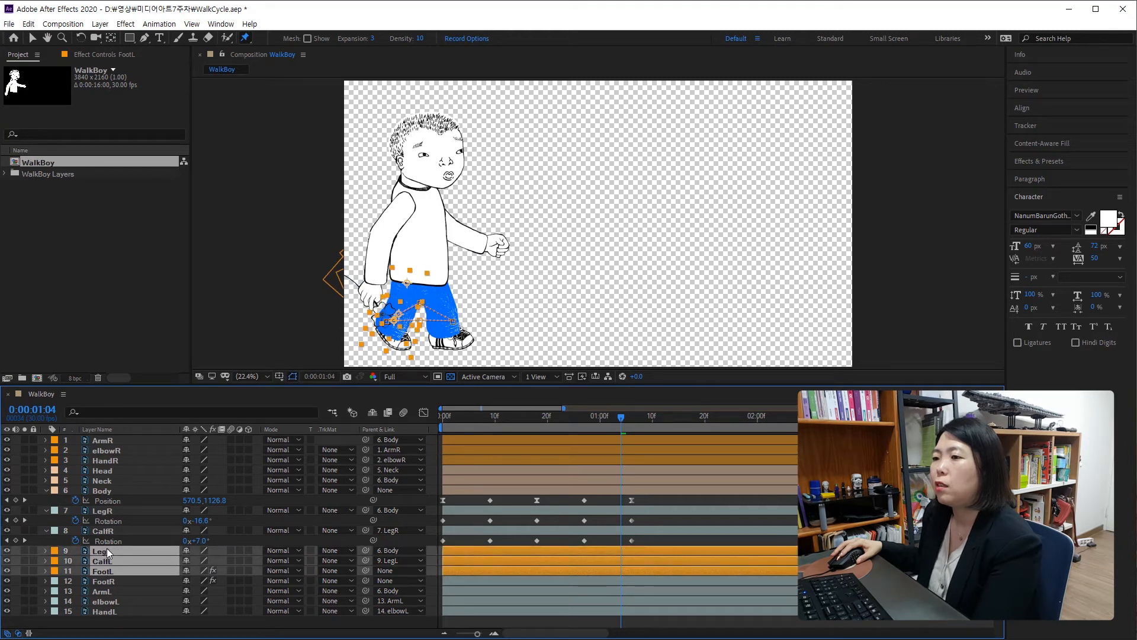
pyautogui.moveTo(106, 548); pyautogui.dragTo(108, 509)
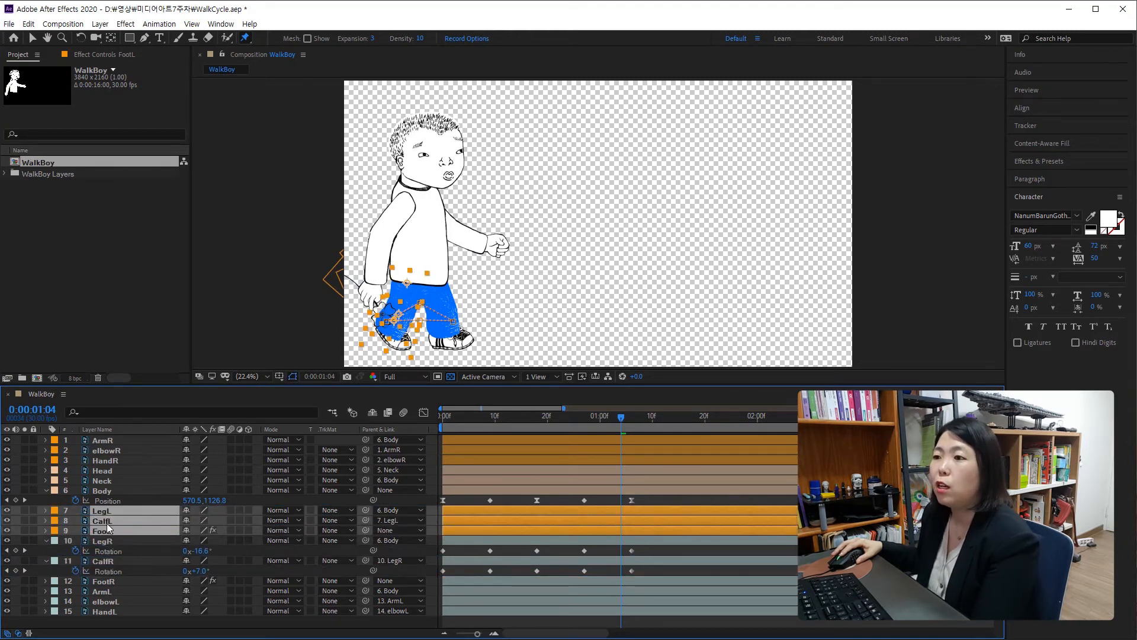
# Collapse the expanded properties of the FootL, LegR and CalfR layers
pyautogui.click(46, 531)
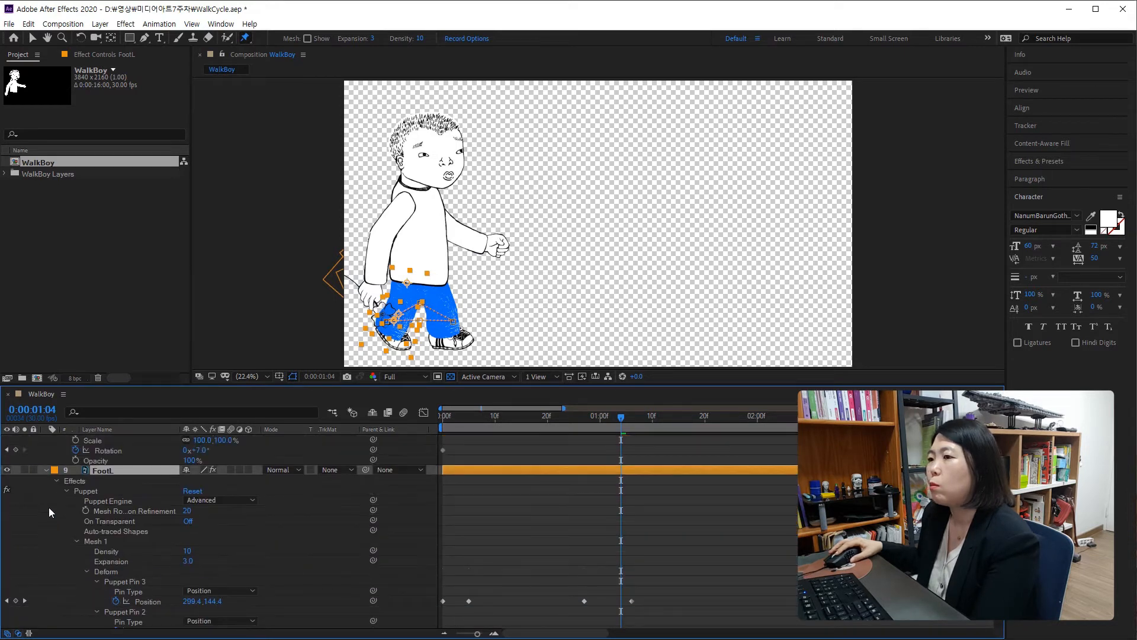
pyautogui.click(46, 470)
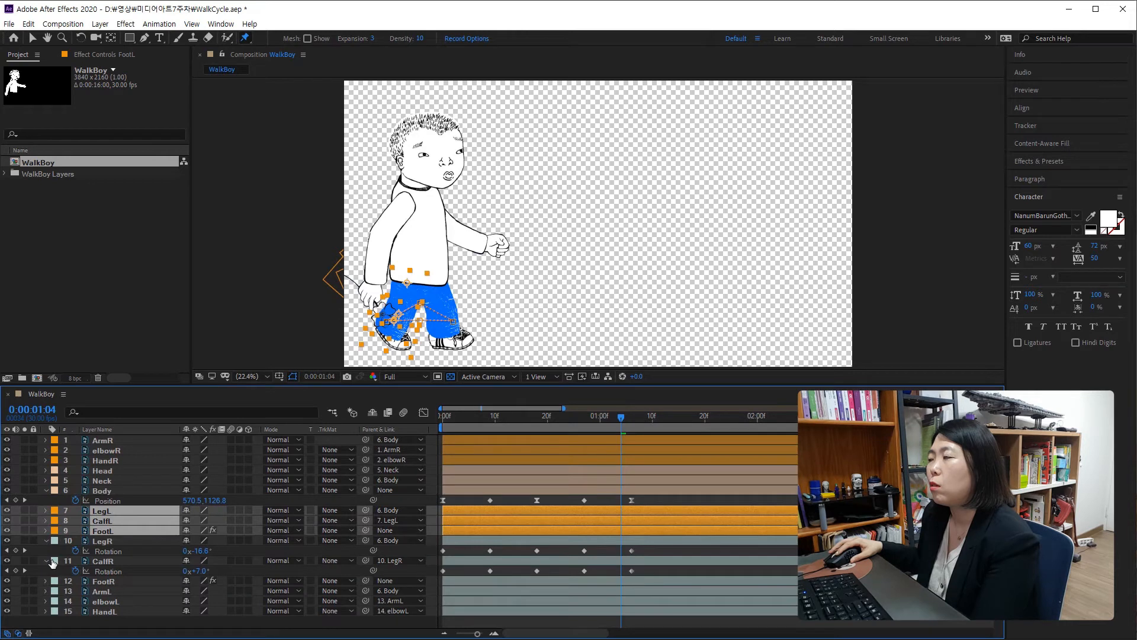
pyautogui.click(115, 541)
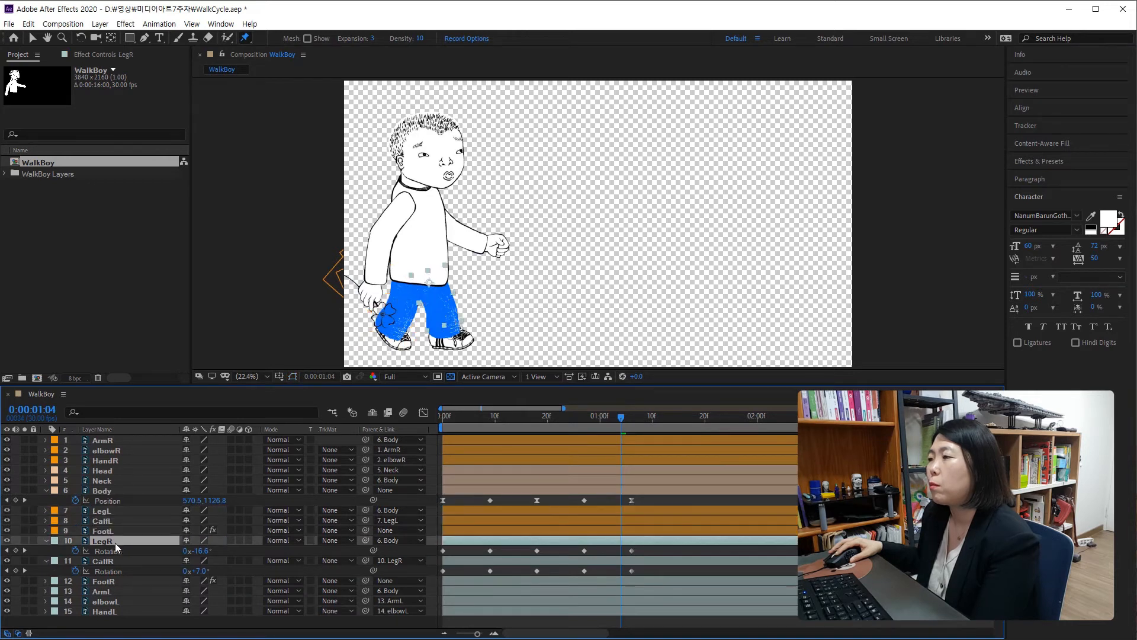
pyautogui.click(45, 540)
pyautogui.click(46, 550)
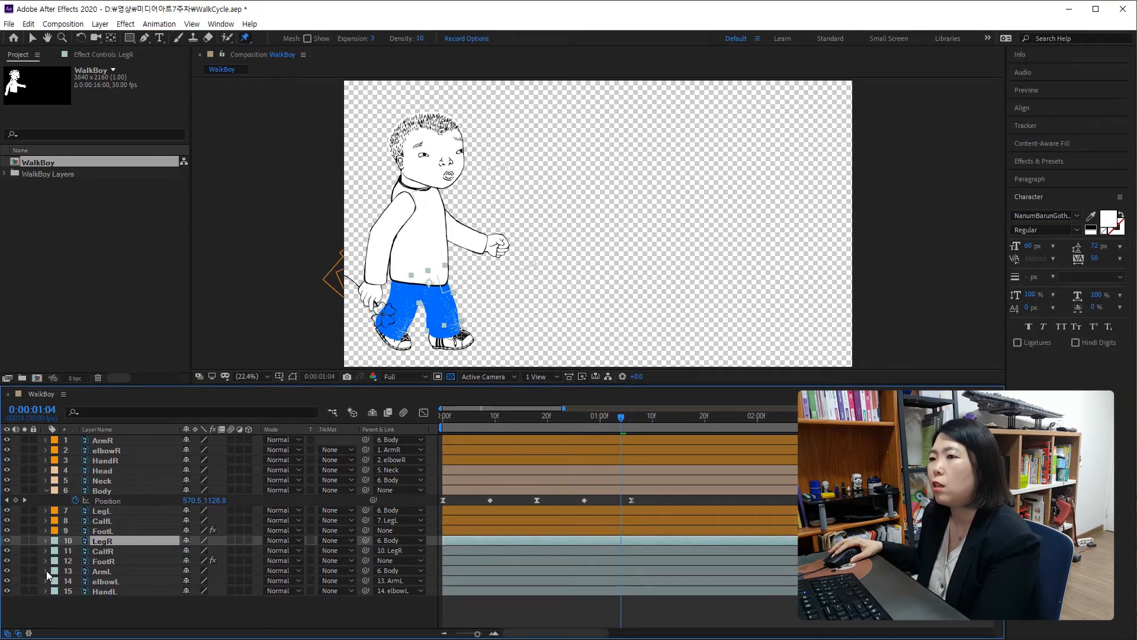
# Reveal only the keyframed properties of the LegL, CalfL and FootL layers
pyautogui.click(106, 509)
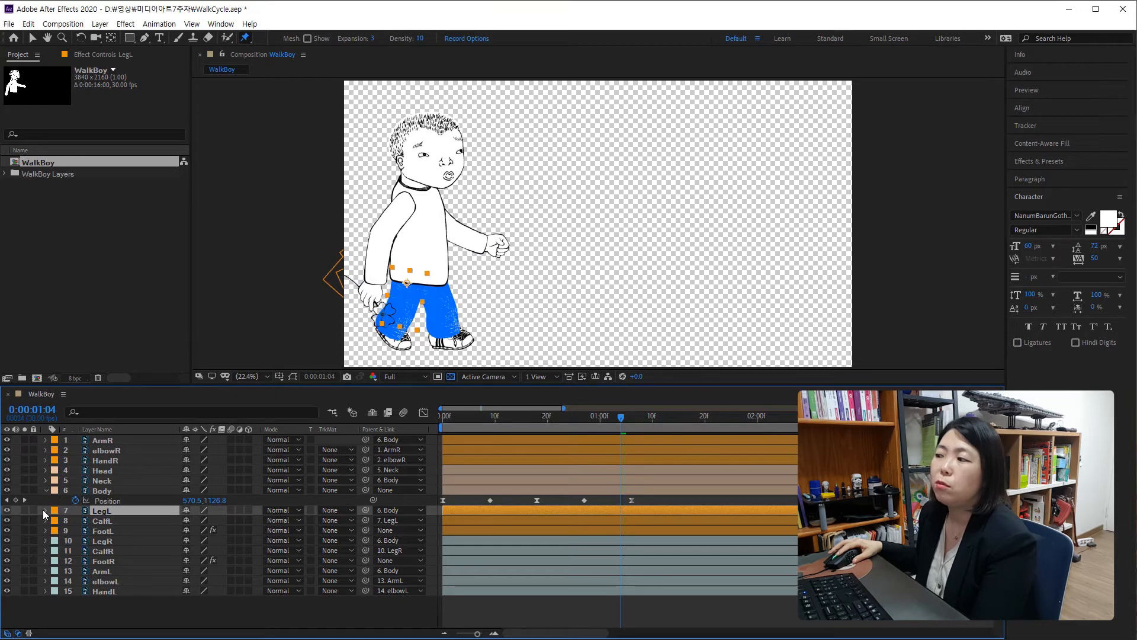
pyautogui.keyDown('shift'); pyautogui.click(105, 523); pyautogui.keyUp('shift')
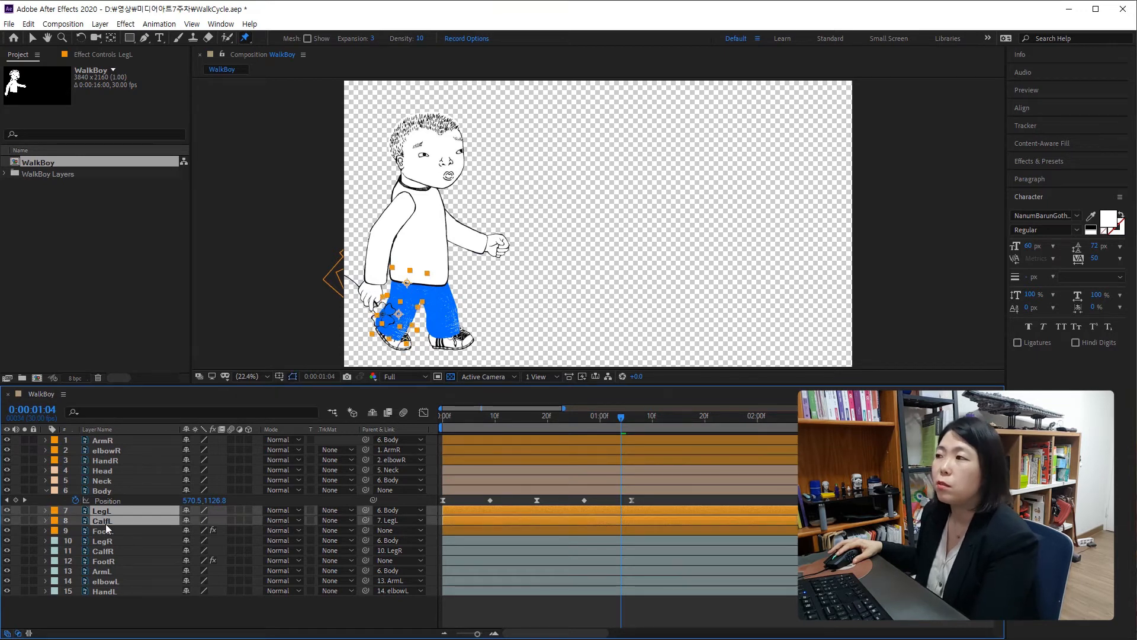
pyautogui.keyDown('shift'); pyautogui.click(109, 533); pyautogui.keyUp('shift')
pyautogui.press('u')
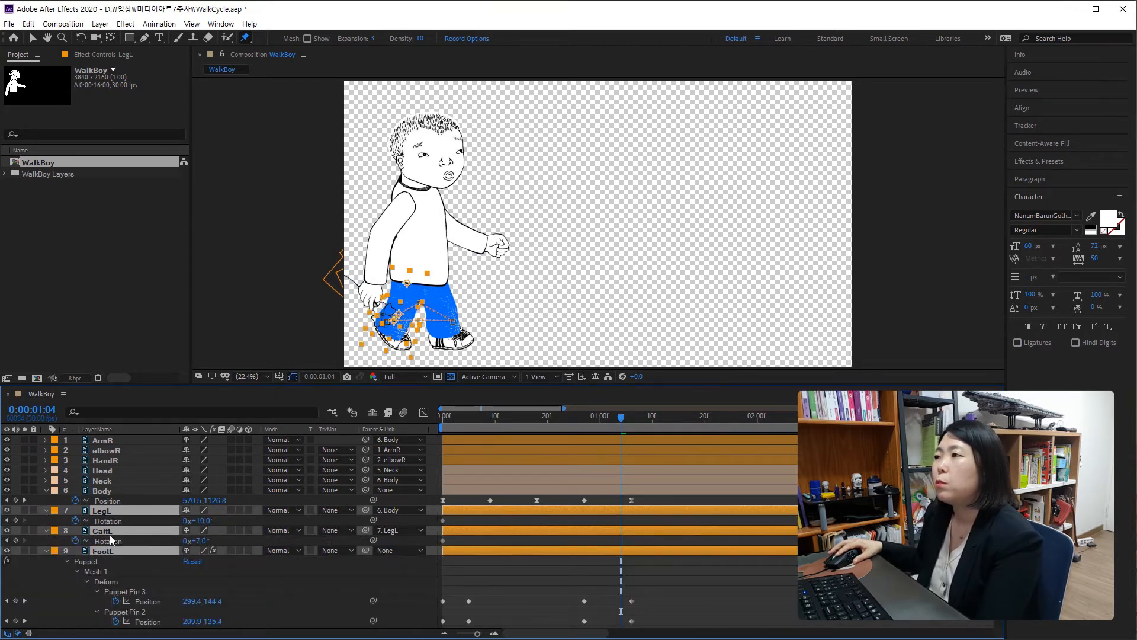
pyautogui.scroll(-3, 322, 539)
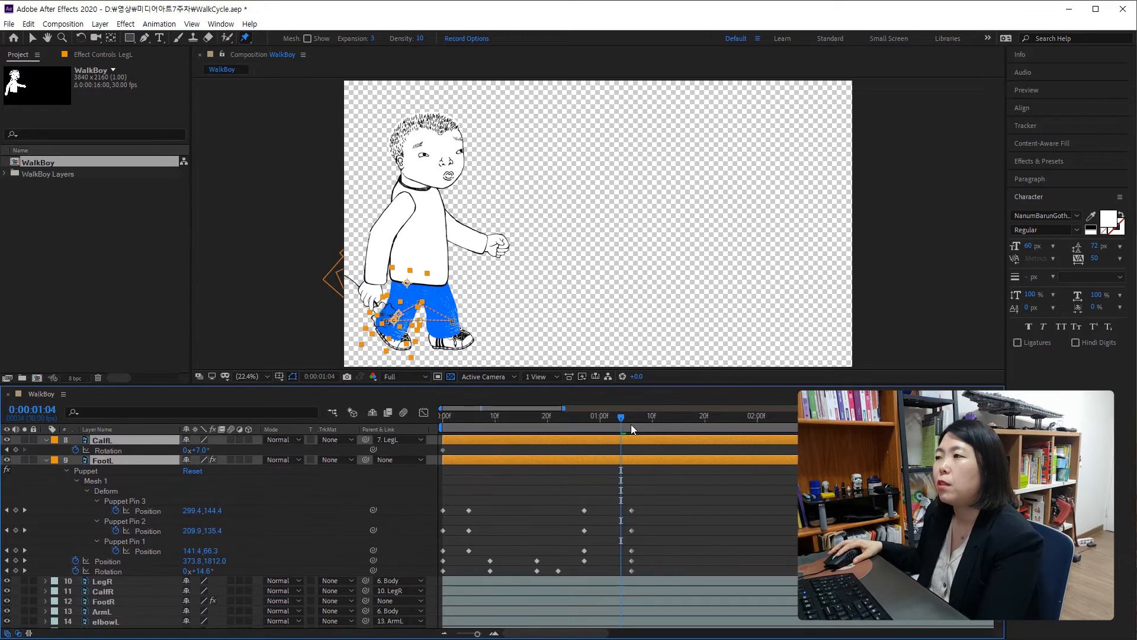
# Review the starting pose, and at 0:00:00:18 set LegL's Rotation to -60° and CalfL's Rotation to -3°
pyautogui.moveTo(597, 420); pyautogui.dragTo(441, 432)
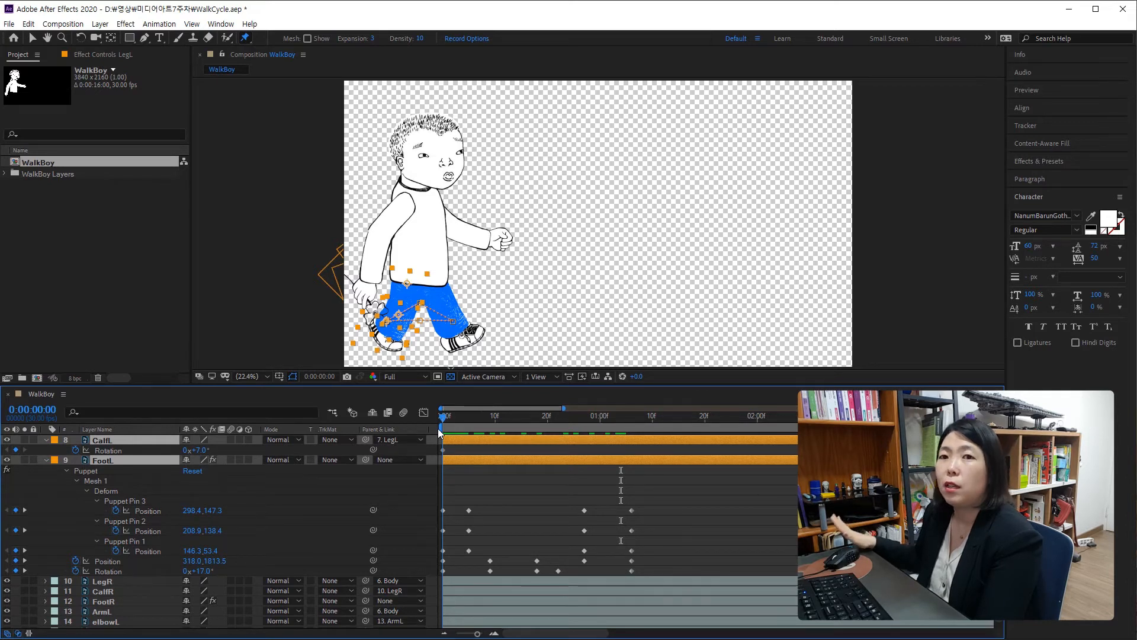
pyautogui.moveTo(438, 428); pyautogui.dragTo(535, 437)
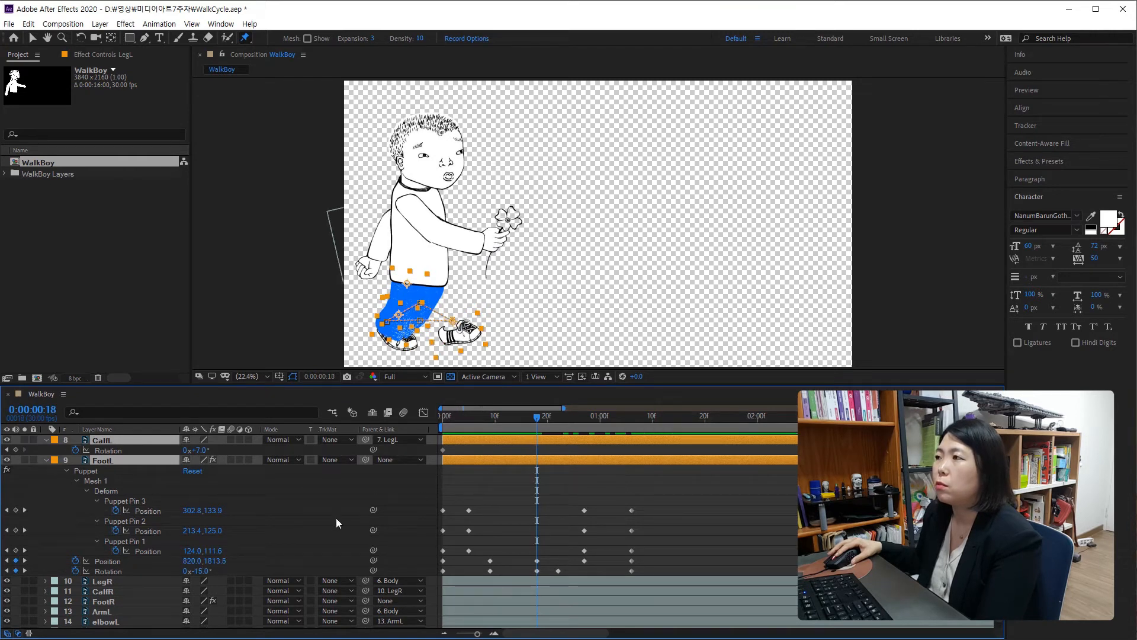
pyautogui.scroll(3, 333, 520)
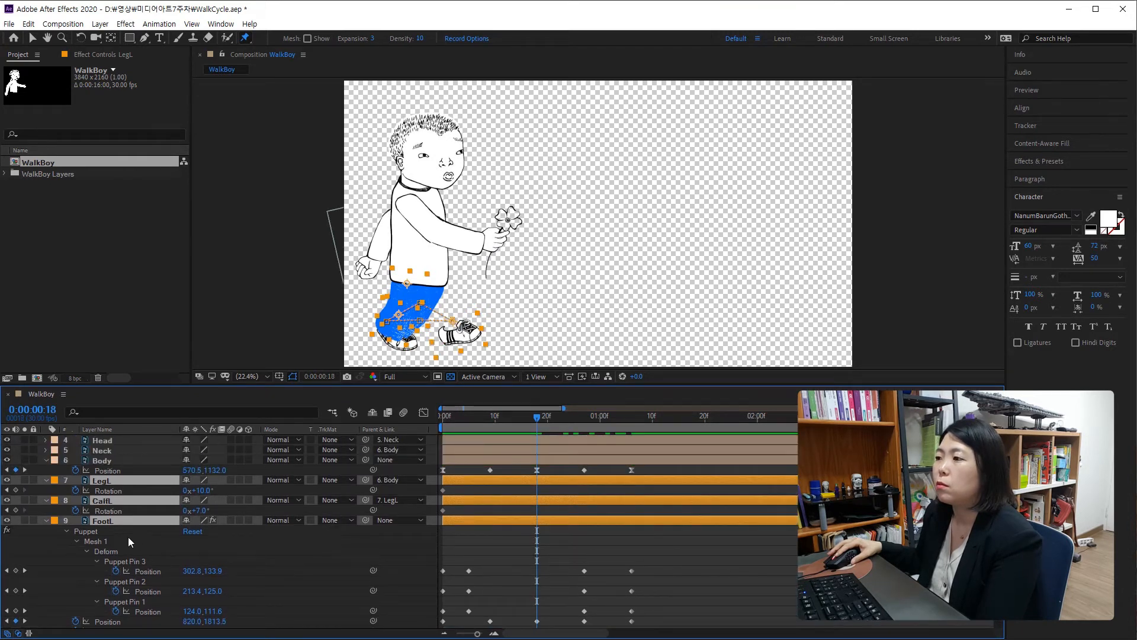
pyautogui.click(137, 481)
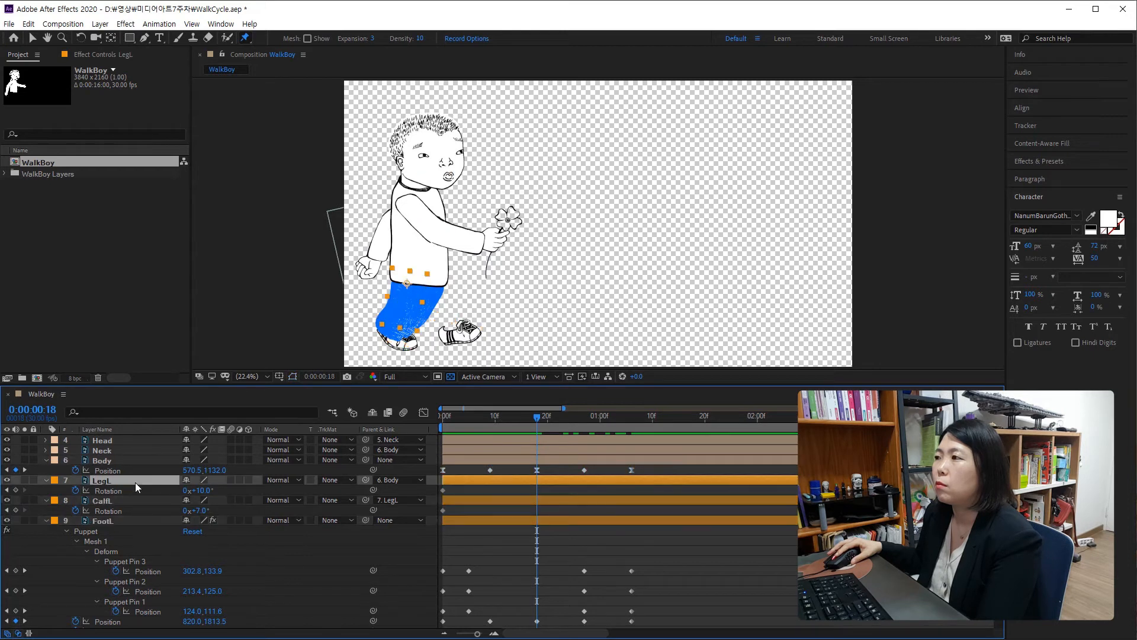
pyautogui.moveTo(204, 491); pyautogui.dragTo(172, 499)
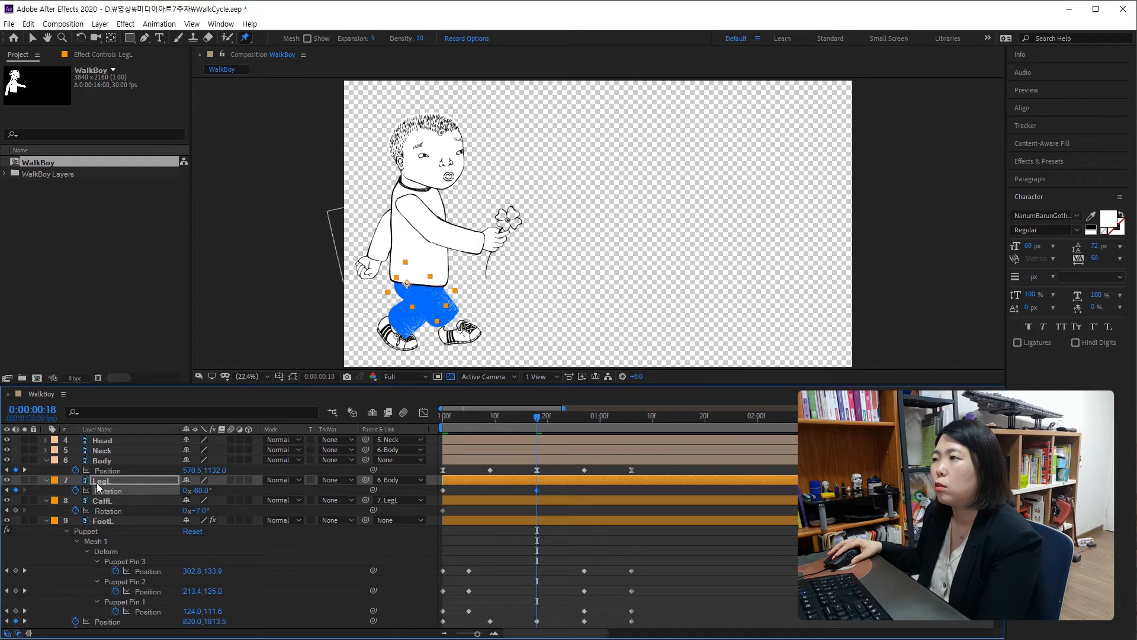
pyautogui.click(102, 501)
pyautogui.moveTo(201, 512); pyautogui.dragTo(197, 510)
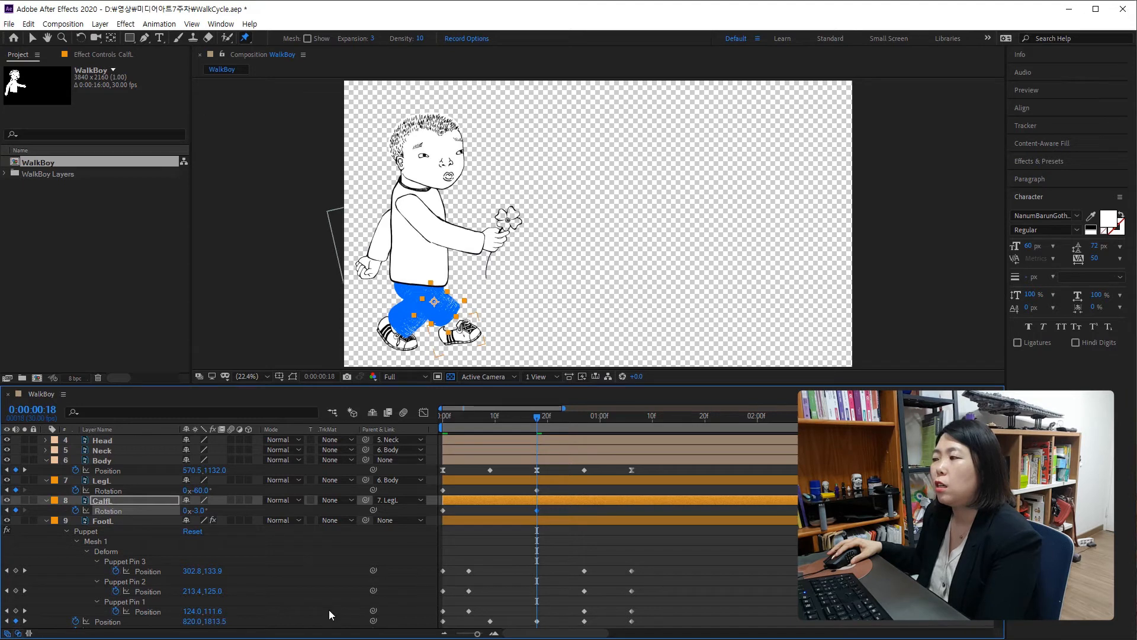
# Join FootL to the calf at 0:00:00:18 with Position 799.0, 1756.5 and Rotation -39°
pyautogui.scroll(-3, 297, 604)
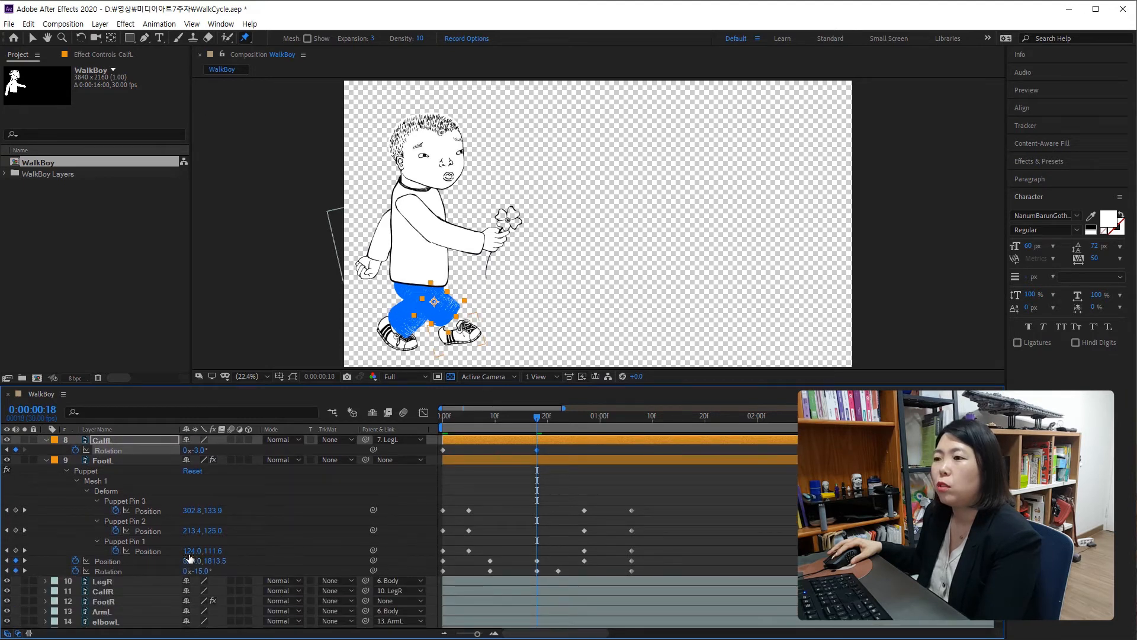
pyautogui.moveTo(212, 563)
pyautogui.mouseDown()
pyautogui.moveTo(192, 558)
pyautogui.moveTo(209, 570)
pyautogui.moveTo(186, 571)
pyautogui.moveTo(199, 550)
pyautogui.moveTo(174, 562)
pyautogui.moveTo(197, 570)
pyautogui.mouseUp()
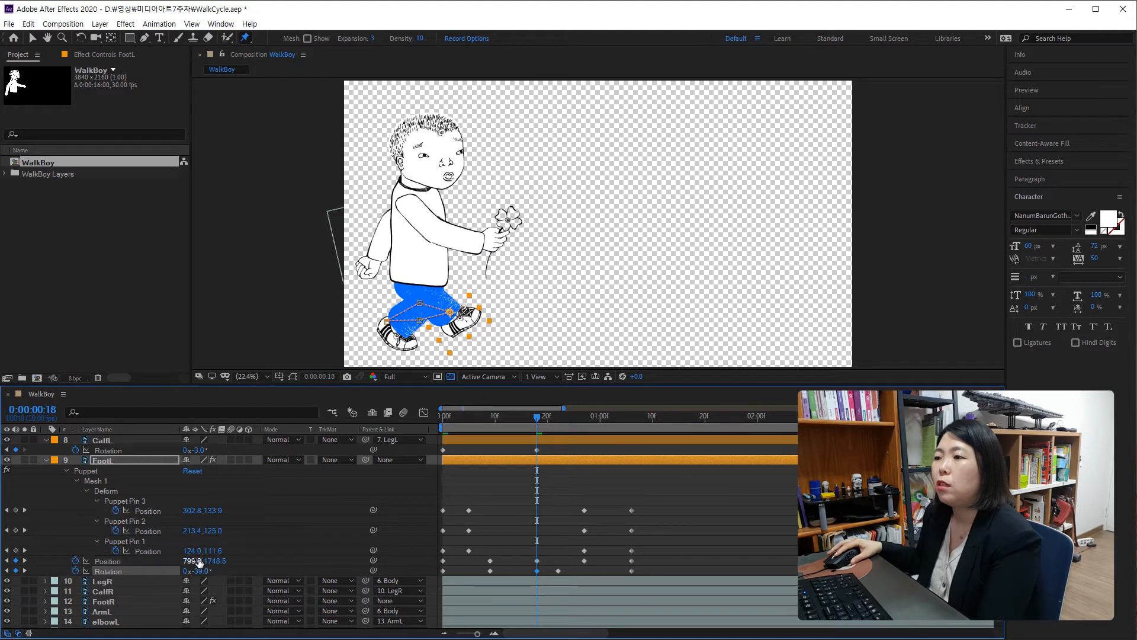
pyautogui.click(346, 560)
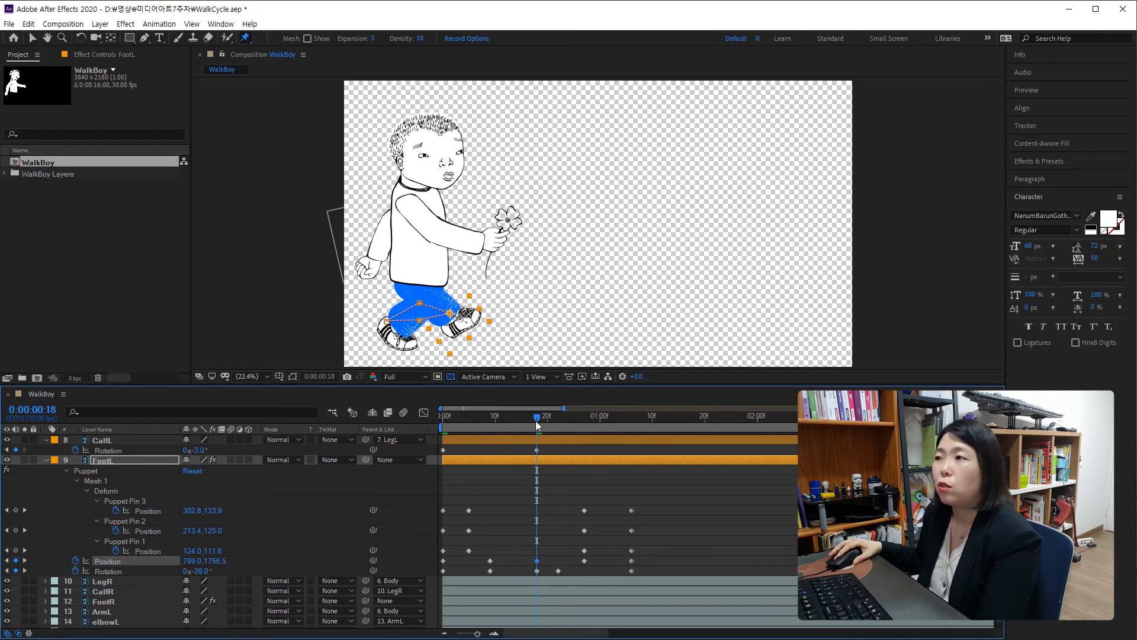
# At 0:00:01:06, set LegL's Rotation to 6° and CalfL's Rotation to 38°
pyautogui.moveTo(536, 421); pyautogui.dragTo(628, 447)
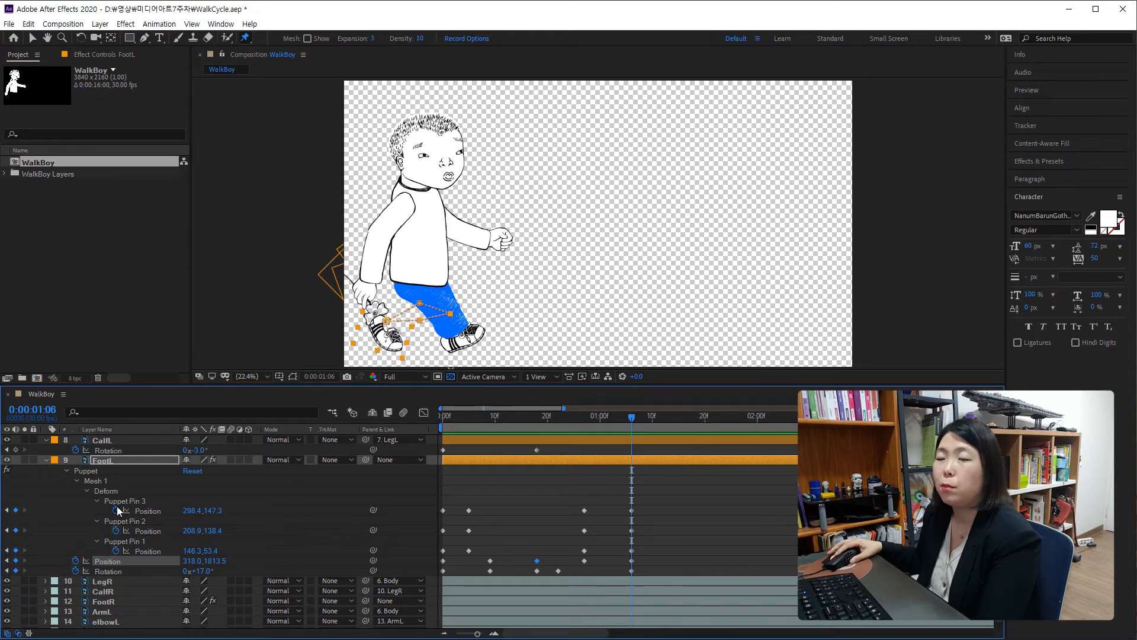
pyautogui.scroll(2, 119, 510)
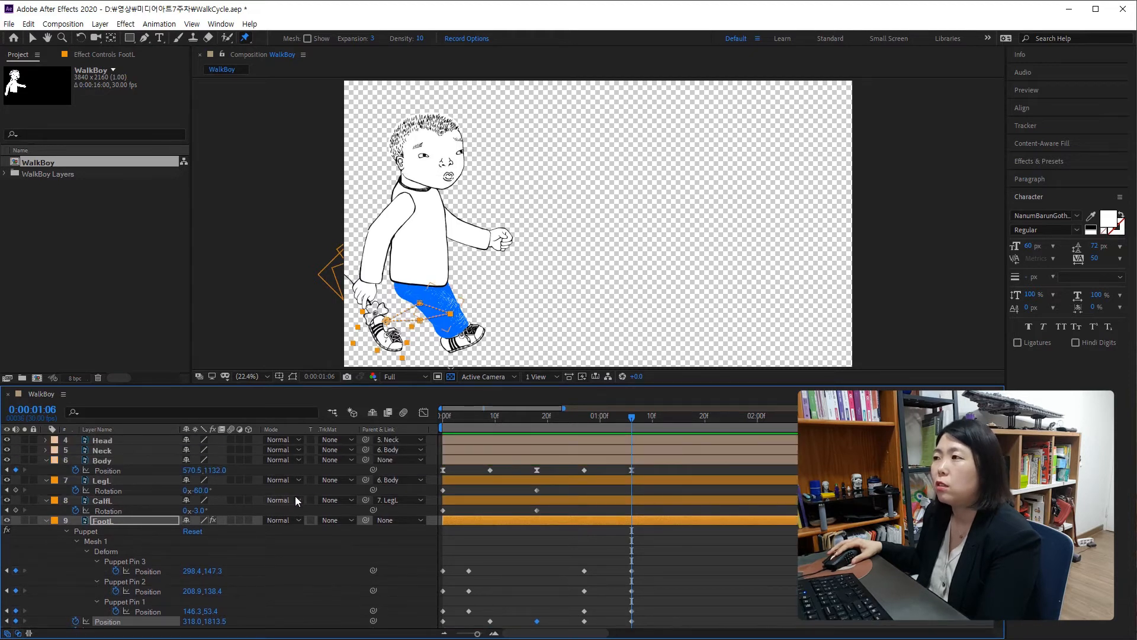
pyautogui.scroll(-1, 295, 501)
pyautogui.scroll(1, 242, 533)
pyautogui.moveTo(196, 490); pyautogui.dragTo(231, 512)
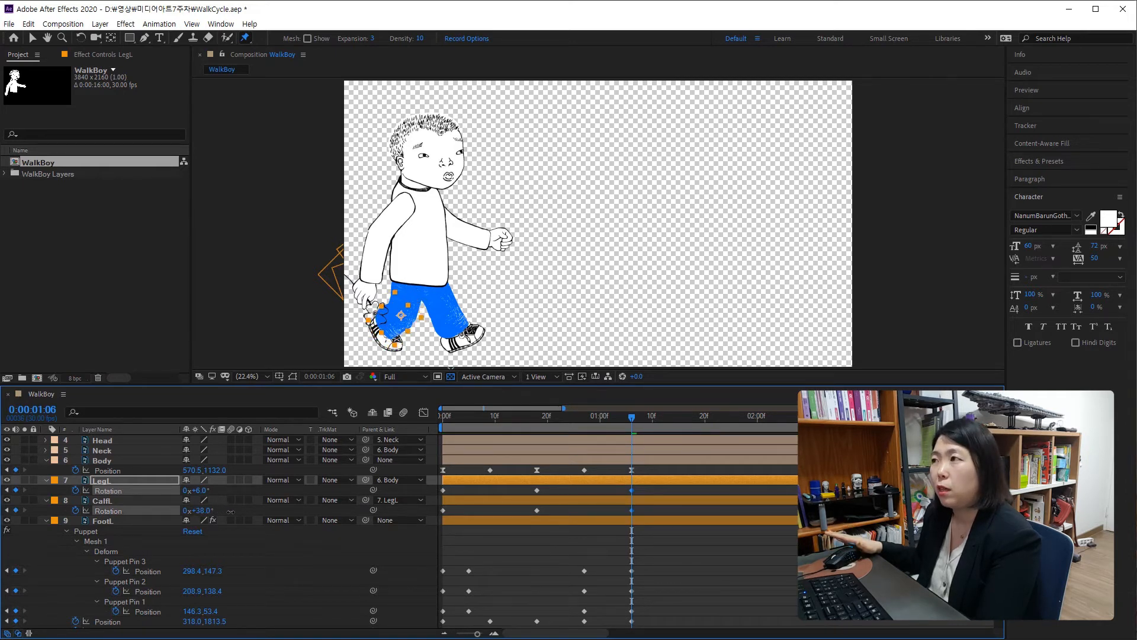
pyautogui.click(226, 512)
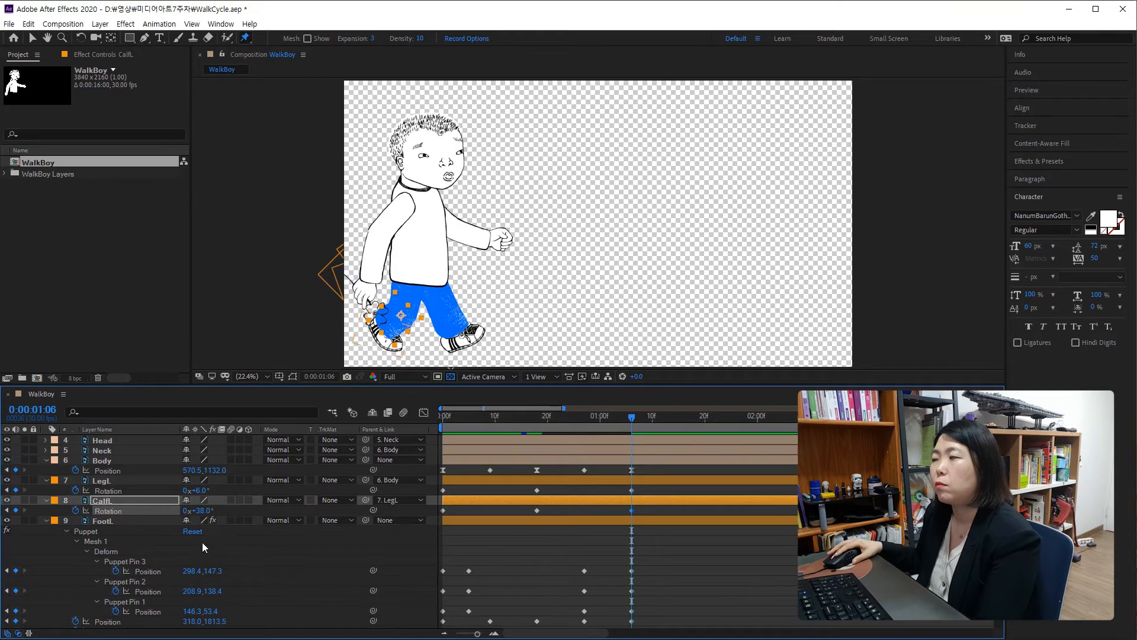
# Set FootL's Position to 318.0, 1822.5 and Rotation to 34° at 0:00:01:06, and go to 0:00:00:09
pyautogui.scroll(-2, 201, 542)
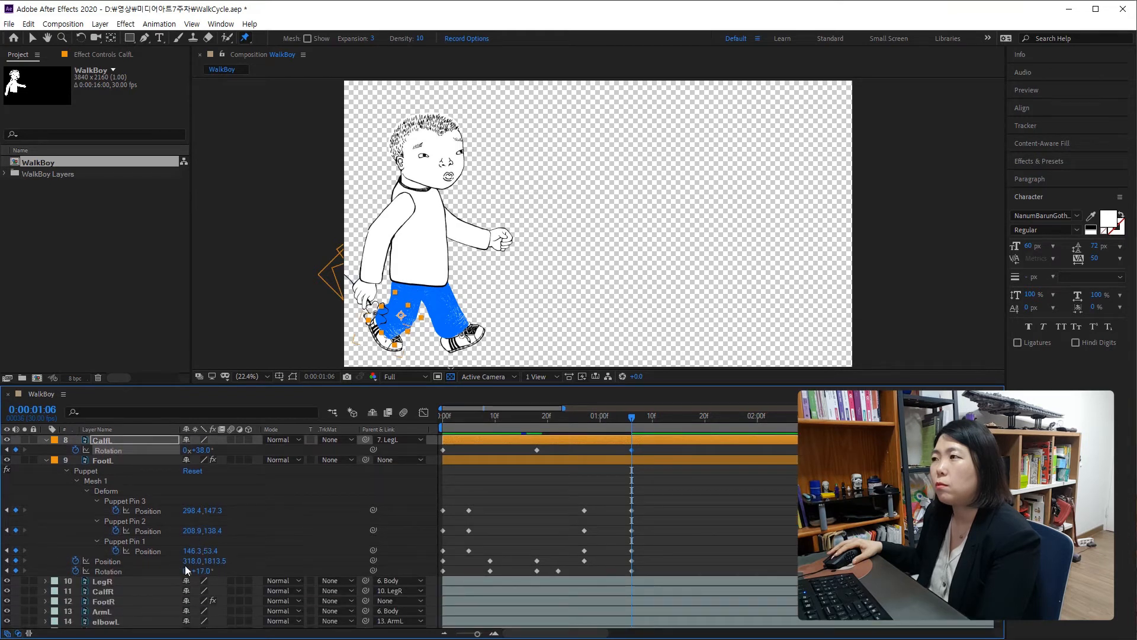
pyautogui.moveTo(208, 562)
pyautogui.mouseDown()
pyautogui.moveTo(222, 560)
pyautogui.moveTo(217, 570)
pyautogui.mouseUp()
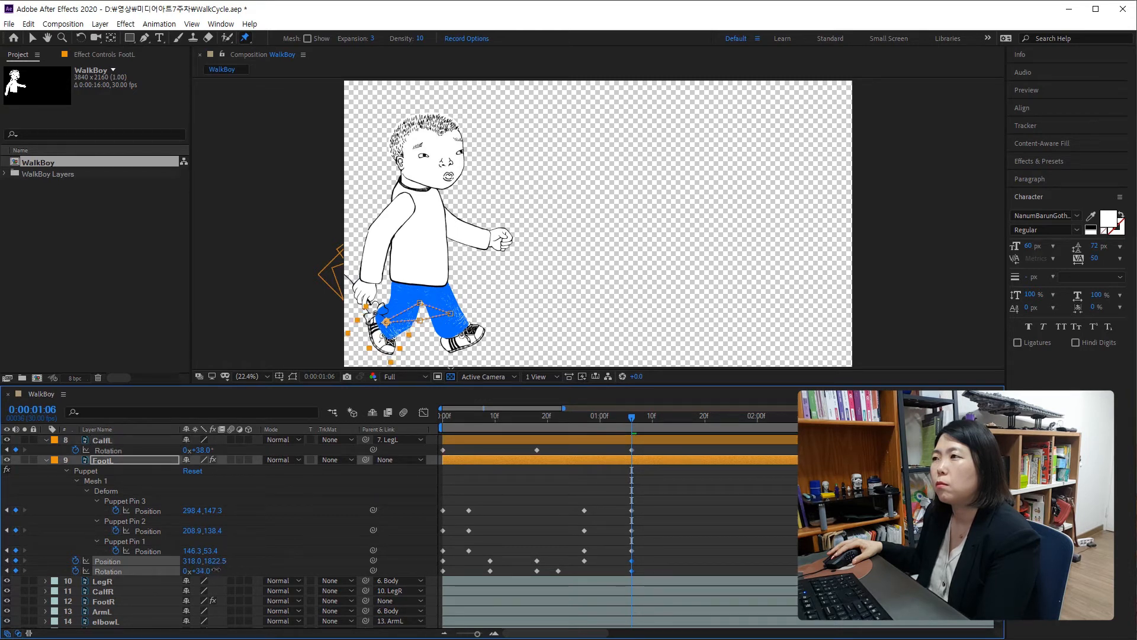
pyautogui.moveTo(632, 417); pyautogui.dragTo(488, 453)
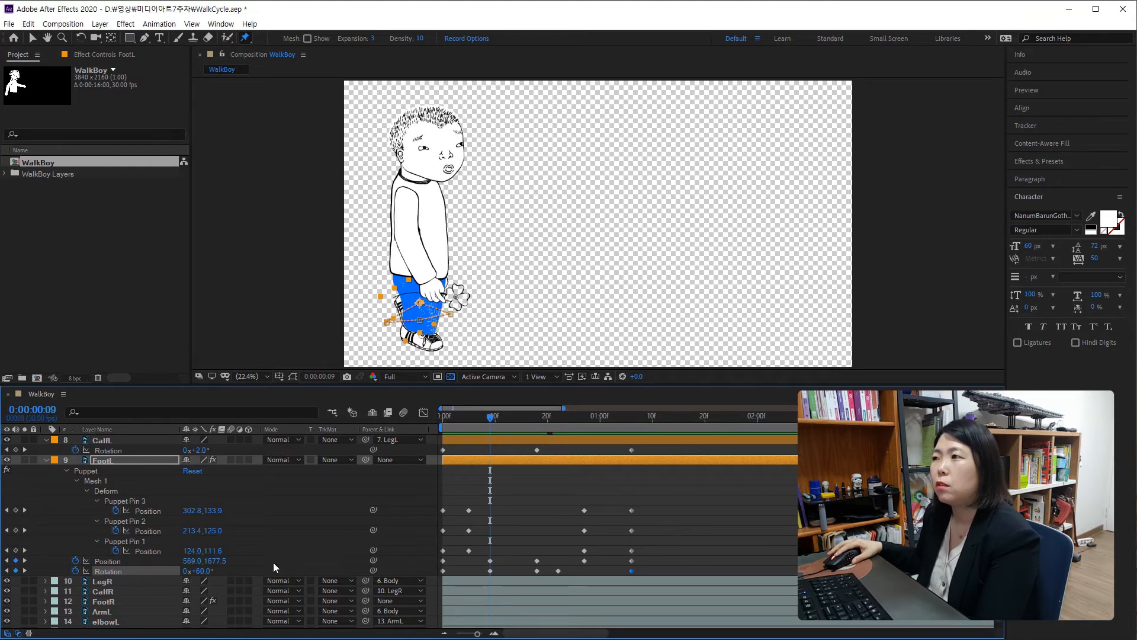
# At 0:00:00:09, set LegL's Rotation to -39° and CalfL's Rotation to 83°
pyautogui.scroll(2, 272, 562)
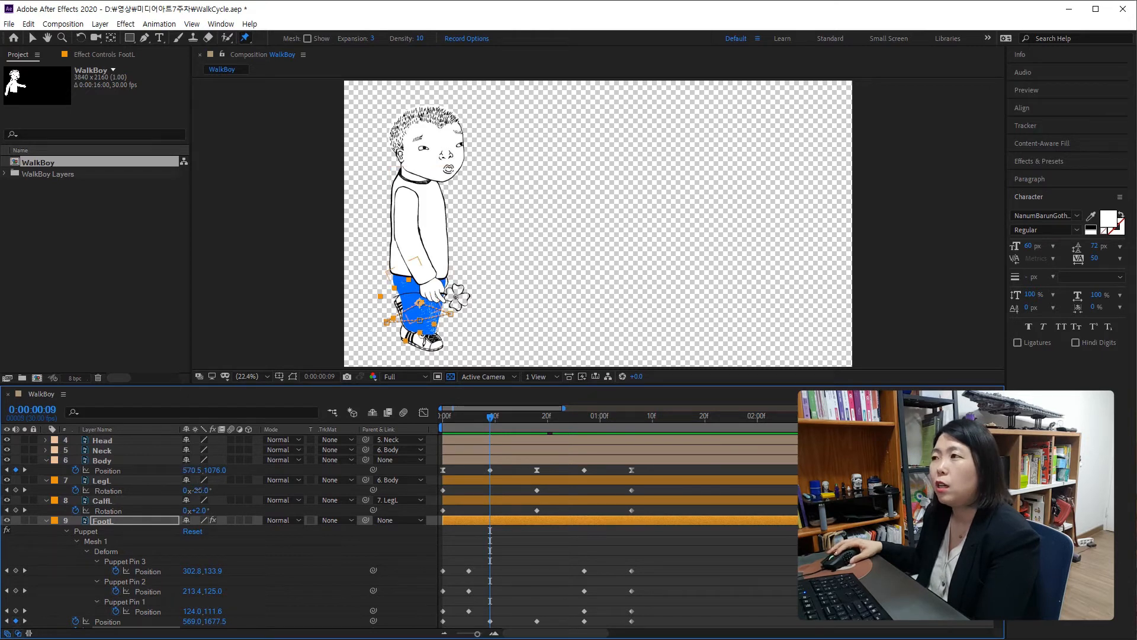
pyautogui.moveTo(197, 490); pyautogui.dragTo(191, 490)
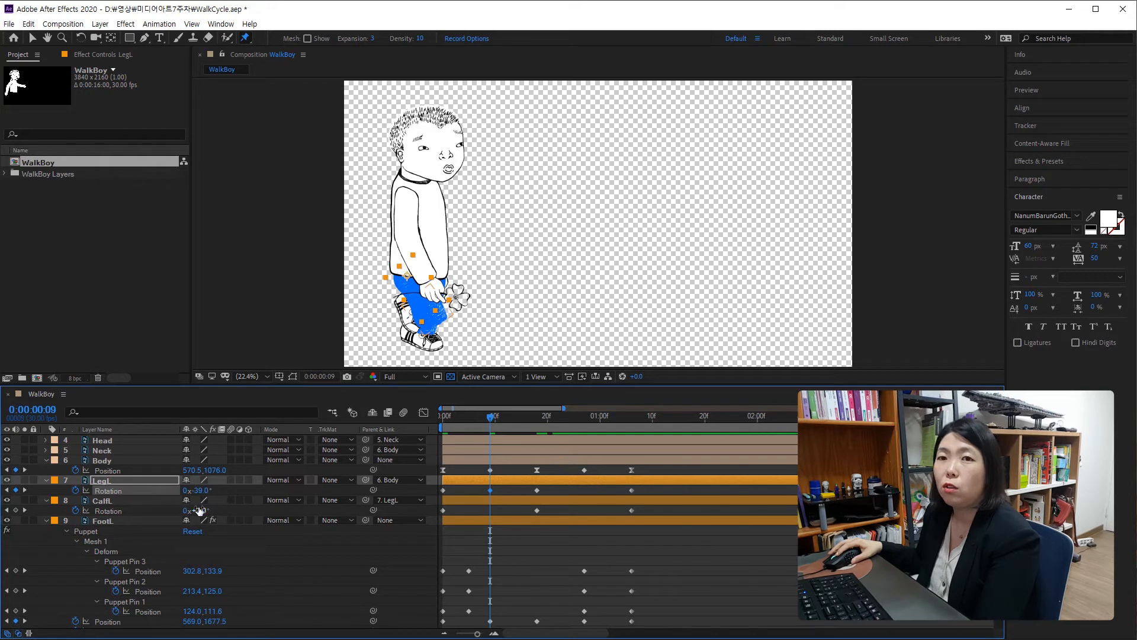
pyautogui.moveTo(203, 511); pyautogui.dragTo(240, 509)
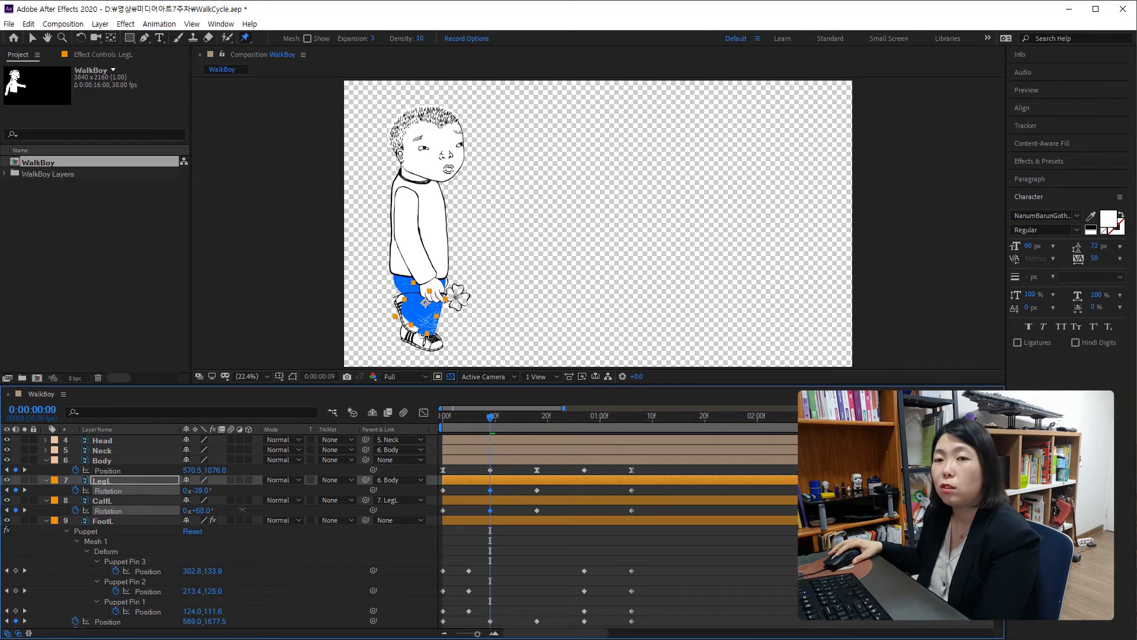
pyautogui.moveTo(243, 509); pyautogui.dragTo(248, 507)
# Join FootL to the calf at 0:00:00:09 with Position 520.0, 1734.5 and Rotation 63°
pyautogui.scroll(-3, 126, 550)
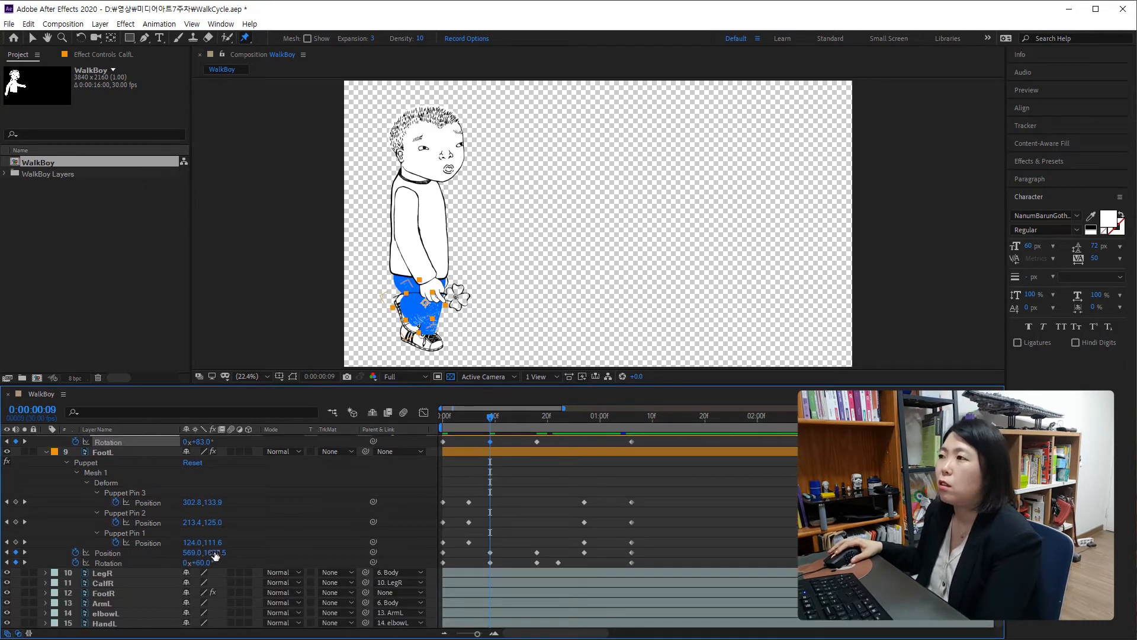
pyautogui.moveTo(216, 553); pyautogui.dragTo(265, 527)
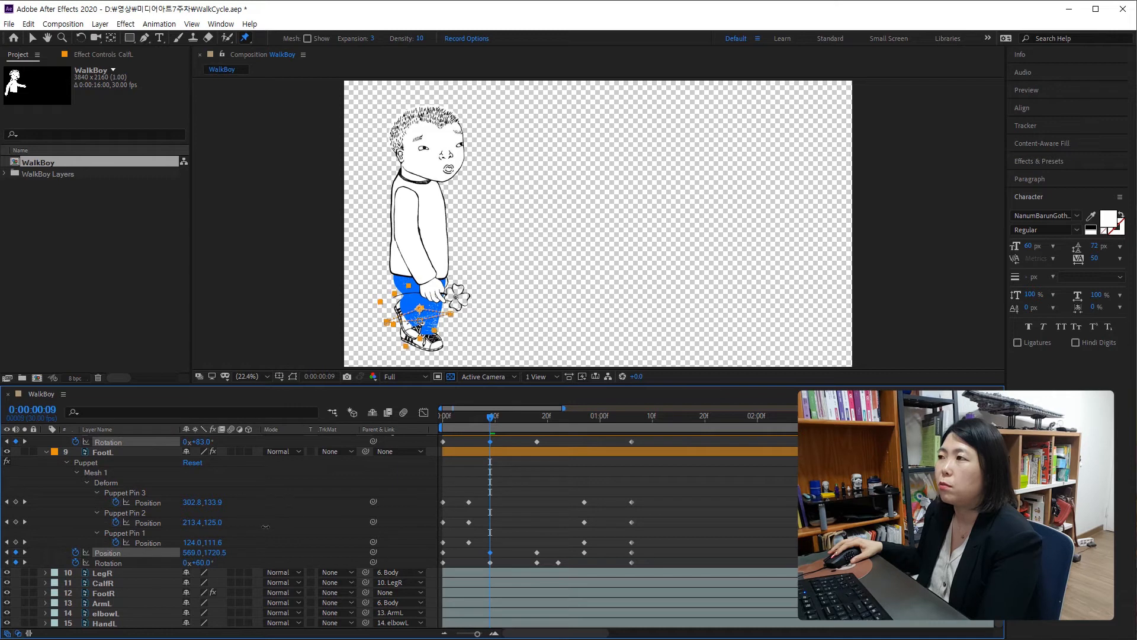
pyautogui.moveTo(193, 562); pyautogui.dragTo(223, 545)
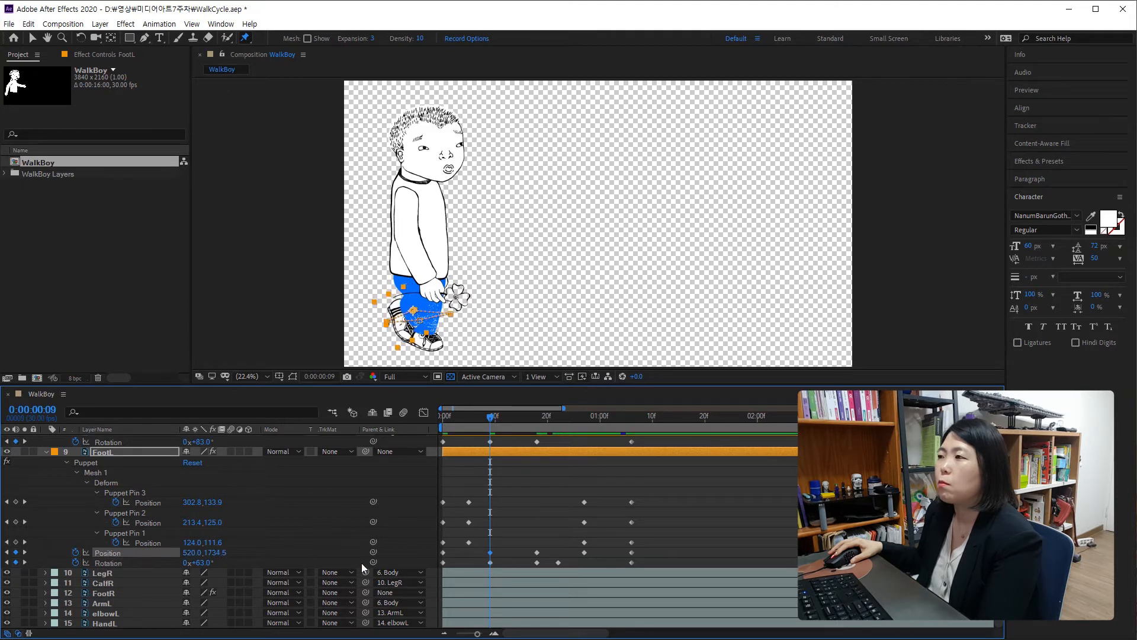
# Pose the left leg at 0:00:00:00 with LegL Rotation 16°, CalfL Rotation 19°, and FootL Position 286.0, 1813.5 and Rotation 36°
pyautogui.moveTo(488, 415); pyautogui.dragTo(417, 431)
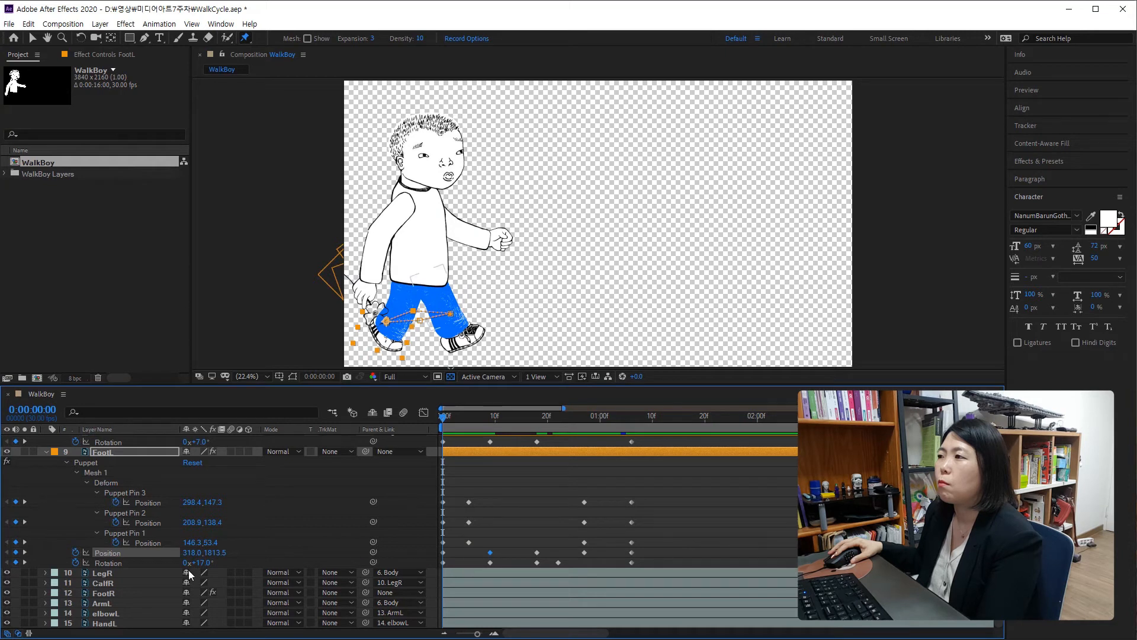
pyautogui.scroll(4, 188, 570)
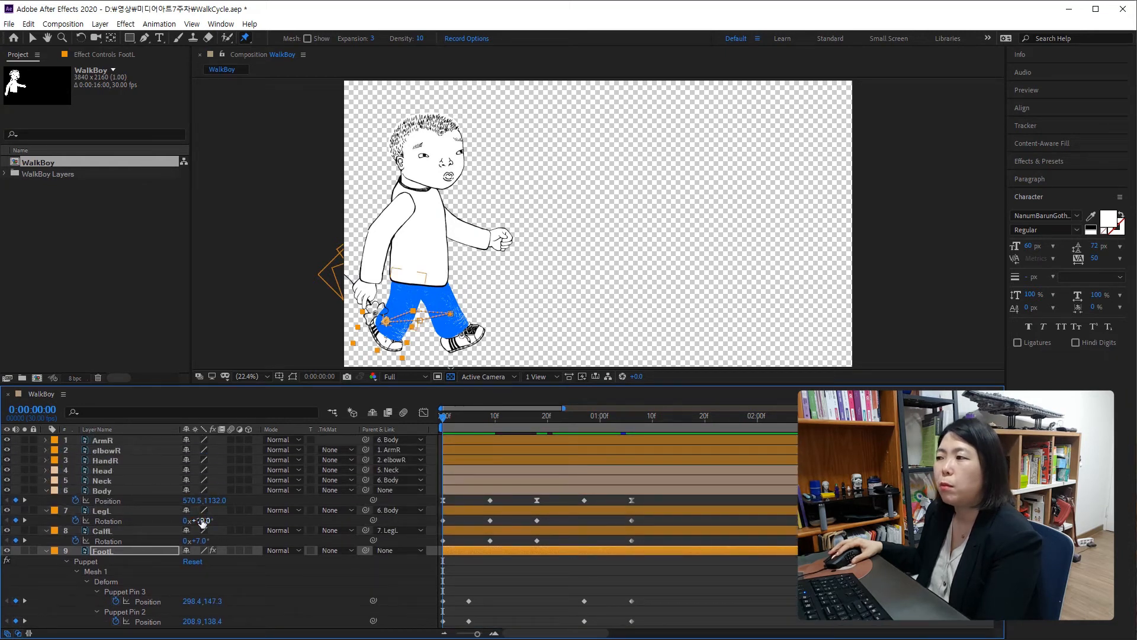
pyautogui.moveTo(201, 521); pyautogui.dragTo(206, 520)
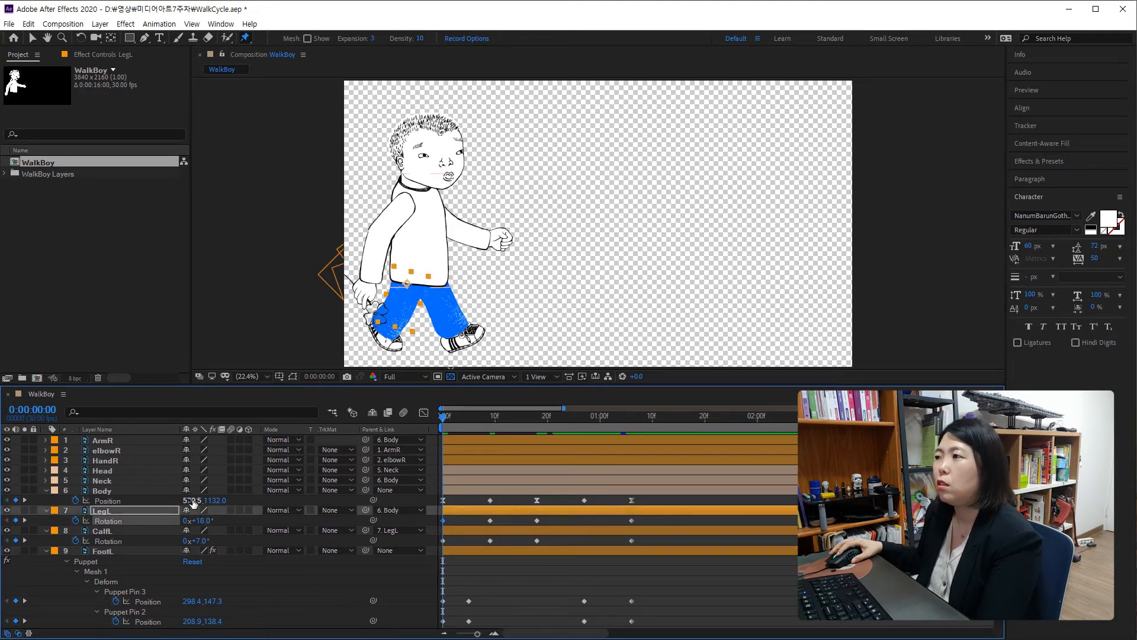
pyautogui.moveTo(199, 541); pyautogui.dragTo(209, 540)
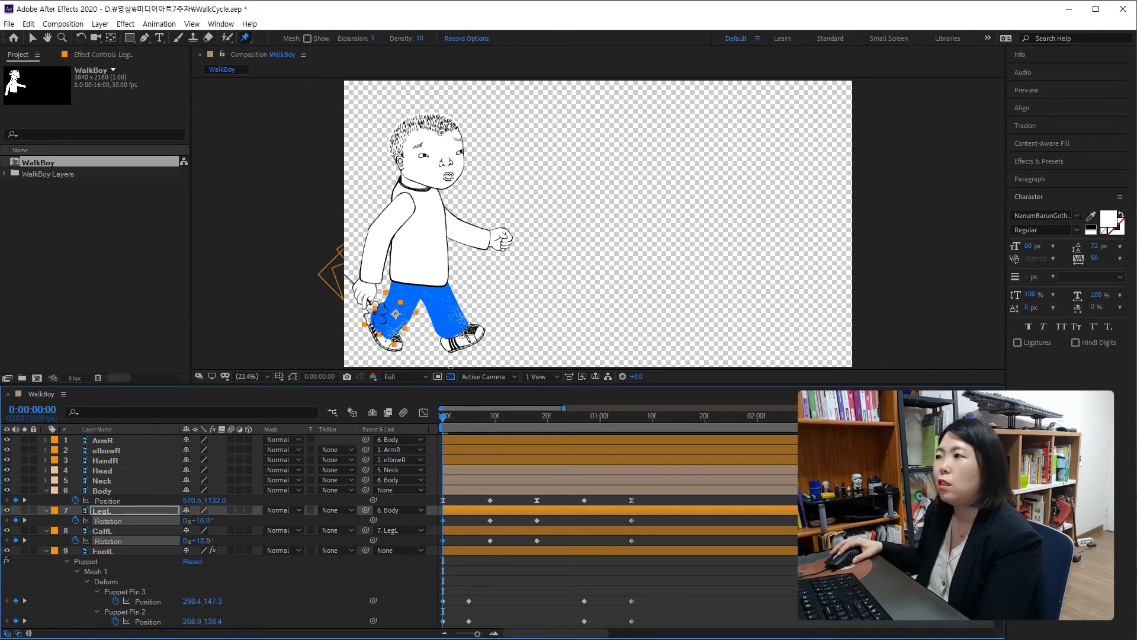
pyautogui.scroll(-2, 208, 580)
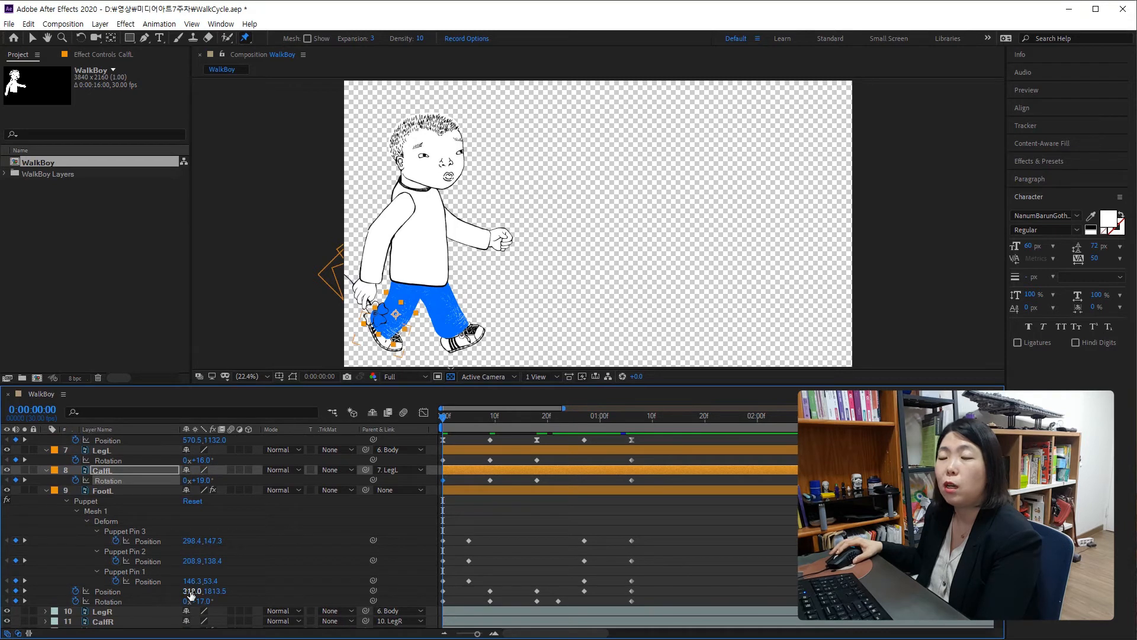
pyautogui.moveTo(191, 591)
pyautogui.mouseDown()
pyautogui.moveTo(174, 592)
pyautogui.moveTo(212, 599)
pyautogui.mouseUp()
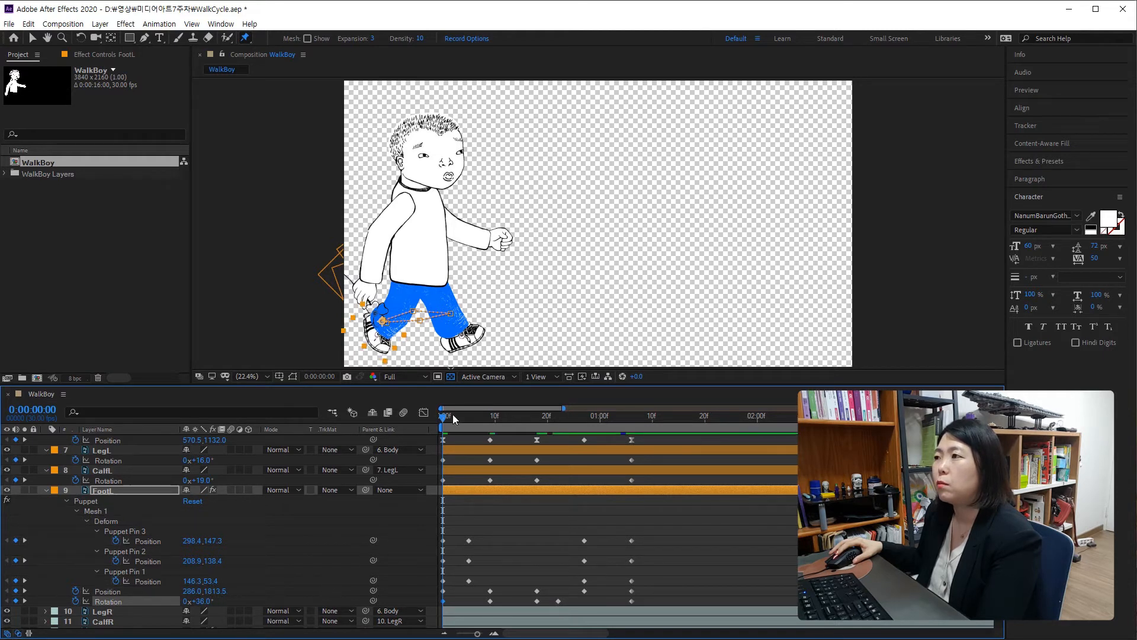
# Review the motion from the first frame and refine FootL's Position at 0:00:00:09 to 541.0, 1762.5
pyautogui.moveTo(446, 421); pyautogui.dragTo(469, 417)
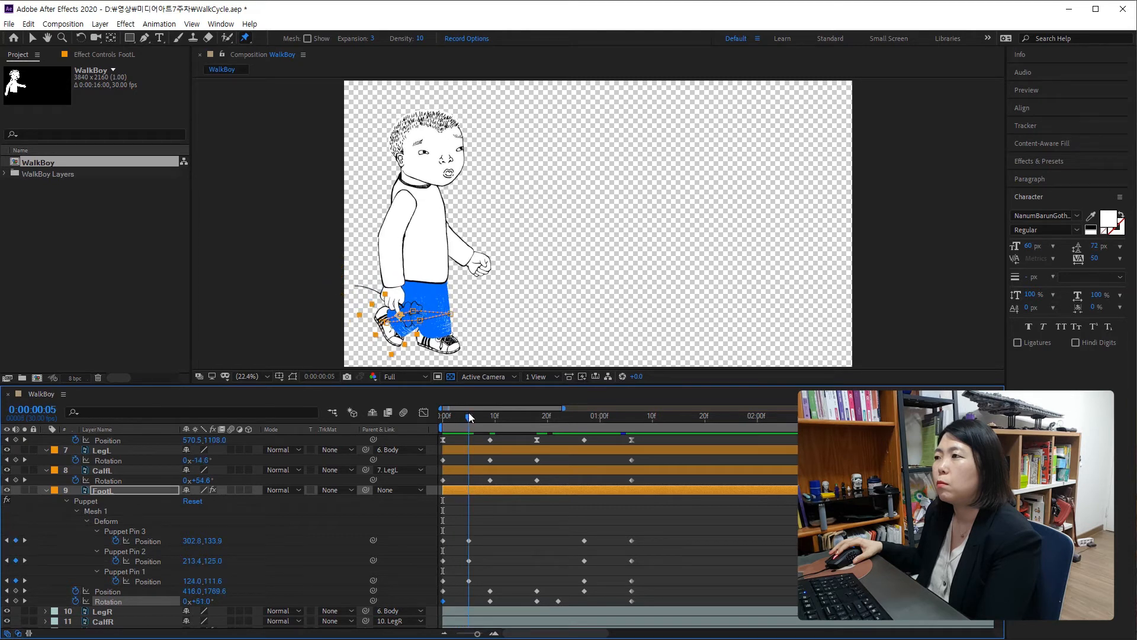
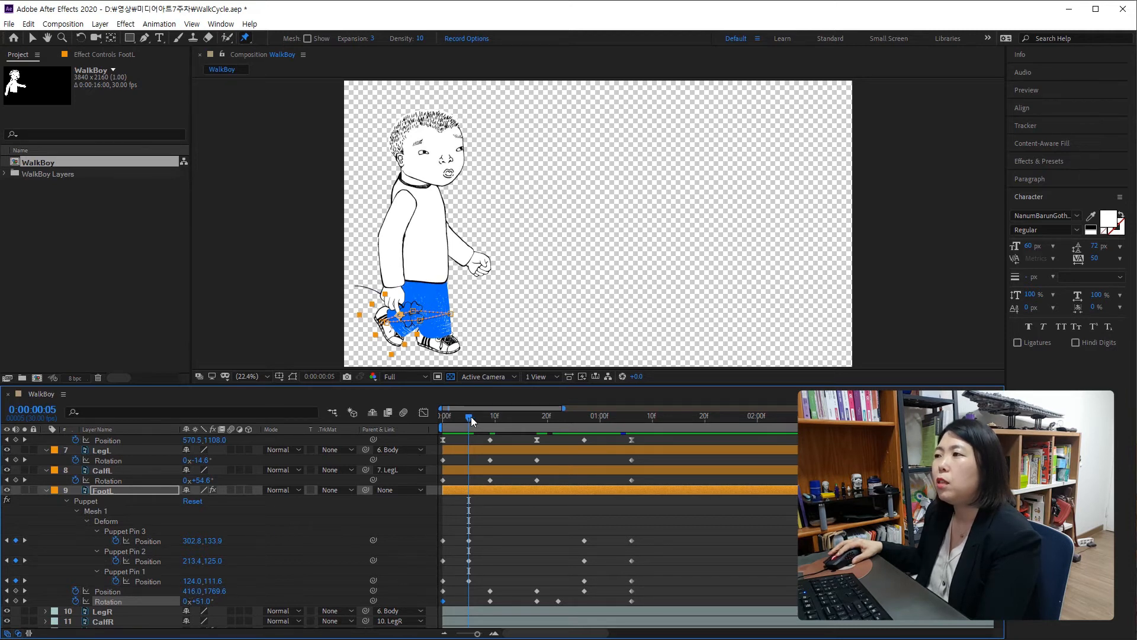
pyautogui.moveTo(472, 420); pyautogui.dragTo(490, 421)
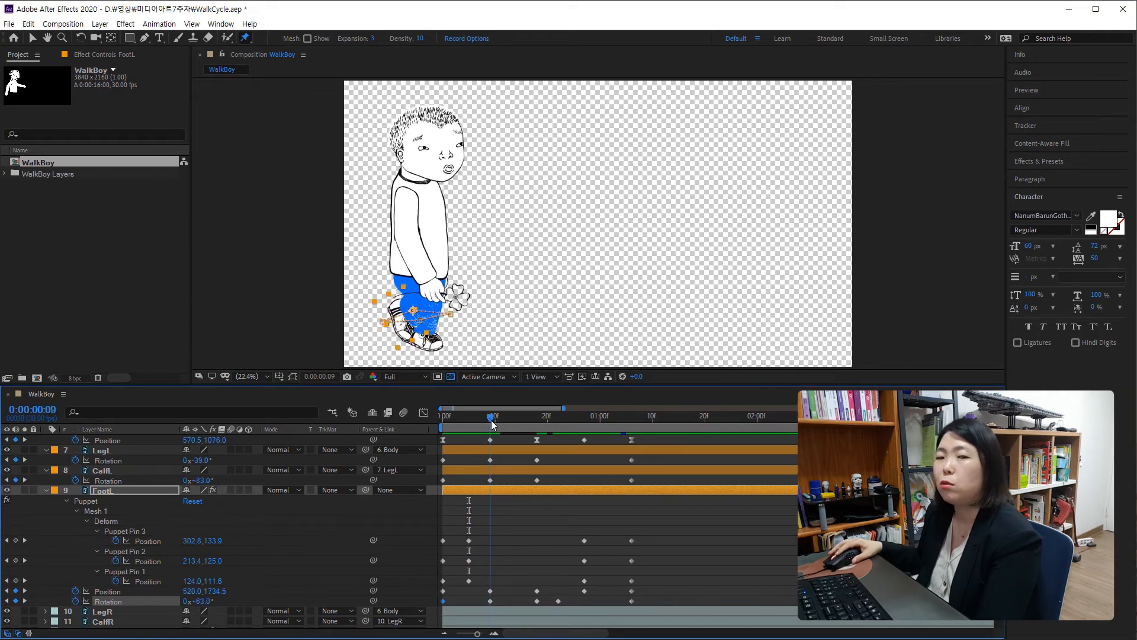
pyautogui.moveTo(188, 591); pyautogui.dragTo(247, 594)
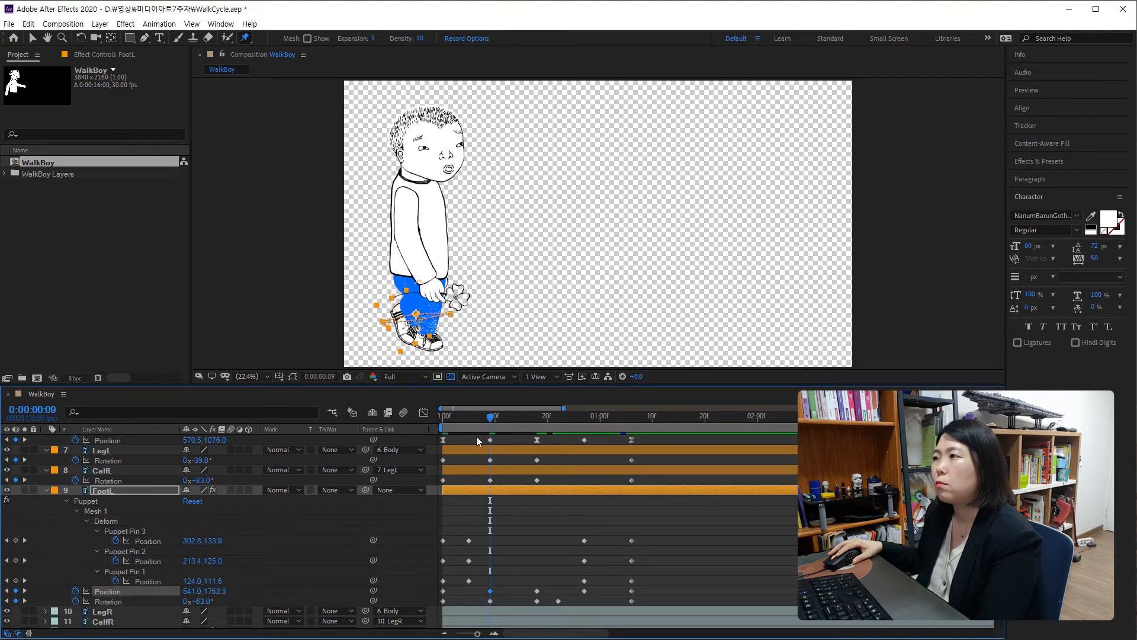
# At 0:00:00:27, set FootL's Rotation to 0° and its Position to 569.0, 1838.5
pyautogui.moveTo(492, 419); pyautogui.dragTo(589, 502)
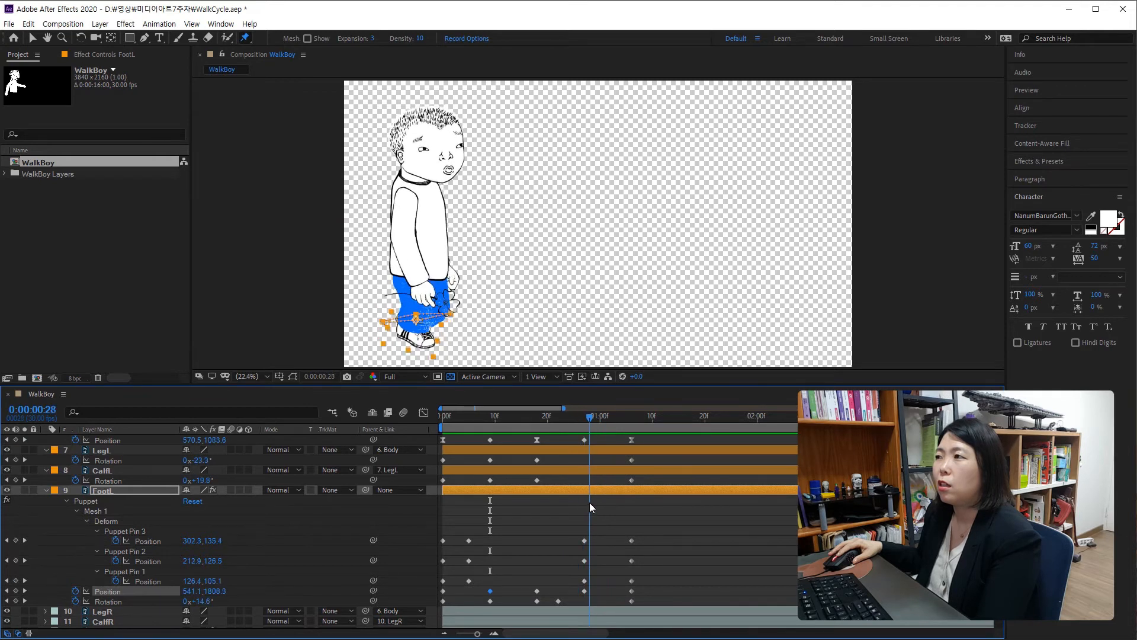
pyautogui.moveTo(584, 418); pyautogui.dragTo(584, 421)
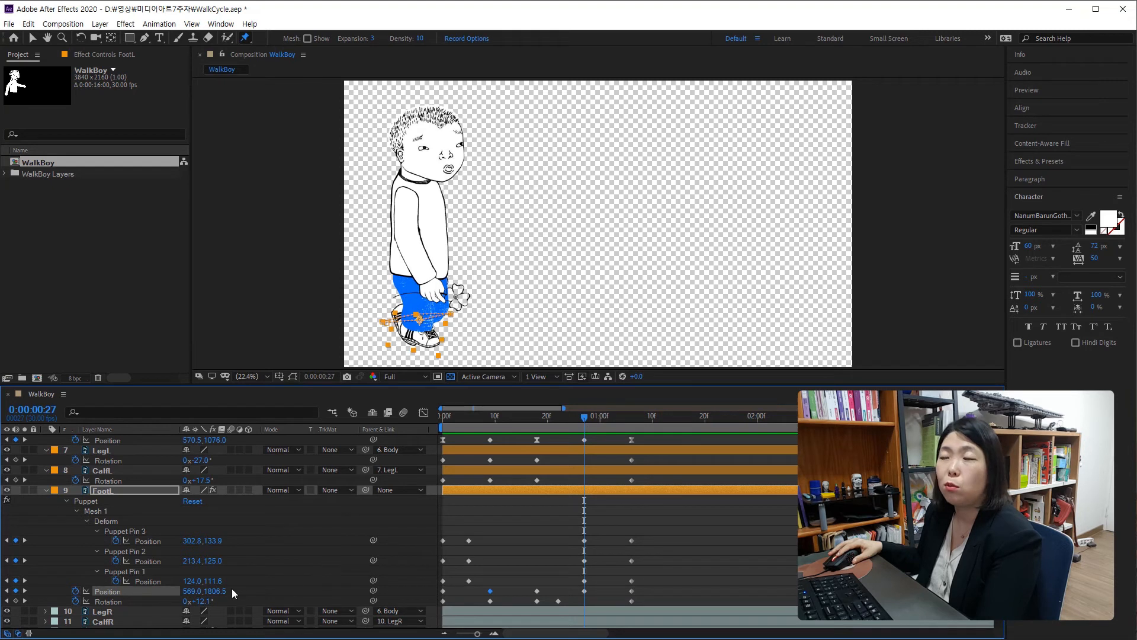
pyautogui.moveTo(217, 591); pyautogui.dragTo(245, 582)
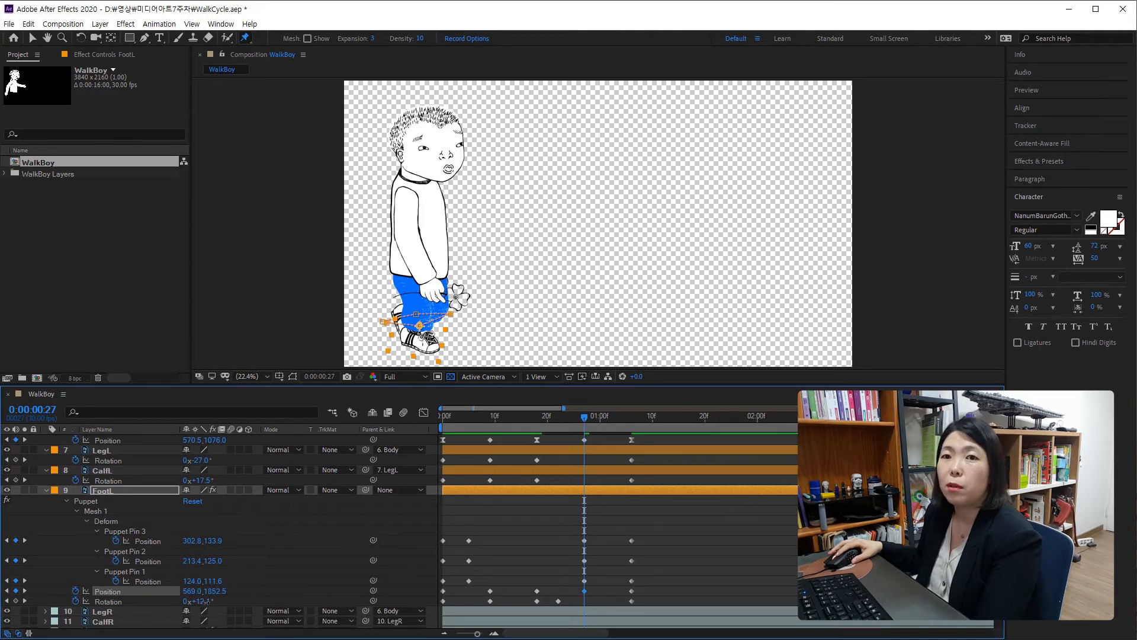
pyautogui.moveTo(204, 601); pyautogui.dragTo(199, 603)
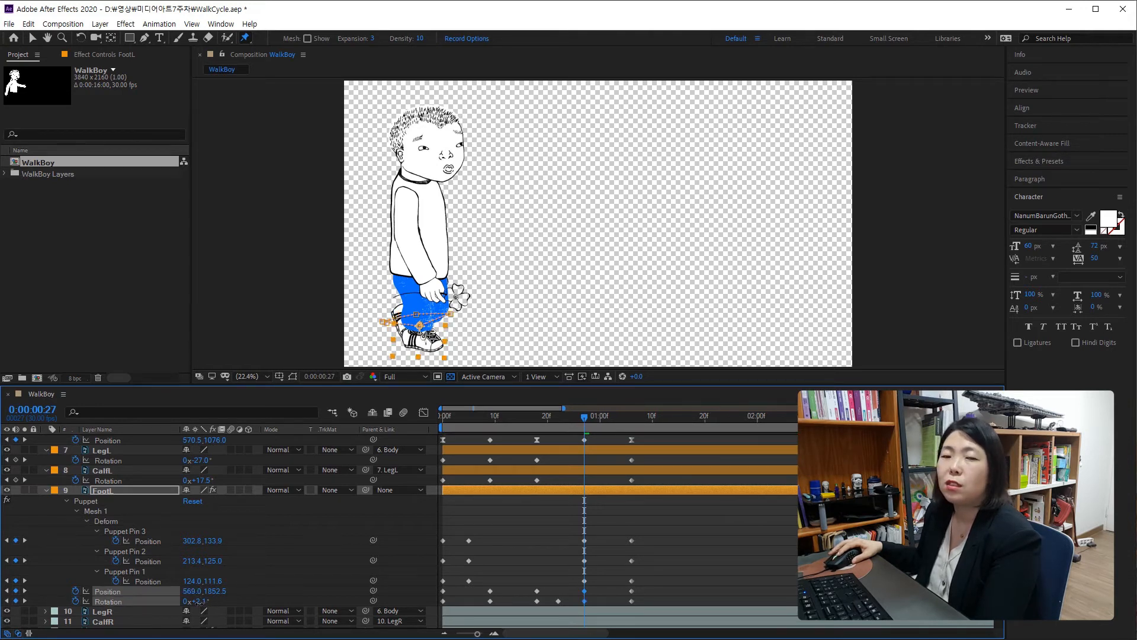
pyautogui.click(199, 602)
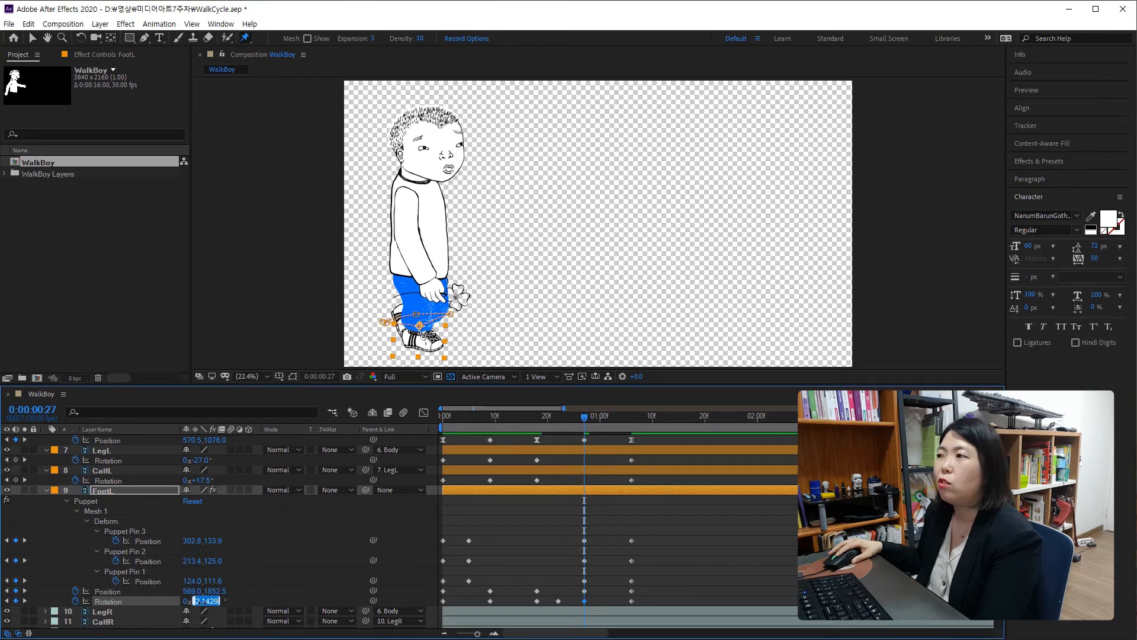
pyautogui.write('0')
pyautogui.press('Return')
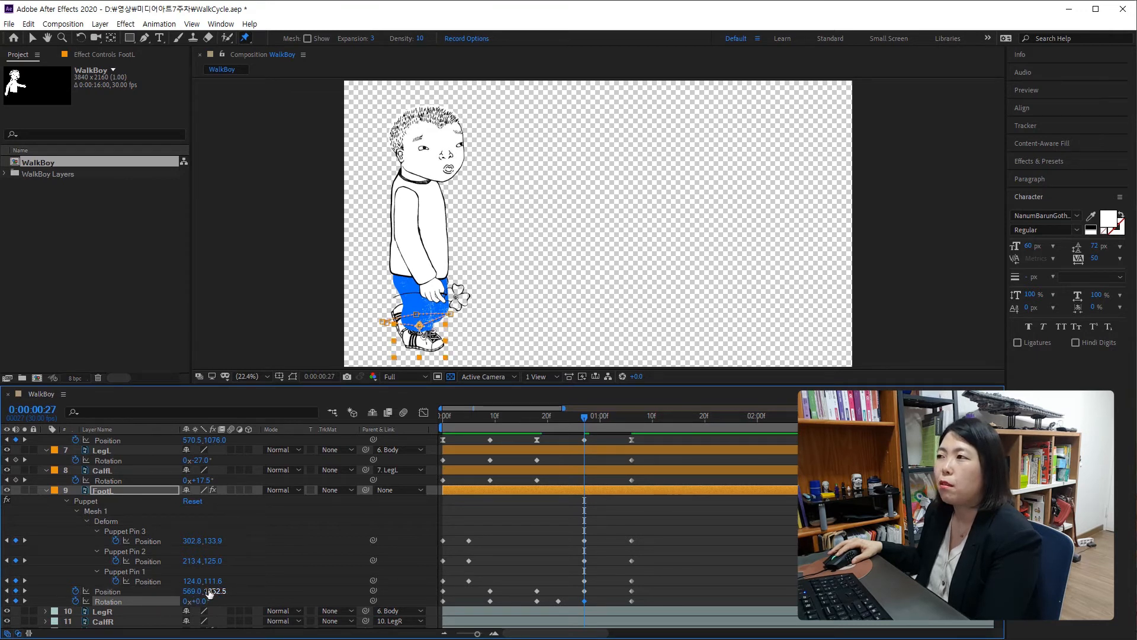
pyautogui.moveTo(208, 588); pyautogui.dragTo(208, 581)
pyautogui.click(106, 590)
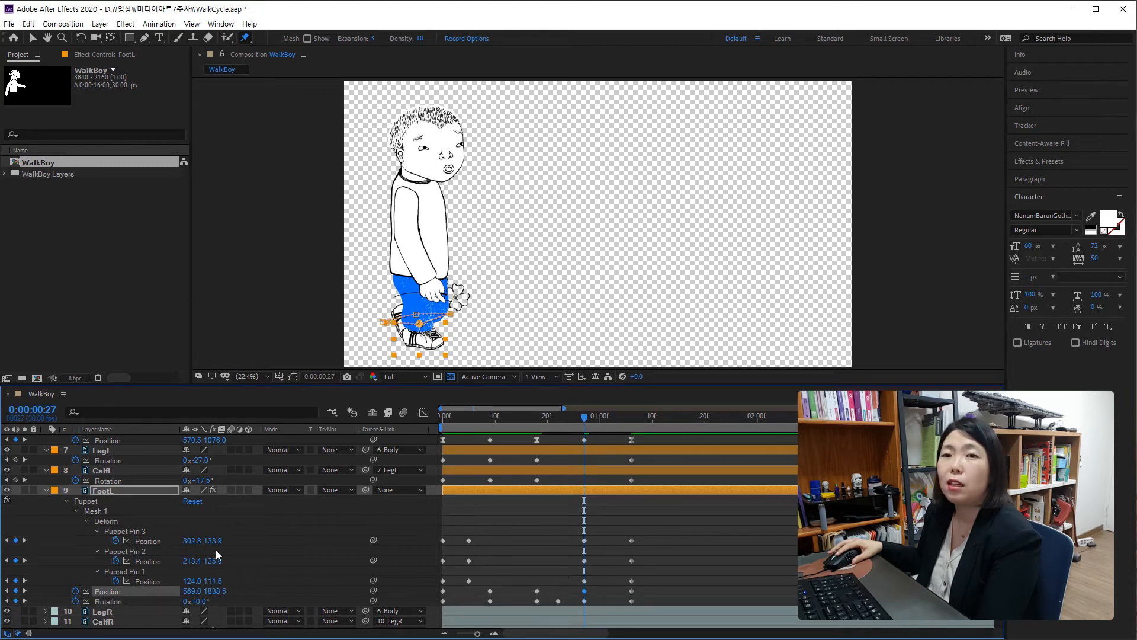
# At 0:00:00:27, set LegL's Rotation to -25° and CalfL's to 3.5°, and rejoin FootL at Position 569.0, 1845.5
pyautogui.click(117, 453)
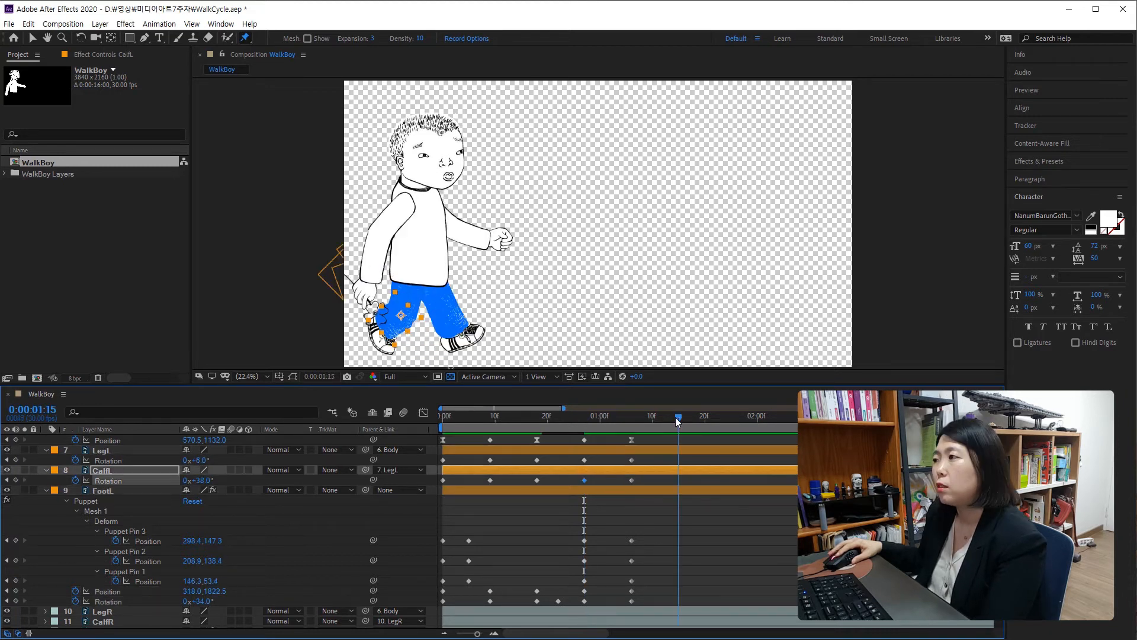
pyautogui.moveTo(675, 417); pyautogui.dragTo(581, 437)
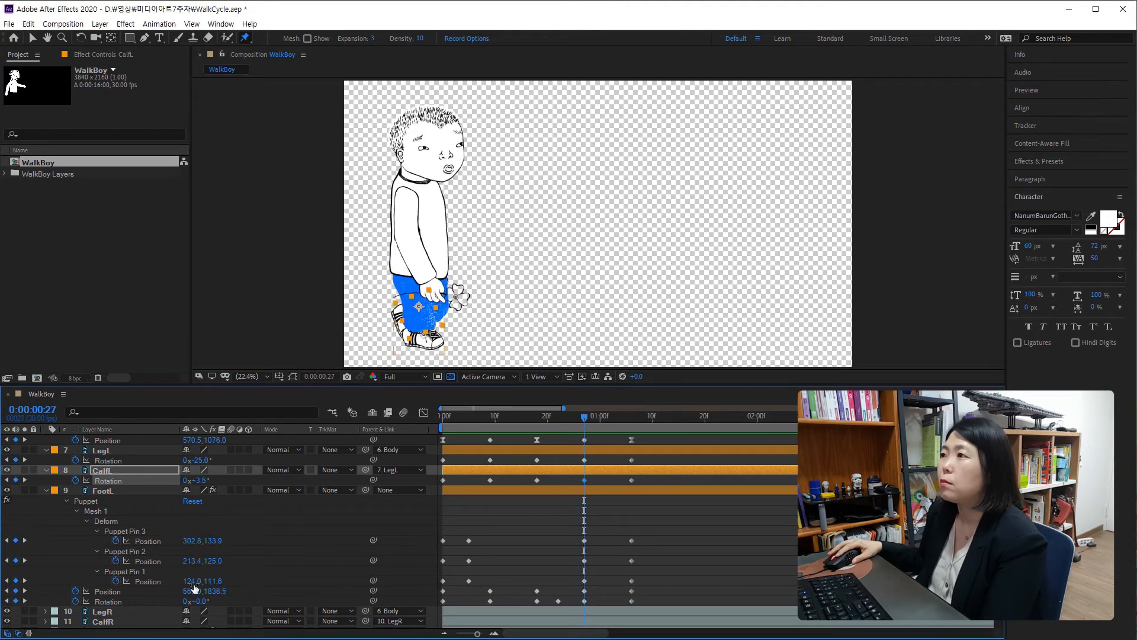
pyautogui.moveTo(219, 594)
pyautogui.mouseDown()
pyautogui.moveTo(245, 588)
pyautogui.moveTo(198, 598)
pyautogui.mouseUp()
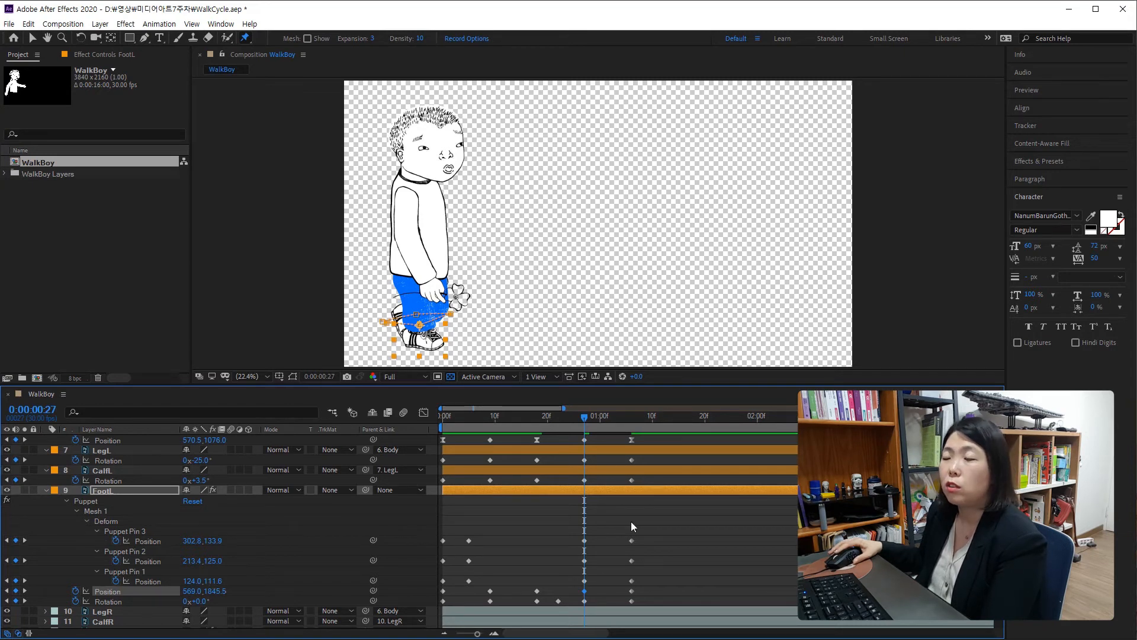
# Move FootL to Position 284.0, 1822.5 at 0:00:01:06 to meet the calf
pyautogui.click(597, 418)
pyautogui.moveTo(597, 421); pyautogui.dragTo(629, 428)
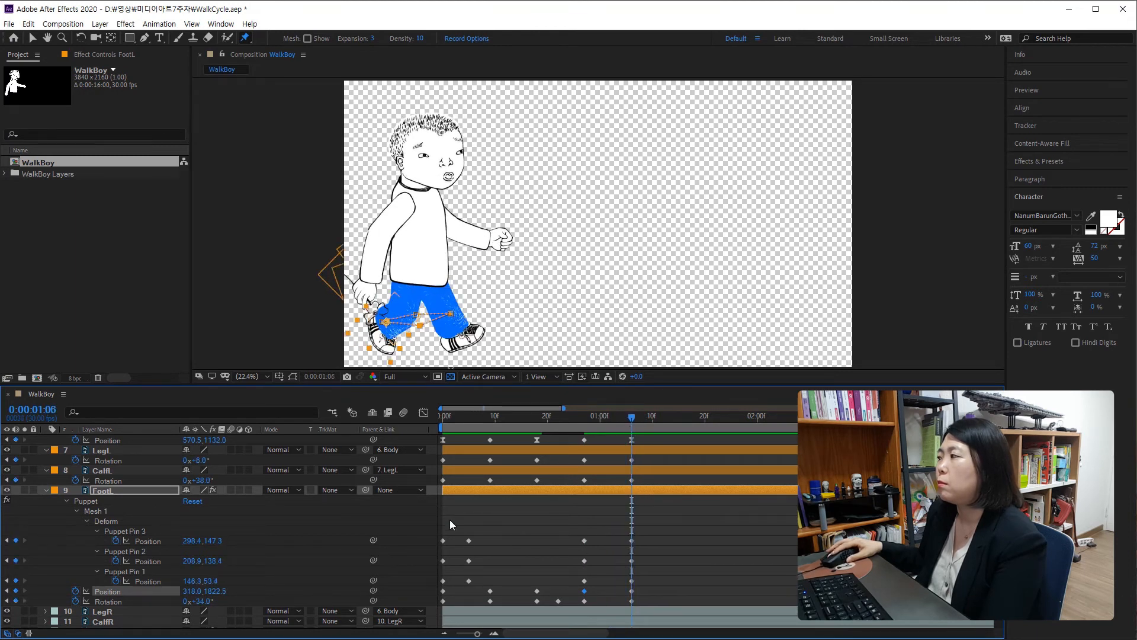
pyautogui.moveTo(190, 592); pyautogui.dragTo(172, 596)
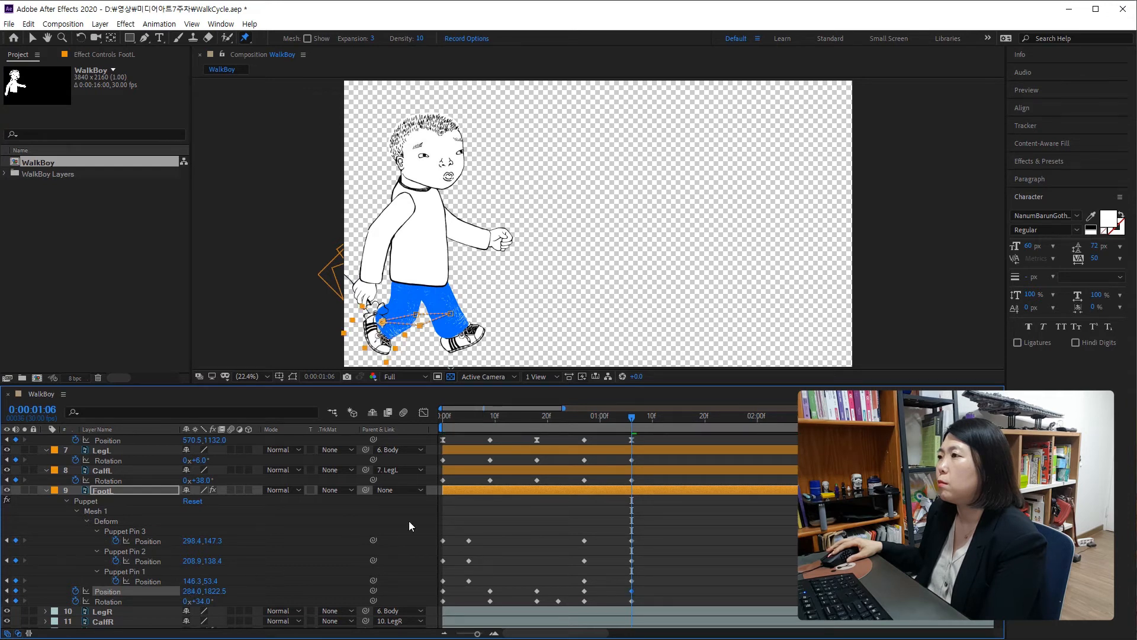
# Scrub through the walk cycle and play it back to check how the left leg and foot move together
pyautogui.moveTo(620, 418); pyautogui.dragTo(561, 446)
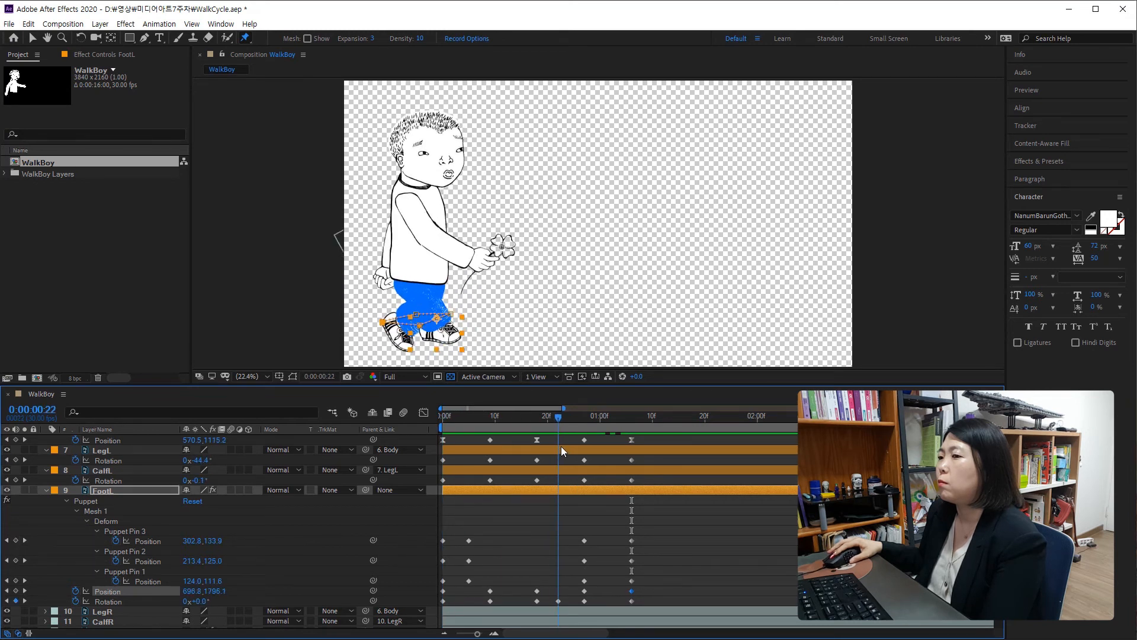
pyautogui.moveTo(560, 446); pyautogui.dragTo(475, 462)
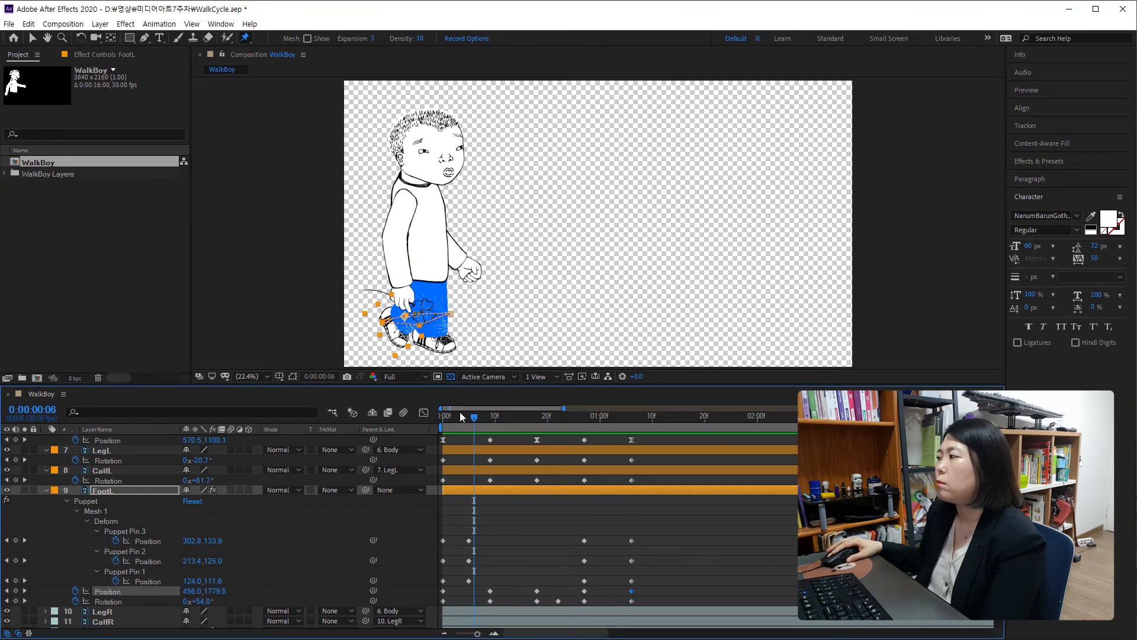
pyautogui.moveTo(461, 416); pyautogui.dragTo(535, 437)
pyautogui.moveTo(540, 437); pyautogui.dragTo(617, 449)
pyautogui.press('space')
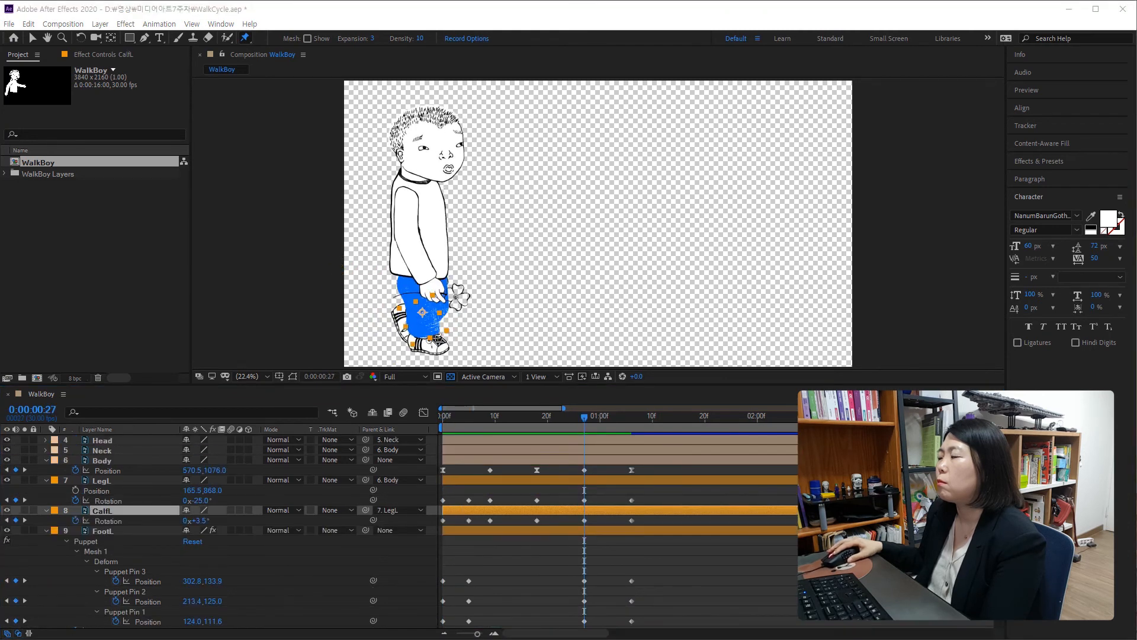
# At 0:00:00:27, set CalfL's Rotation to 1.5° and look over the LegL and FootL layers
pyautogui.click(122, 510)
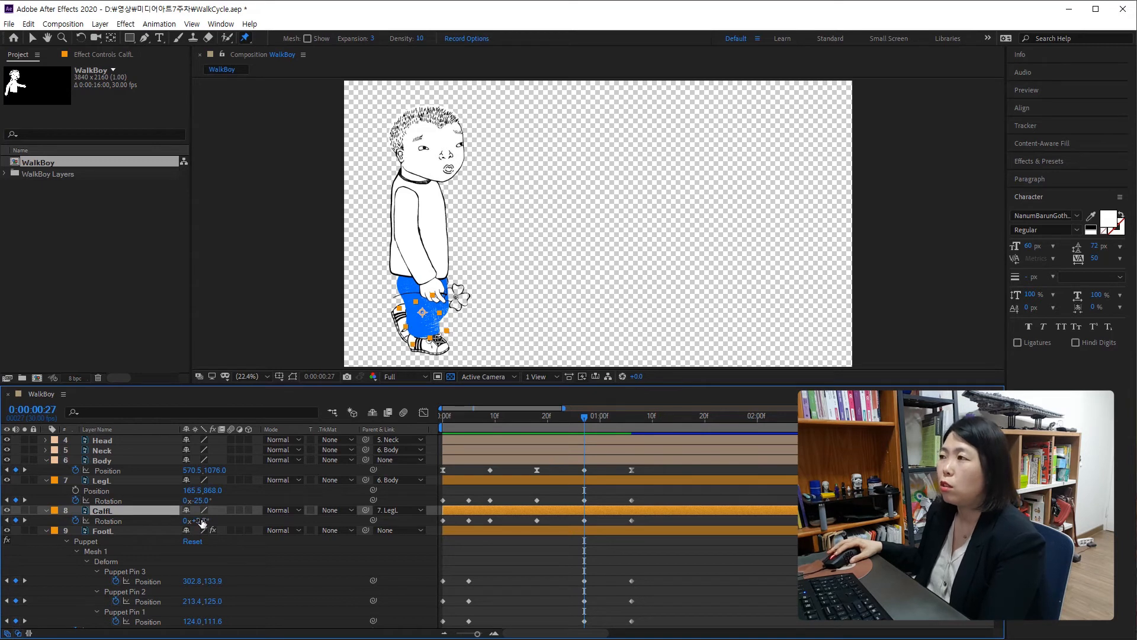
pyautogui.moveTo(202, 522); pyautogui.dragTo(203, 521)
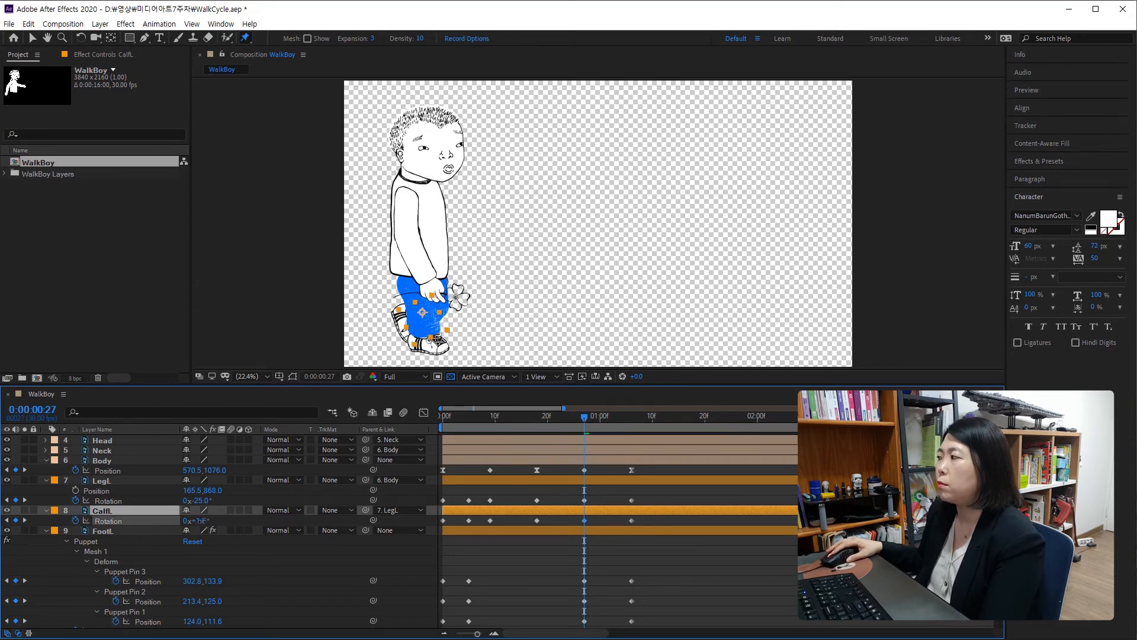
pyautogui.click(122, 480)
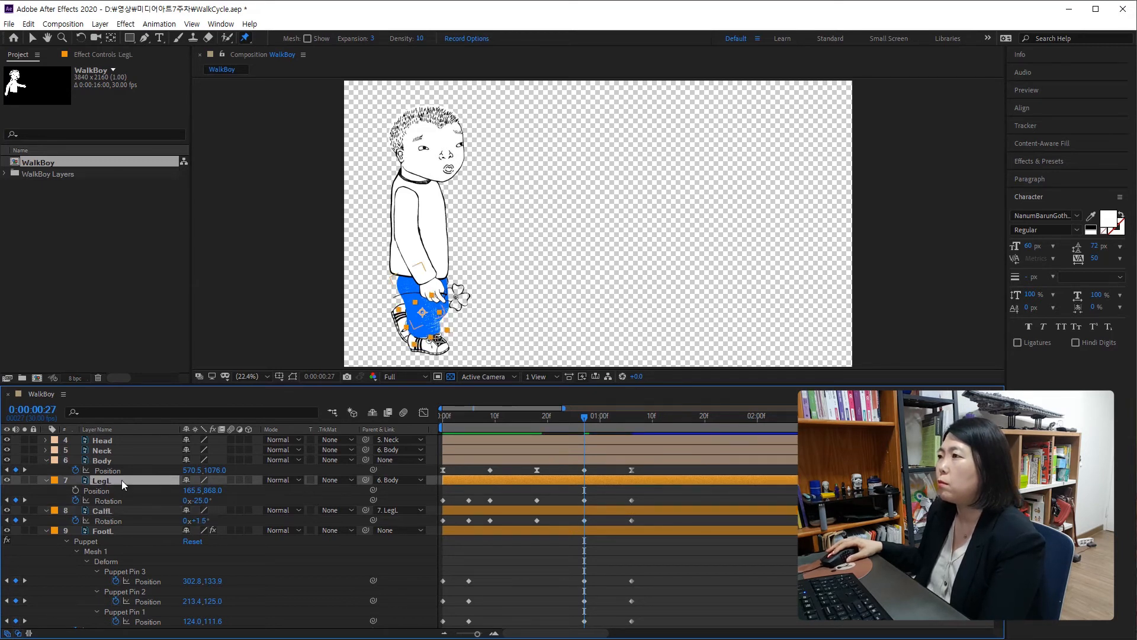
pyautogui.scroll(-1, 141, 574)
pyautogui.click(121, 500)
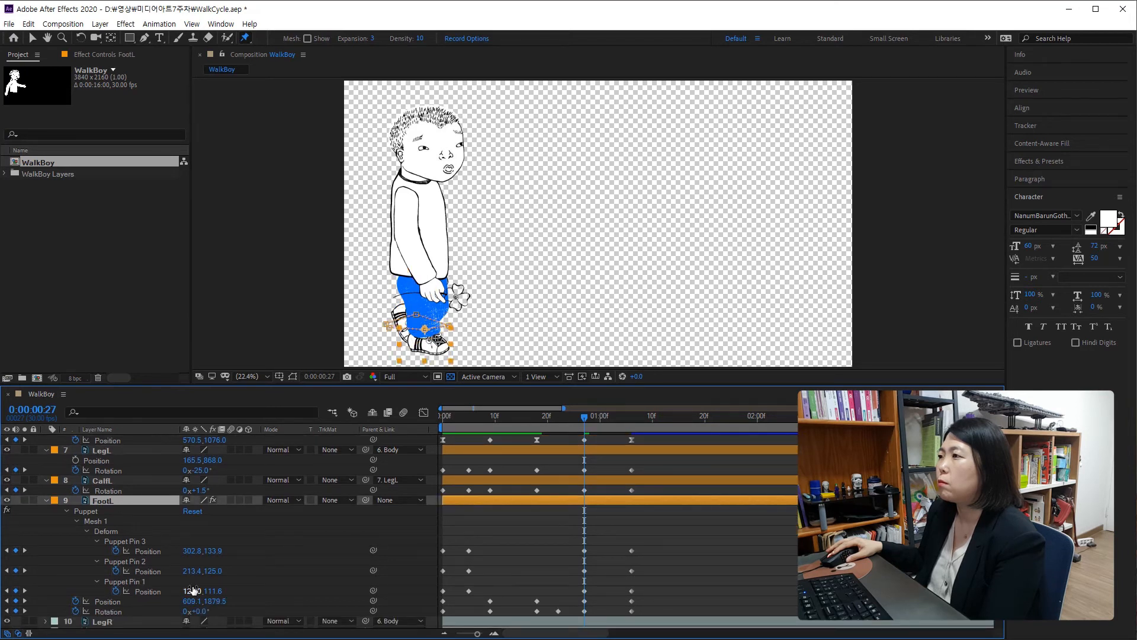
# Raise FootR at 0:00:00:27 by setting its Position to 491.0, 1692.5
pyautogui.scroll(-4, 193, 591)
pyautogui.click(138, 521)
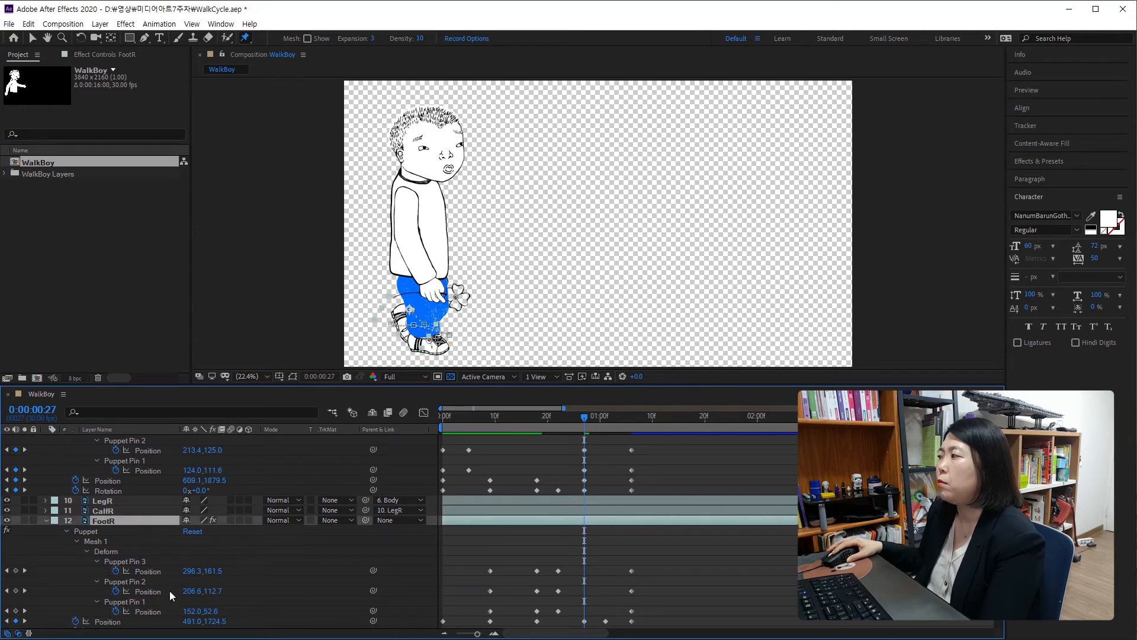
pyautogui.scroll(-1, 169, 595)
pyautogui.moveTo(204, 602); pyautogui.dragTo(215, 581)
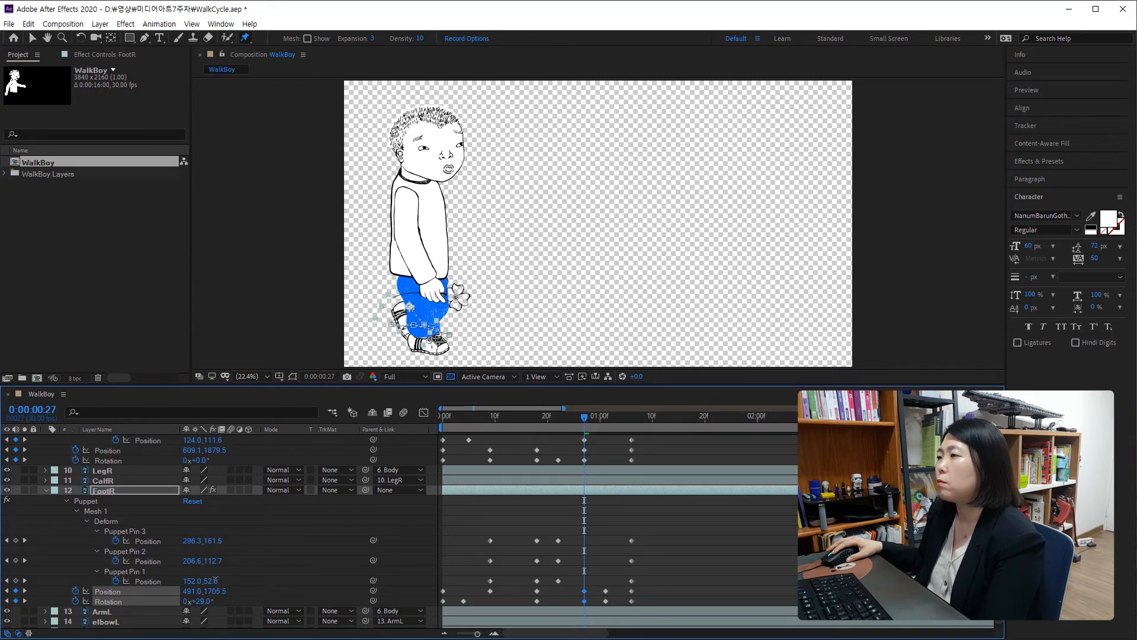
pyautogui.moveTo(584, 413); pyautogui.dragTo(585, 475)
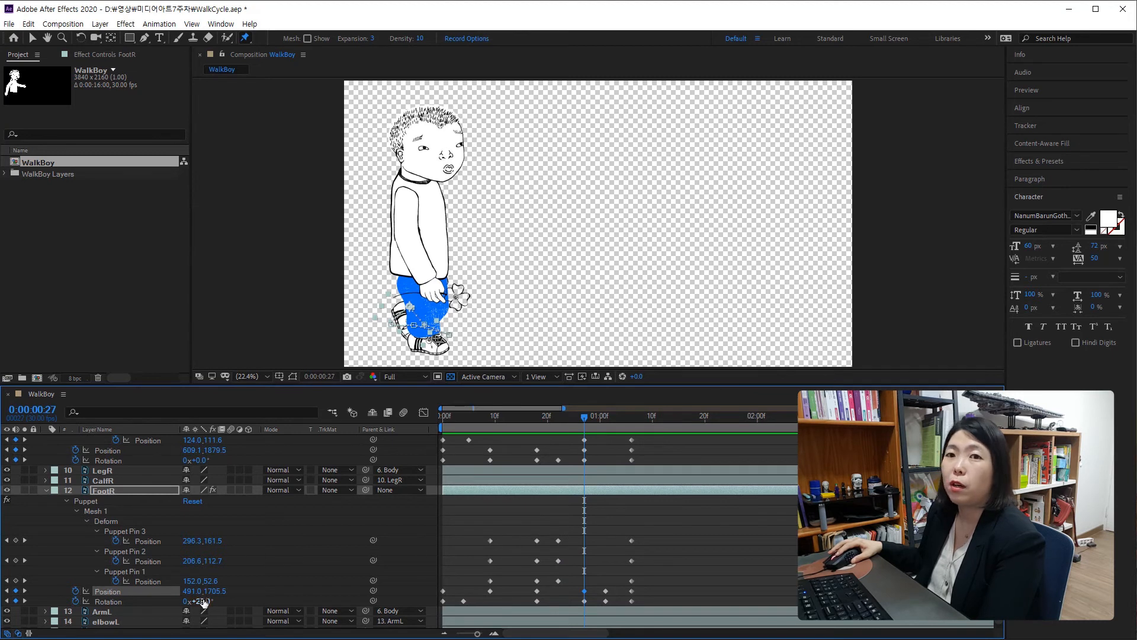
pyautogui.moveTo(219, 591); pyautogui.dragTo(212, 591)
# At 0:00:00:27, set CalfR's Rotation to 76°, temporarily soloing CalfR and FootR to check their joint
pyautogui.scroll(1, 161, 566)
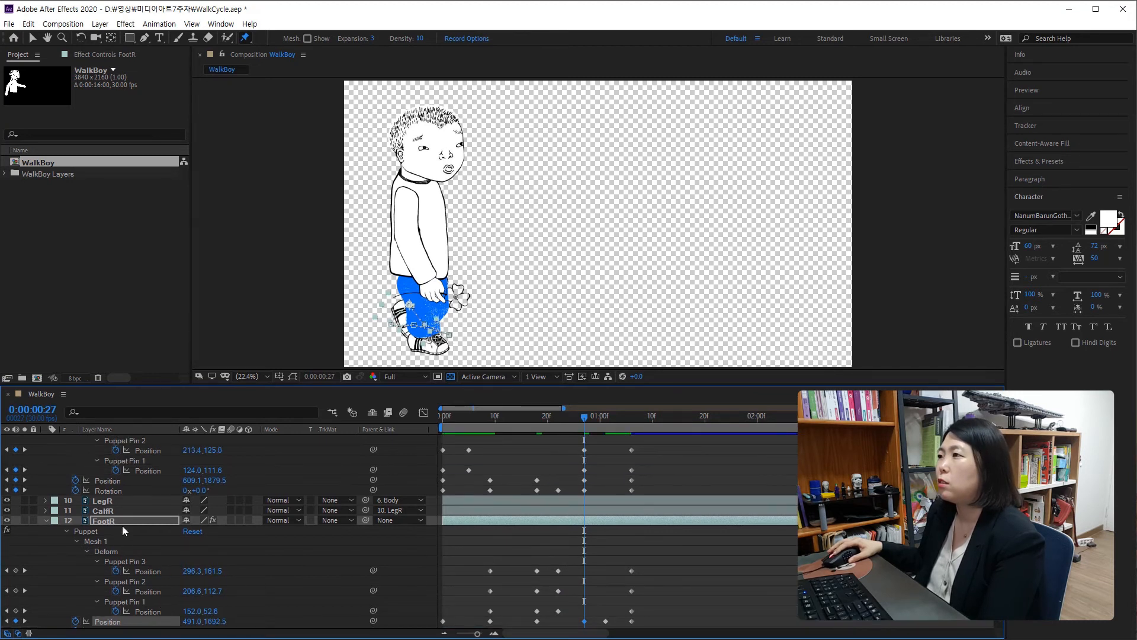
pyautogui.click(121, 510)
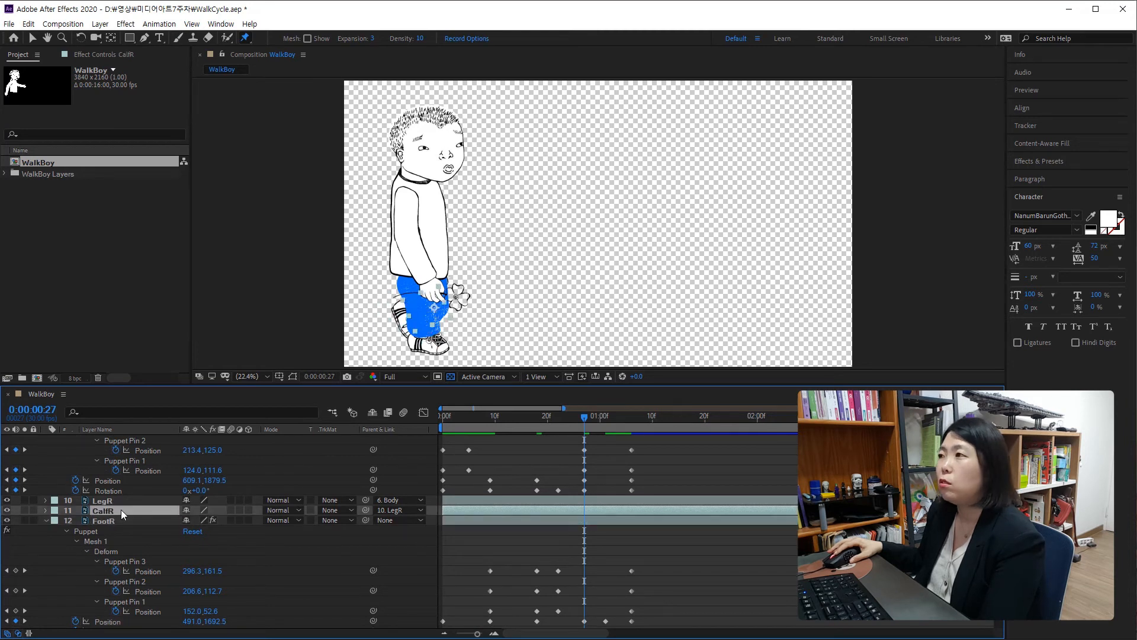
pyautogui.press('u')
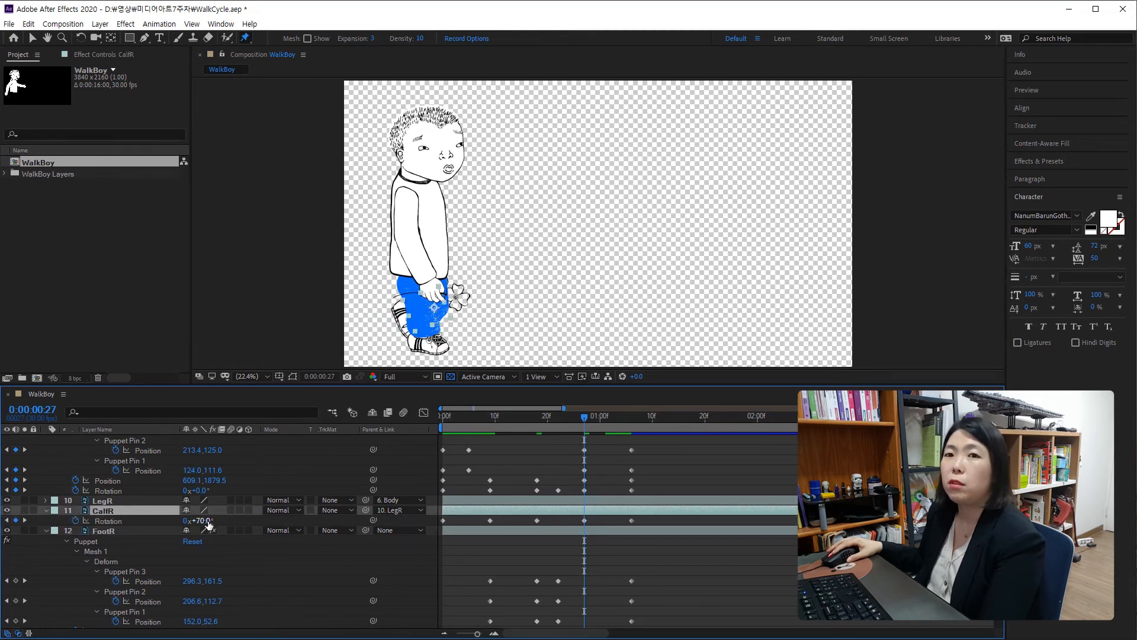
pyautogui.moveTo(208, 522); pyautogui.dragTo(206, 522)
pyautogui.click(26, 510)
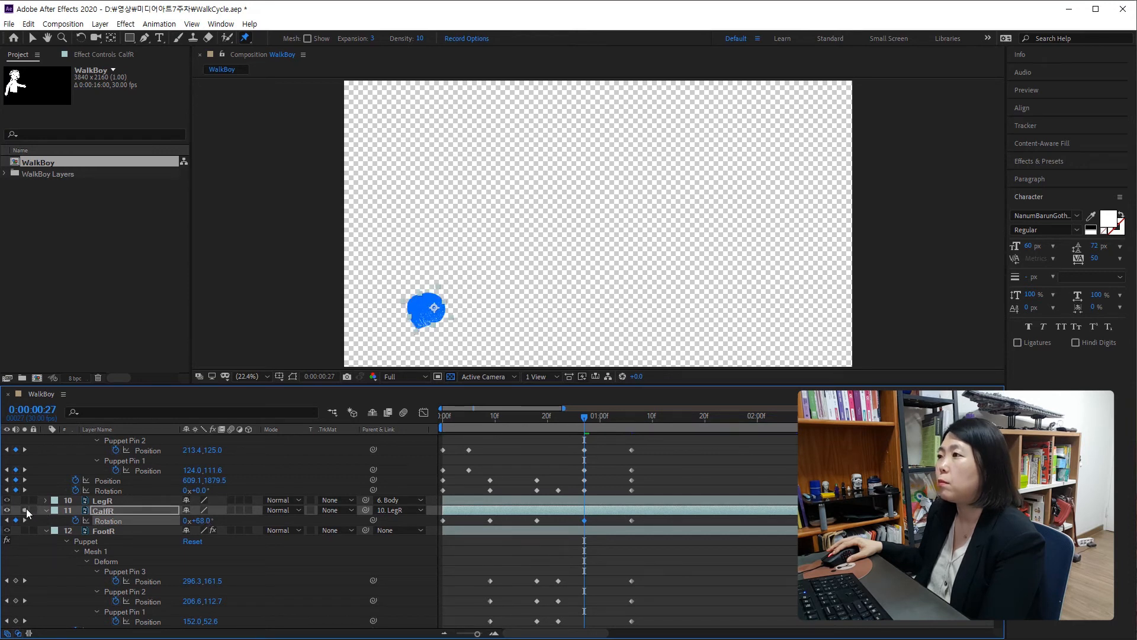
pyautogui.click(24, 530)
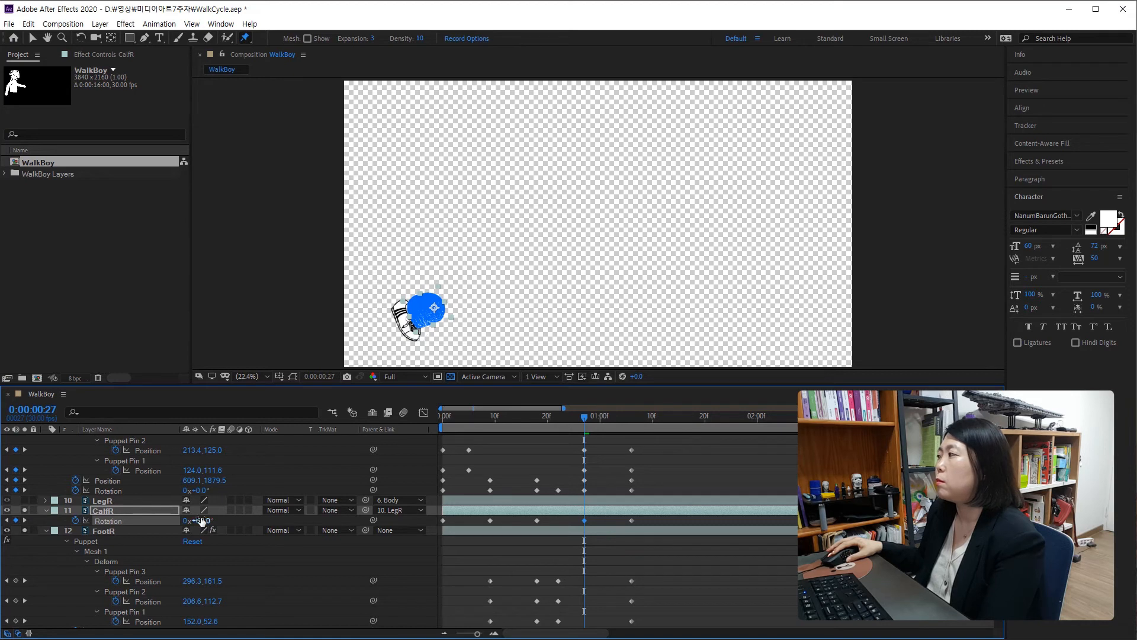
pyautogui.moveTo(200, 521); pyautogui.dragTo(204, 519)
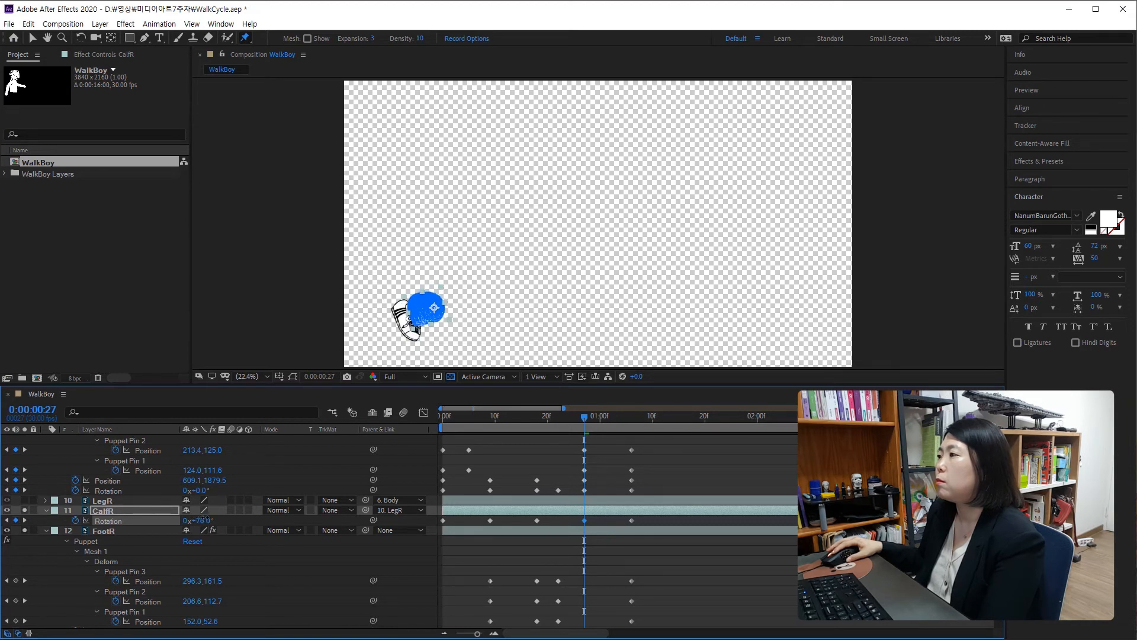
pyautogui.click(26, 510)
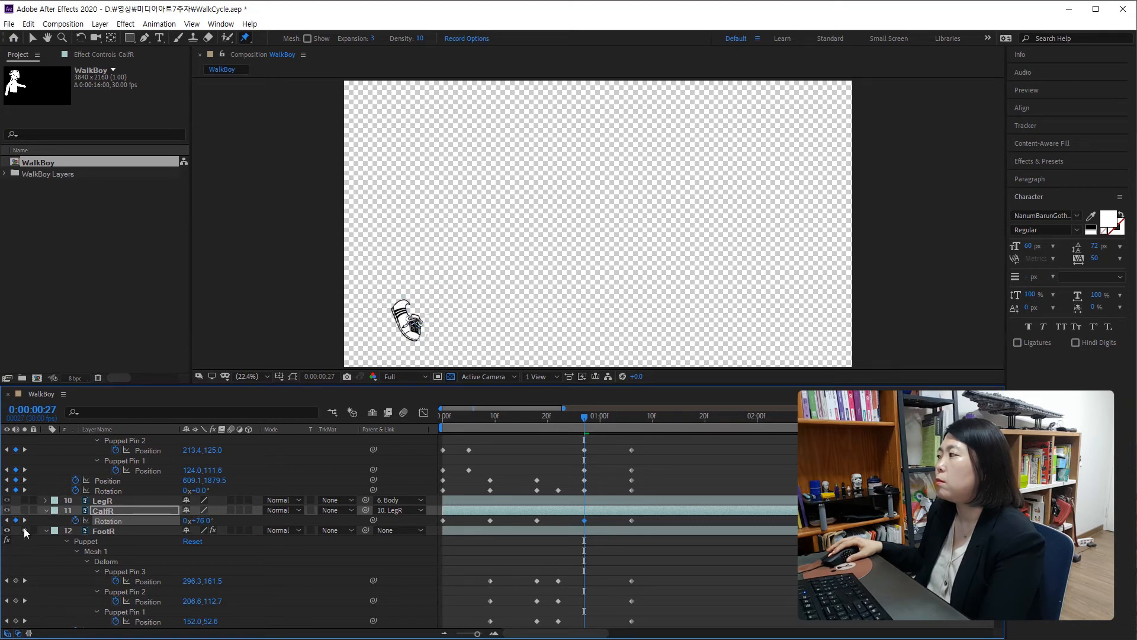
pyautogui.click(24, 529)
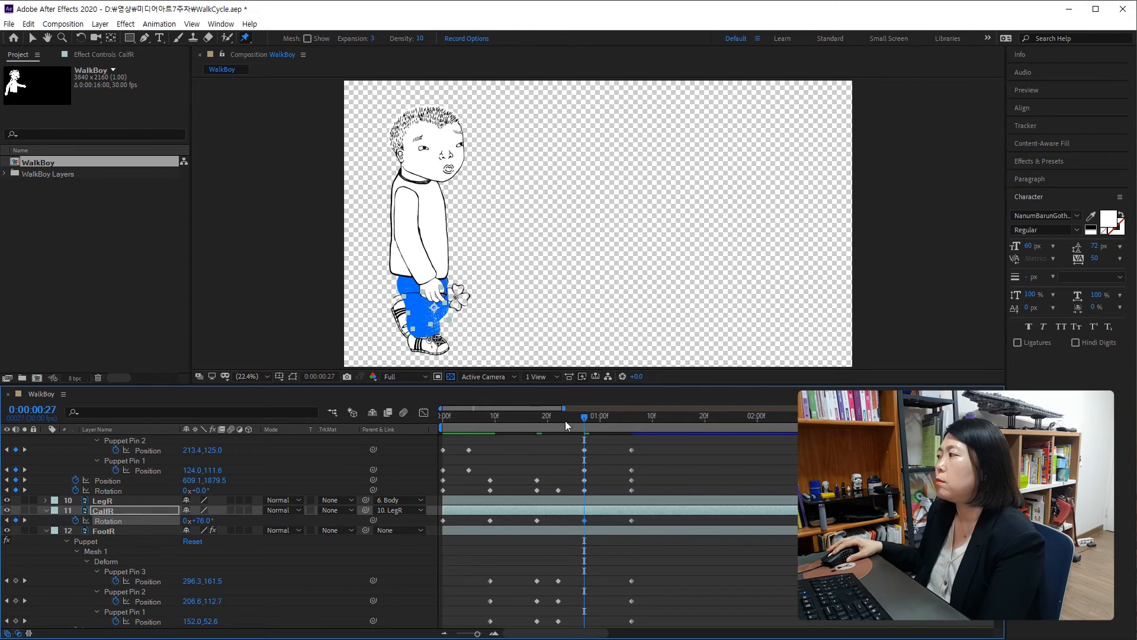
# Go back through the walk to 0:00:00:18 and set FootL's Position to 787.0, 1844.5
pyautogui.moveTo(565, 422); pyautogui.dragTo(557, 450)
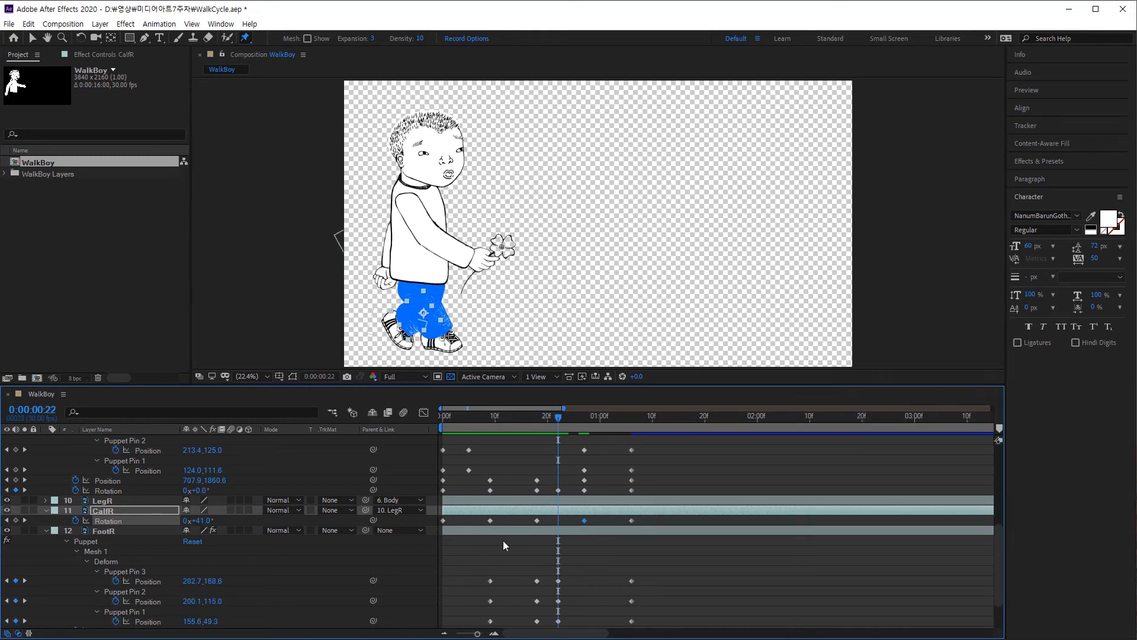
pyautogui.scroll(-1, 504, 541)
pyautogui.scroll(-1, 503, 540)
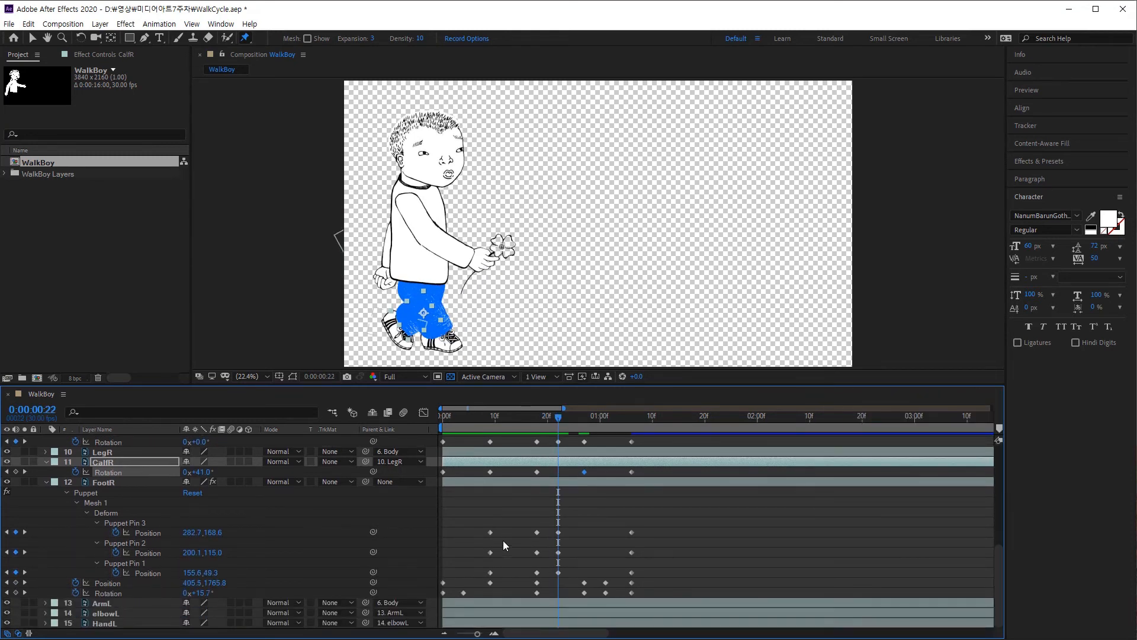
pyautogui.moveTo(557, 422); pyautogui.dragTo(538, 424)
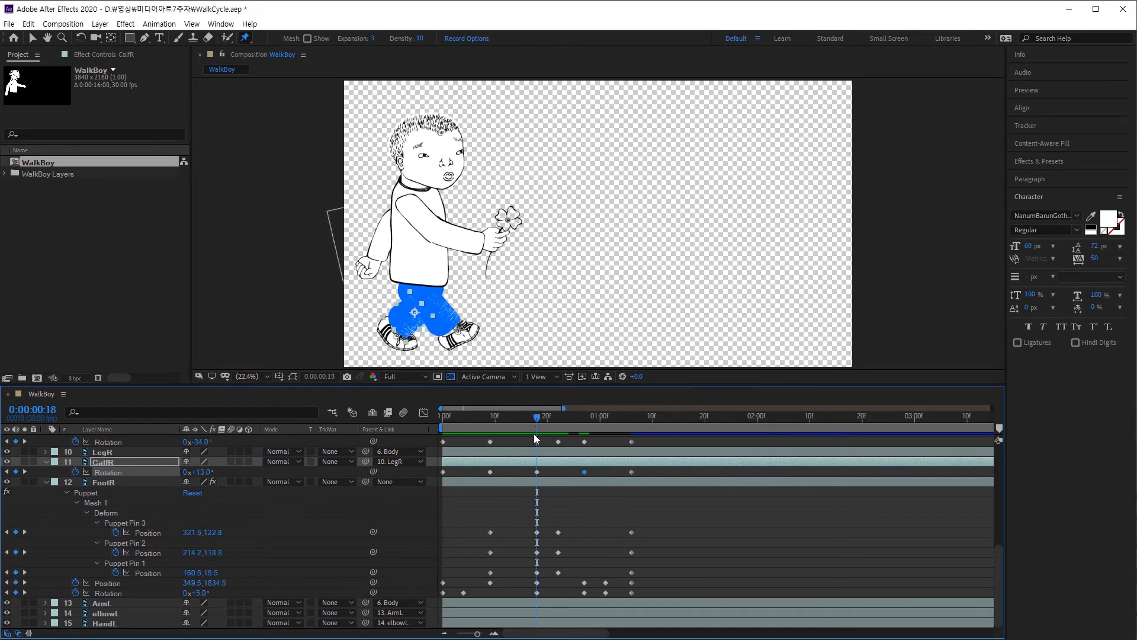
pyautogui.scroll(1, 507, 534)
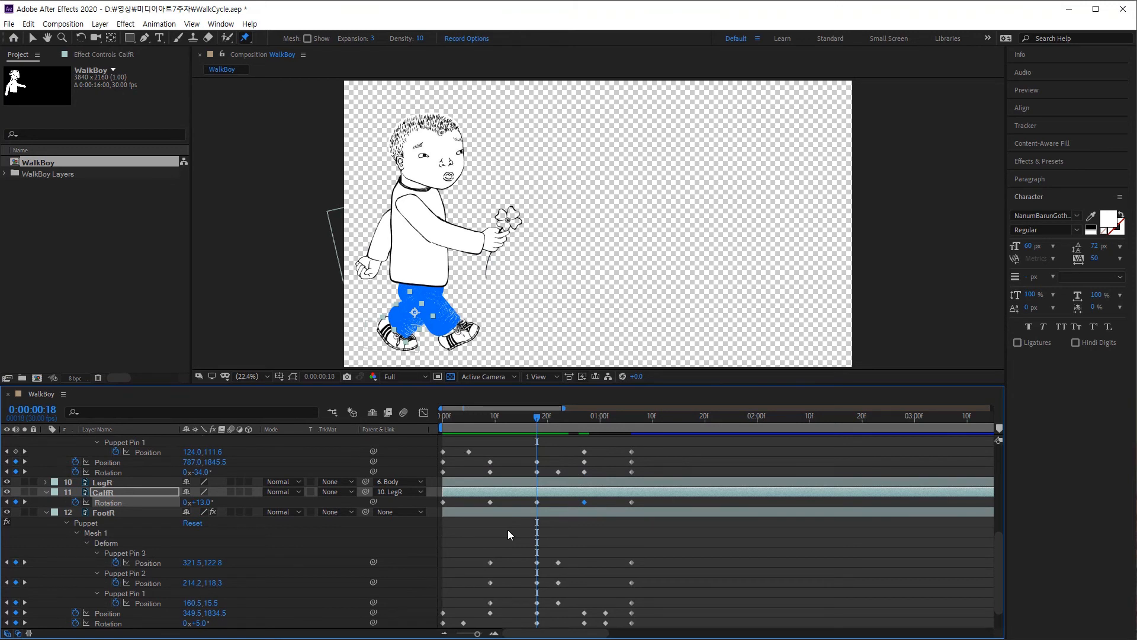
pyautogui.scroll(1, 507, 534)
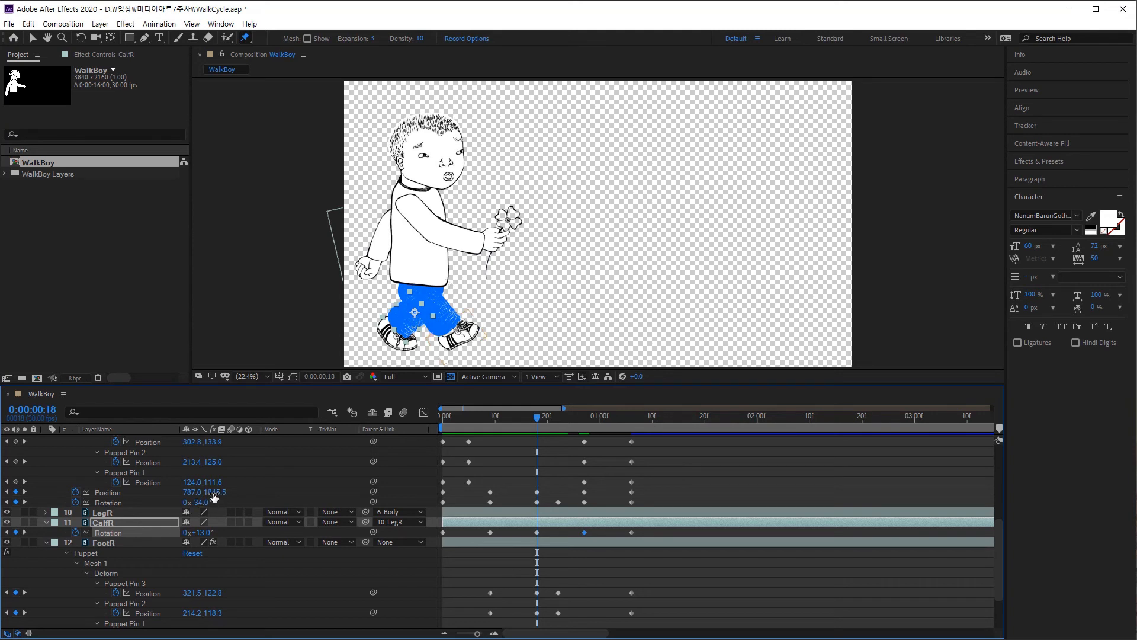
pyautogui.moveTo(214, 492); pyautogui.dragTo(216, 492)
# At 0:00:00:18, raise FootR to Position 349.5, 1812.5 to meet the right calf
pyautogui.scroll(-2, 208, 553)
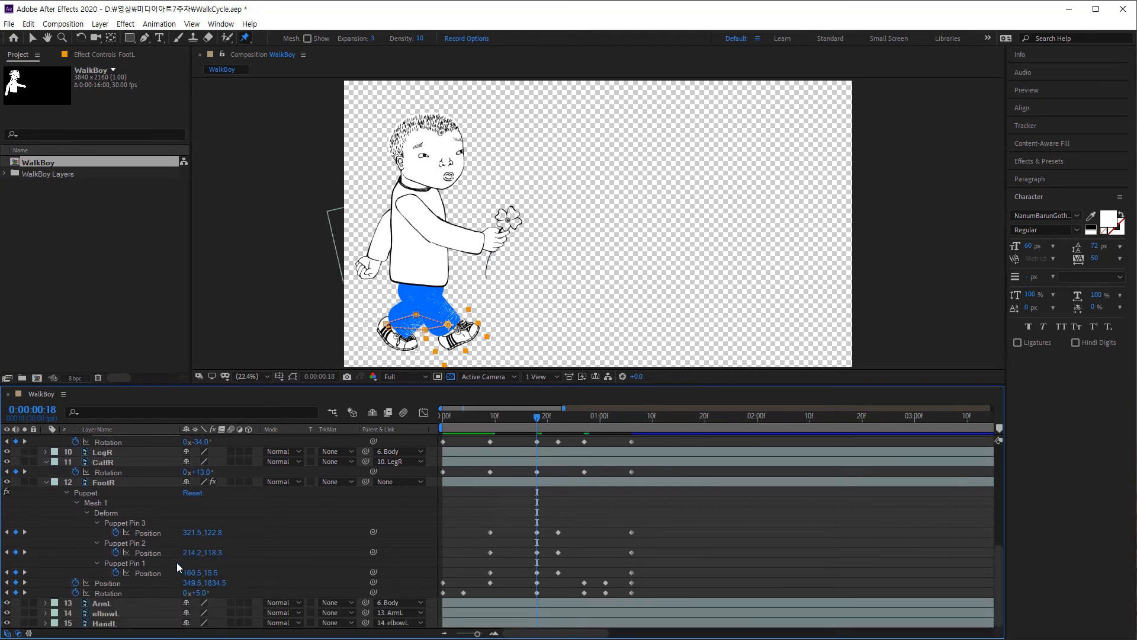
pyautogui.moveTo(209, 583); pyautogui.dragTo(210, 571)
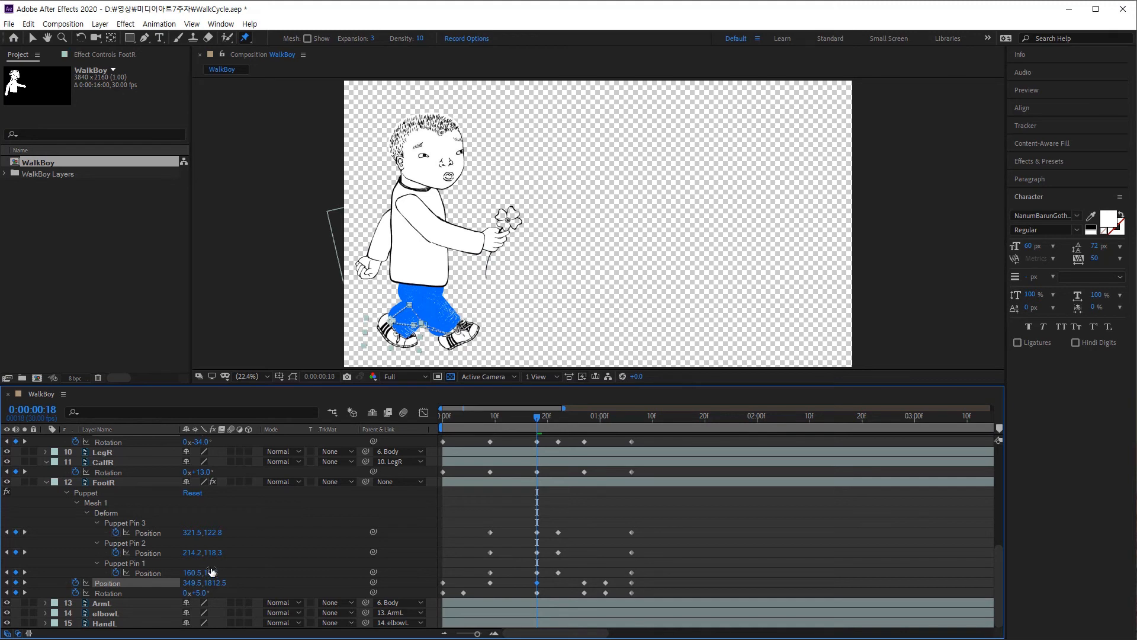
pyautogui.scroll(1, 152, 572)
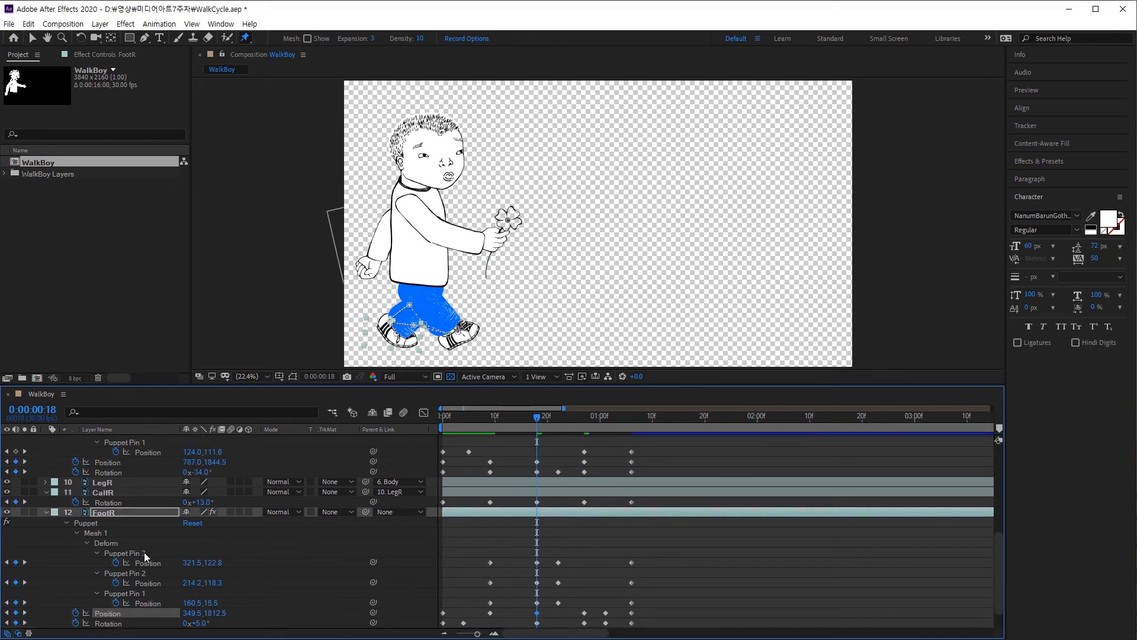
pyautogui.click(111, 513)
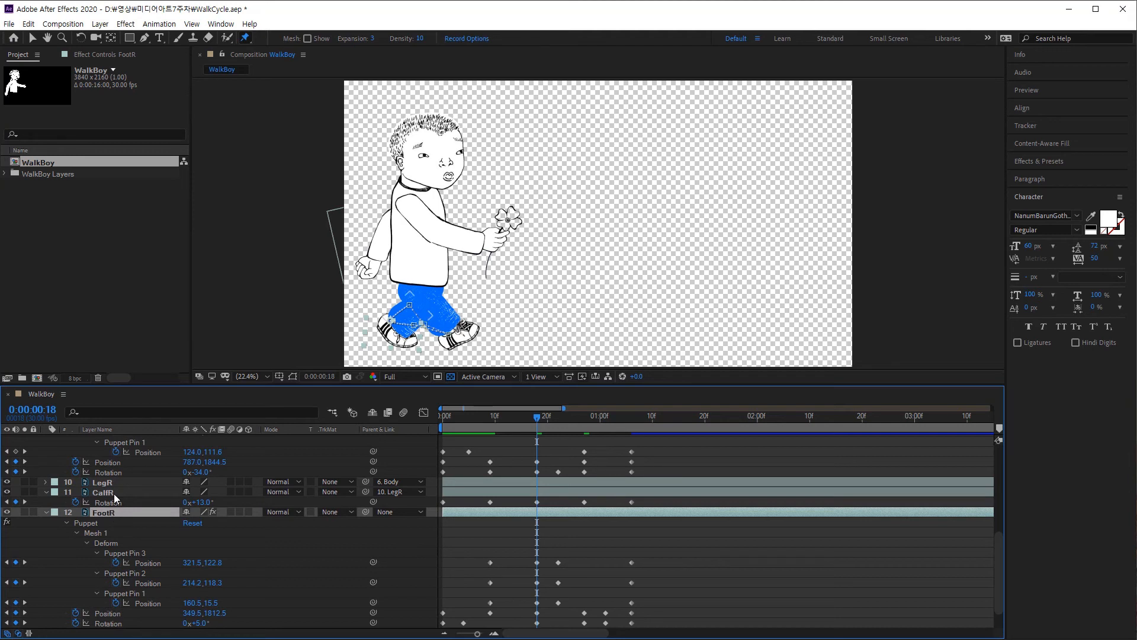
# At 0:00:00:18, try CalfR's Rotation at 17° and FootL's at -53°, undoing the FootL change
pyautogui.click(114, 493)
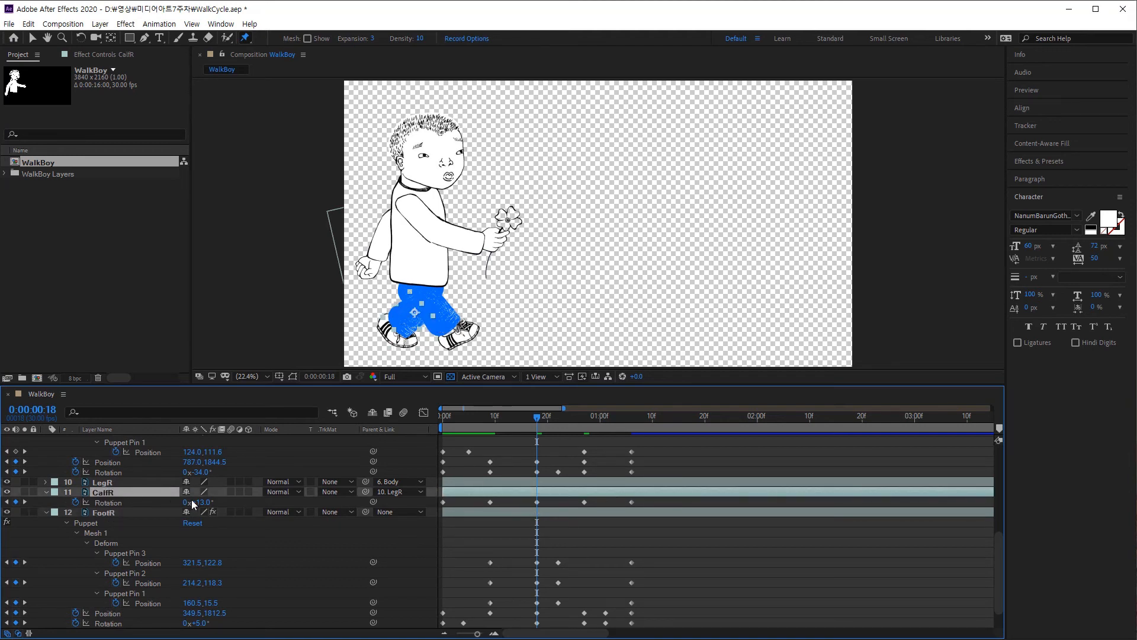
pyautogui.moveTo(194, 502); pyautogui.dragTo(202, 503)
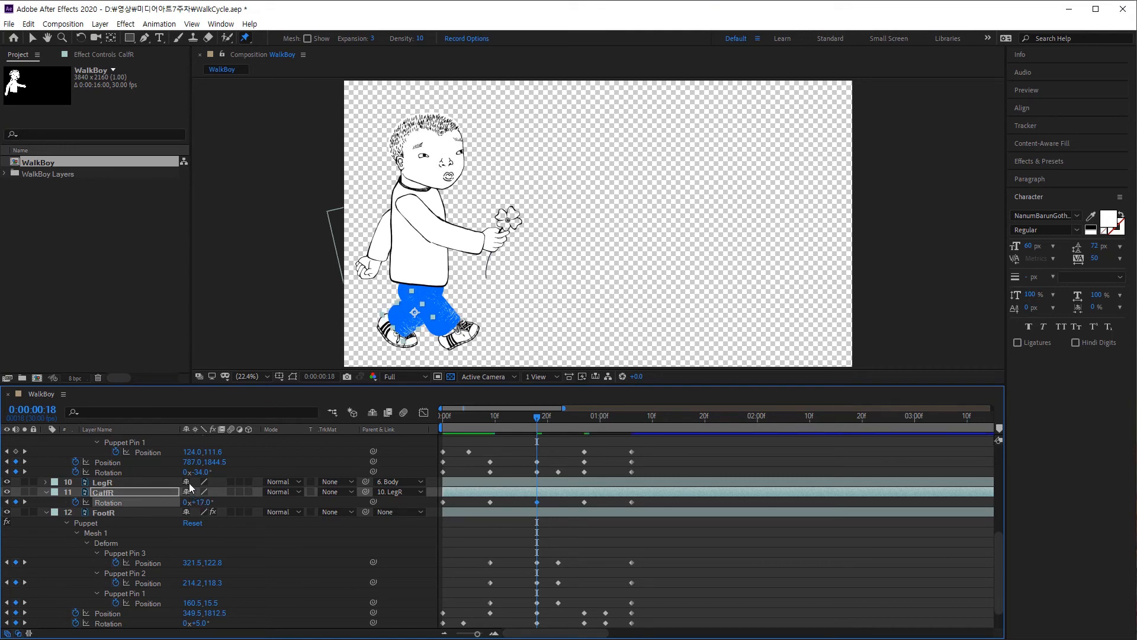
pyautogui.moveTo(191, 472); pyautogui.dragTo(185, 472)
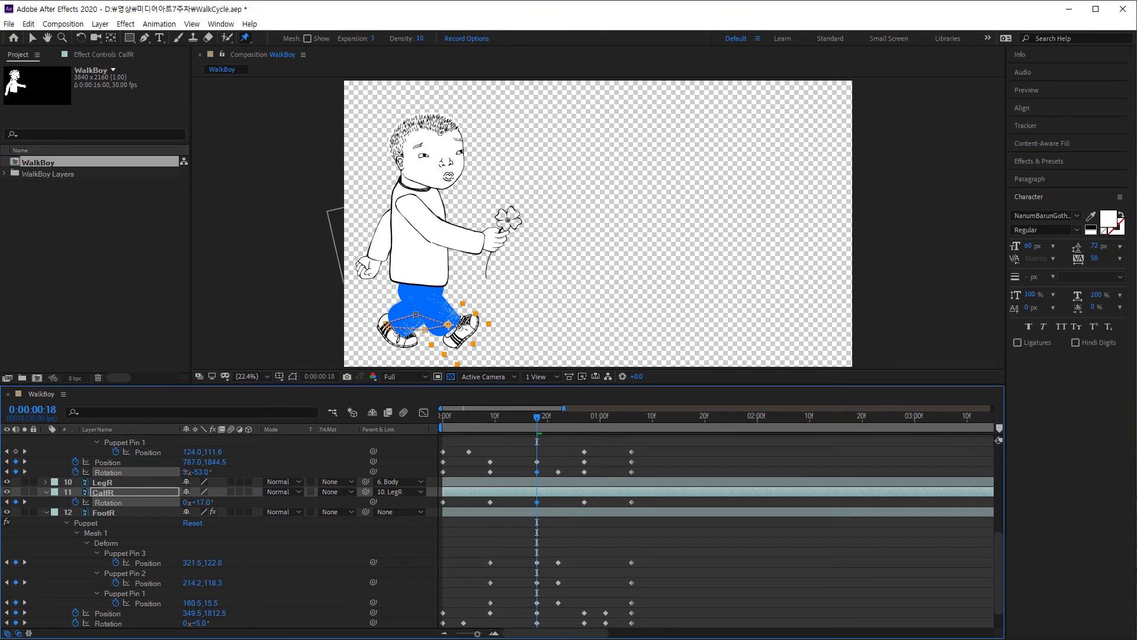
pyautogui.hotkey('ctrl', 'z')
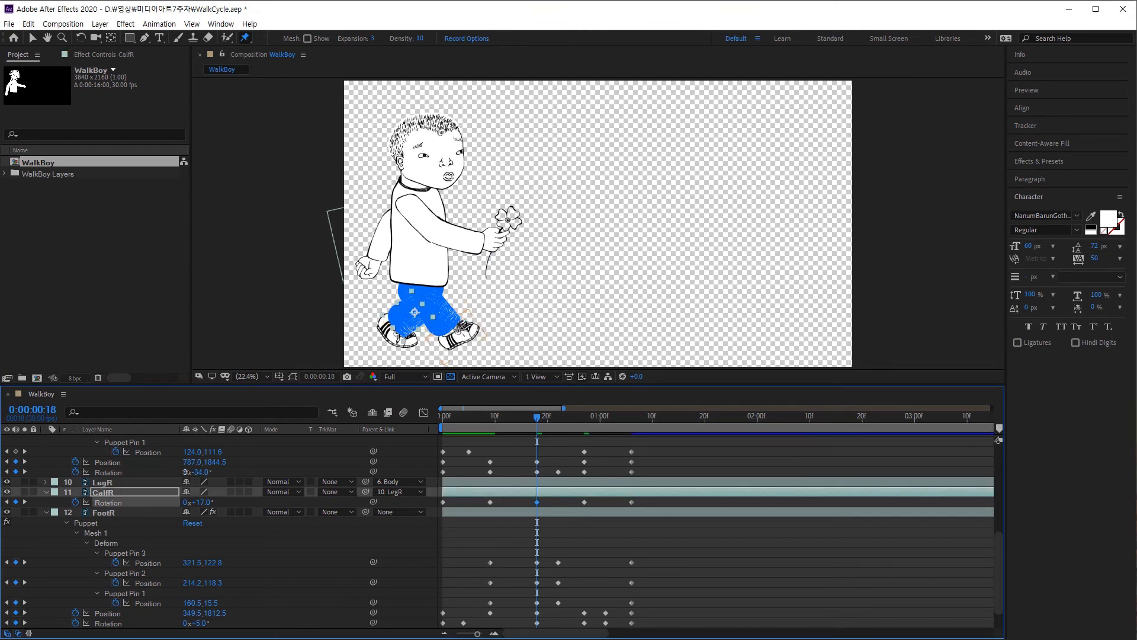
# Reveal LegR's keyframes and, at 0:00:00:18, set LegR's Rotation to 37° and CalfR's to 5°
pyautogui.click(134, 483)
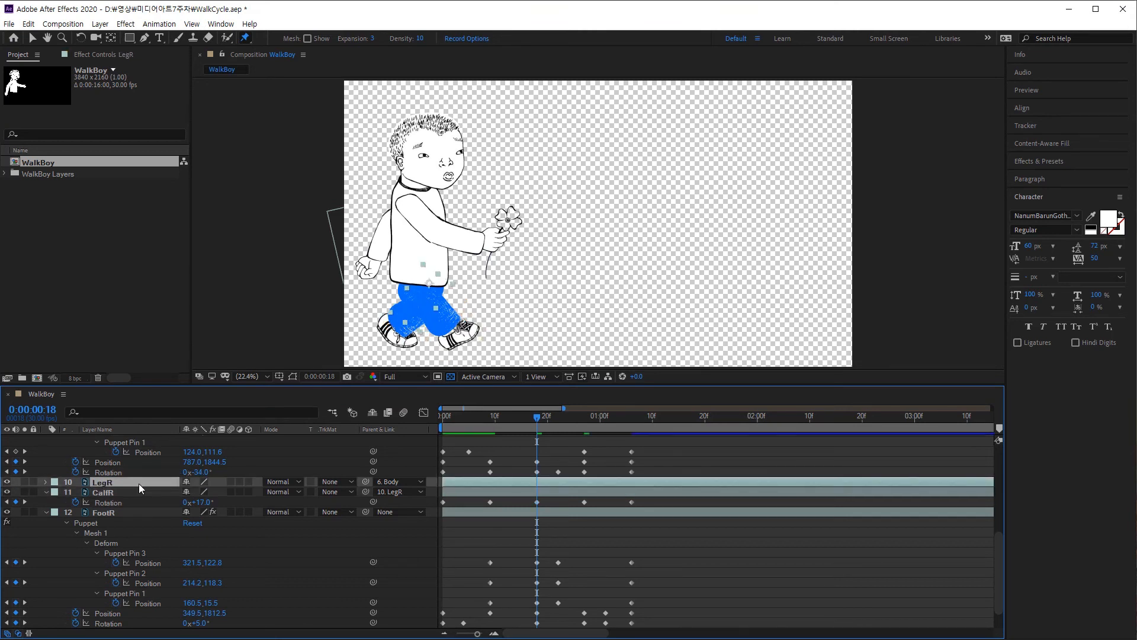
pyautogui.press('u')
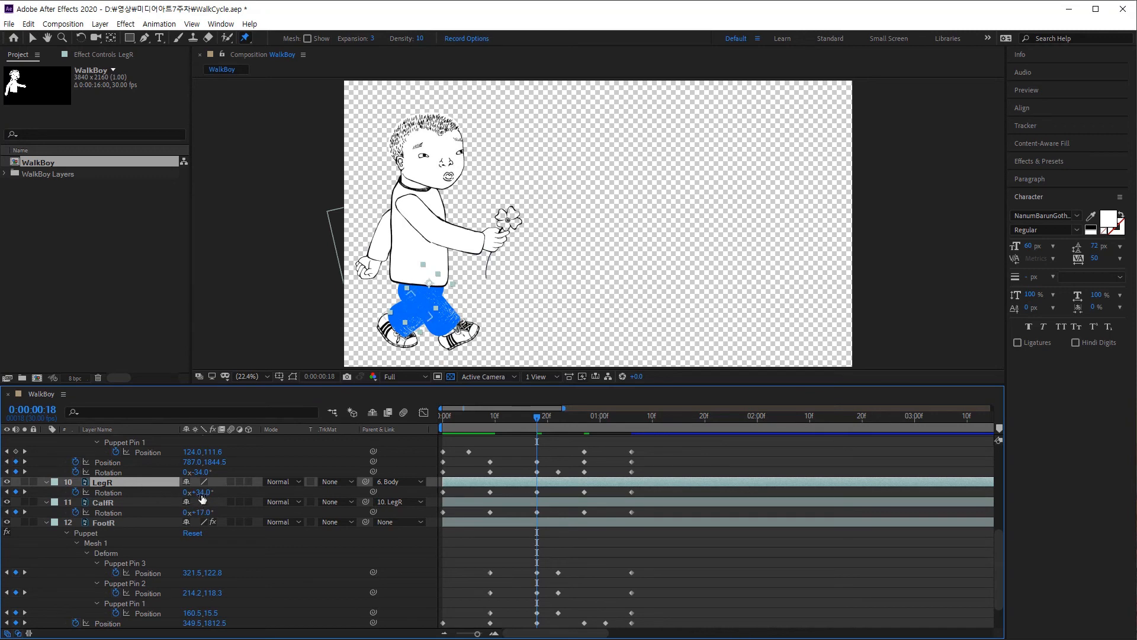
pyautogui.click(201, 493)
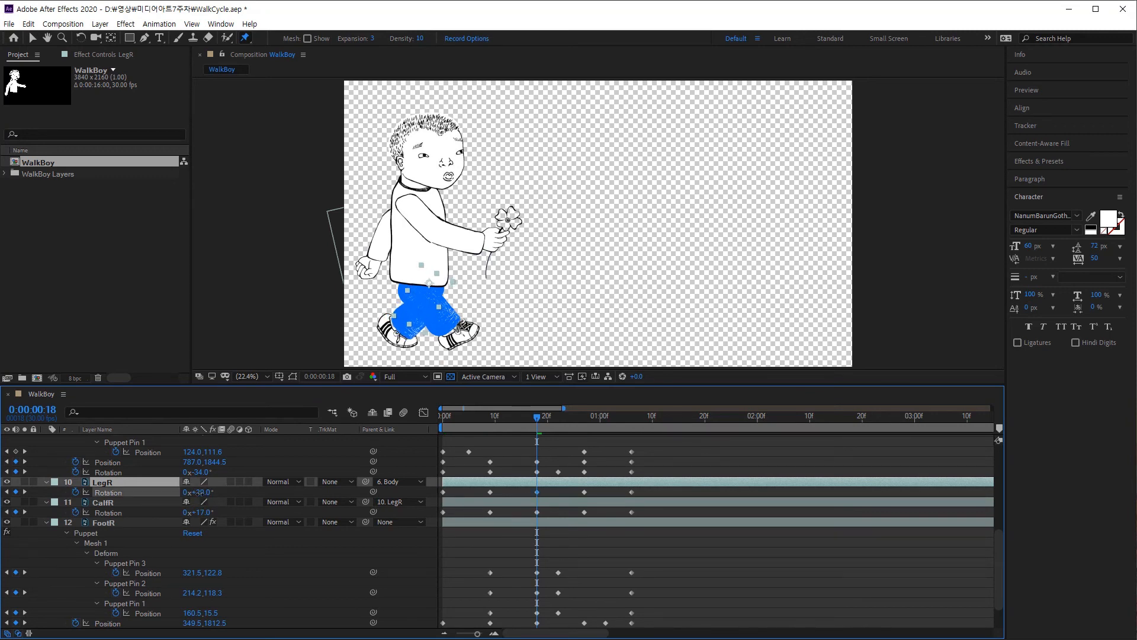
pyautogui.moveTo(205, 493); pyautogui.dragTo(207, 493)
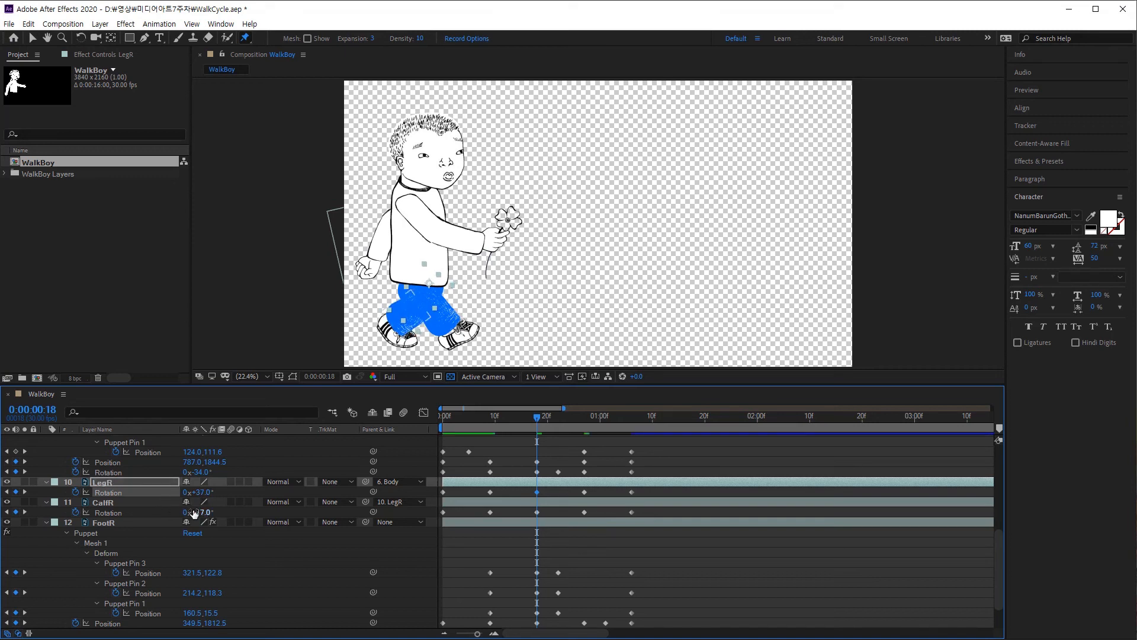
pyautogui.moveTo(197, 516); pyautogui.dragTo(190, 513)
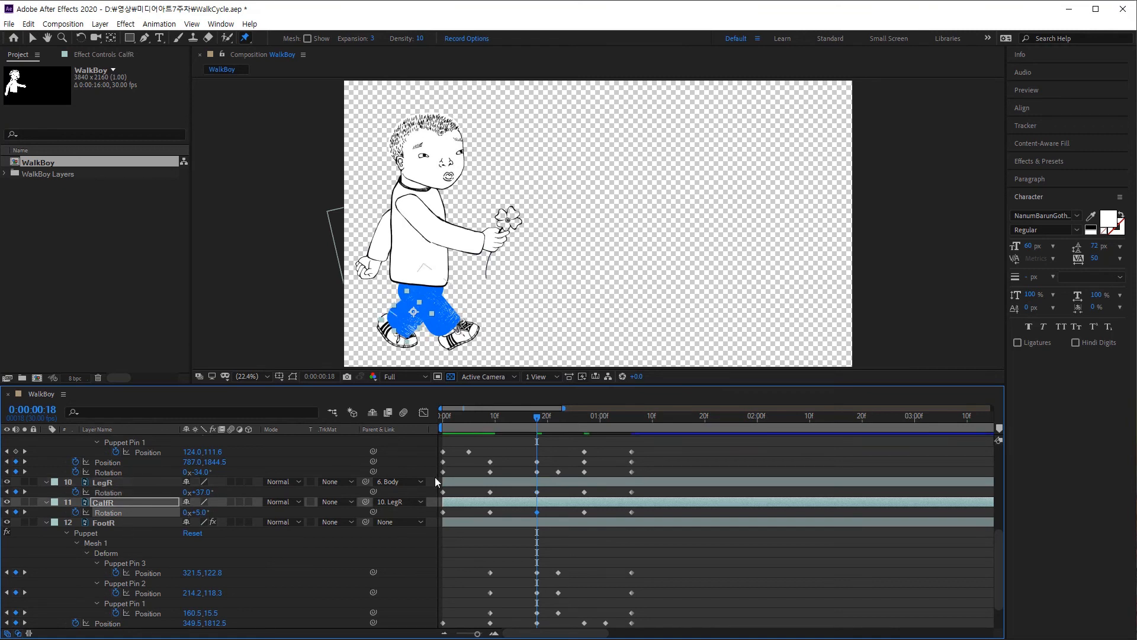
# At 0:00:00:18, reshape FootR by moving Puppet Pin 3 to 314.1, 141.4 and Puppet Pin 2 to 201.6, 128.4
pyautogui.scroll(-1, 255, 546)
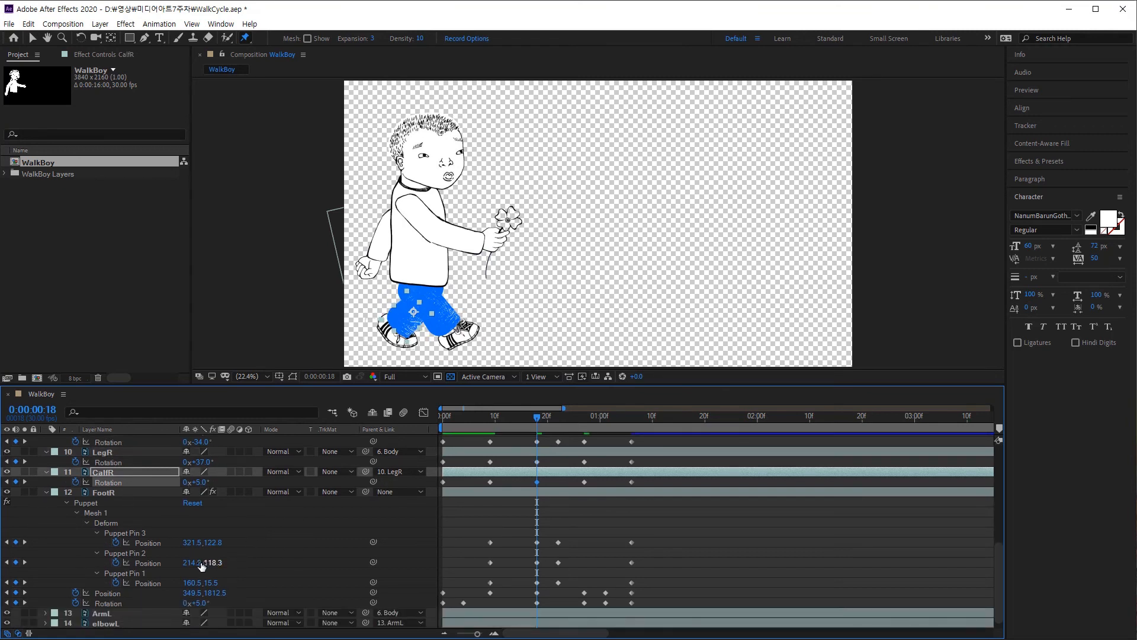
pyautogui.moveTo(210, 583); pyautogui.dragTo(230, 576)
pyautogui.hotkey('ctrl', 'z')
pyautogui.click(142, 573)
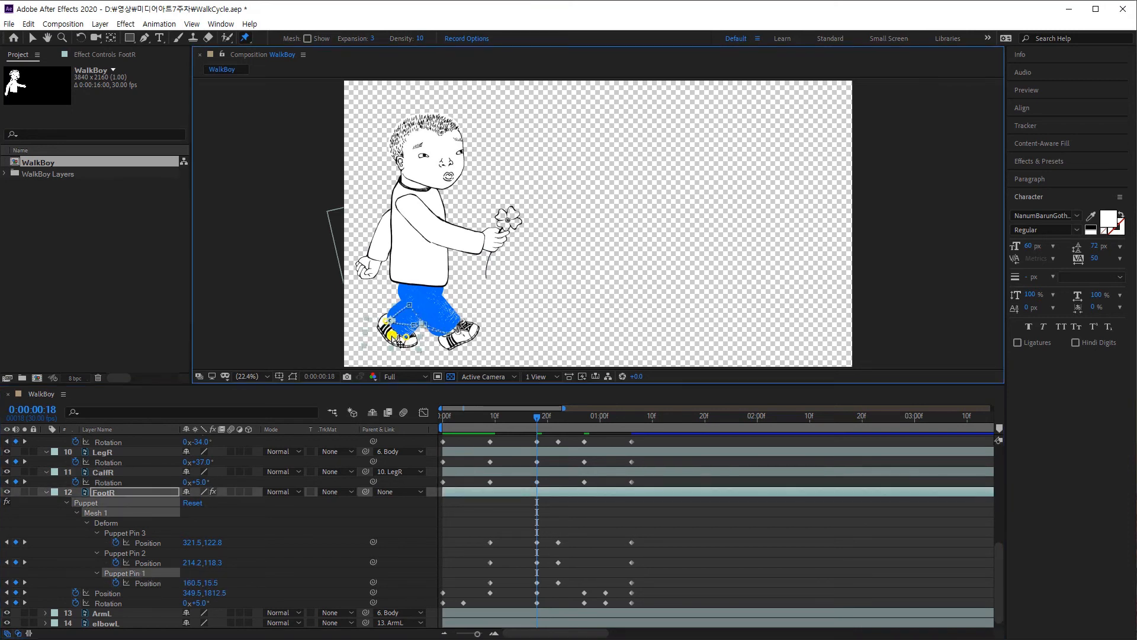
pyautogui.moveTo(406, 336); pyautogui.dragTo(409, 347)
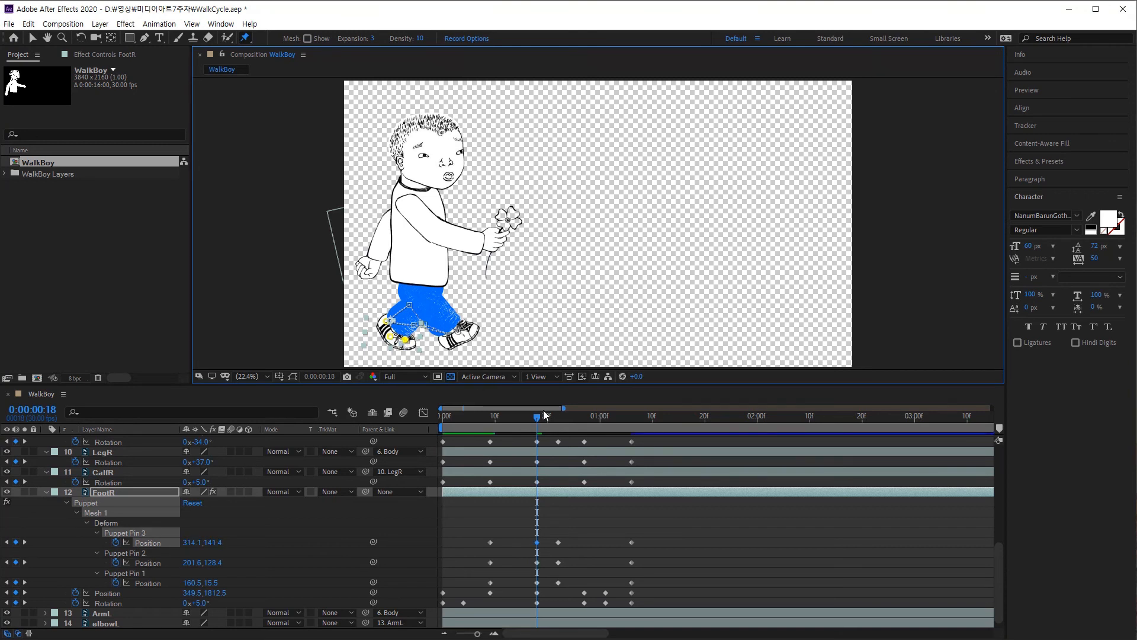
pyautogui.moveTo(542, 411); pyautogui.dragTo(435, 477)
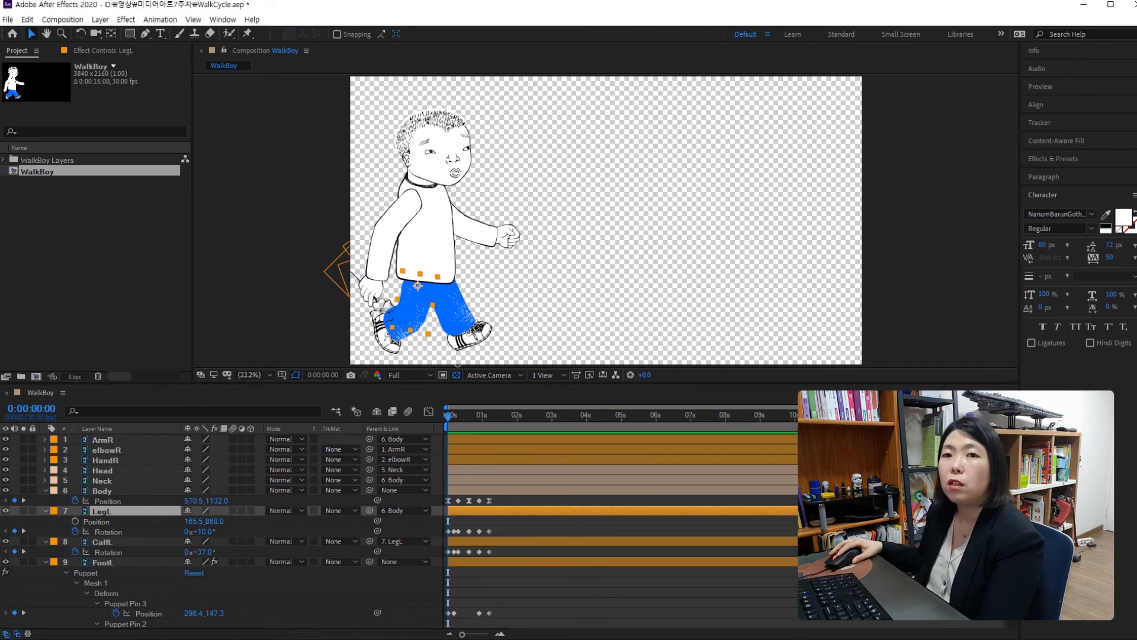
# Shorten the work area to end at the last walk keyframes and preview the loop from the start
pyautogui.moveTo(1003, 426); pyautogui.dragTo(489, 448)
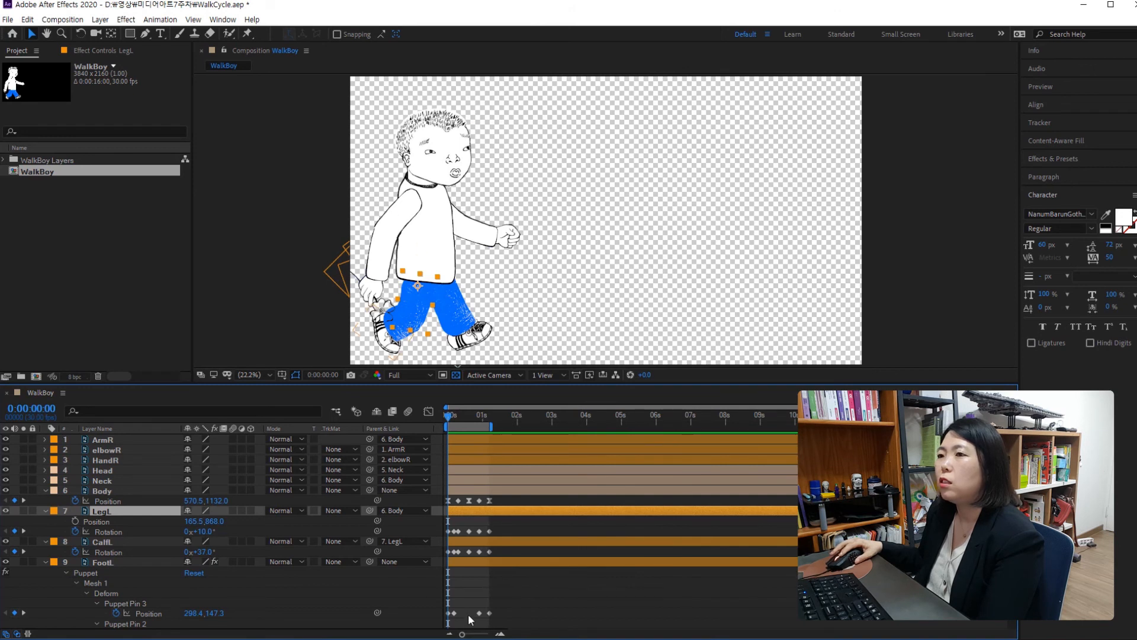
pyautogui.moveTo(462, 634); pyautogui.dragTo(482, 636)
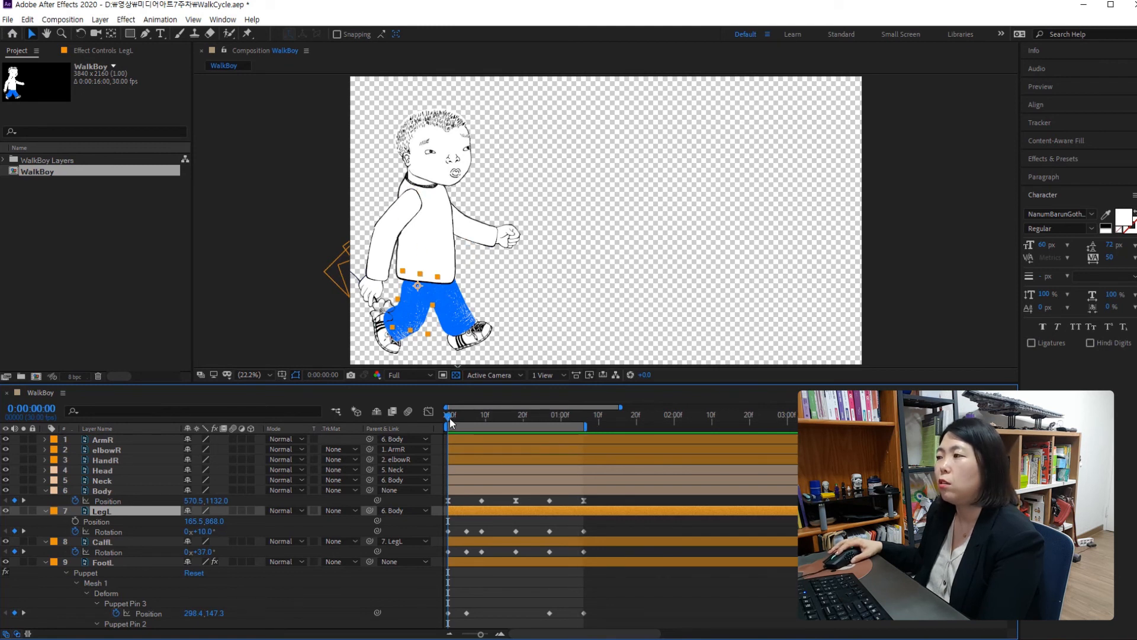
pyautogui.press('space')
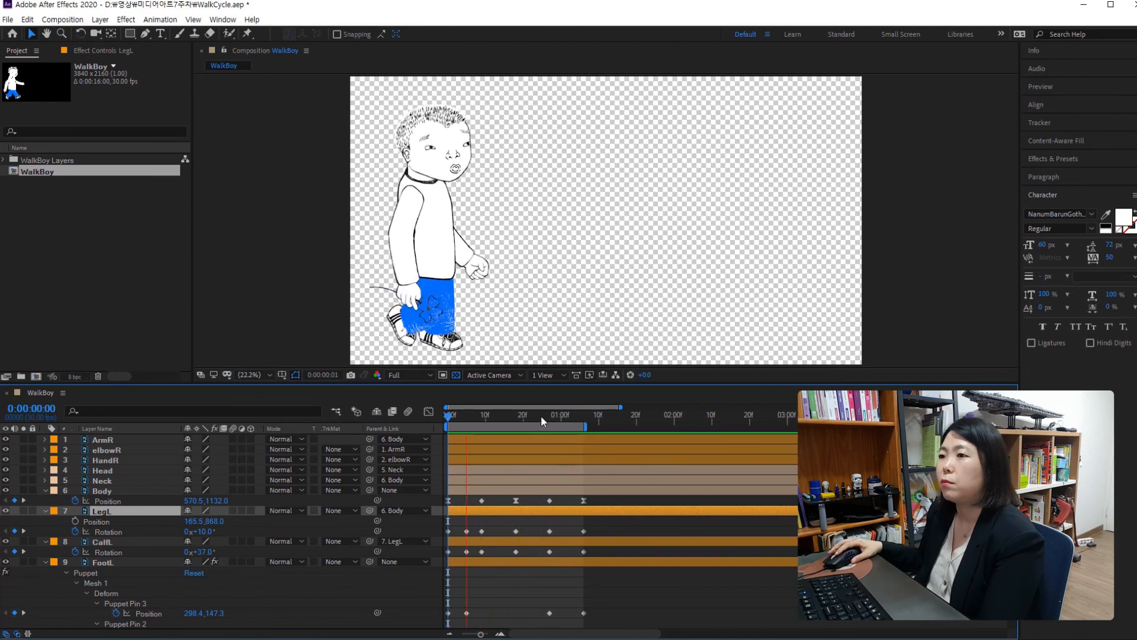
pyautogui.click(447, 427)
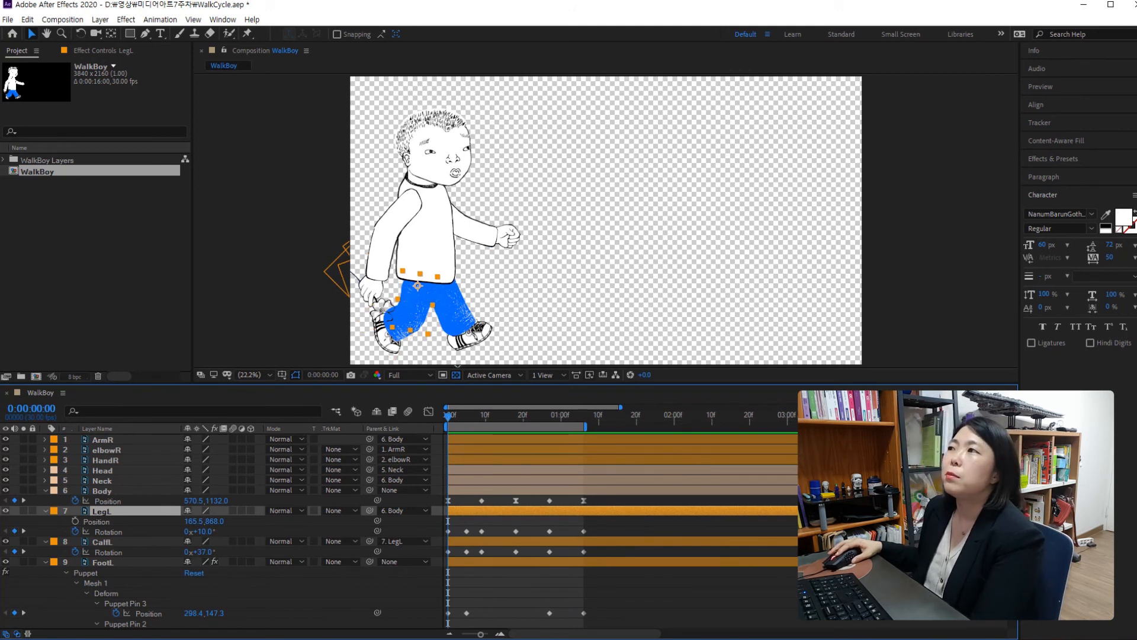
pyautogui.press('space')
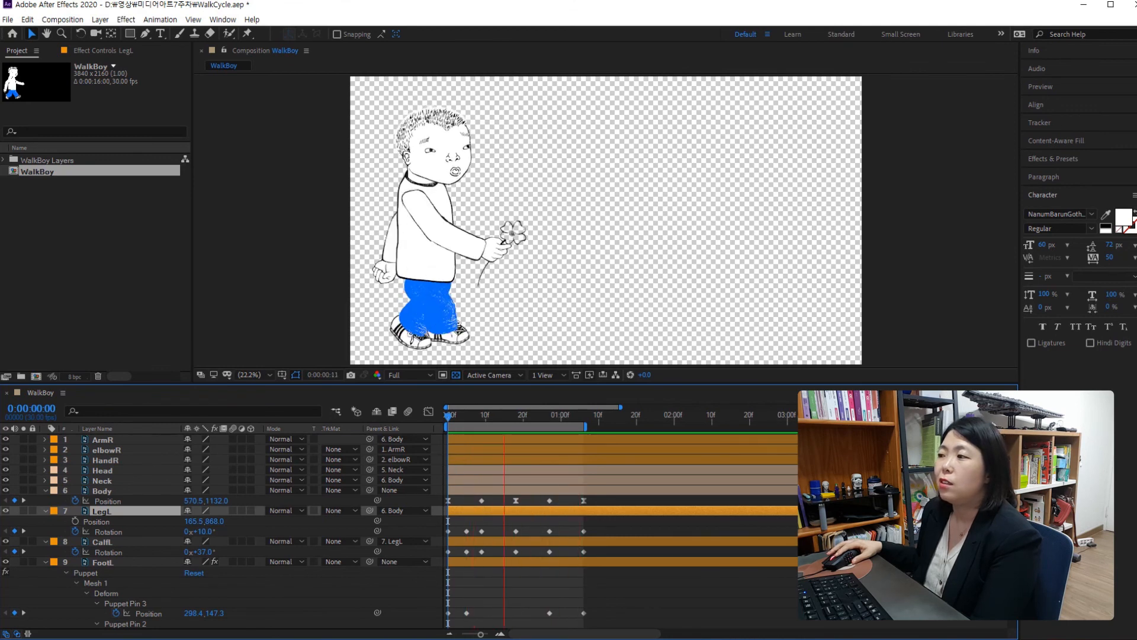
pyautogui.click(508, 414)
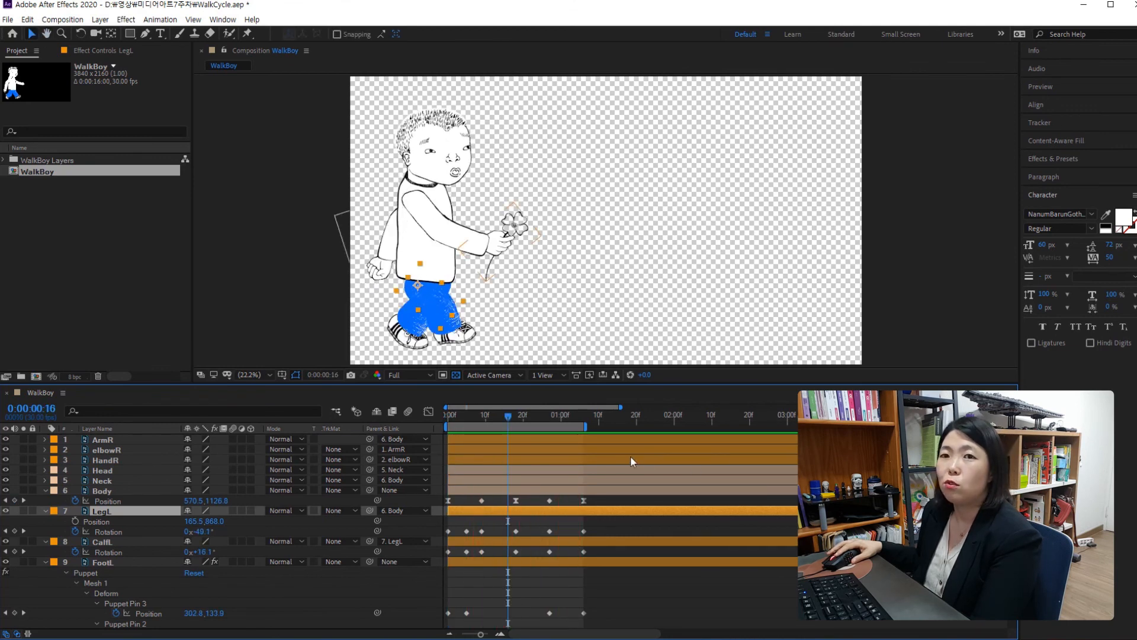
pyautogui.moveTo(510, 418); pyautogui.dragTo(437, 418)
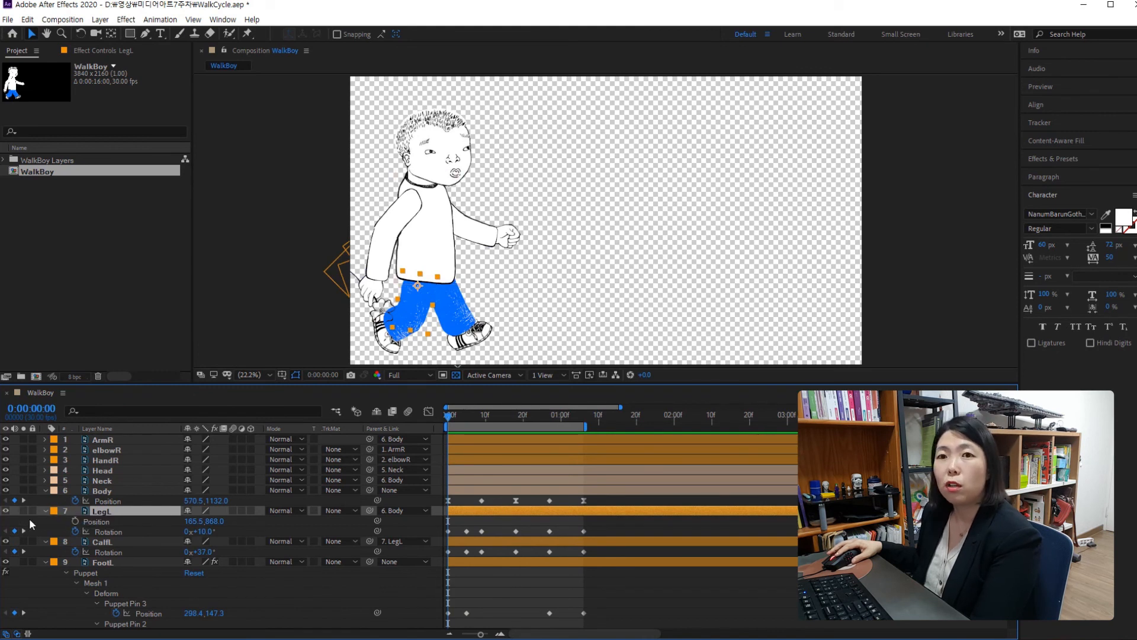
# Collapse the properties of the left and right leg, calf and foot layers
pyautogui.click(44, 511)
pyautogui.click(45, 521)
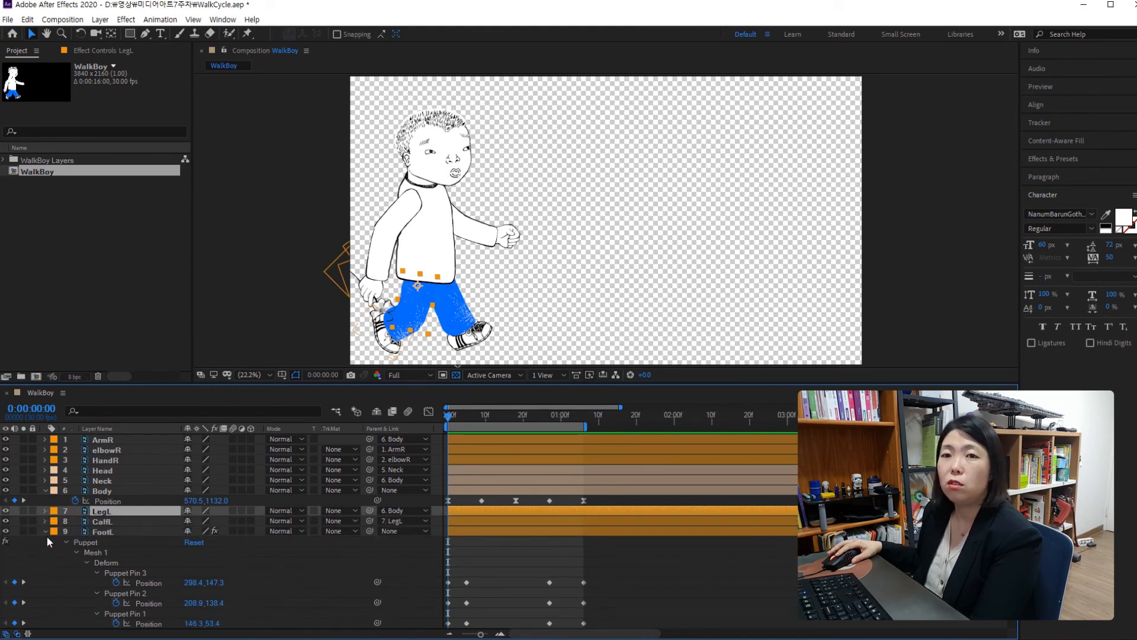
pyautogui.click(44, 540)
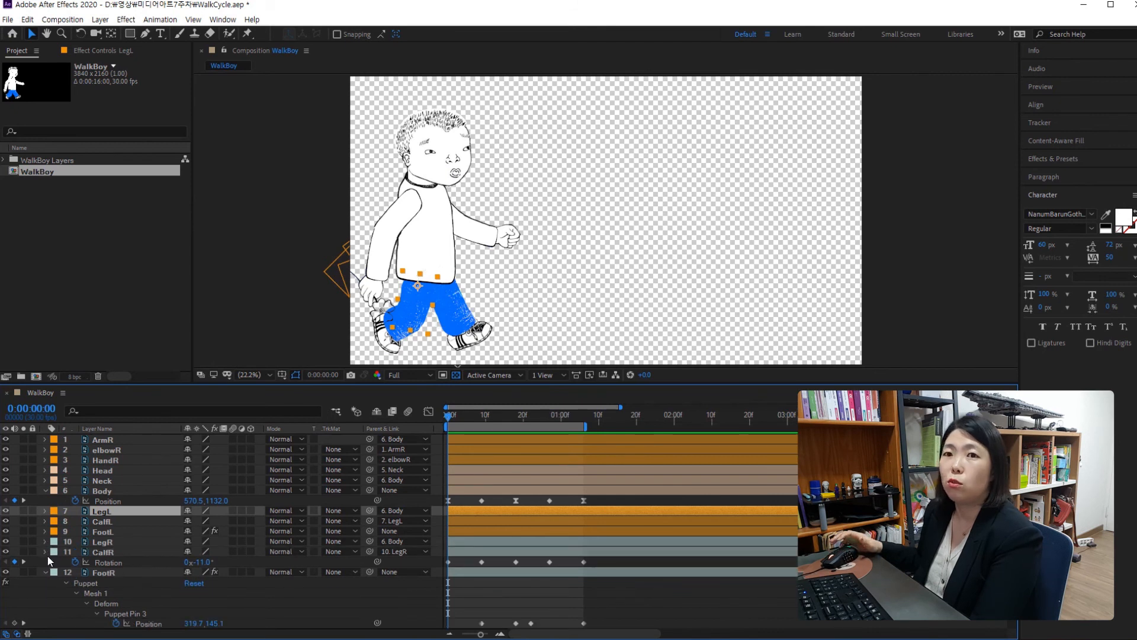
pyautogui.click(47, 553)
pyautogui.click(45, 561)
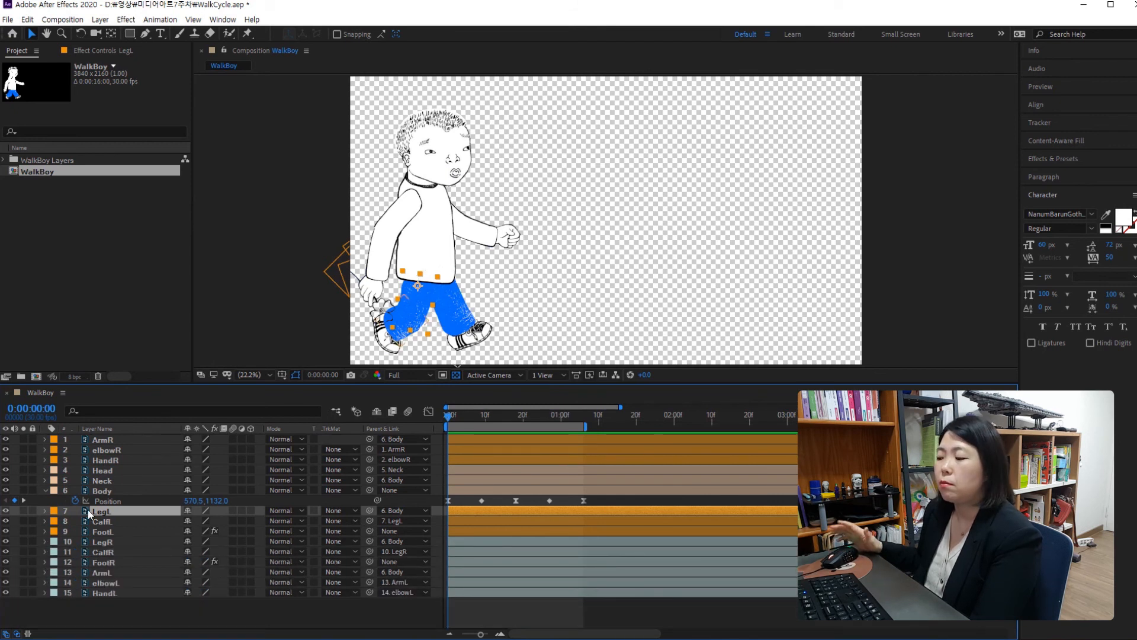
# Start keyframing Head's Rotation at 0° on the first frame and set it to -16° at 0:00:00:09
pyautogui.click(106, 470)
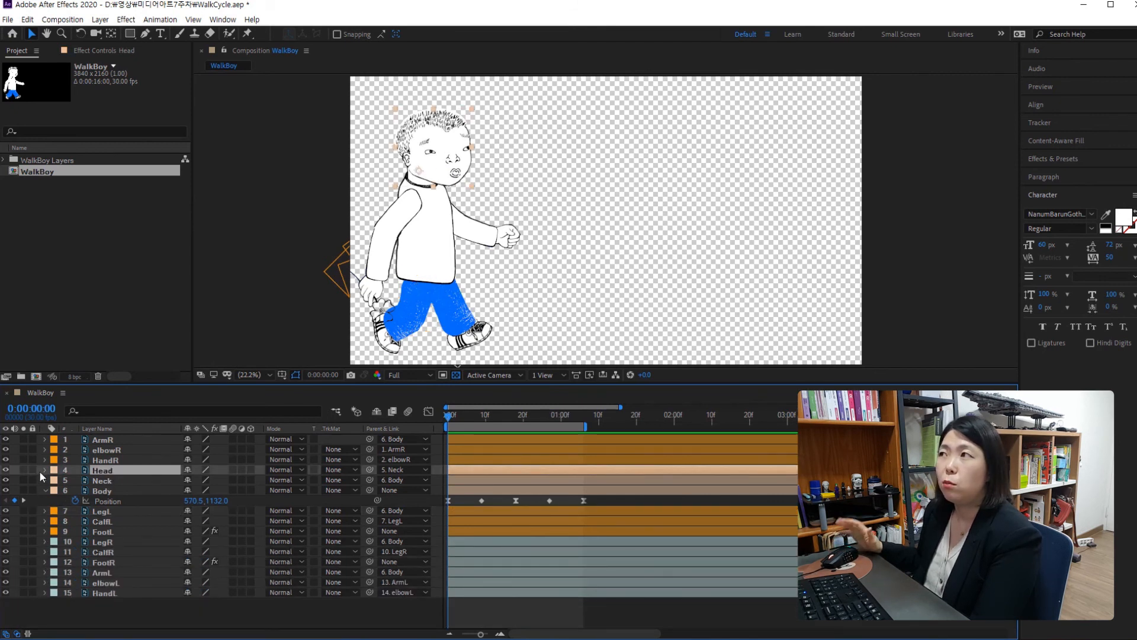
pyautogui.press('r')
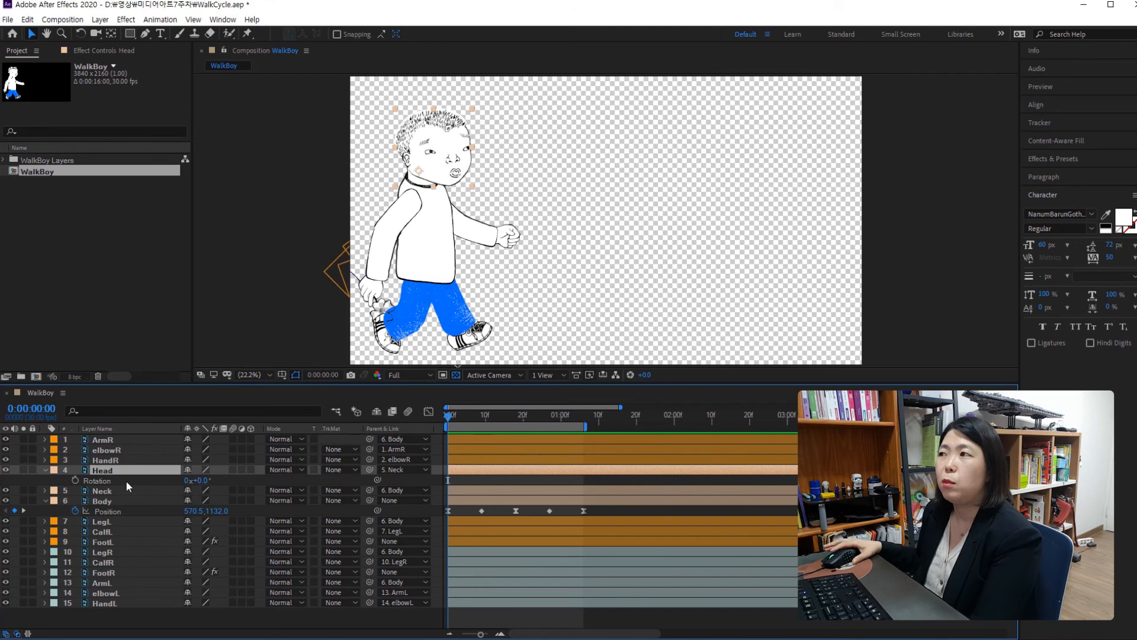
pyautogui.click(75, 481)
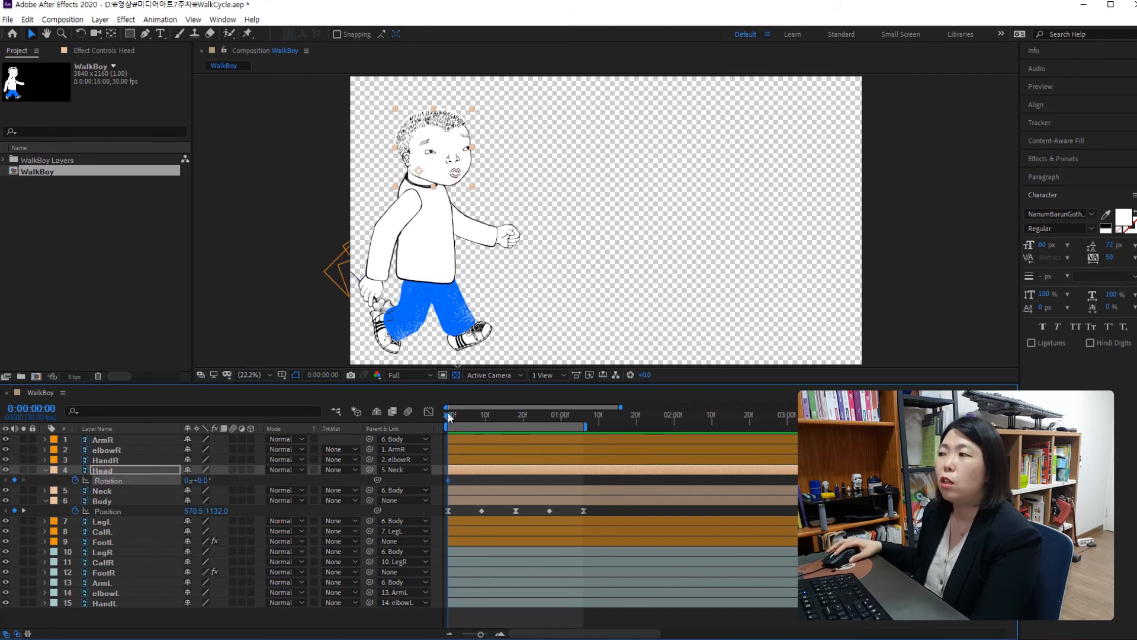
pyautogui.click(24, 510)
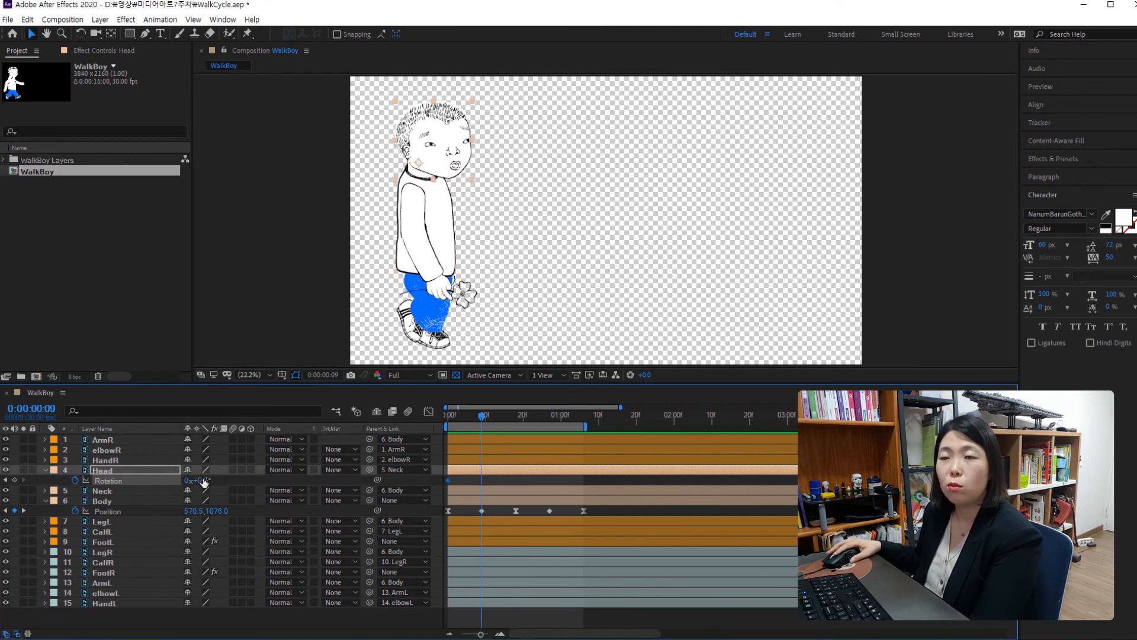
pyautogui.moveTo(200, 479); pyautogui.dragTo(196, 481)
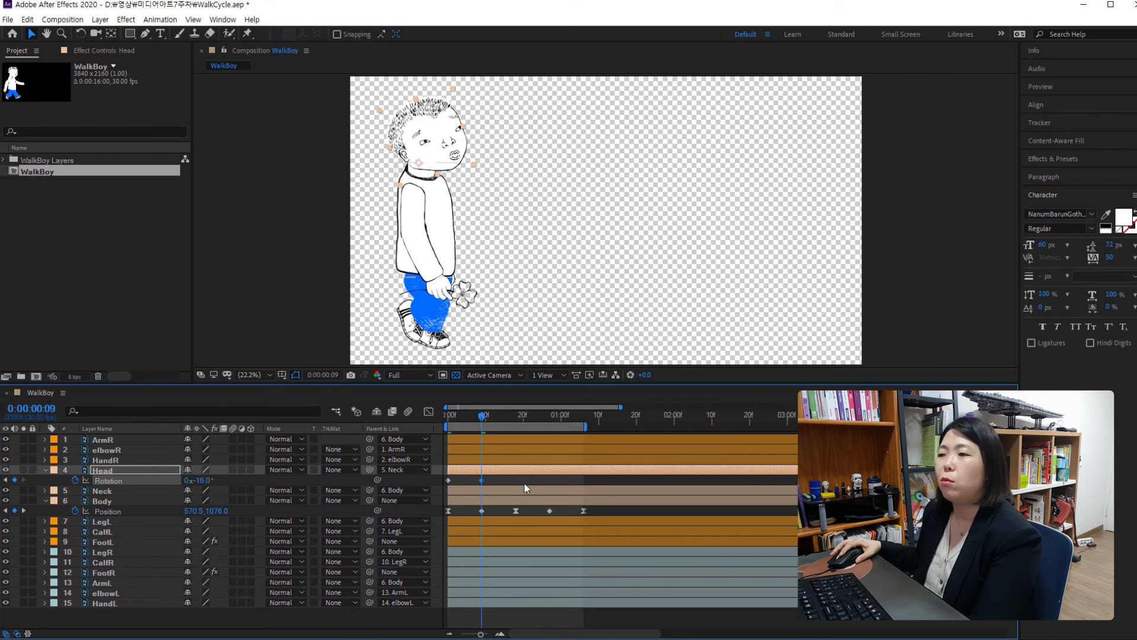
# Copy Head's first Rotation keyframe to 0:00:00:18 and its 0:00:00:09 keyframe to 0:00:00:27
pyautogui.moveTo(483, 421); pyautogui.dragTo(517, 421)
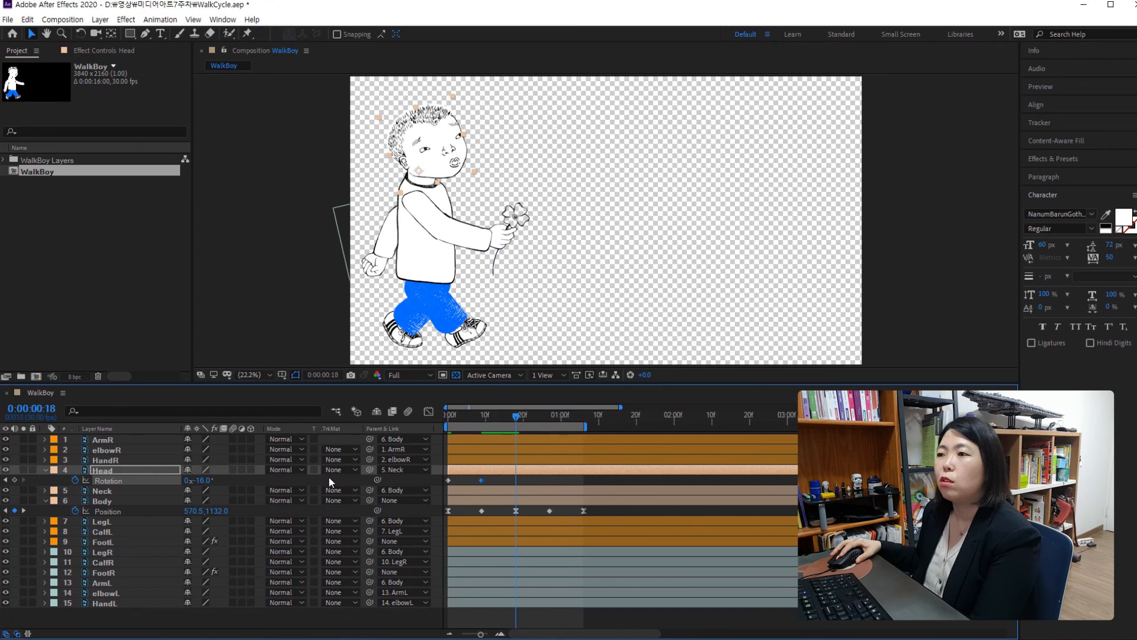
pyautogui.click(448, 480)
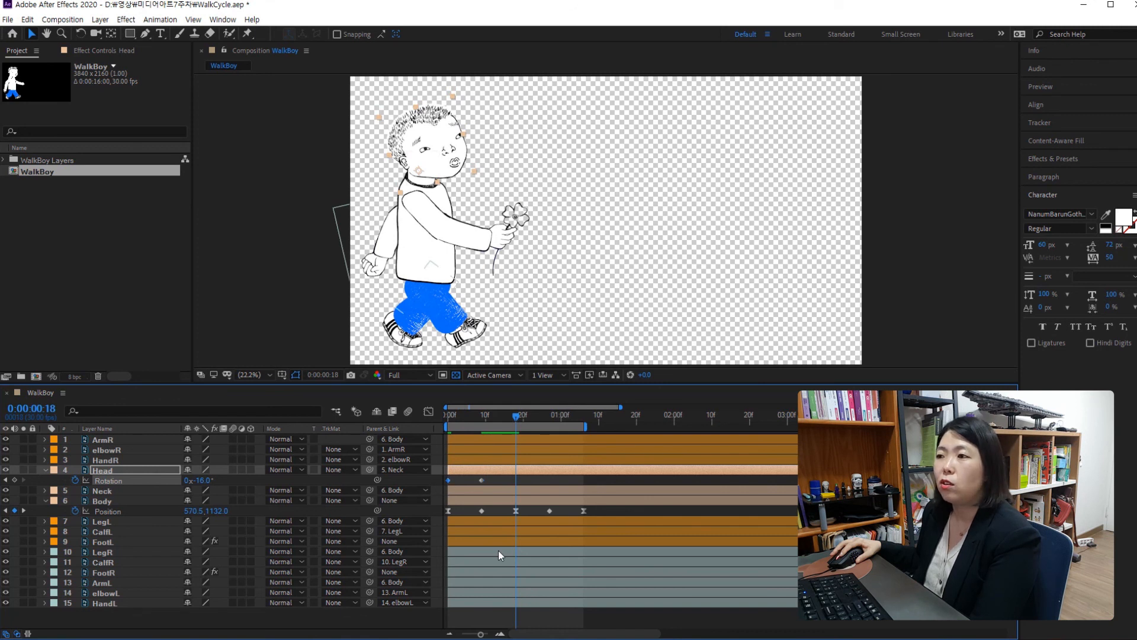
pyautogui.hotkey('ctrl', 'c')
pyautogui.hotkey('ctrl', 'v')
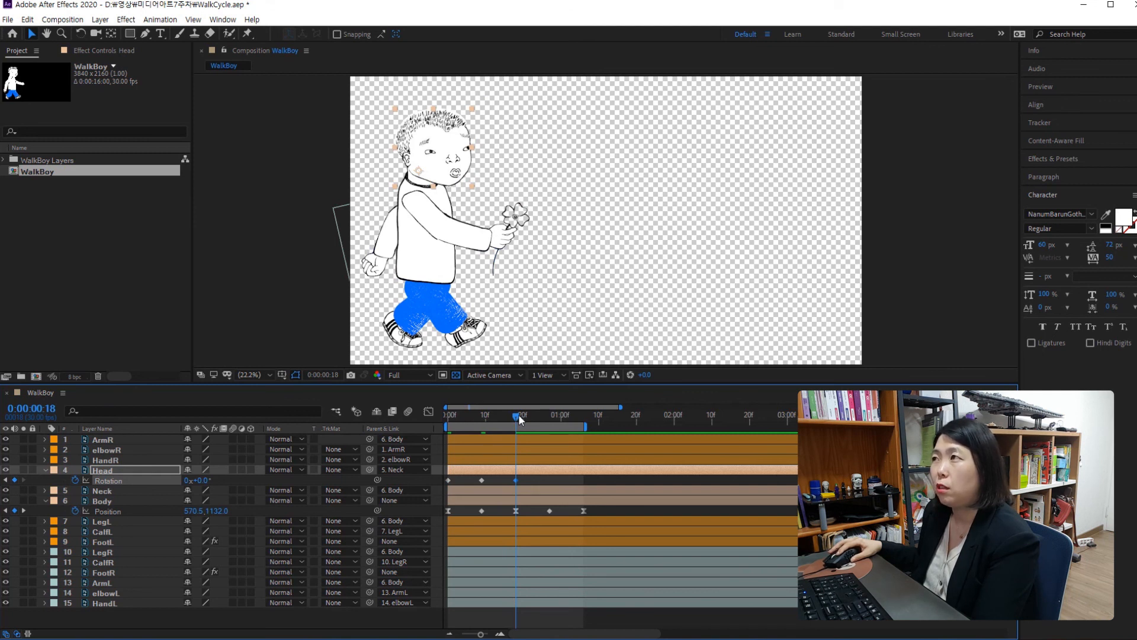
pyautogui.moveTo(518, 414); pyautogui.dragTo(552, 440)
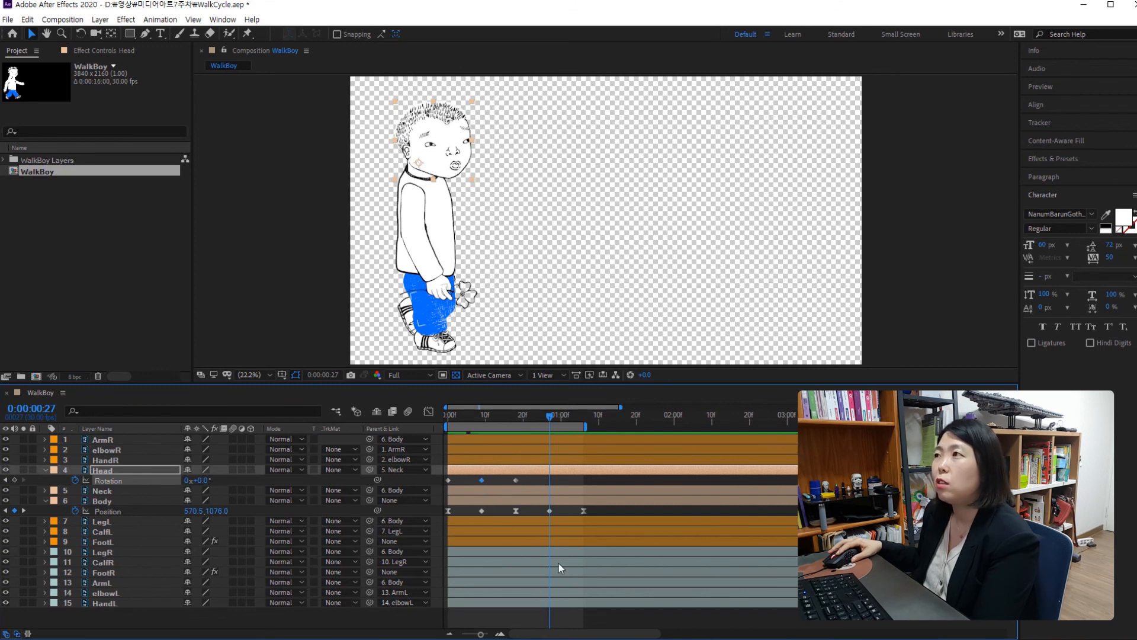
pyautogui.hotkey('ctrl', 'v')
# At 0:00:01:06, set Head's Rotation to 0° and preview the walk from the start
pyautogui.moveTo(552, 417); pyautogui.dragTo(589, 424)
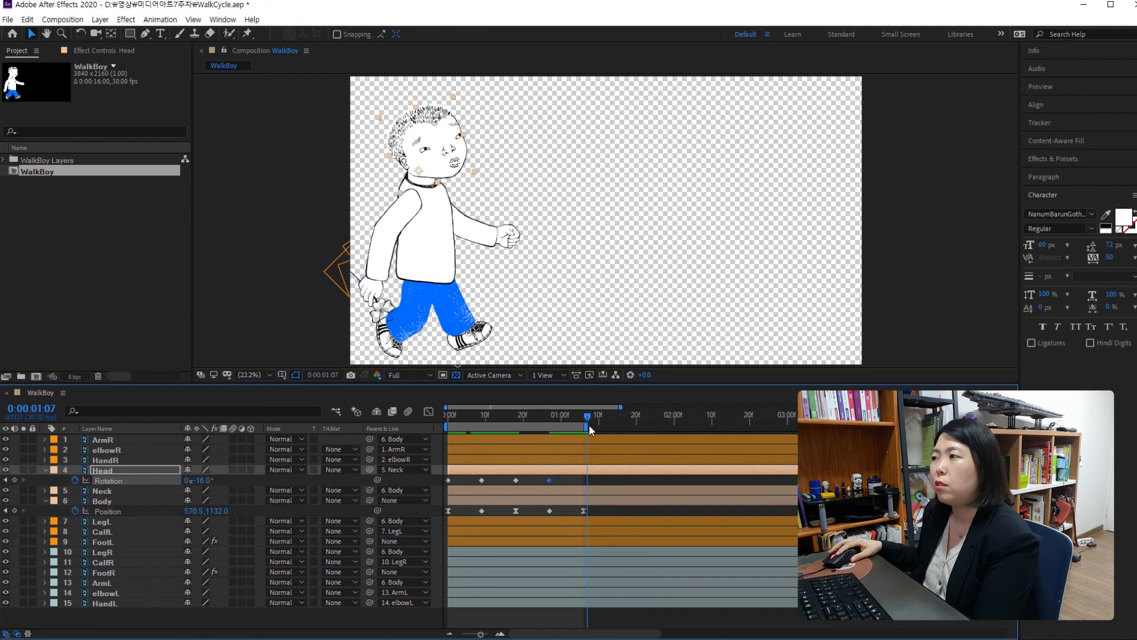
pyautogui.moveTo(199, 480); pyautogui.dragTo(211, 481)
pyautogui.click(201, 480)
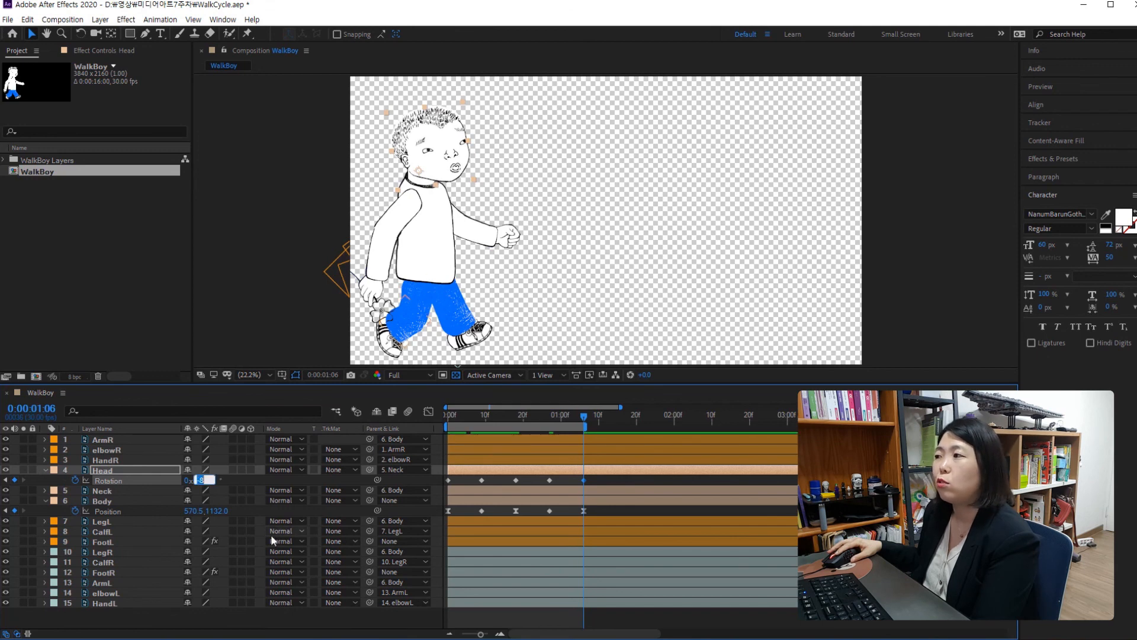
pyautogui.write('0')
pyautogui.press('Return')
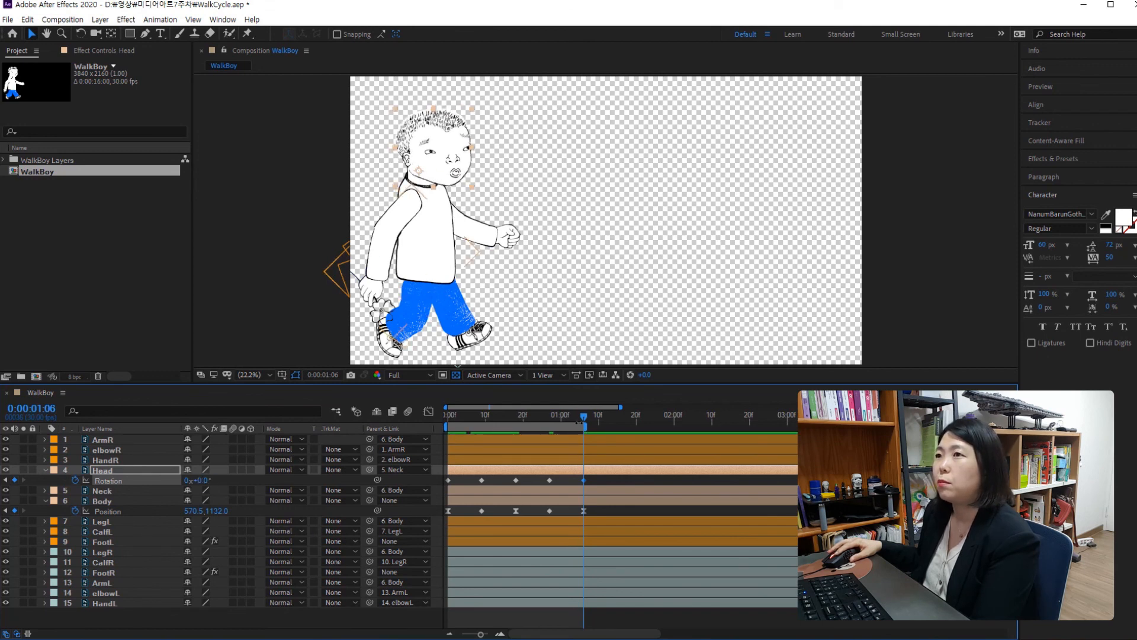
pyautogui.moveTo(473, 424); pyautogui.dragTo(430, 425)
pyautogui.press('space')
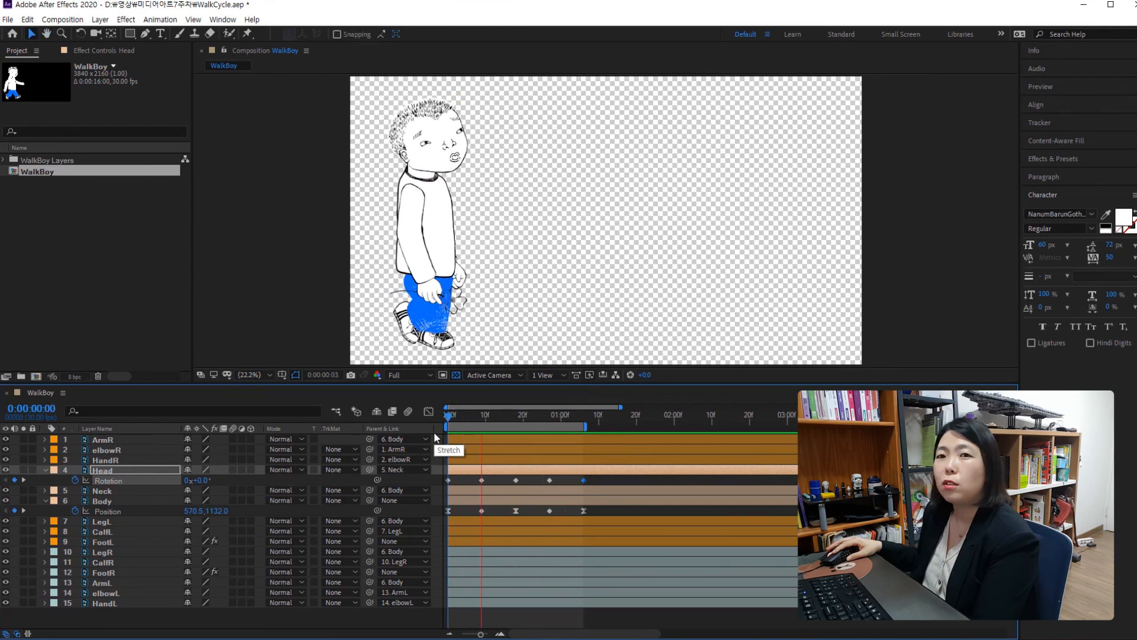
pyautogui.press('space')
# At 0:00:00:09, reduce Head's tilt, trying a Rotation of -8° before settling on -11°
pyautogui.moveTo(478, 417); pyautogui.dragTo(481, 417)
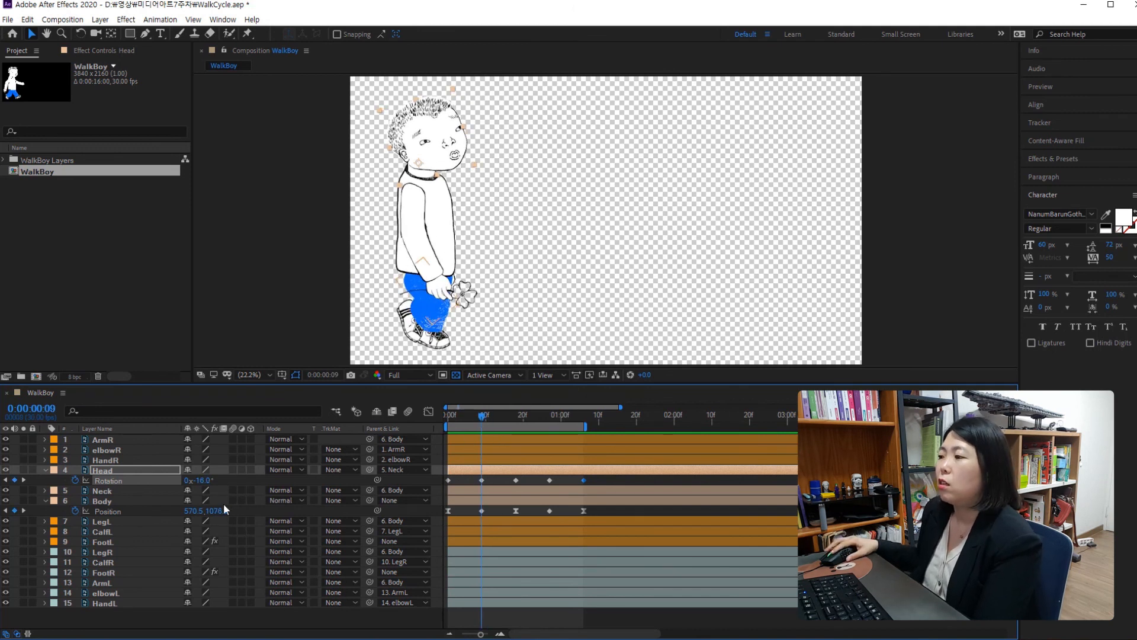
pyautogui.click(204, 479)
pyautogui.write('-')
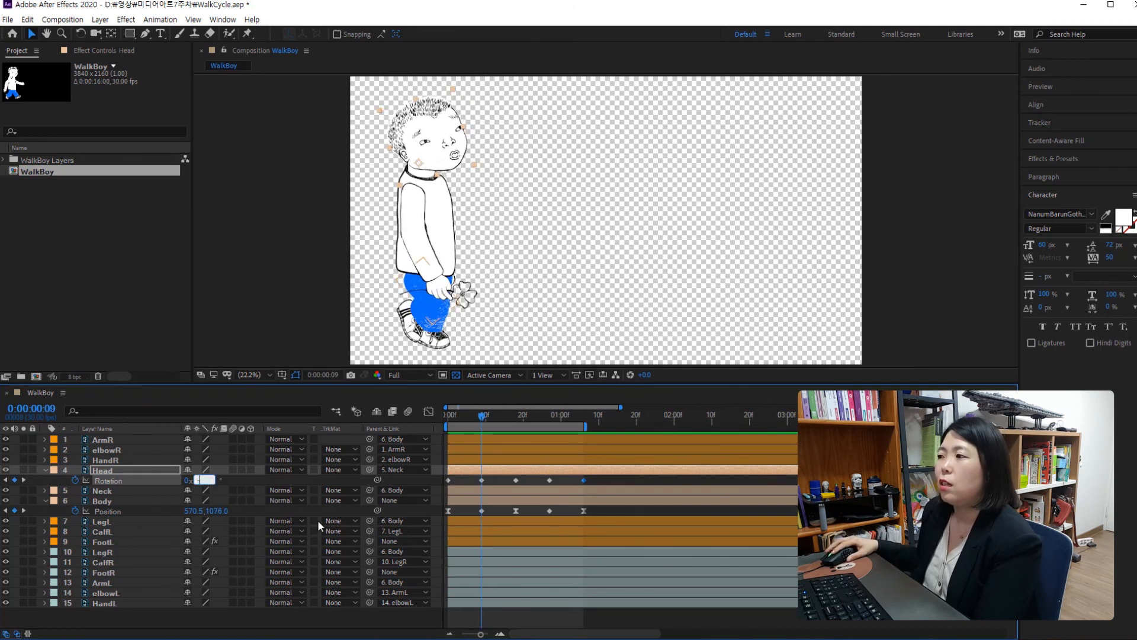
pyautogui.write('8')
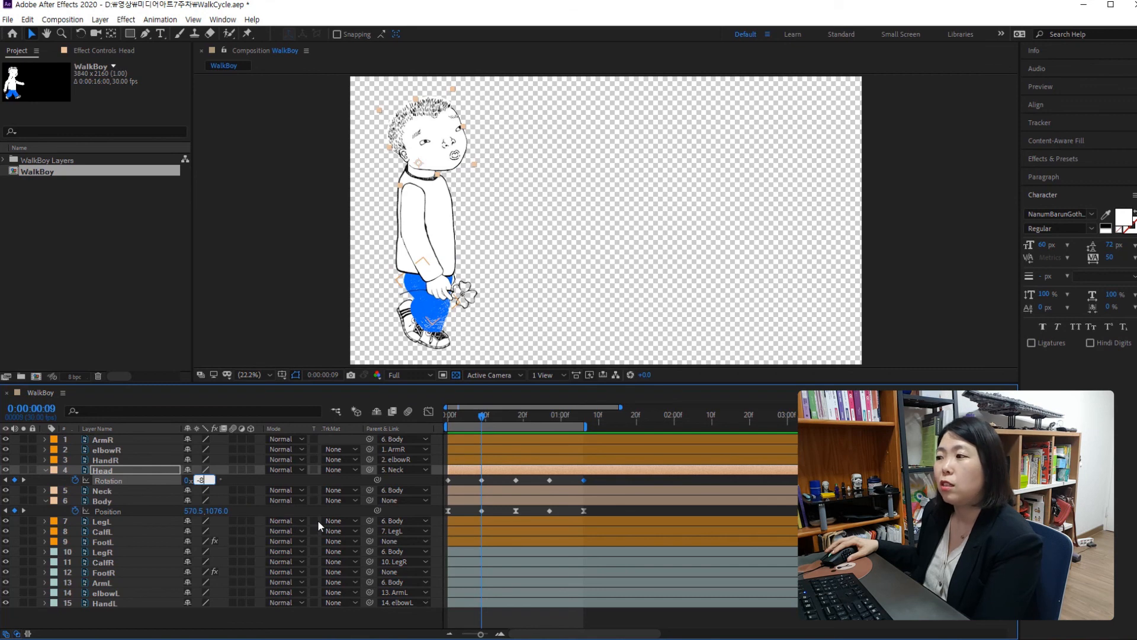
pyautogui.press('Return')
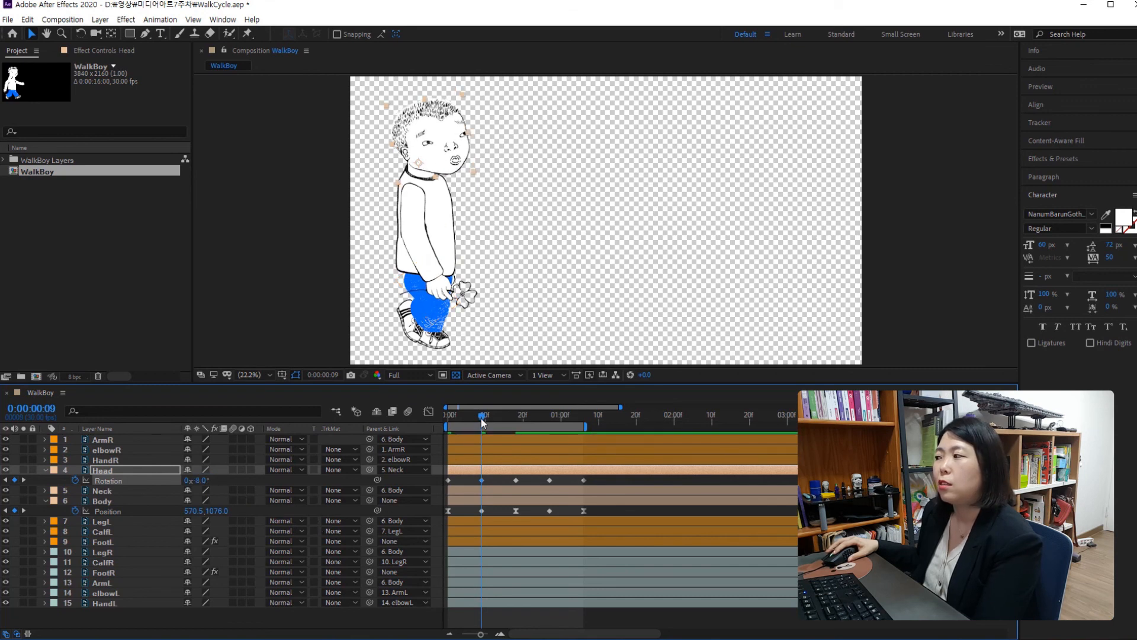
pyautogui.moveTo(482, 416)
pyautogui.mouseDown()
pyautogui.moveTo(437, 418)
pyautogui.moveTo(480, 425)
pyautogui.mouseUp()
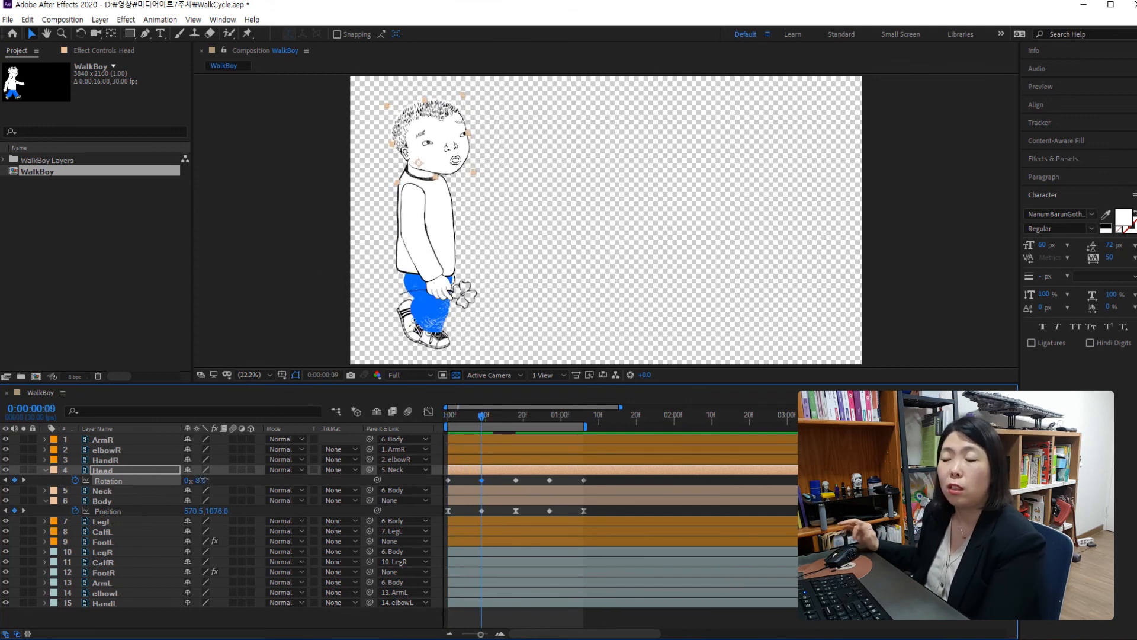
pyautogui.moveTo(203, 481); pyautogui.dragTo(202, 480)
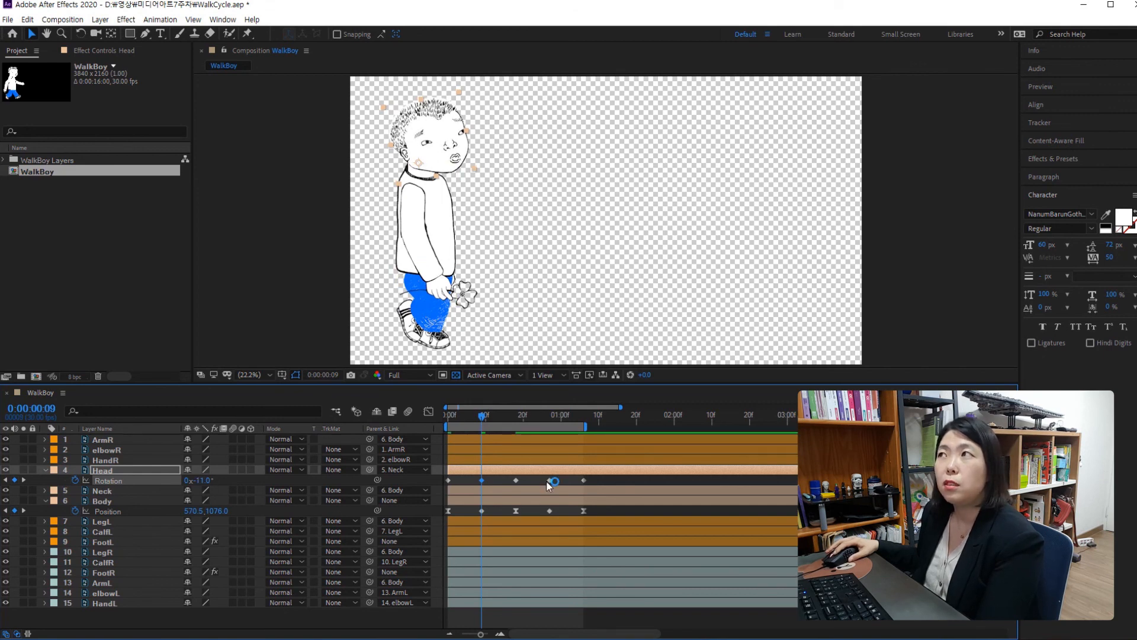
# At 0:00:00:27, set Head's Rotation to -11° and preview the walk loop from the start
pyautogui.moveTo(480, 417); pyautogui.dragTo(546, 435)
pyautogui.click(201, 480)
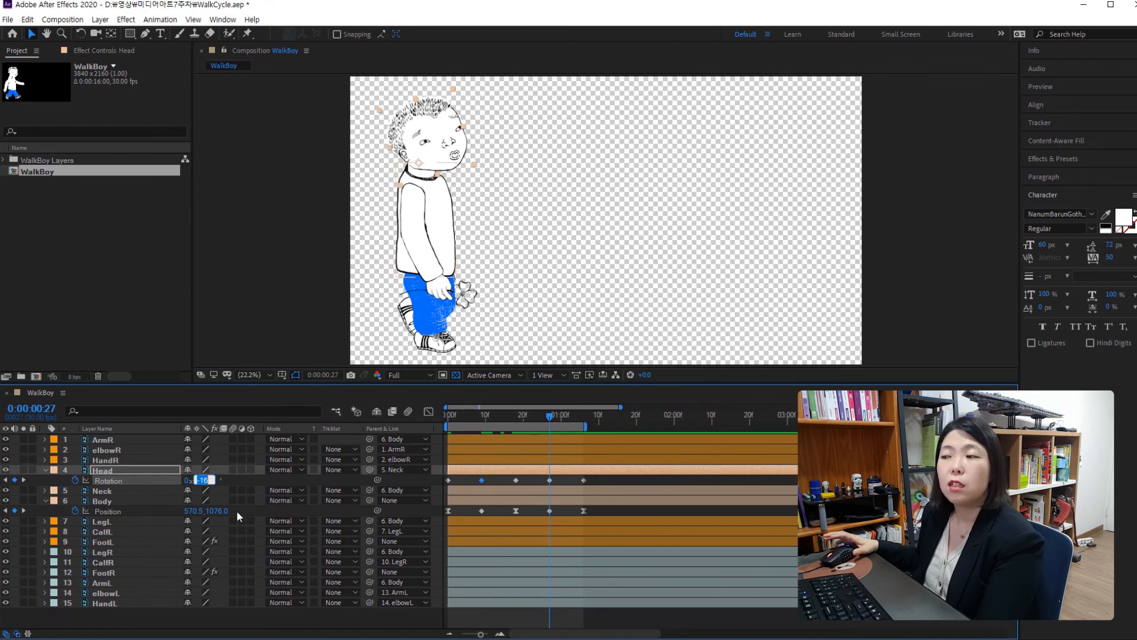
pyautogui.write('-11')
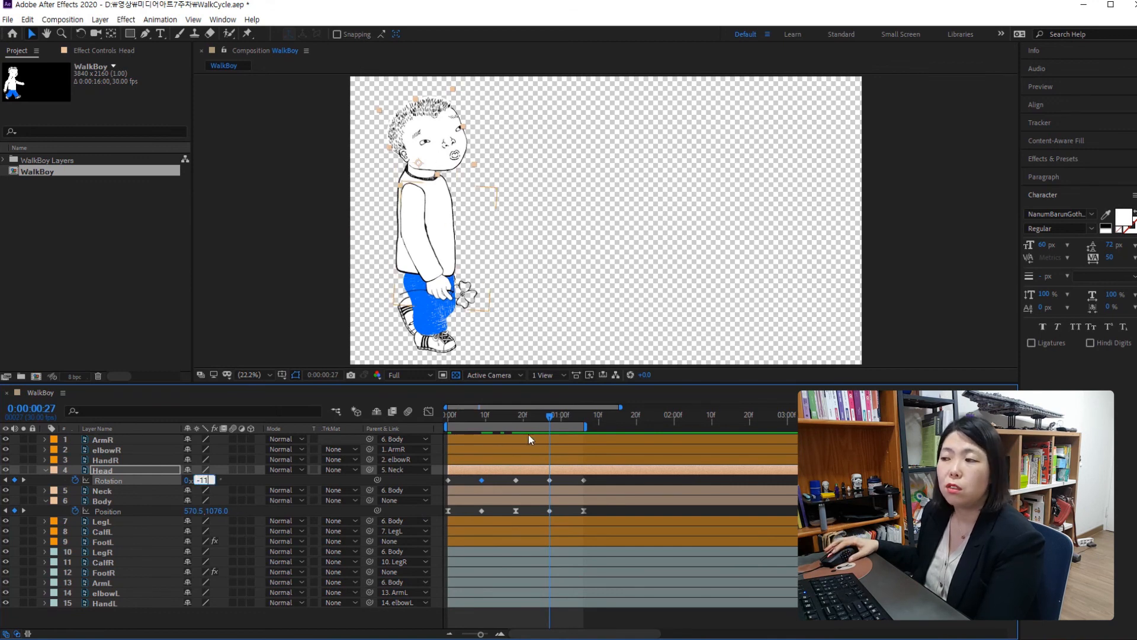
pyautogui.moveTo(550, 420); pyautogui.dragTo(423, 415)
pyautogui.press('space')
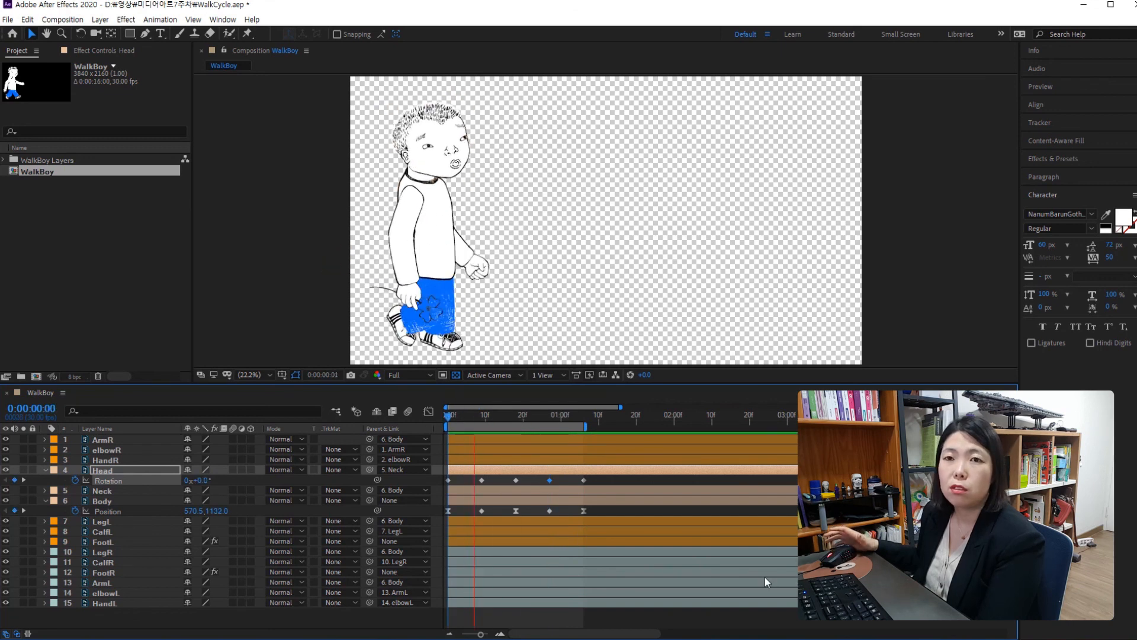